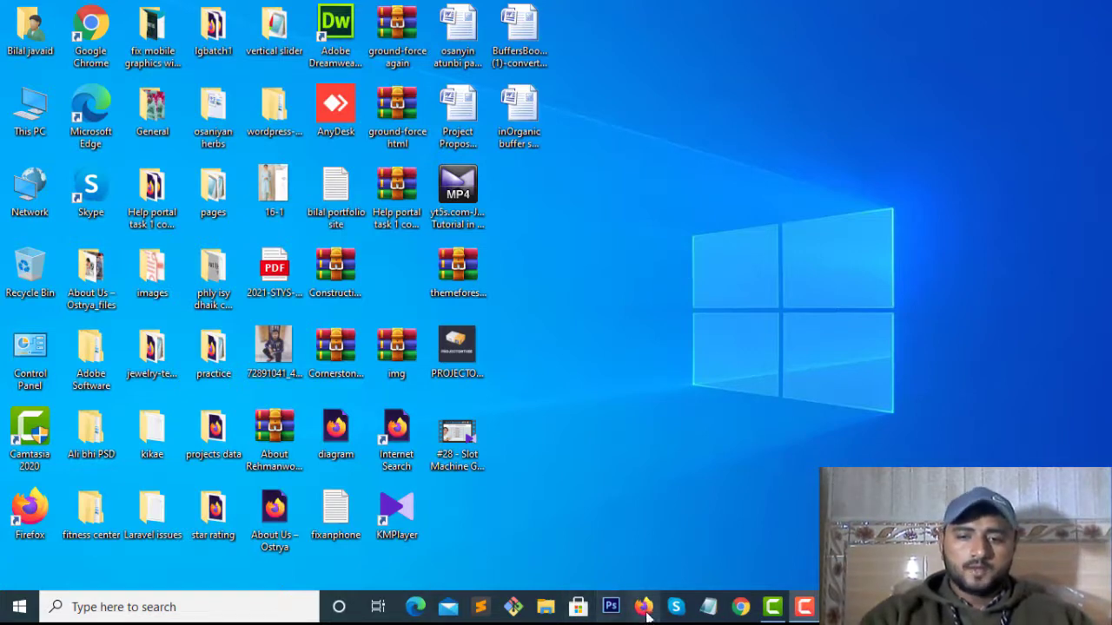
Launch Firefox and go to the electro site's wp-admin Dashboard address, landing on its login page
click(632, 608)
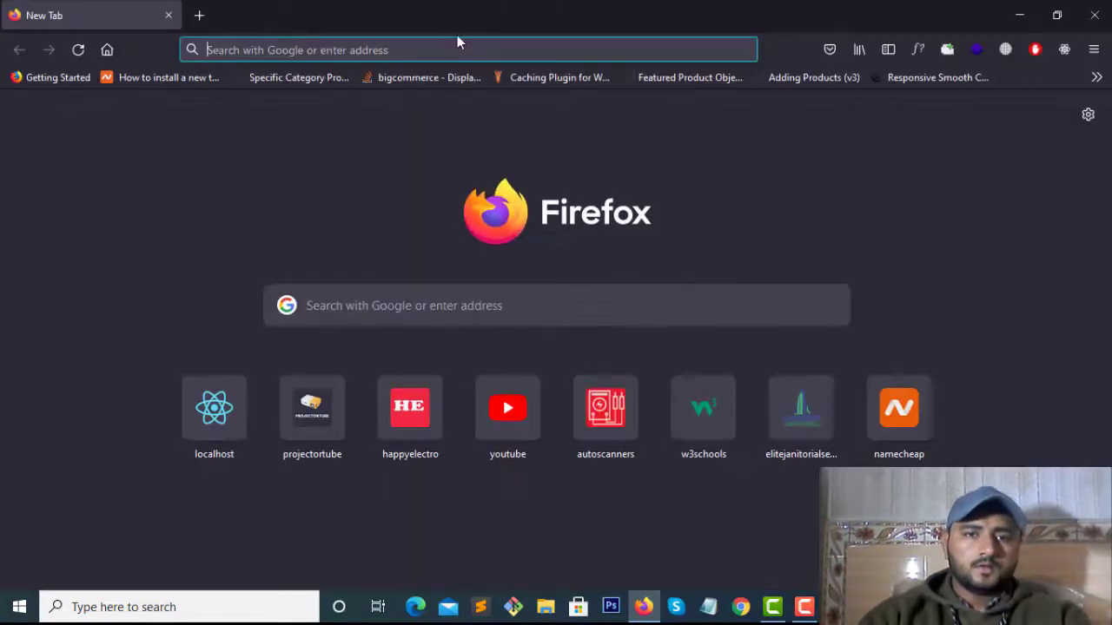
click(450, 47)
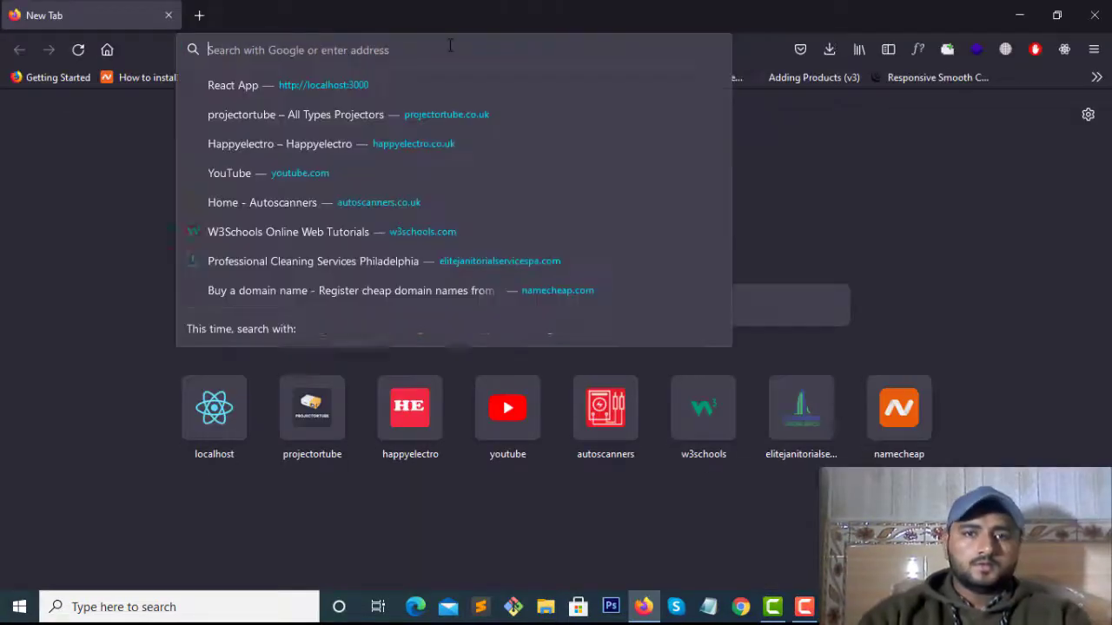
text(e)
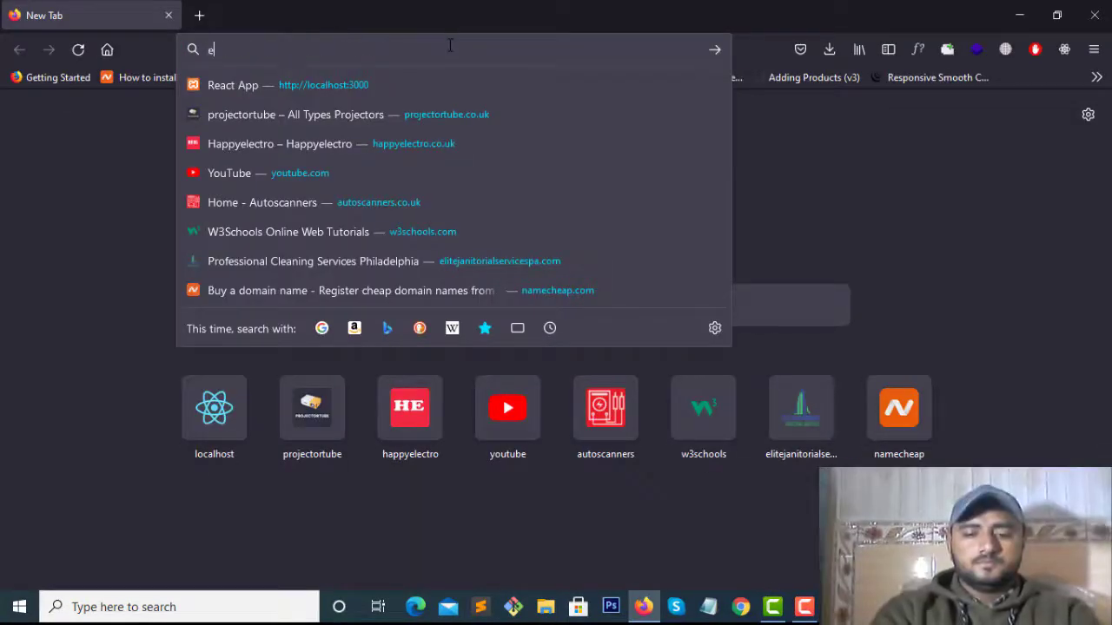
text(lectro)
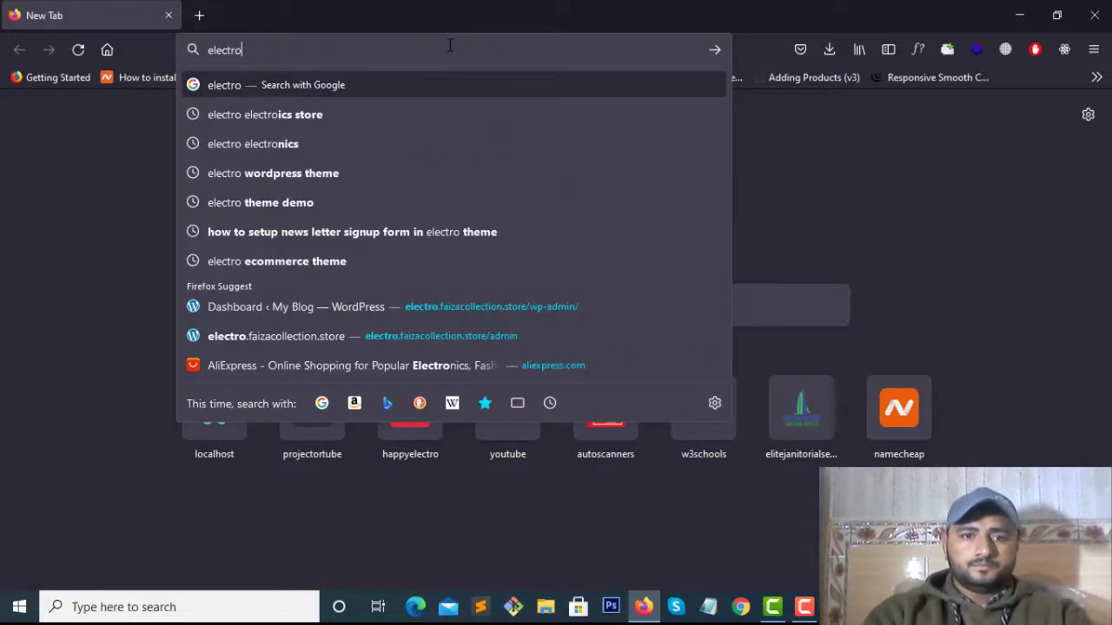
key(Down)
key(Down)
key(Down)
key(Down)
key(Down)
key(Down)
key(Down)
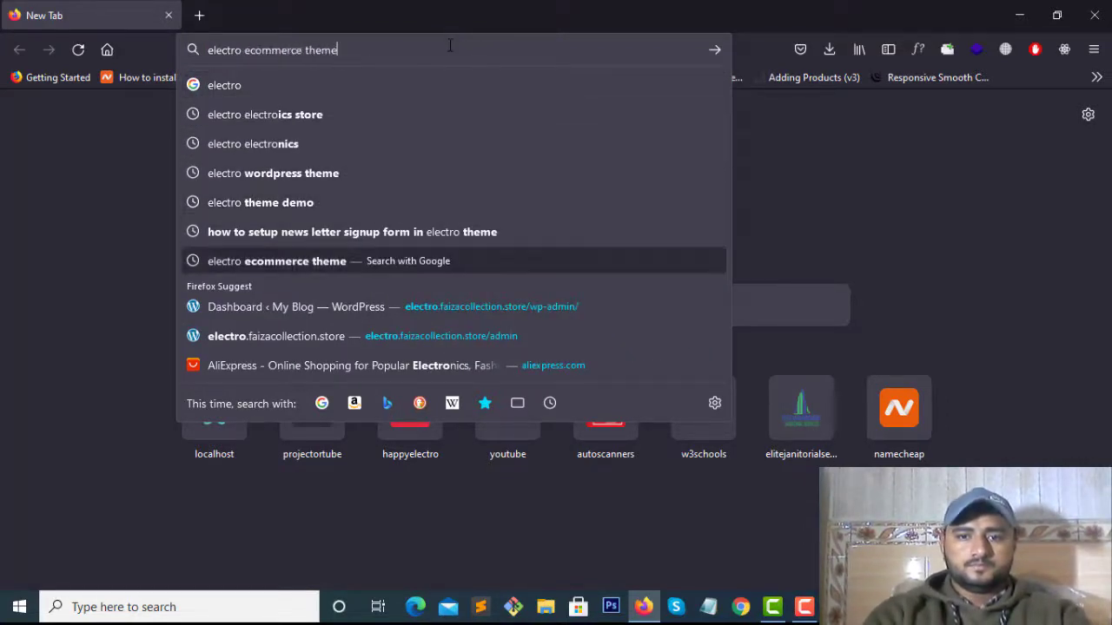
key(Return)
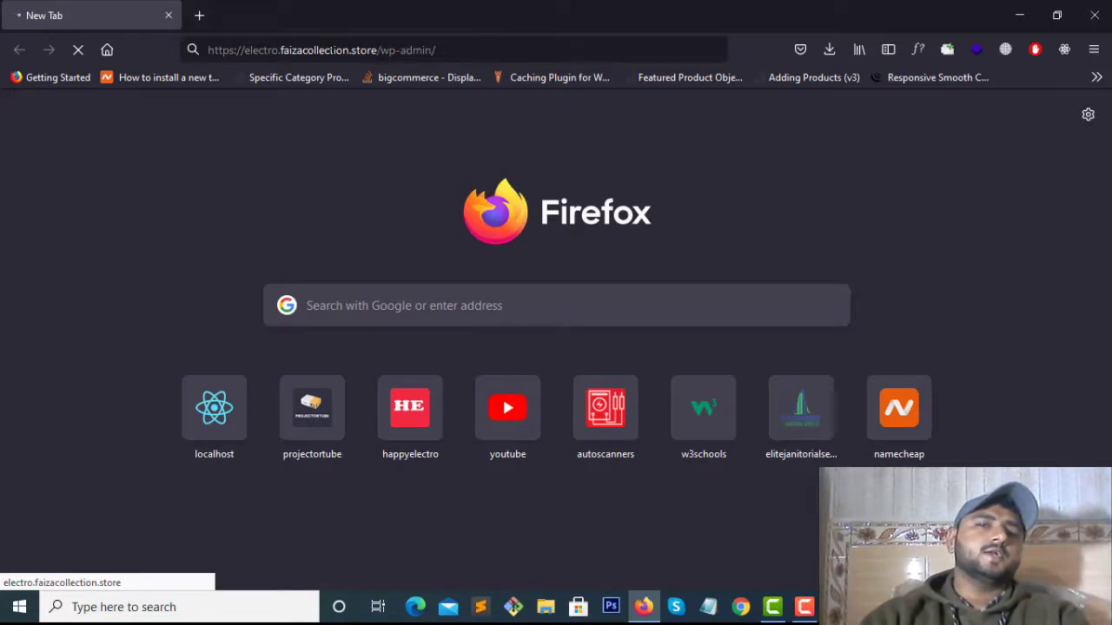
click(395, 50)
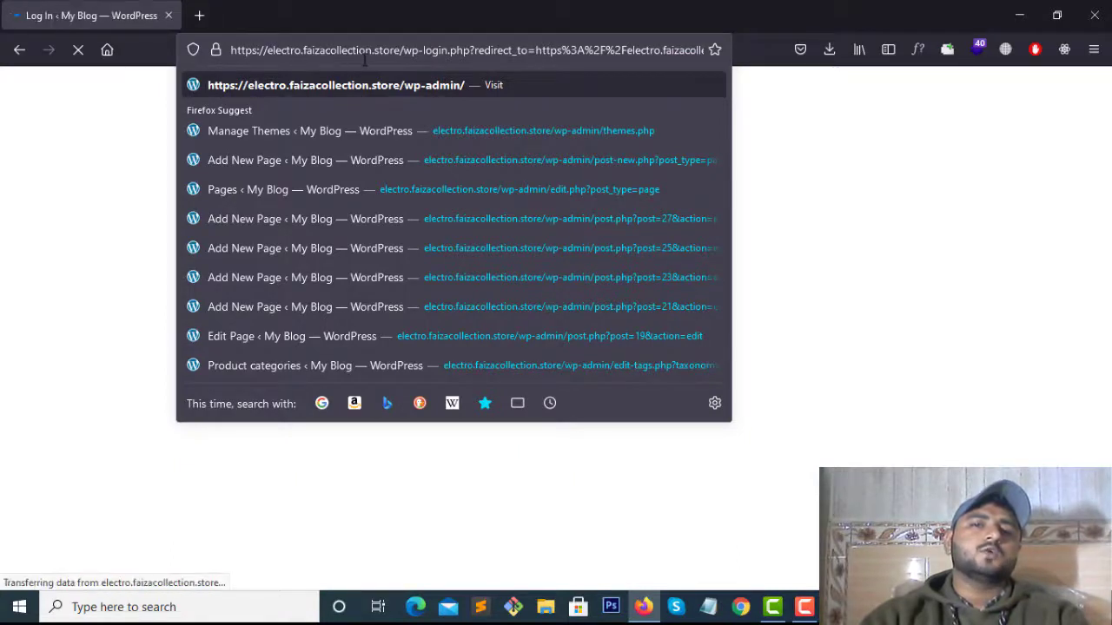
click(297, 17)
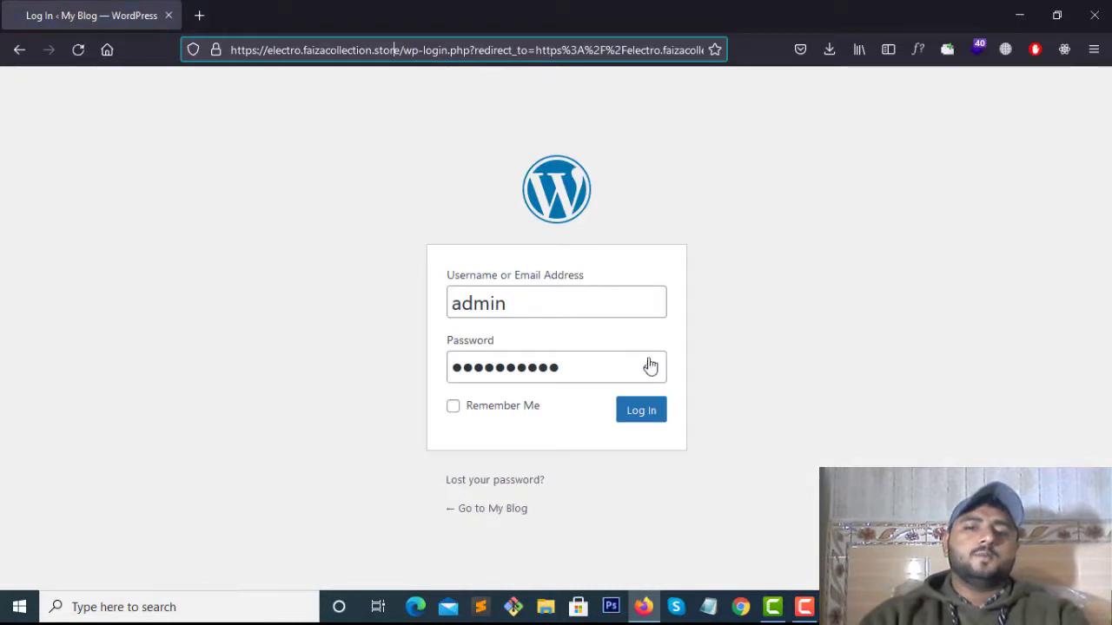
Check the saved password and log in to the electro WordPress admin
click(650, 368)
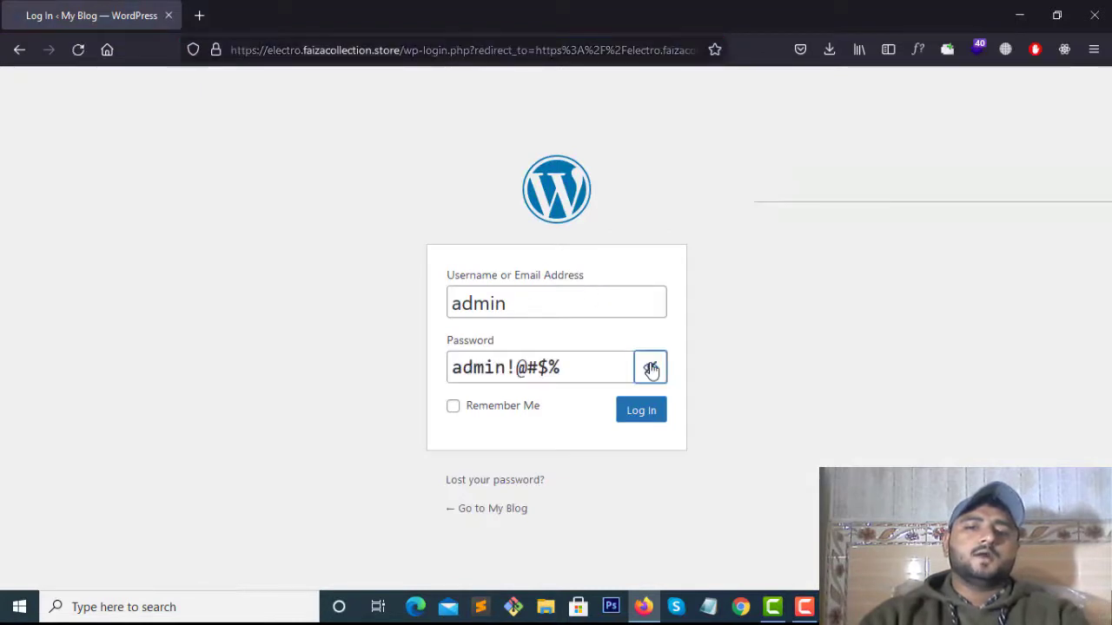
click(651, 368)
click(639, 415)
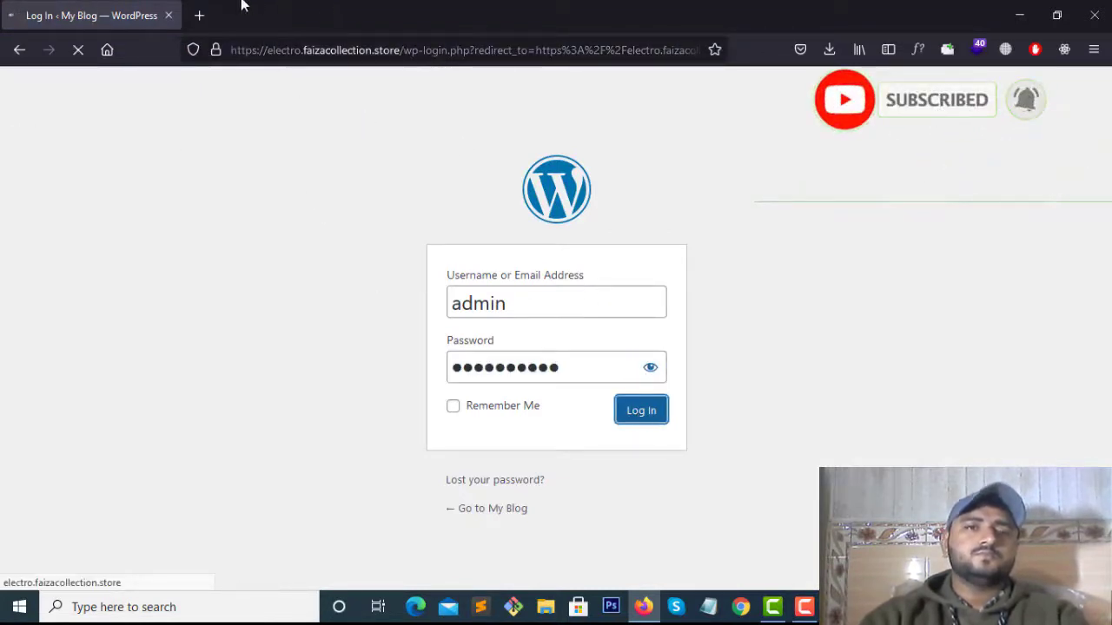
Load projectortube.co.uk in a second tab, then return to the Dashboard tab
click(199, 15)
click(265, 49)
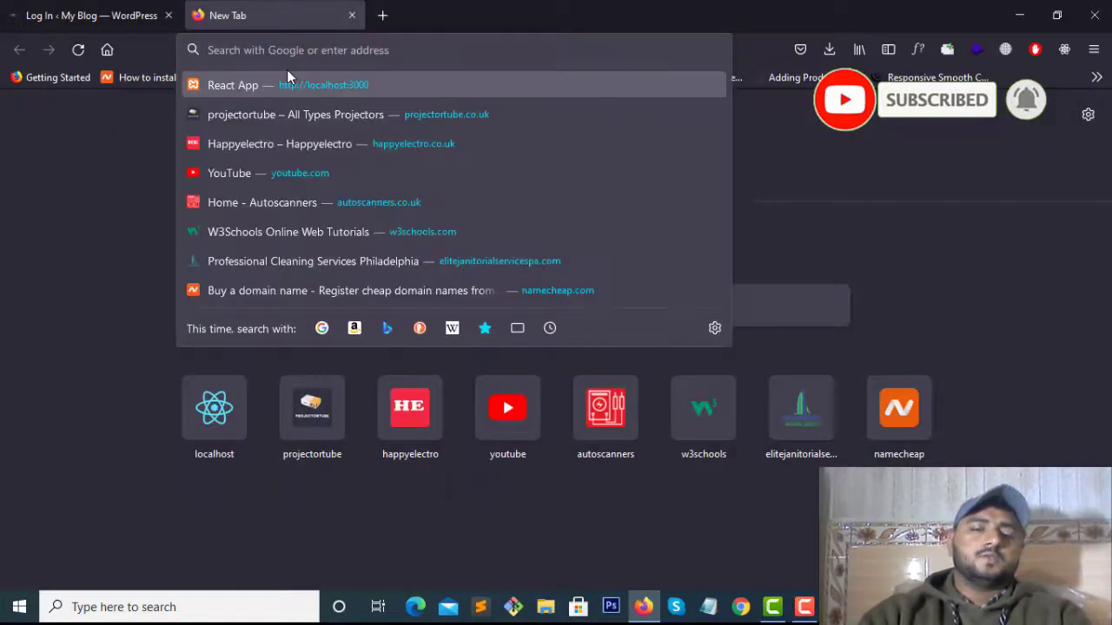
text(projectortube.co.uk/)
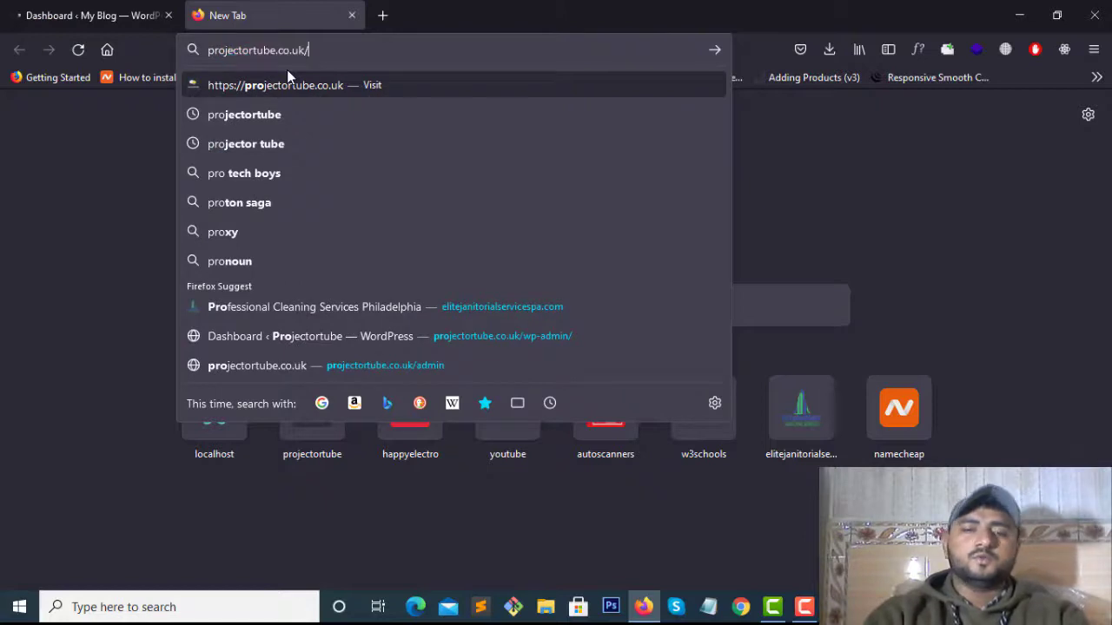
key(Return)
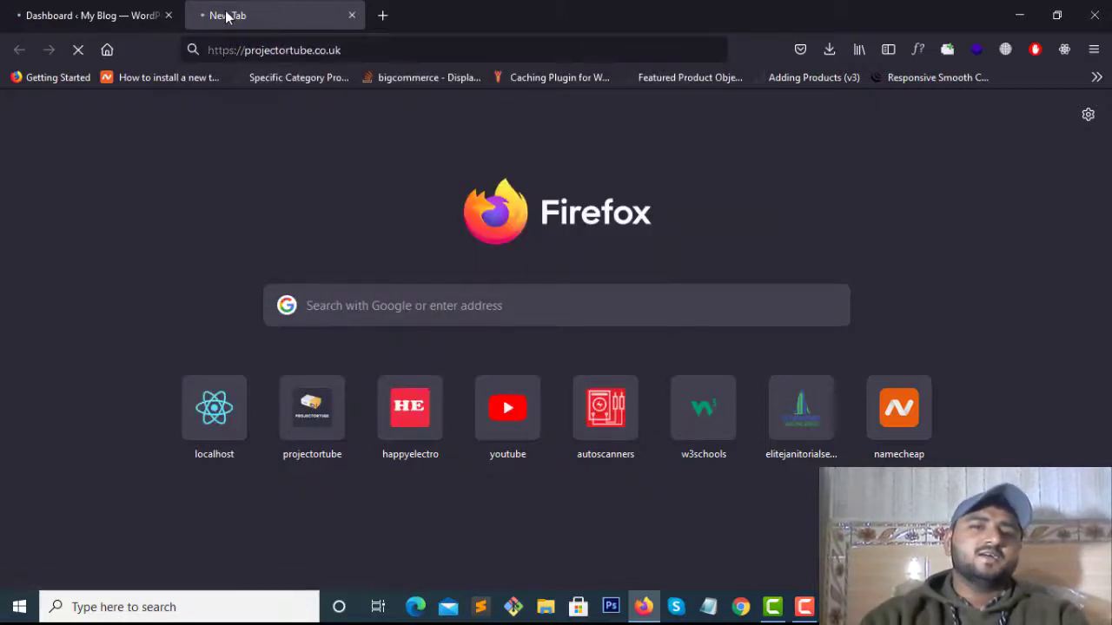
click(139, 15)
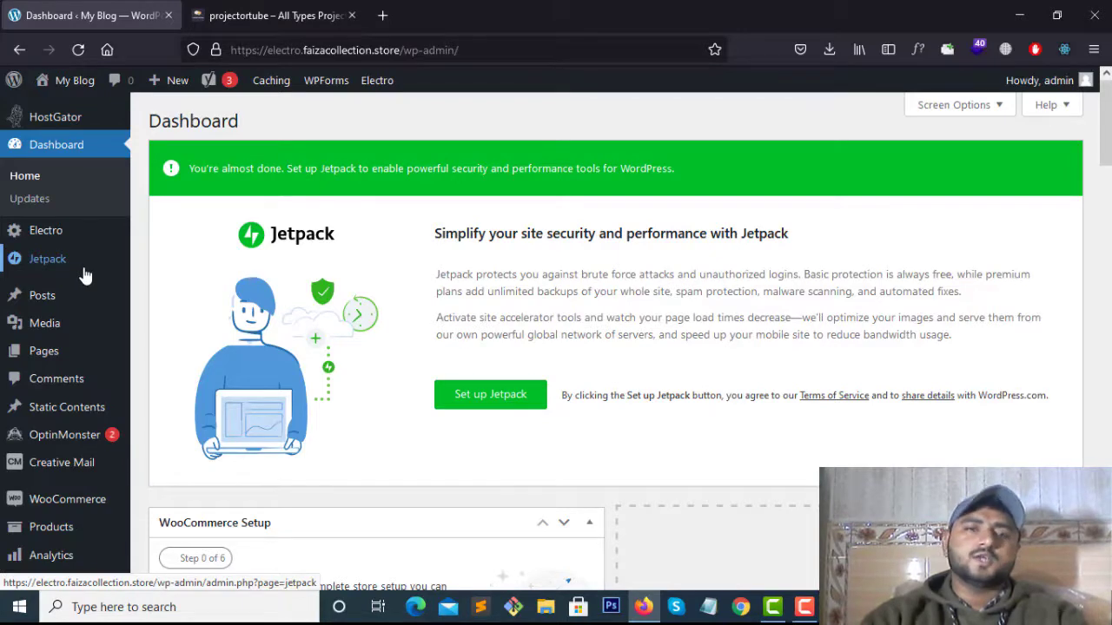
Collapse the WooCommerce Setup and ecomdash + HostGator boxes on the dashboard
scroll(84, 276, down, 3)
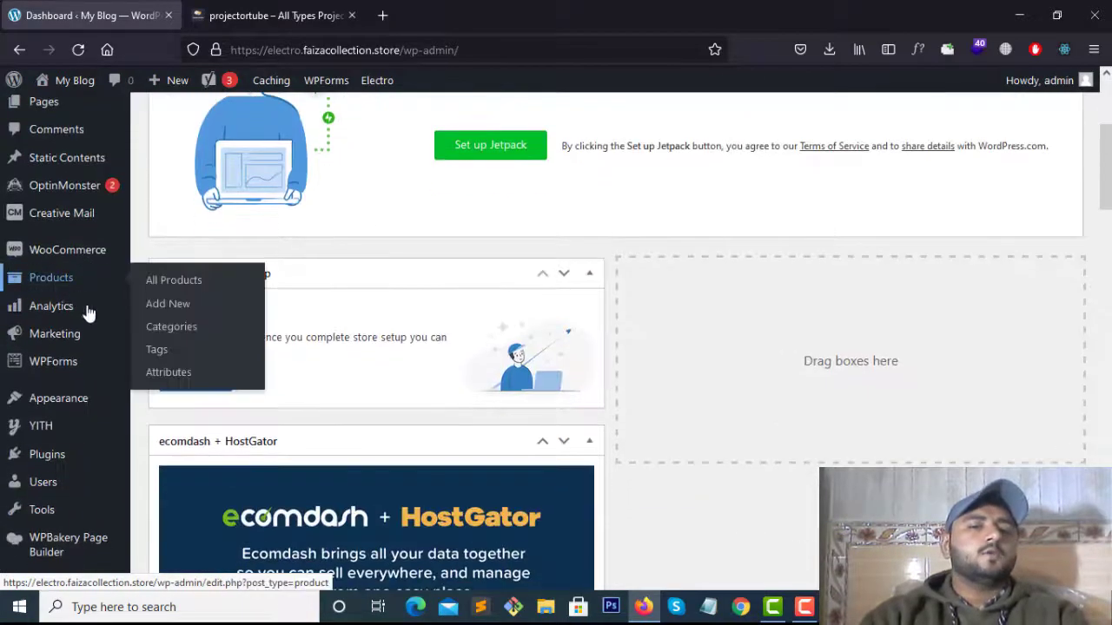
click(589, 273)
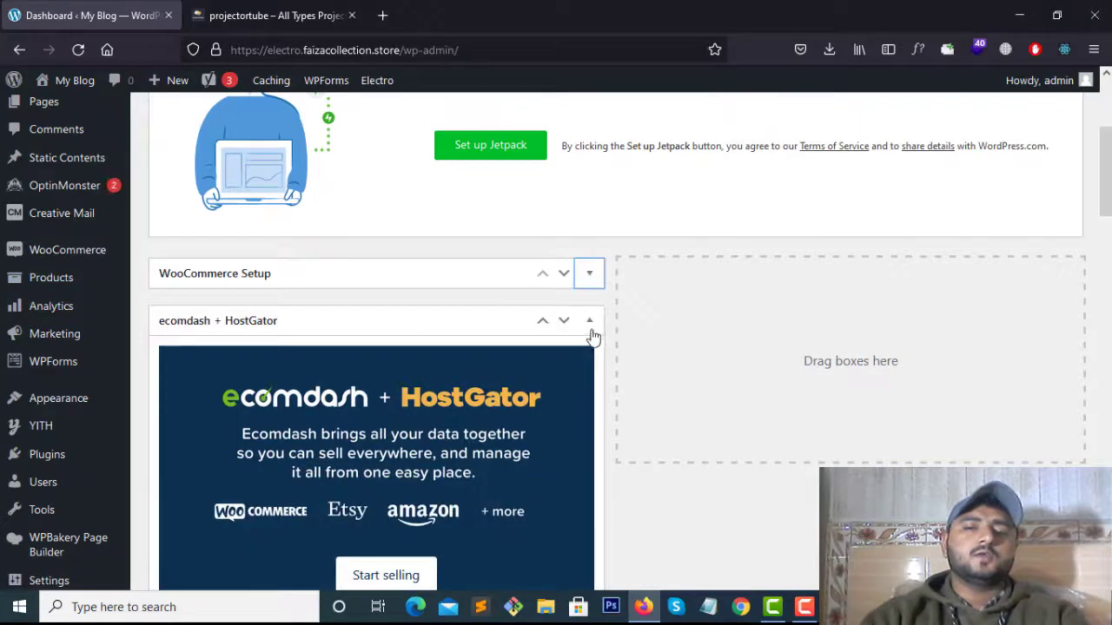
click(591, 323)
scroll(355, 397, down, 3)
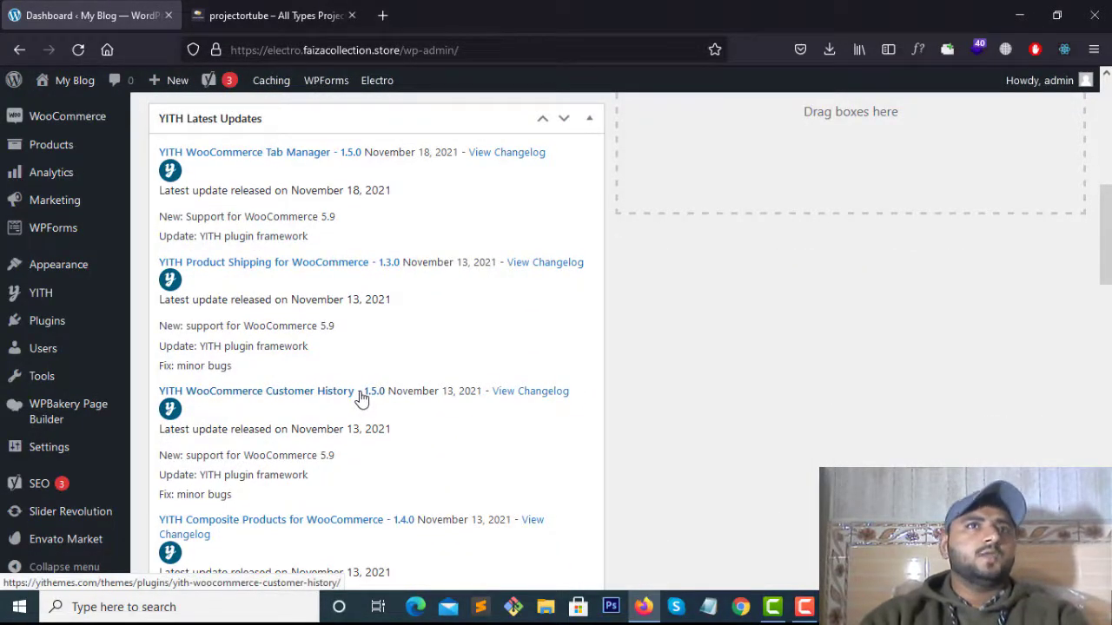
Open the live electro storefront via Visit Site in a new tab and inspect its side menu
middle_click(54, 107)
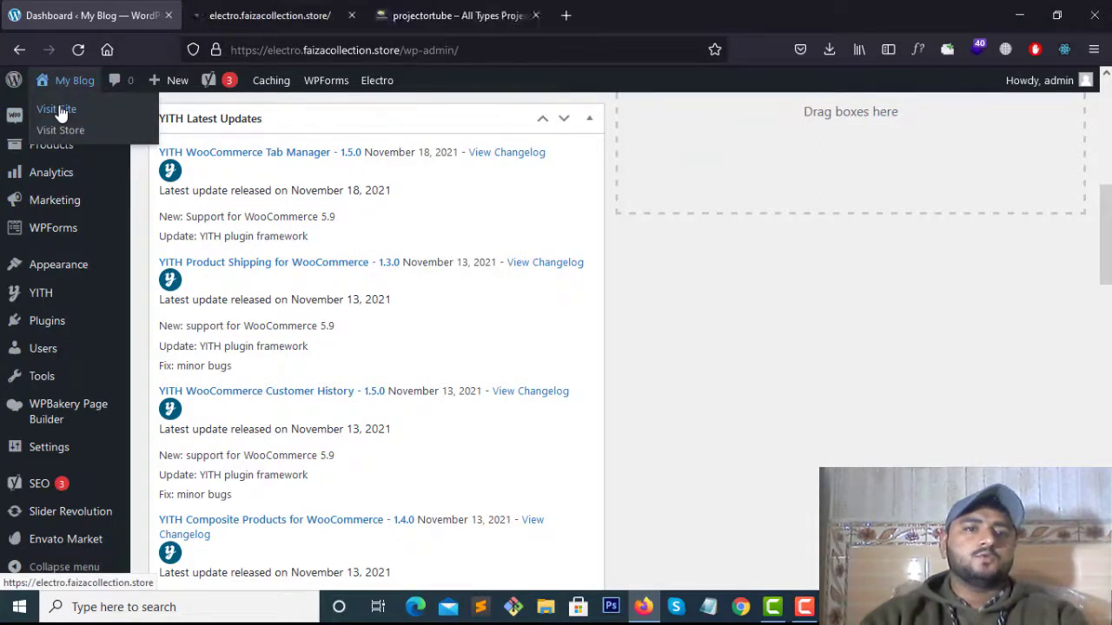
click(328, 4)
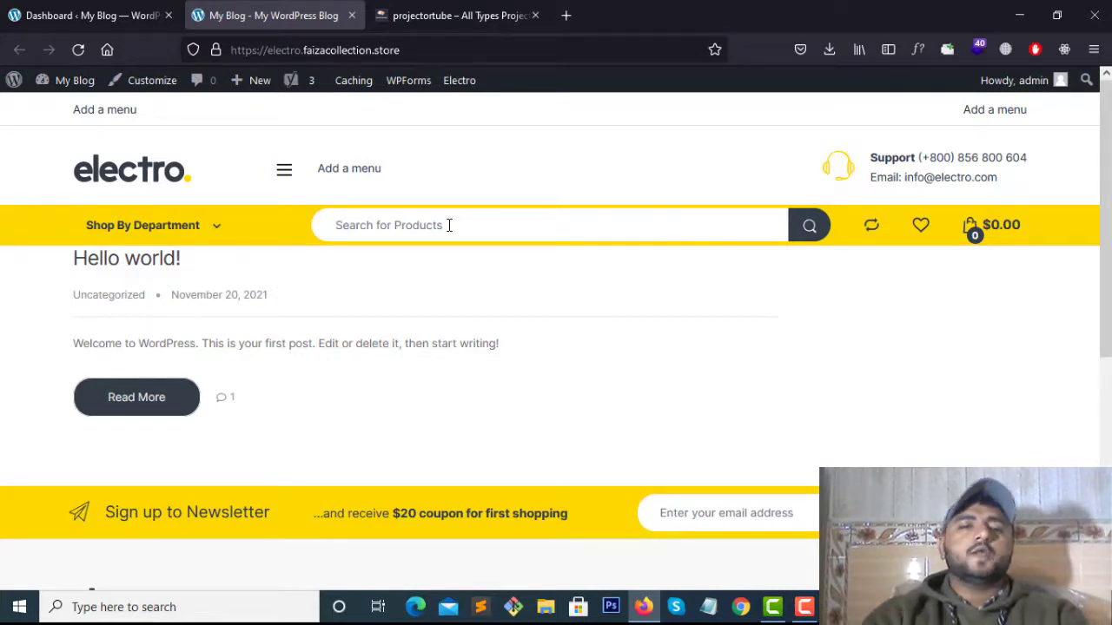
click(285, 174)
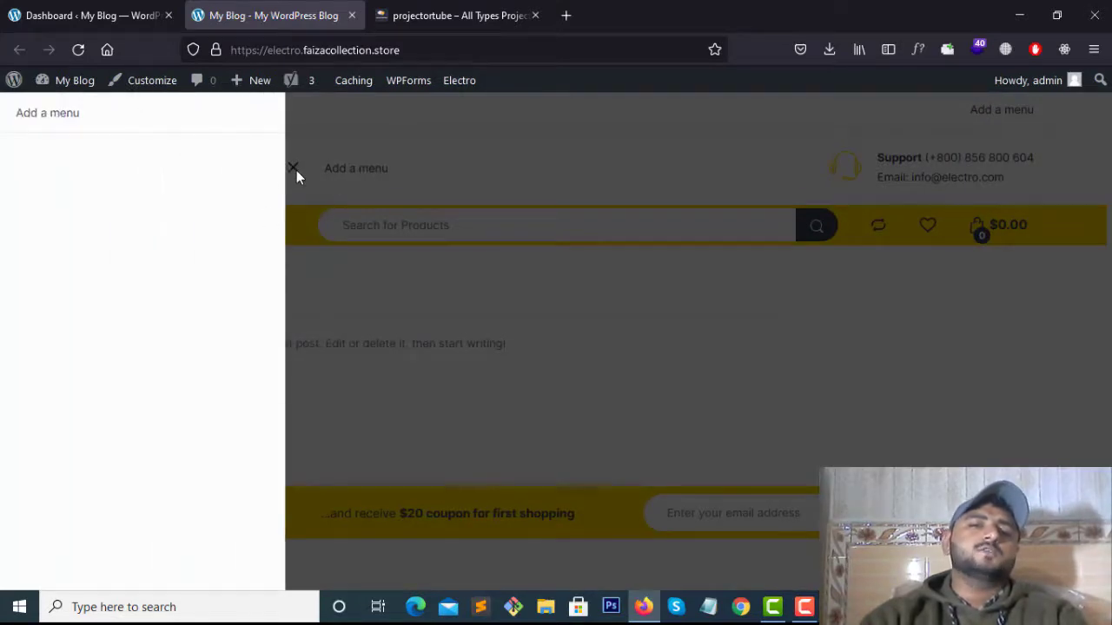
click(296, 170)
click(280, 172)
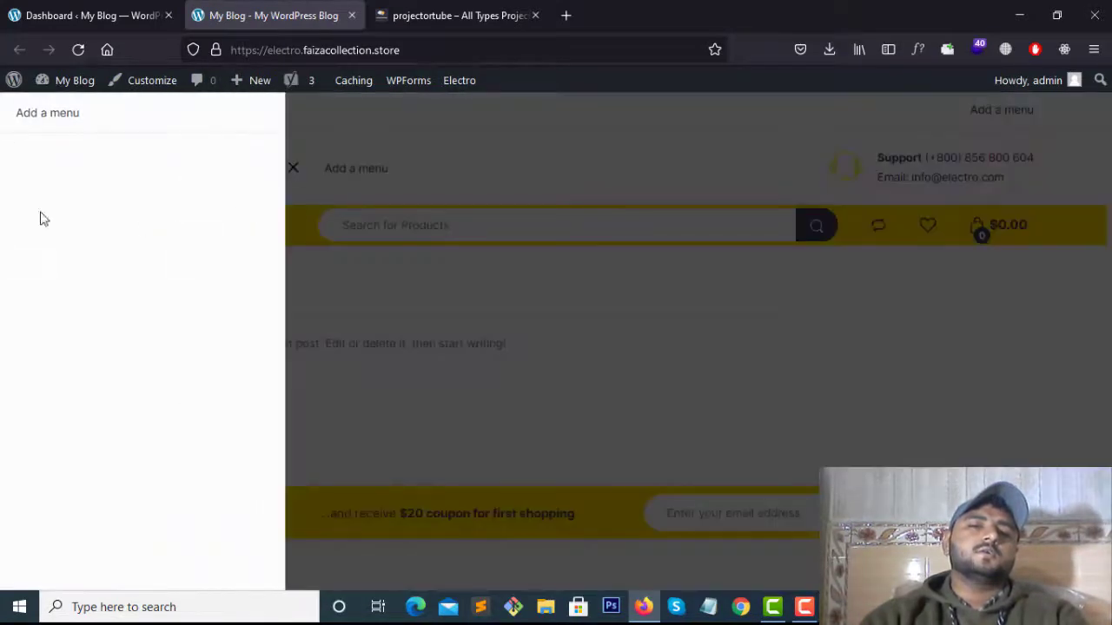
click(300, 174)
drag(82, 109, 139, 124)
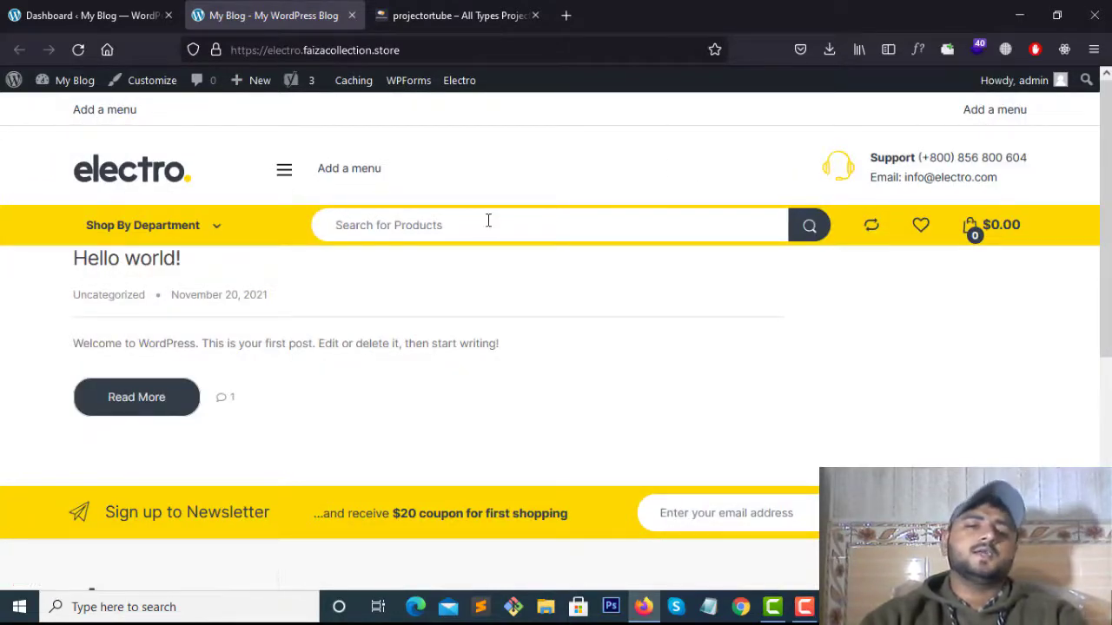
scroll(486, 219, down, 3)
scroll(487, 218, up, 3)
click(96, 15)
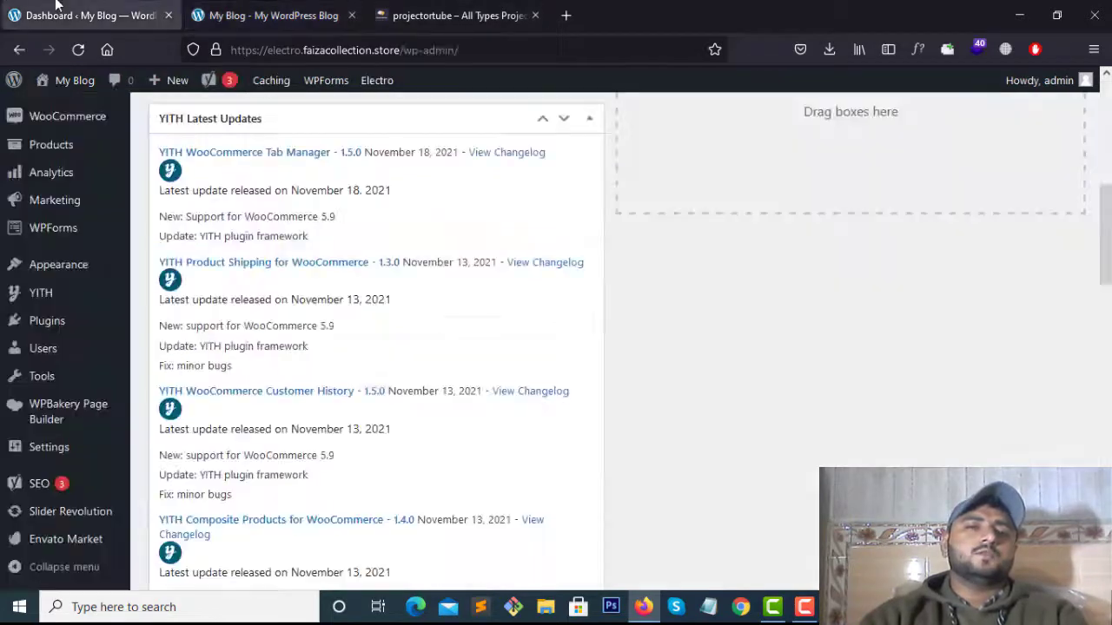
scroll(663, 355, up, 3)
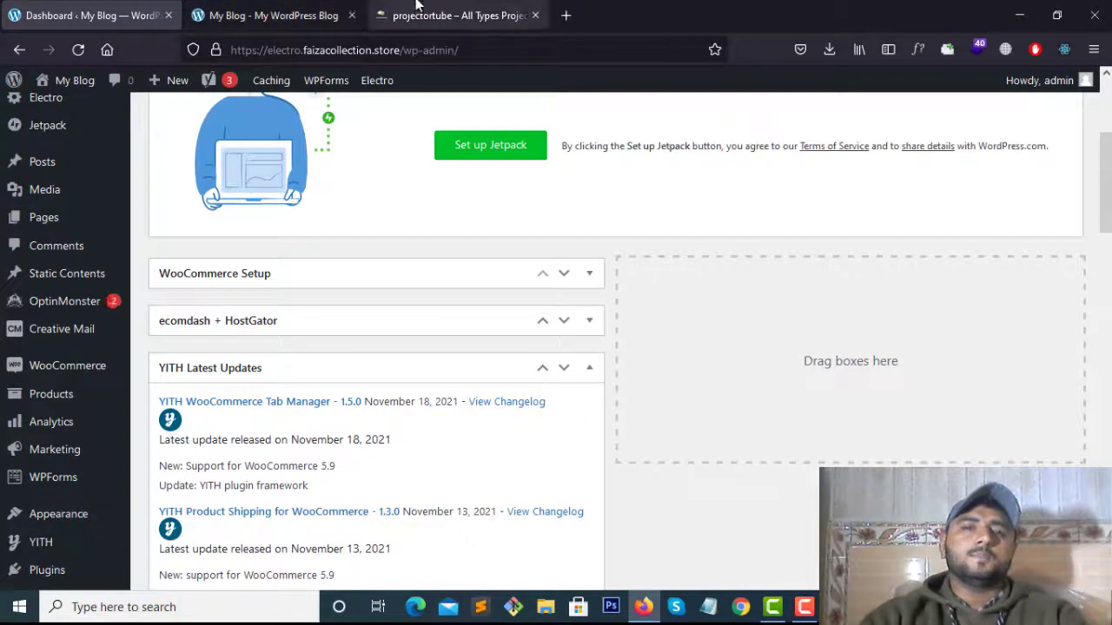
Save the Projector Tubes logo from projectortube.co.uk to Downloads as Projector-logo-01.png
click(421, 13)
right_click(118, 155)
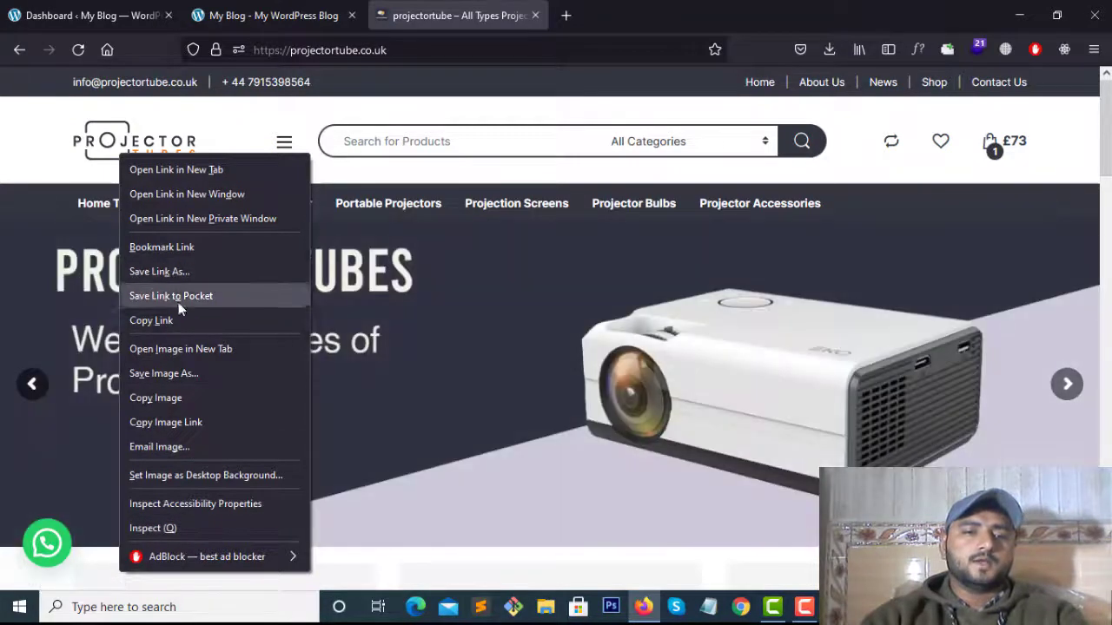
click(196, 374)
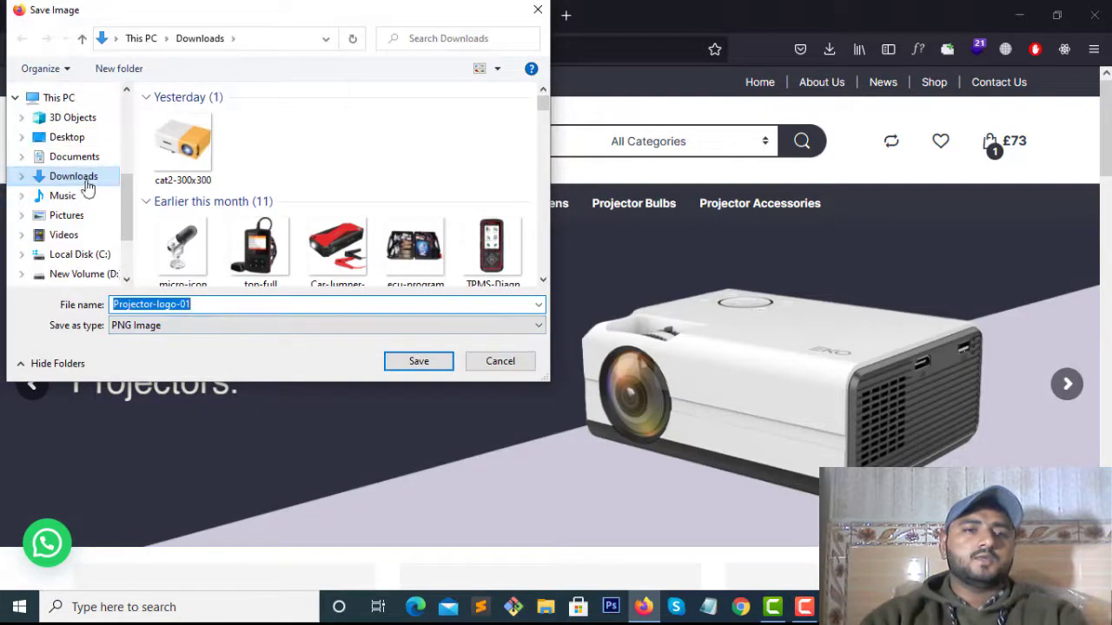
click(425, 360)
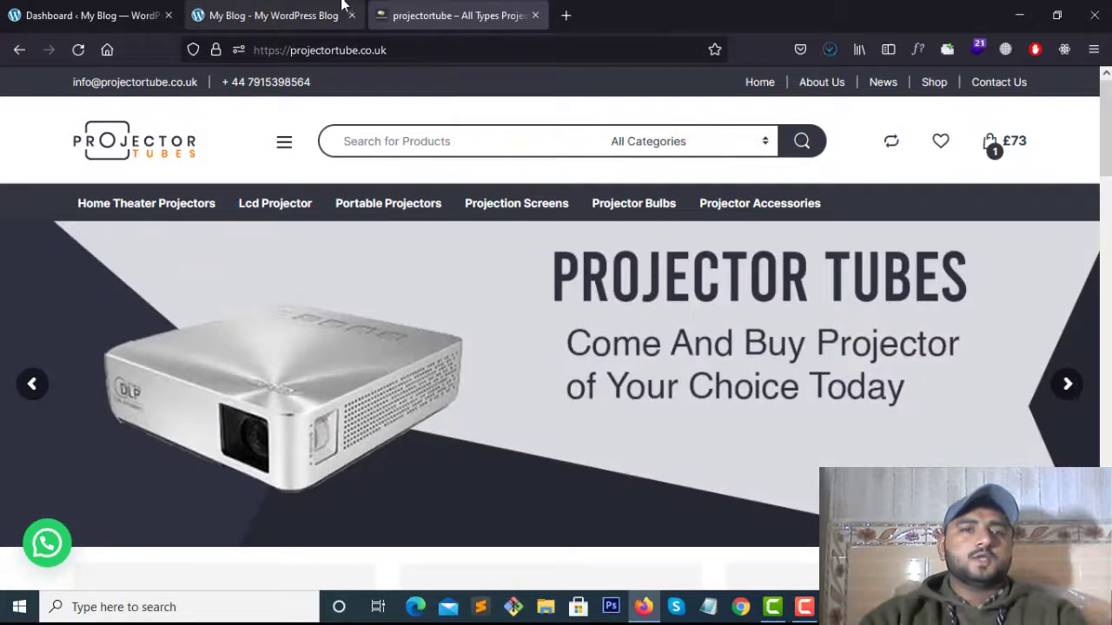
click(249, 7)
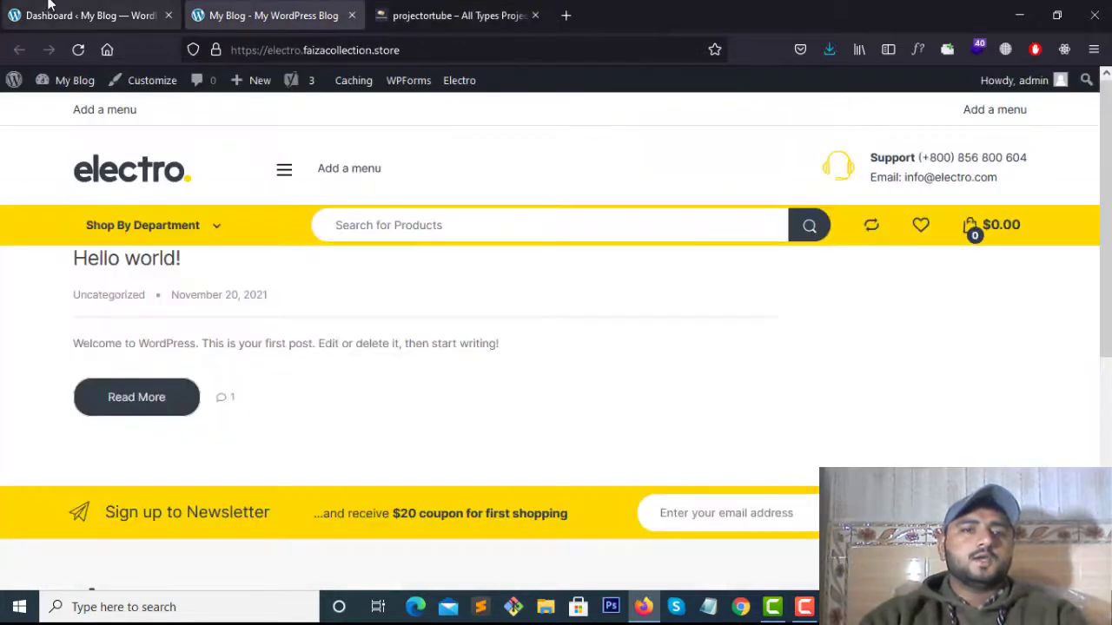
click(49, 5)
scroll(239, 350, up, 3)
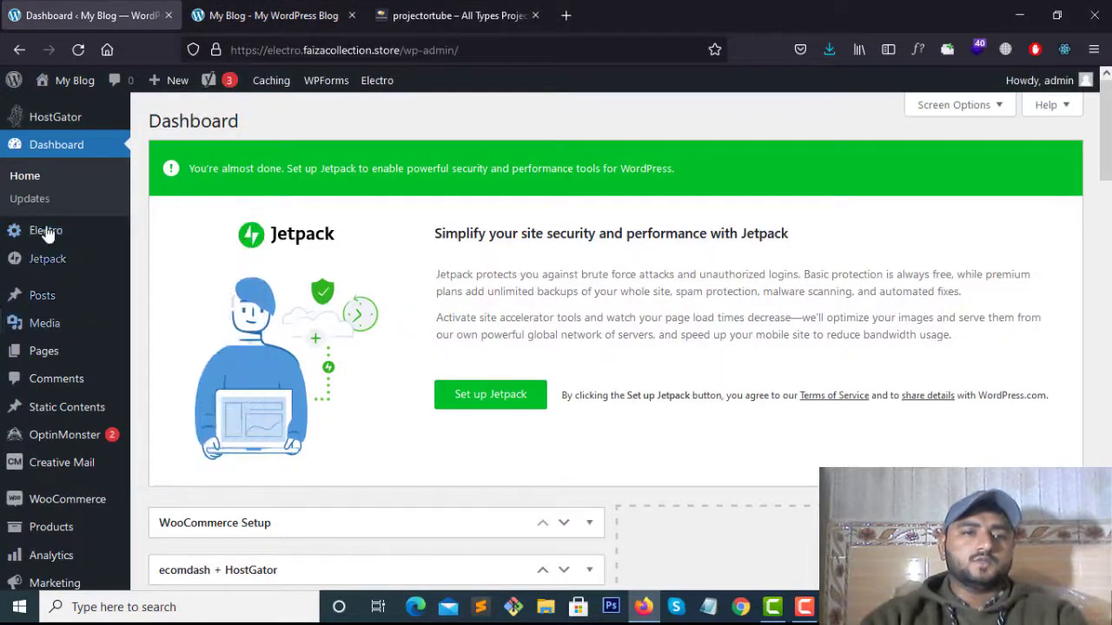
Open the Electro theme's Header options and glance at the live storefront
click(170, 231)
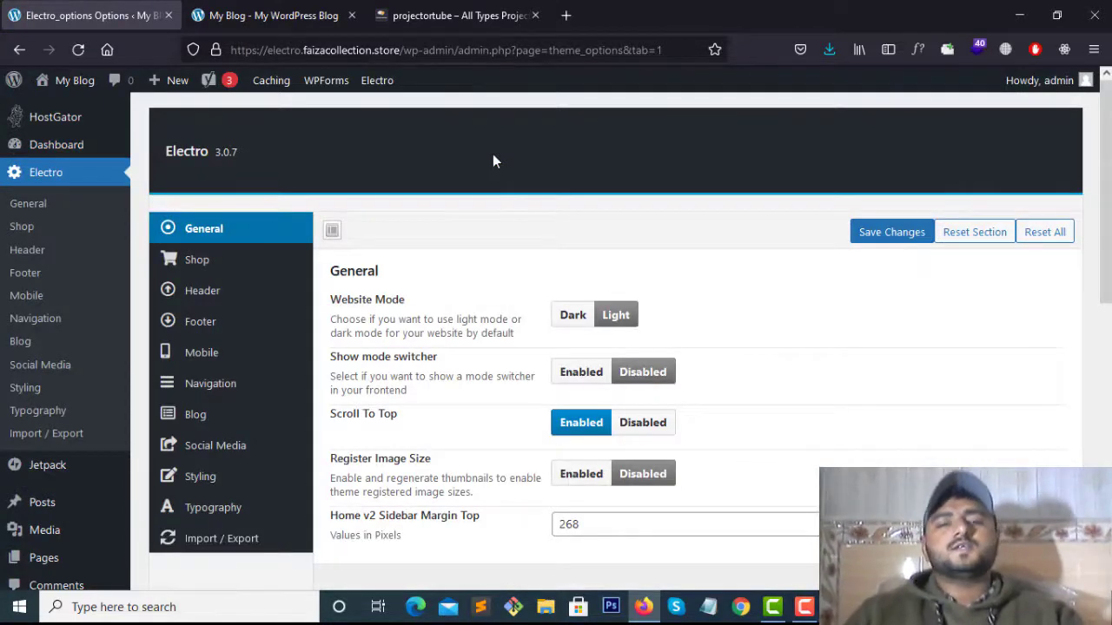
scroll(624, 406, down, 2)
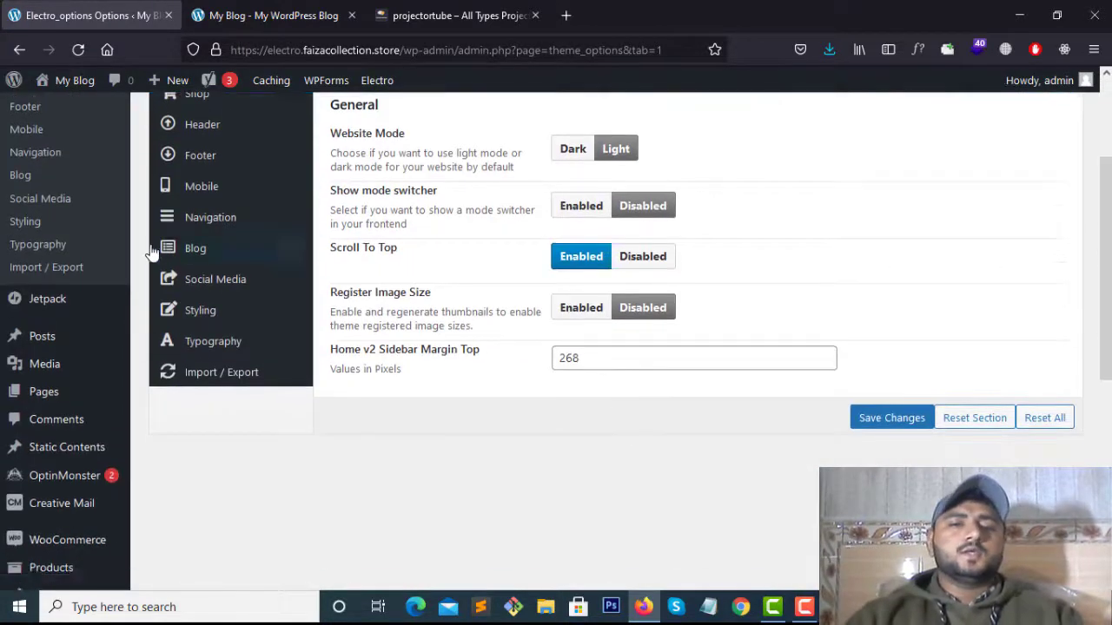
scroll(152, 252, up, 2)
click(228, 296)
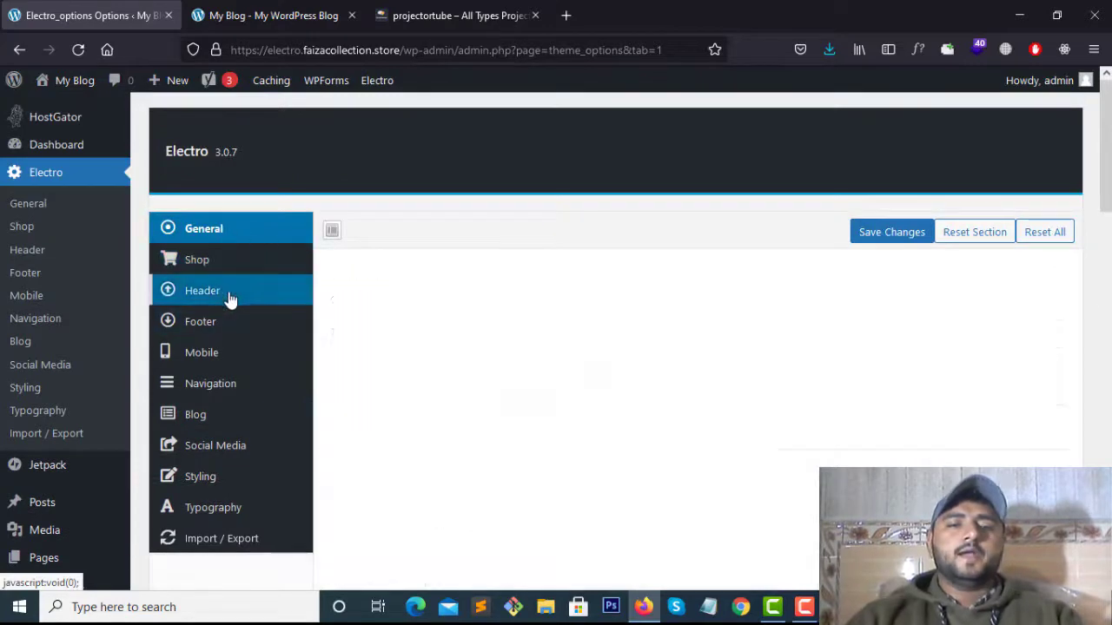
scroll(479, 283, down, 1)
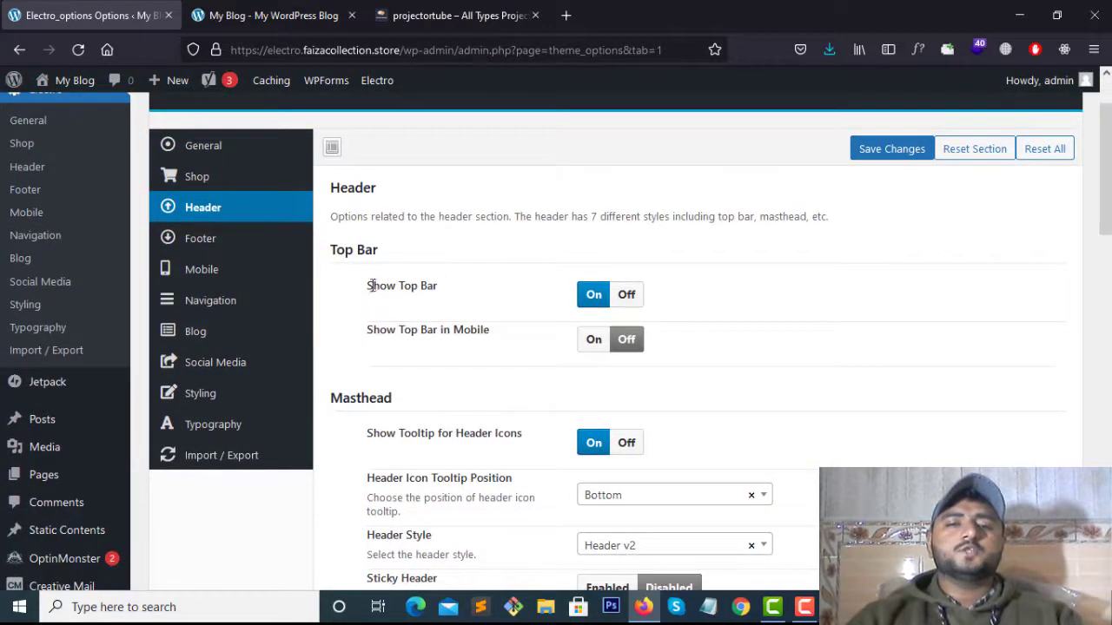
drag(371, 286, 437, 287)
click(381, 221)
click(273, 15)
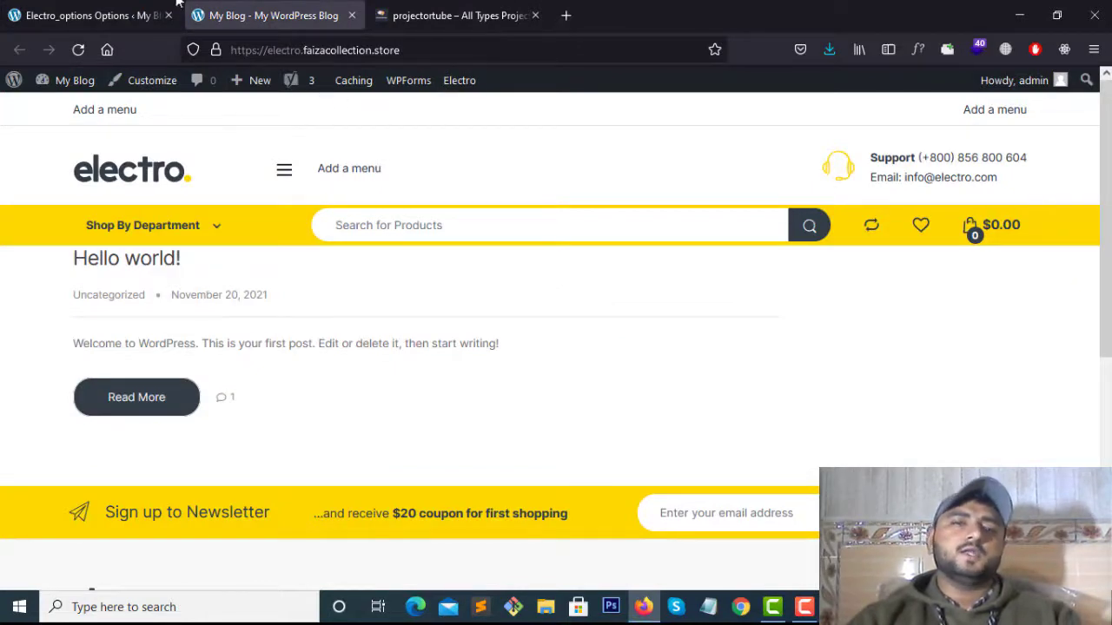
Toggle Show Top Bar in Mobile on and back off, then view the storefront header
click(121, 15)
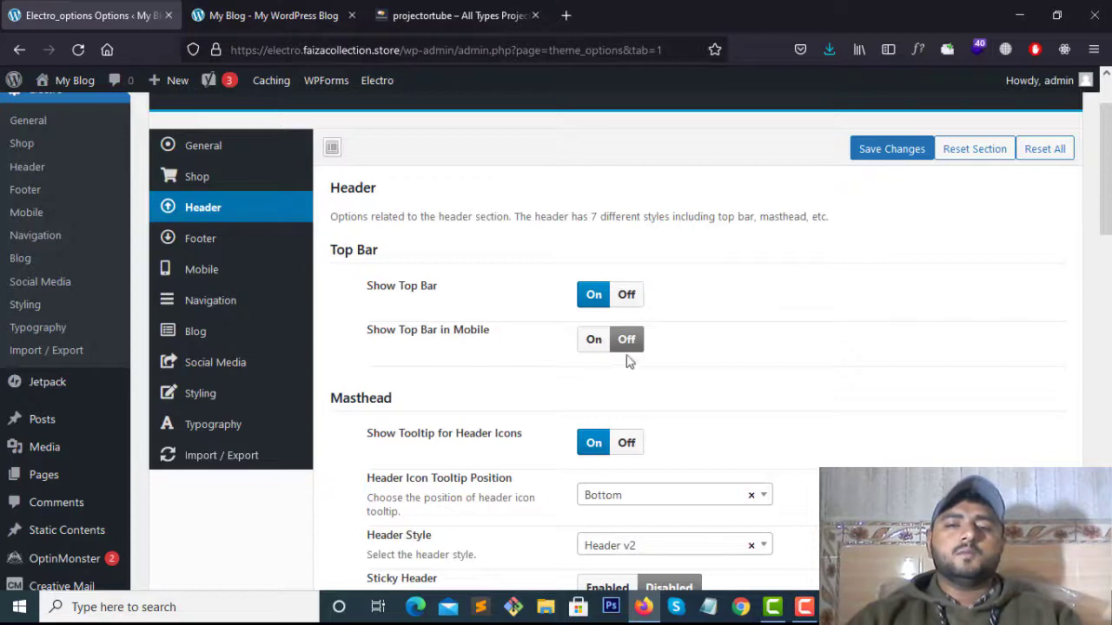
click(594, 340)
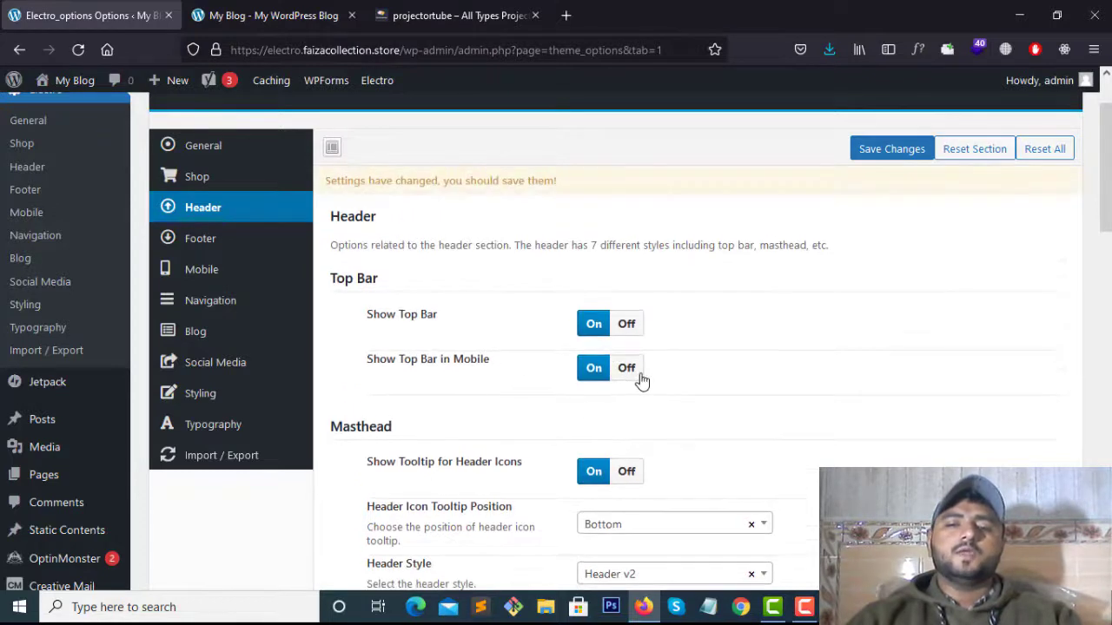
click(626, 368)
scroll(694, 365, down, 5)
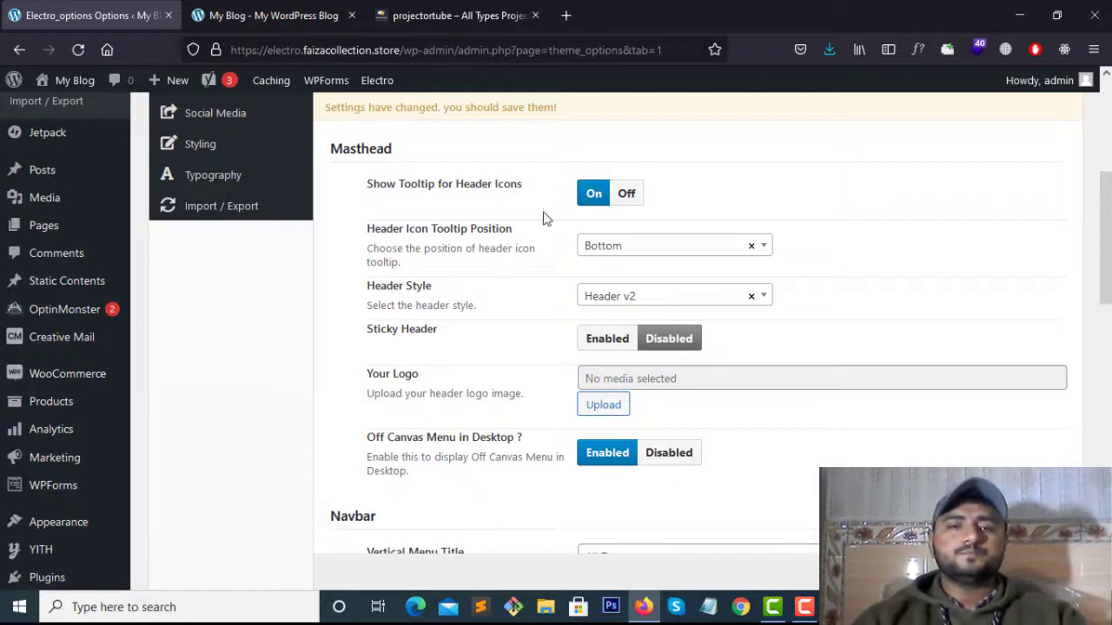
scroll(554, 256, down, 2)
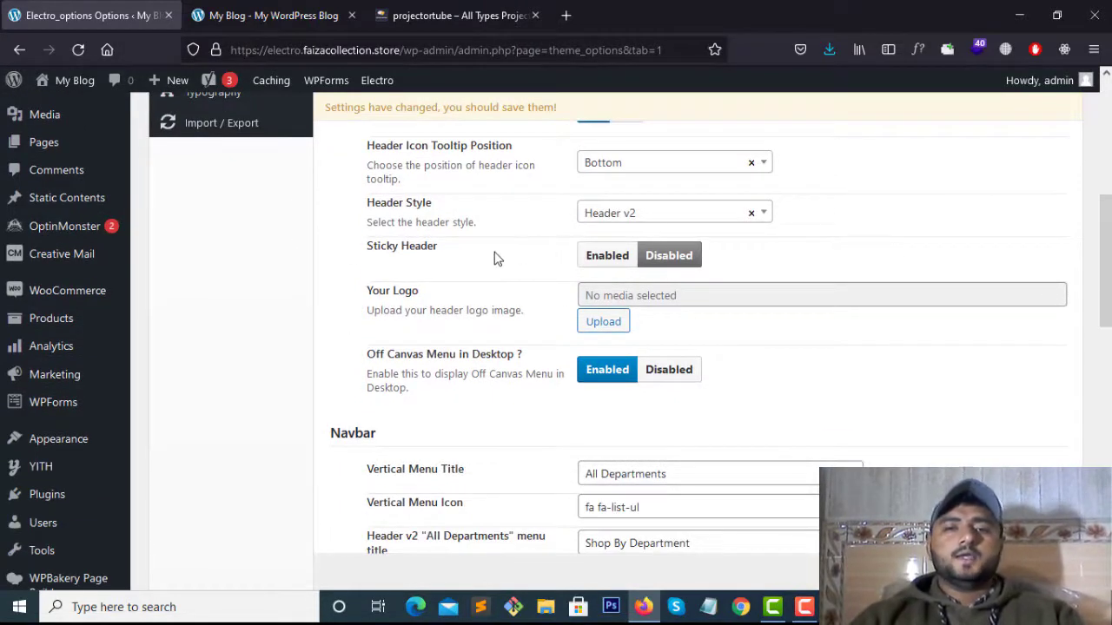
click(296, 15)
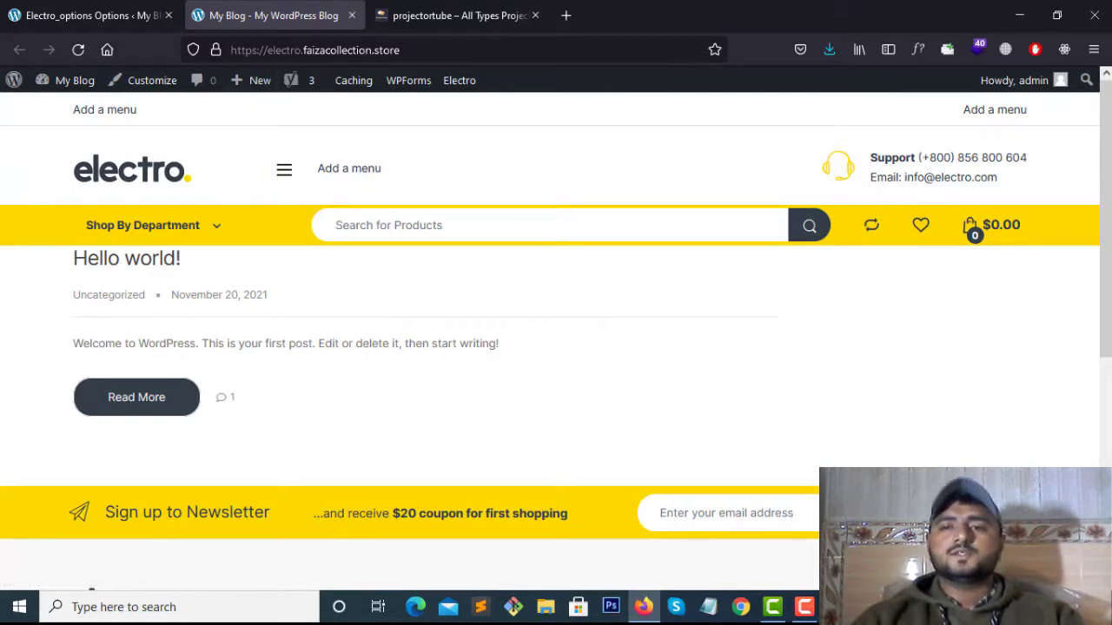
Set Sticky Header to Enabled in the Electro header options
click(425, 9)
click(91, 14)
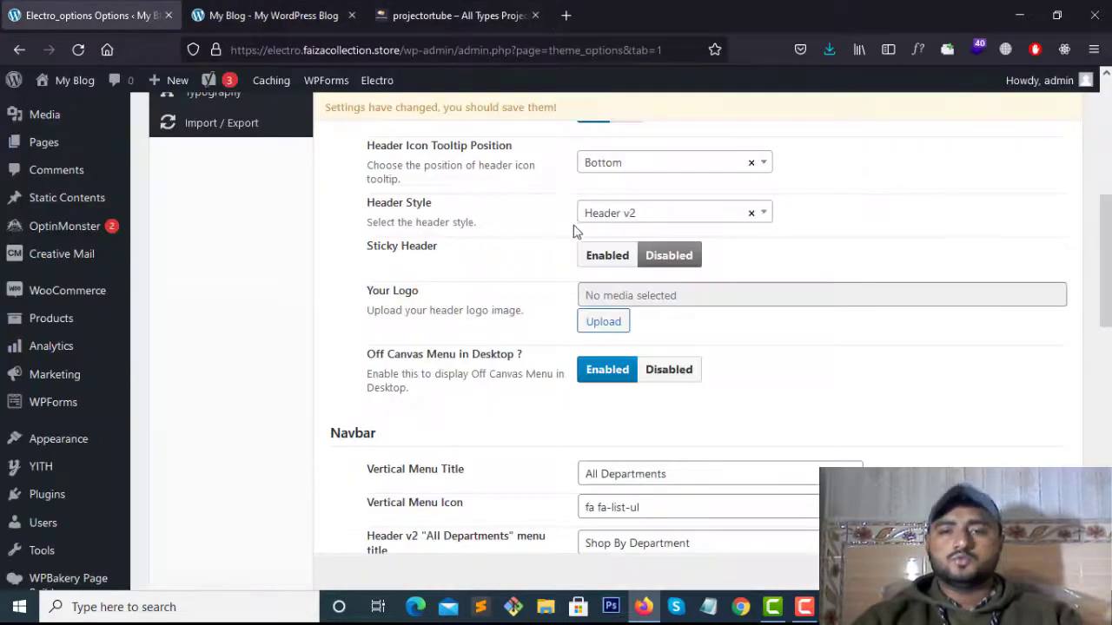
click(627, 258)
click(298, 4)
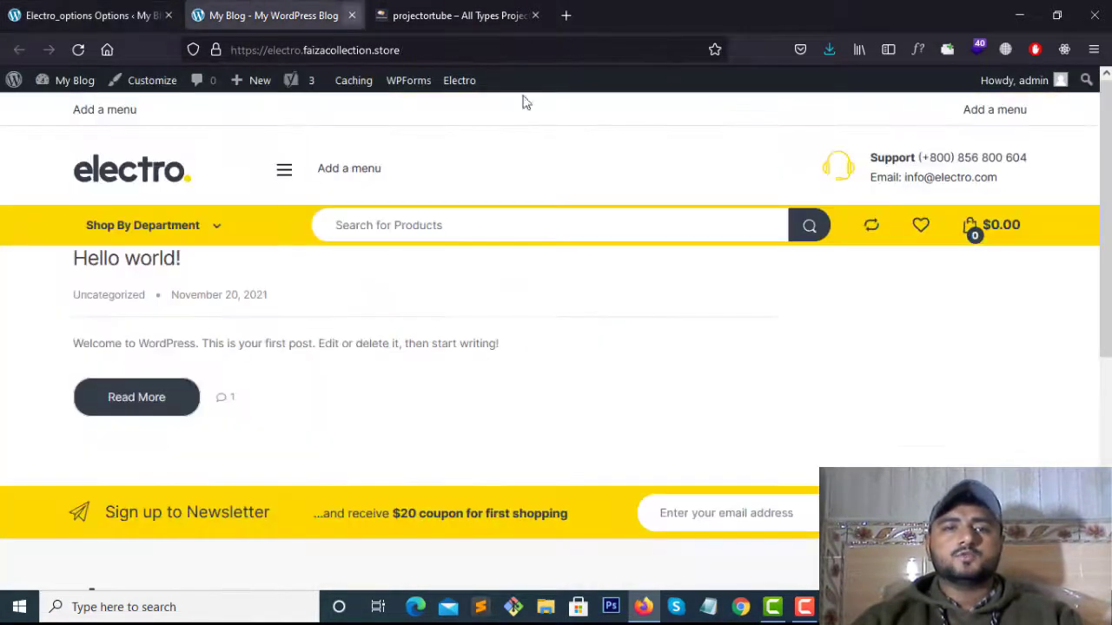
click(130, 5)
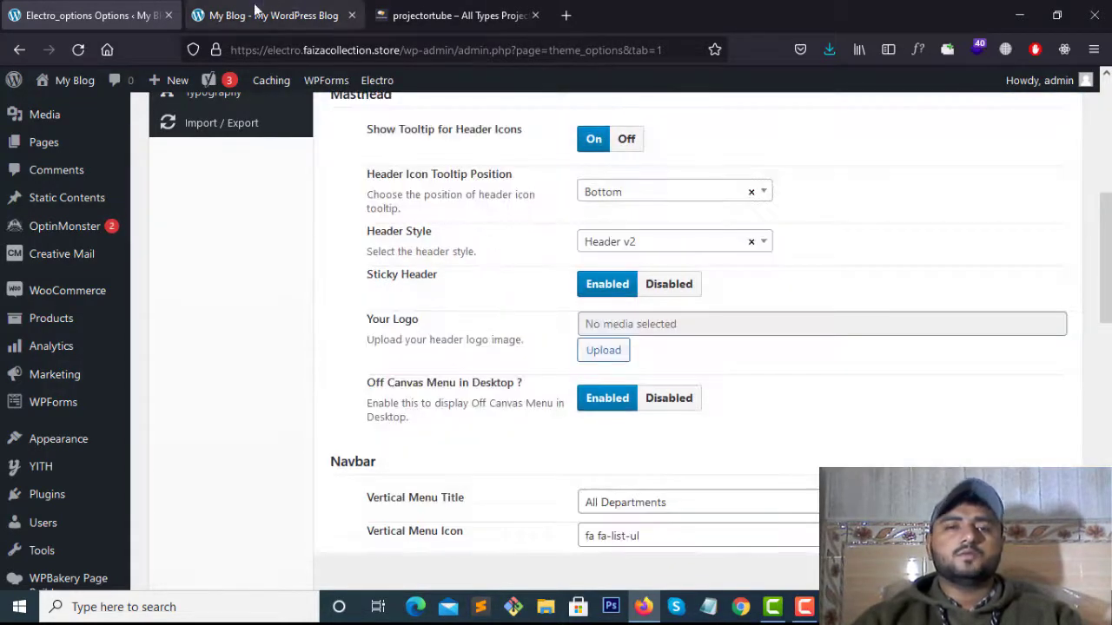
Reload the storefront and scroll up and down to check the sticky header
click(283, 11)
scroll(640, 355, down, 5)
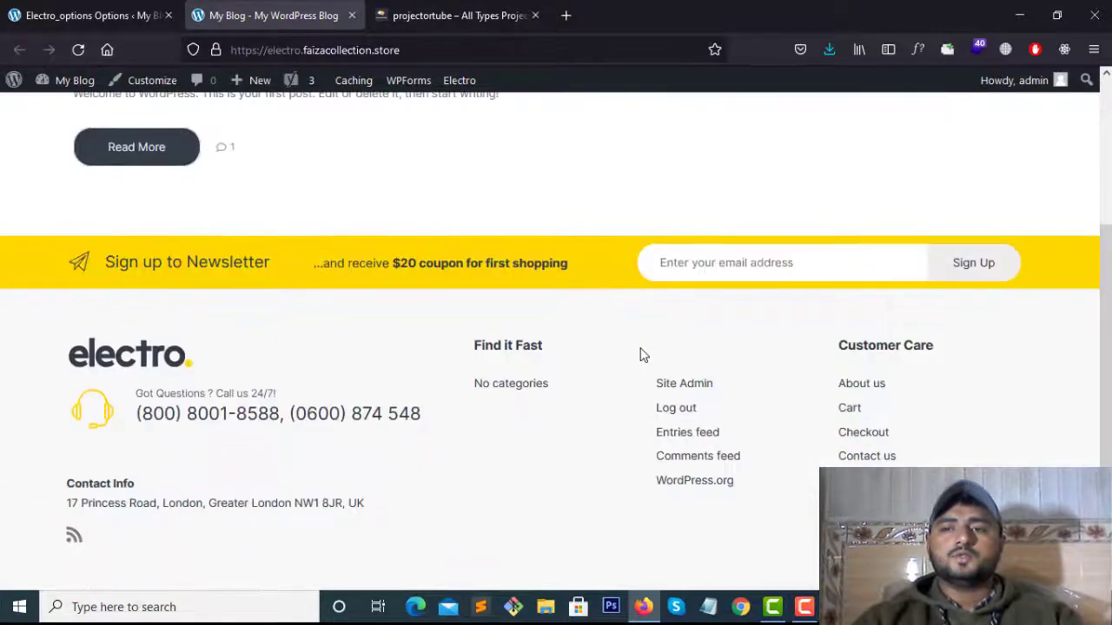
scroll(640, 356, up, 5)
click(78, 49)
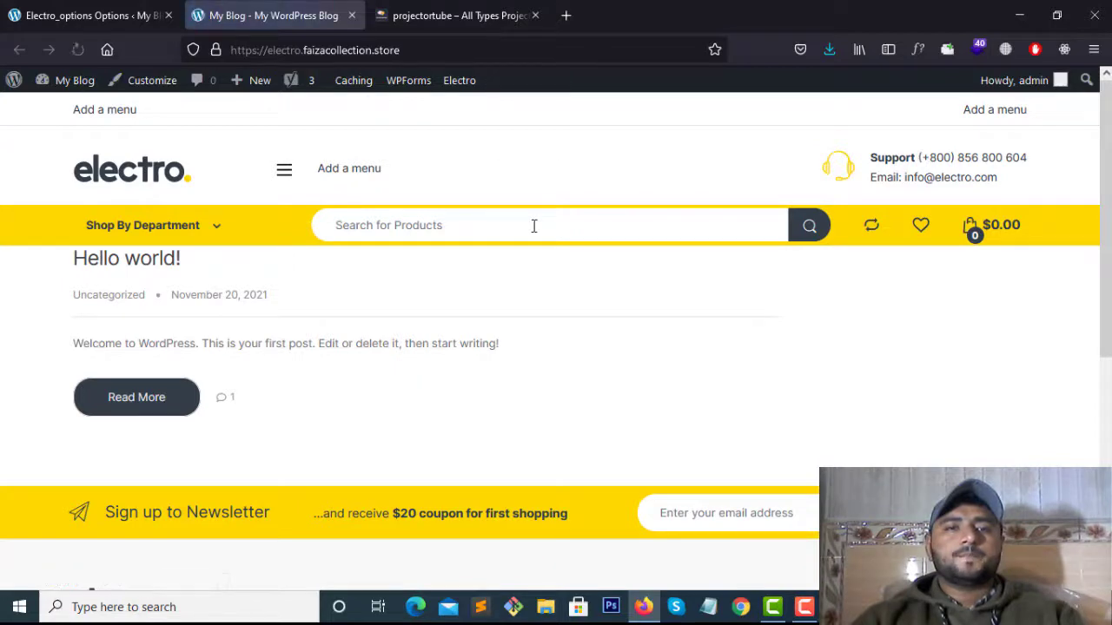
scroll(461, 281, down, 5)
scroll(461, 281, up, 5)
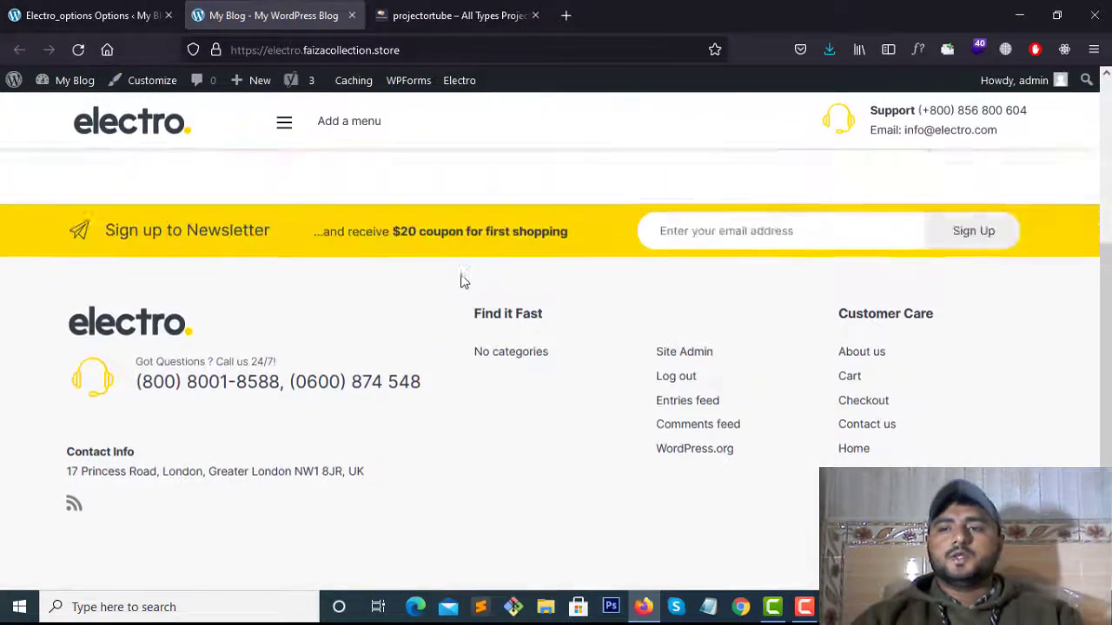
scroll(461, 281, down, 2)
scroll(459, 280, down, 3)
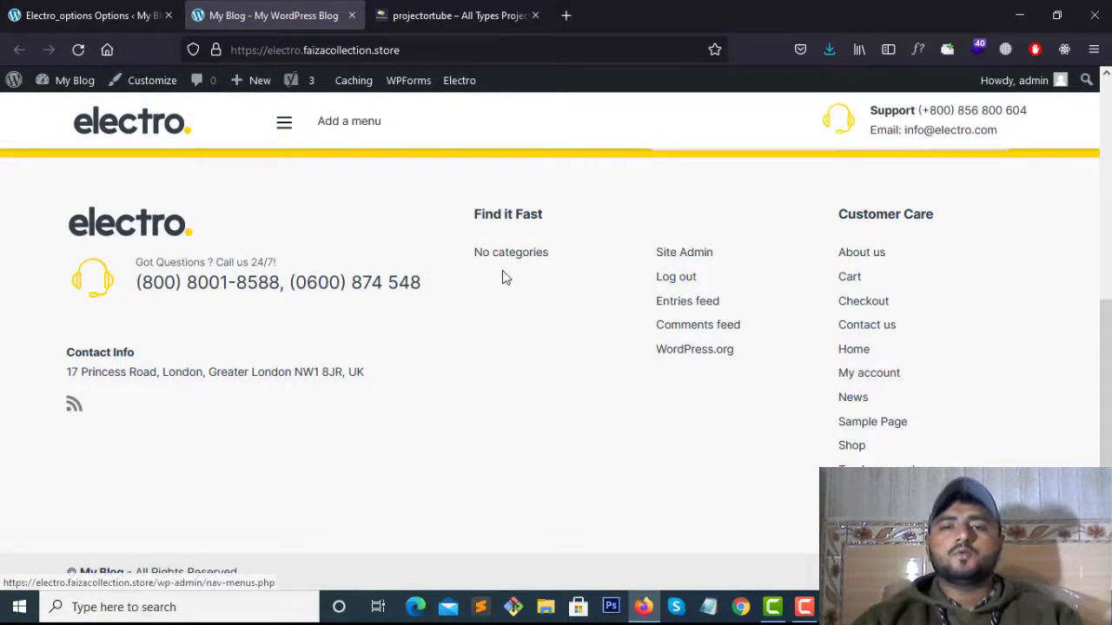
scroll(502, 275, up, 4)
scroll(504, 273, down, 5)
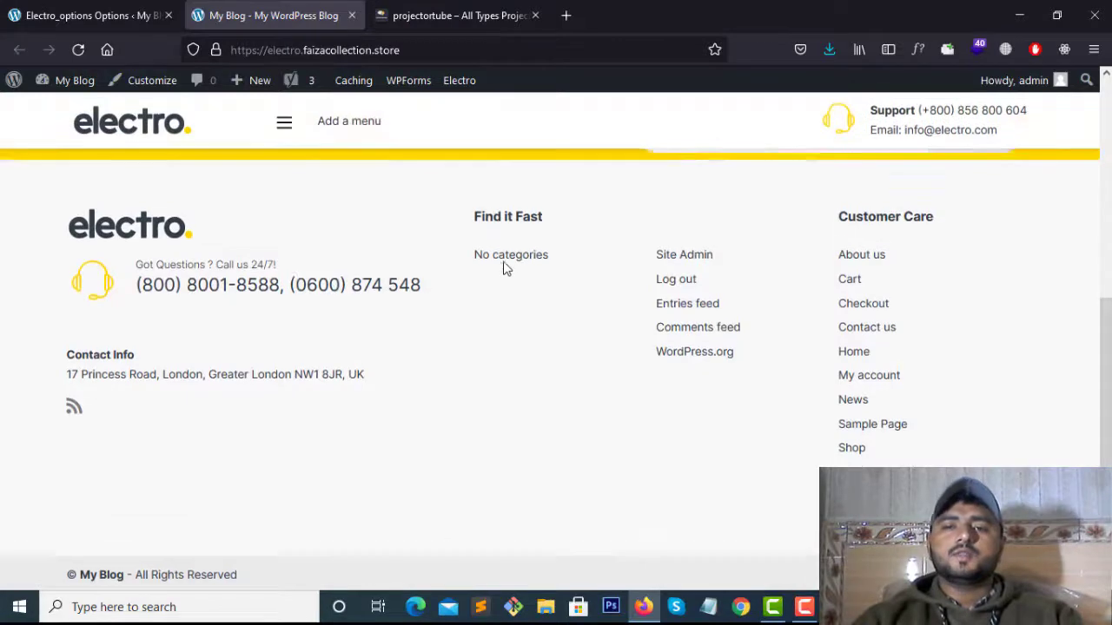
scroll(504, 269, up, 3)
scroll(503, 269, down, 3)
scroll(486, 217, up, 2)
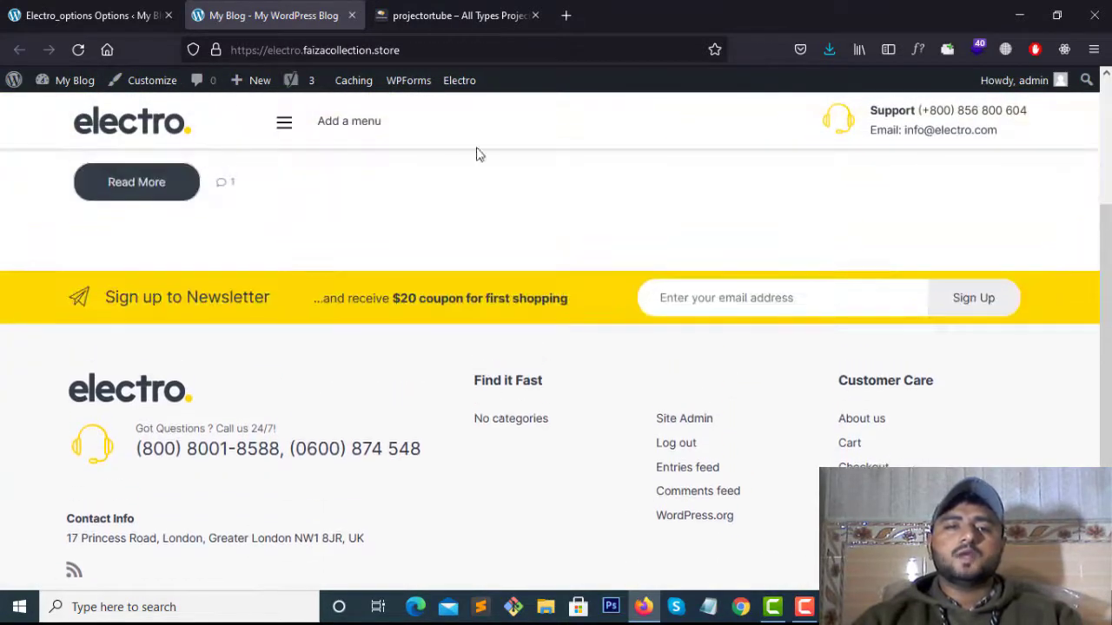
scroll(338, 275, up, 3)
Go back to the Electro header options and scroll down to the Your Logo field
key(ctrl+shift+Tab)
scroll(426, 261, up, 4)
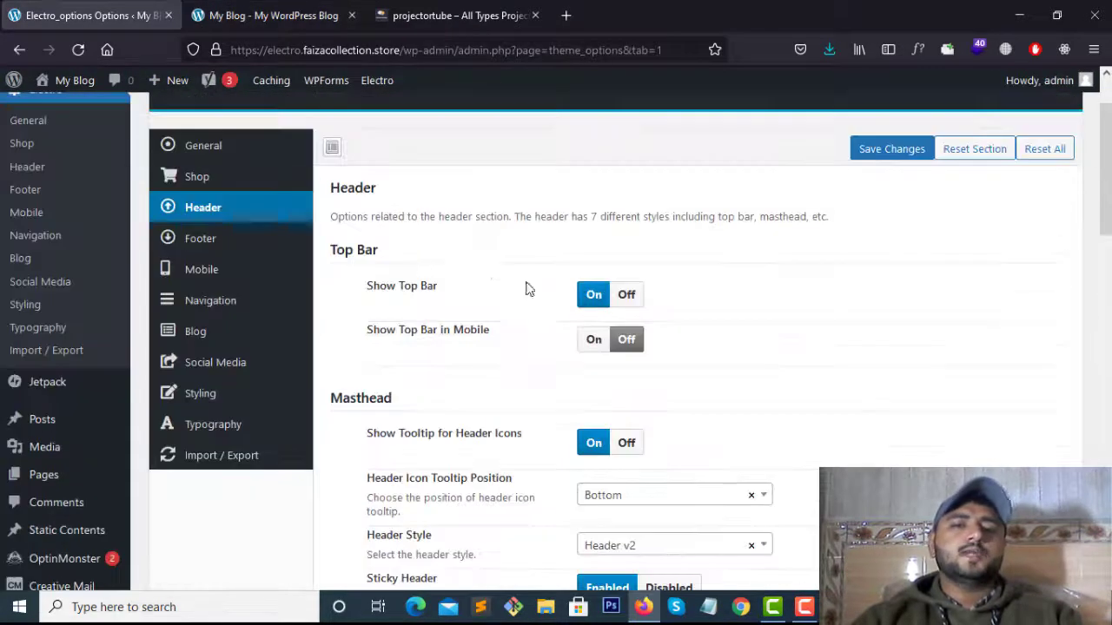
scroll(404, 326, down, 3)
scroll(443, 295, down, 2)
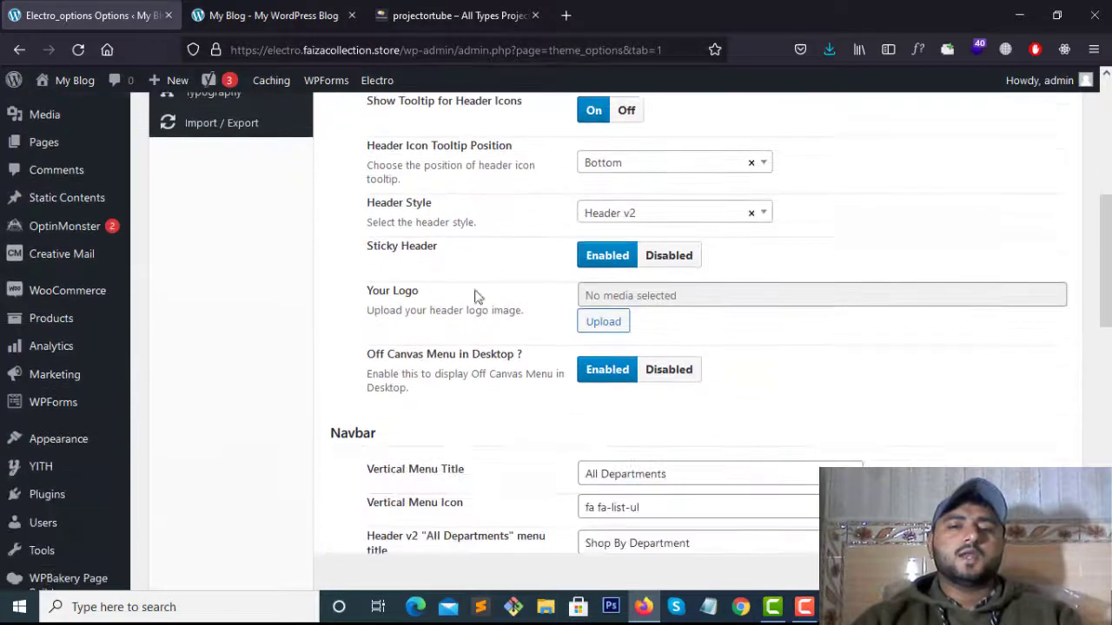
scroll(447, 288, up, 3)
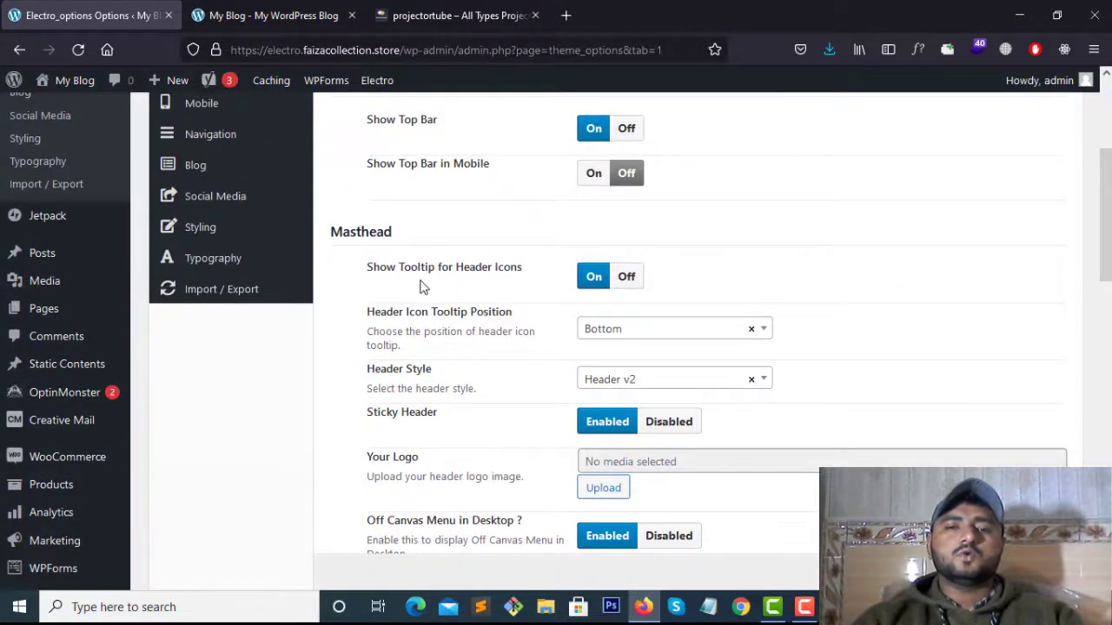
scroll(492, 348, down, 1)
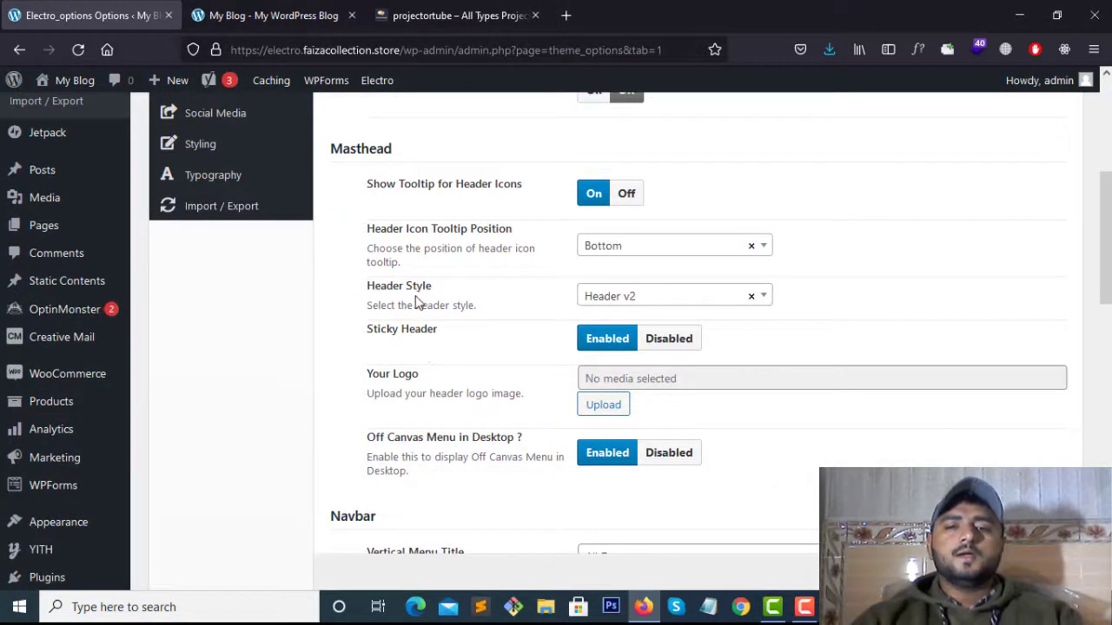
scroll(521, 364, down, 1)
Upload Projector-logo-01 from Downloads into the media library for the header logo
click(620, 323)
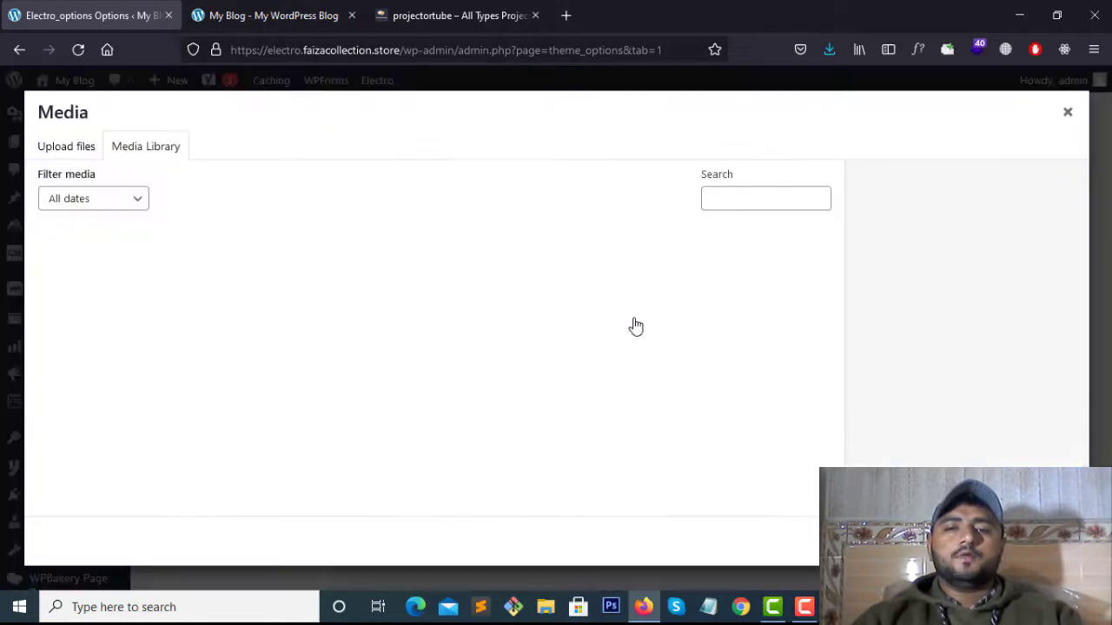
click(56, 153)
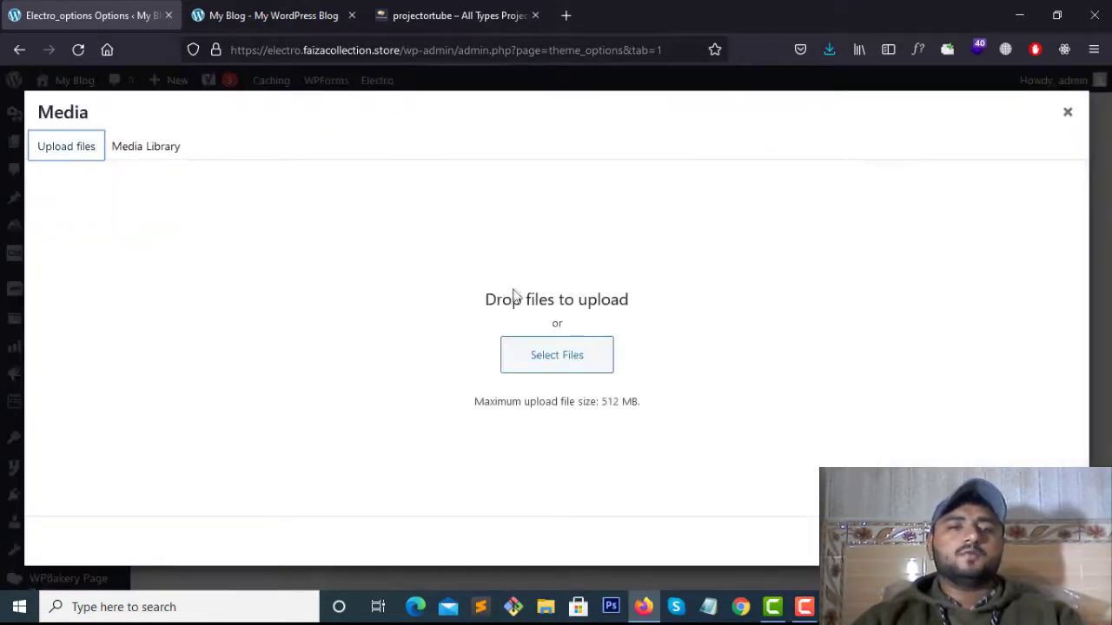
click(557, 360)
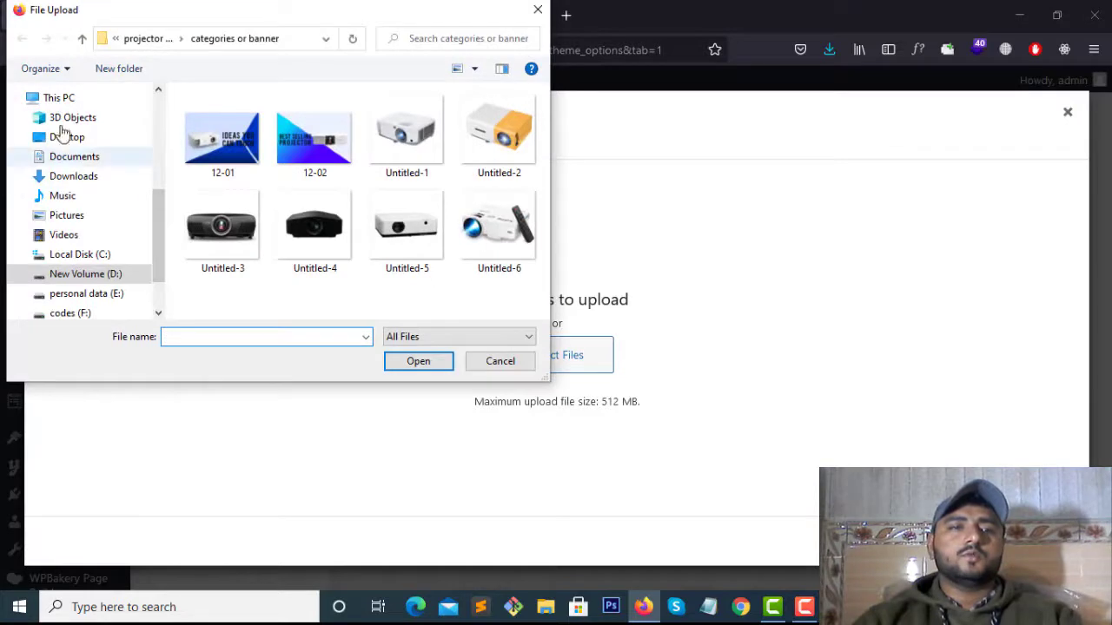
click(86, 178)
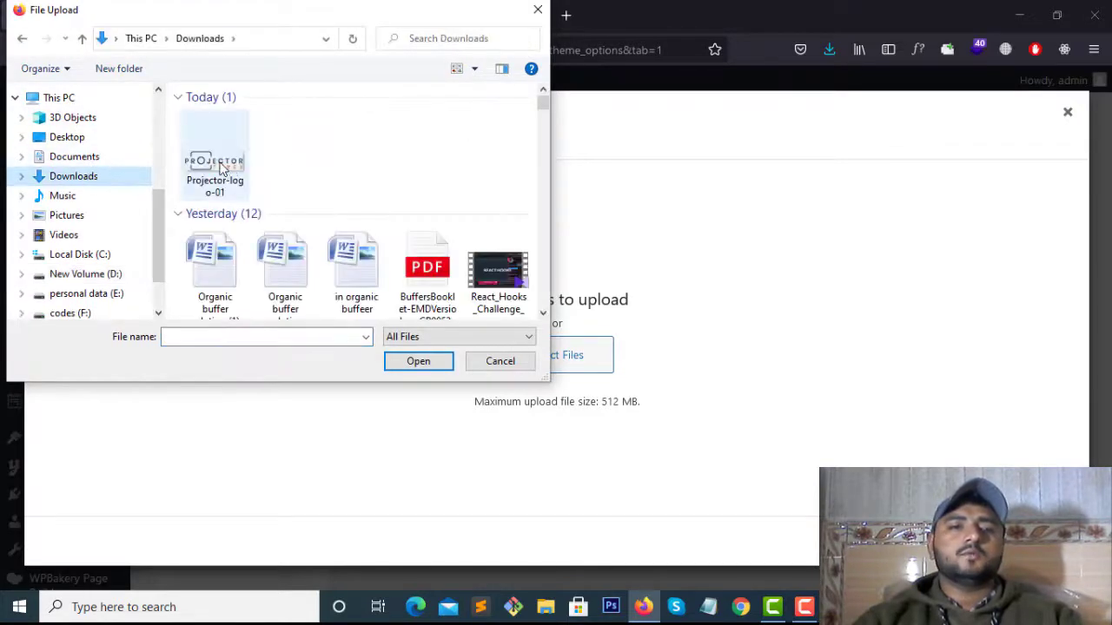
click(222, 169)
click(440, 362)
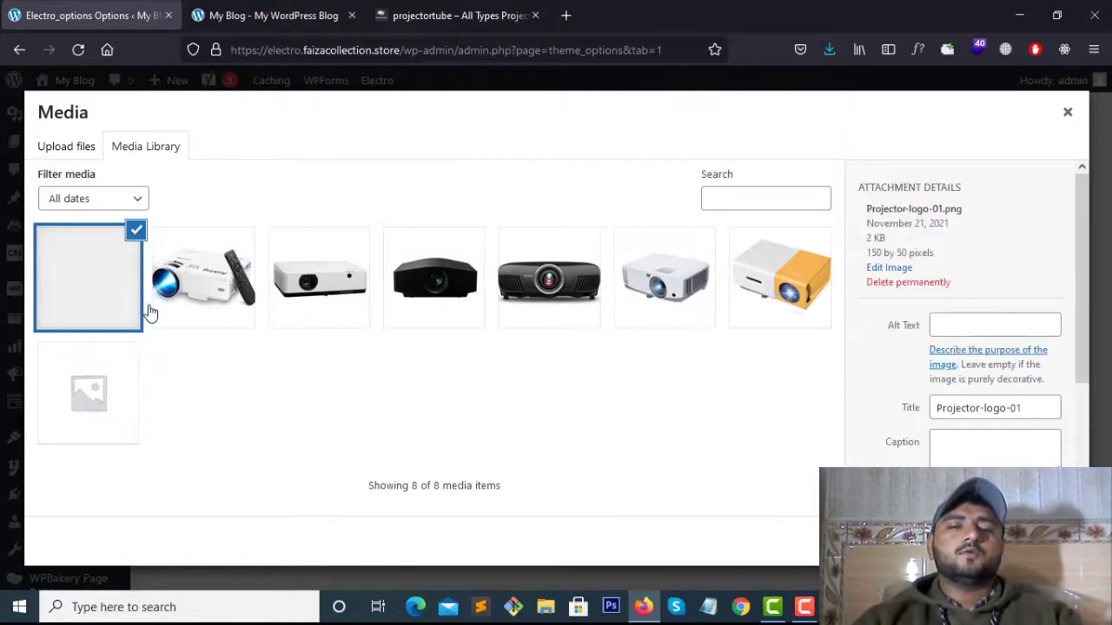
Give the logo alt text Projector-logo-01 and select it as Your Logo
click(1014, 408)
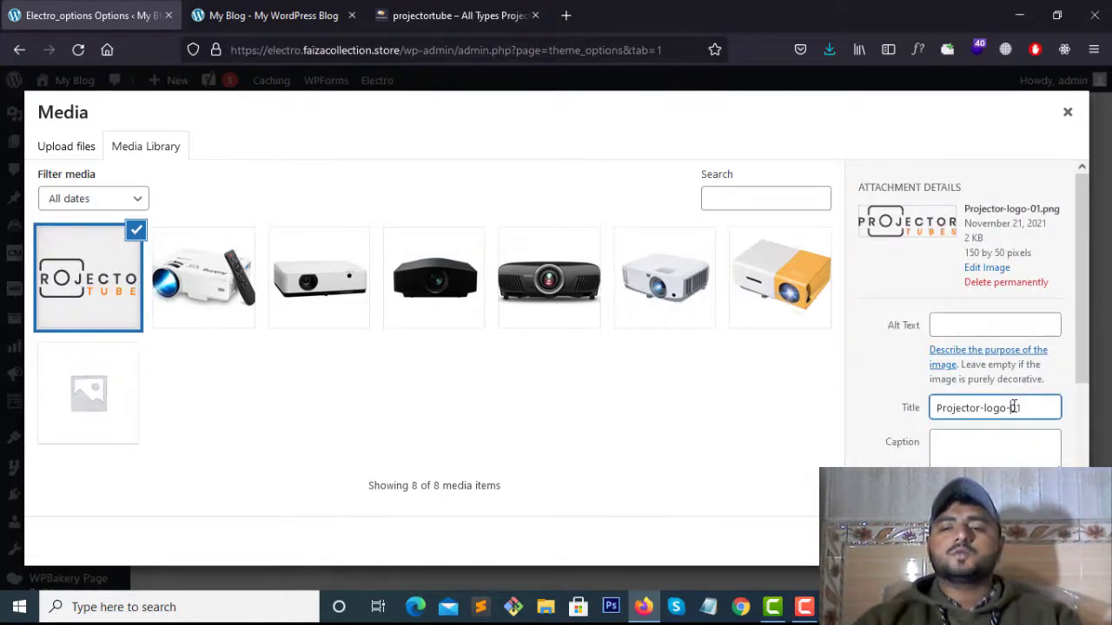
triple_click(1032, 408)
key(ctrl+c)
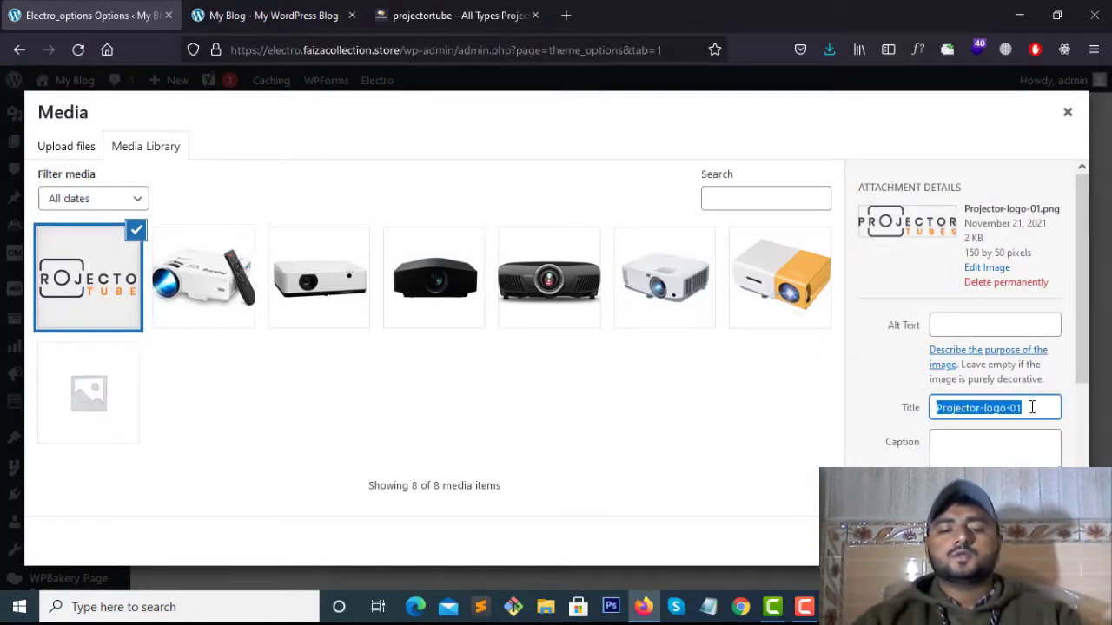
click(993, 324)
key(ctrl+v)
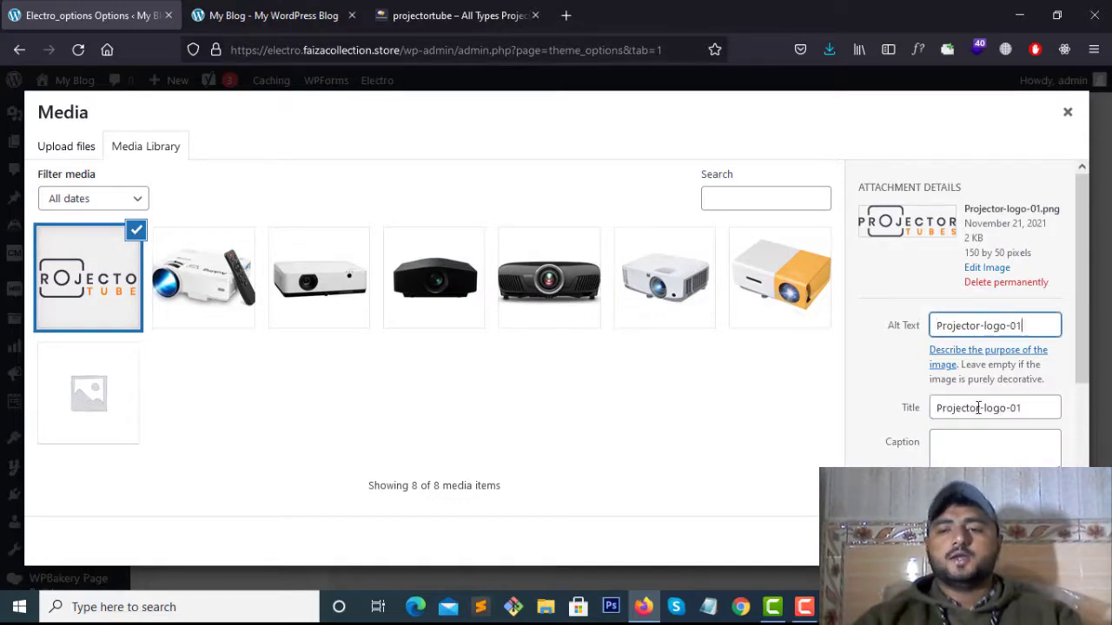
click(1048, 541)
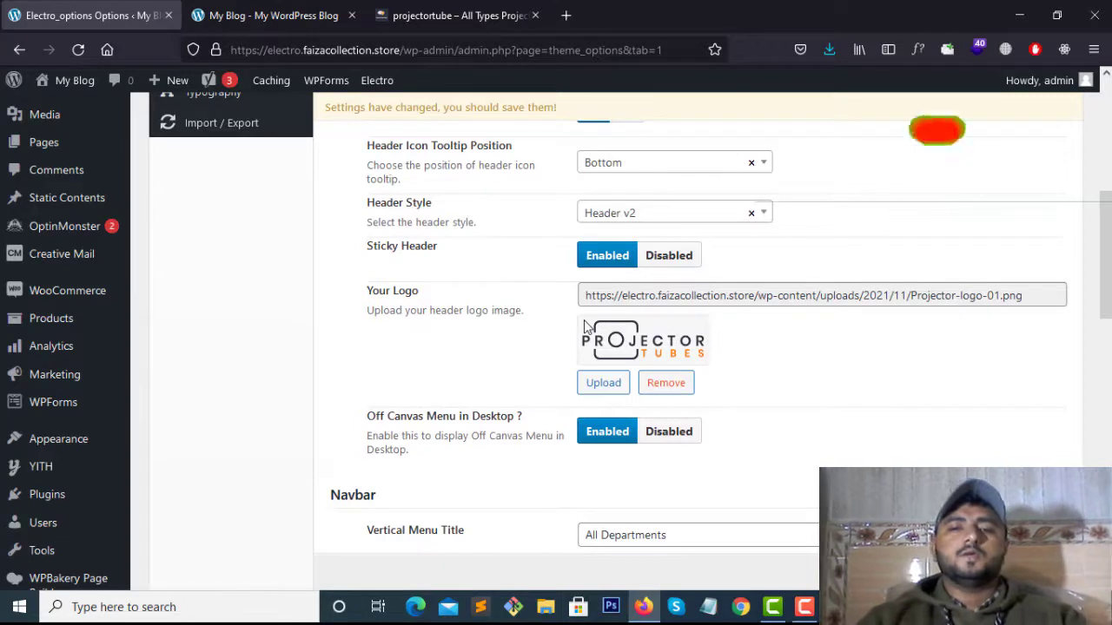
scroll(695, 412, down, 1)
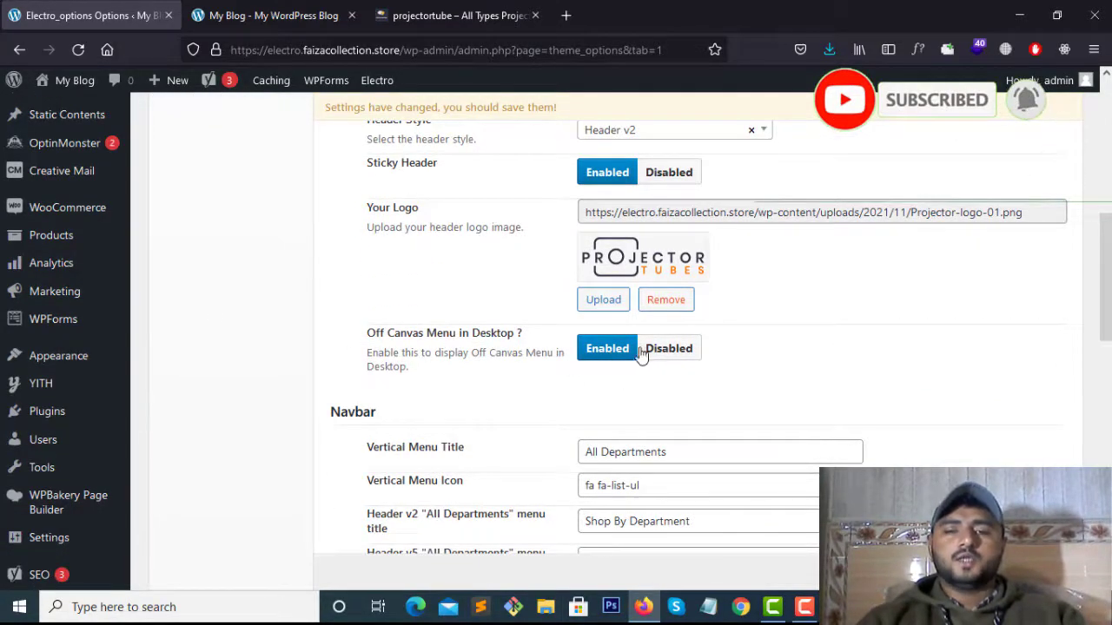
click(221, 13)
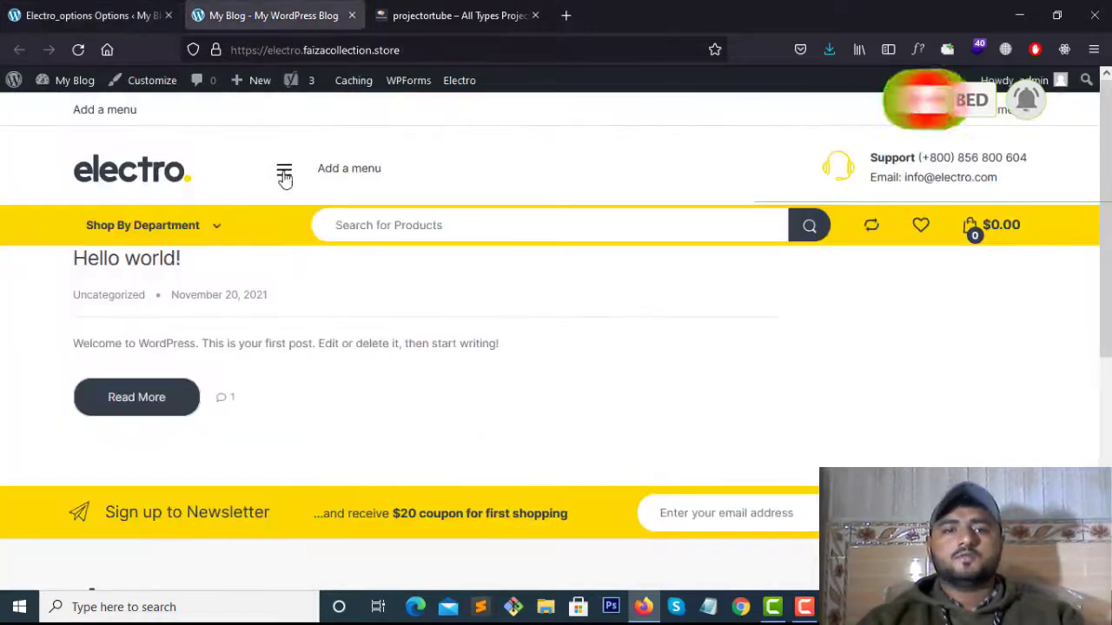
click(284, 169)
click(510, 182)
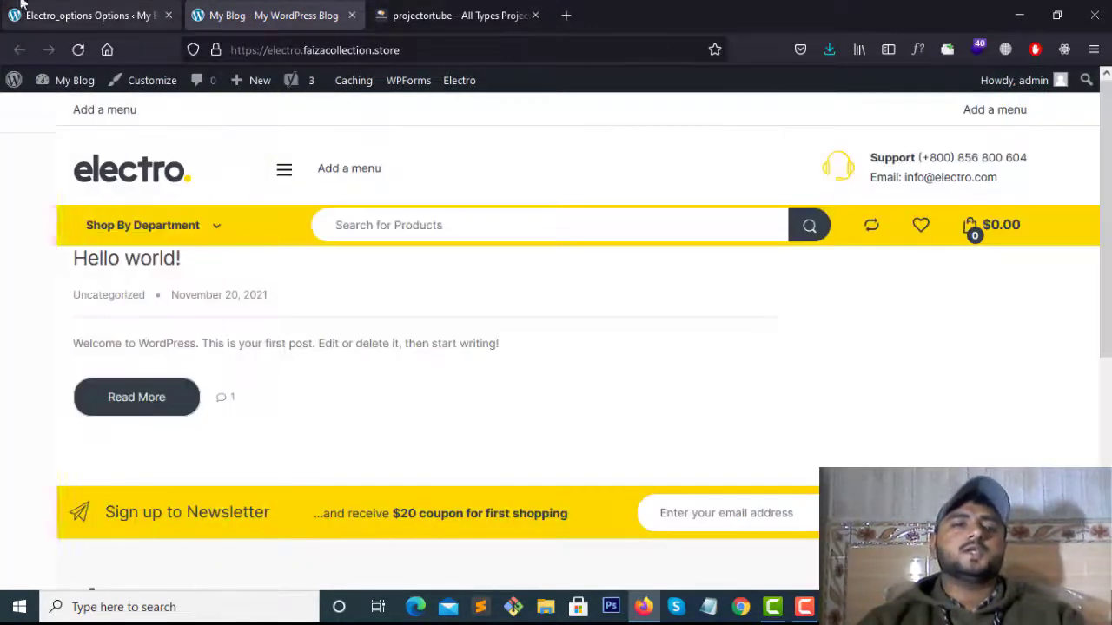
click(87, 14)
scroll(612, 366, up, 2)
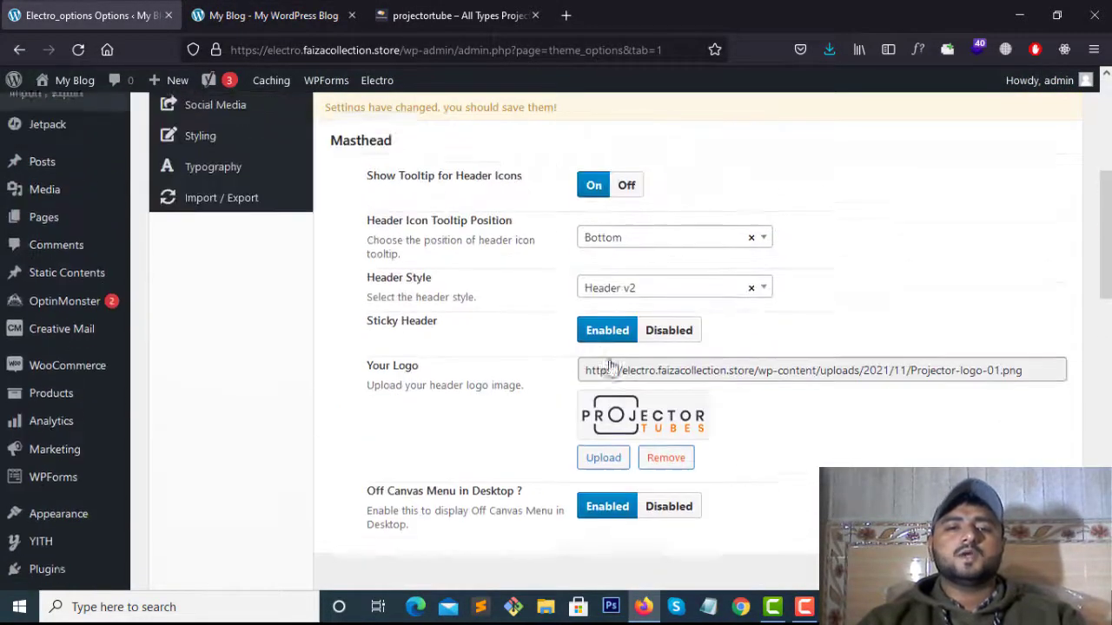
scroll(620, 361, down, 2)
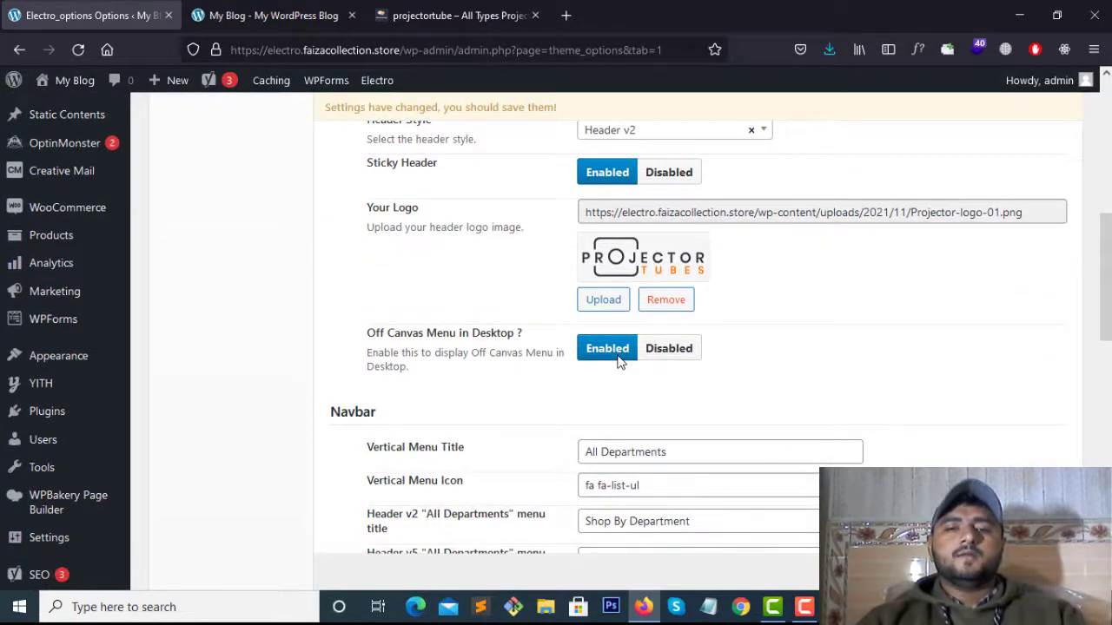
scroll(536, 417, down, 2)
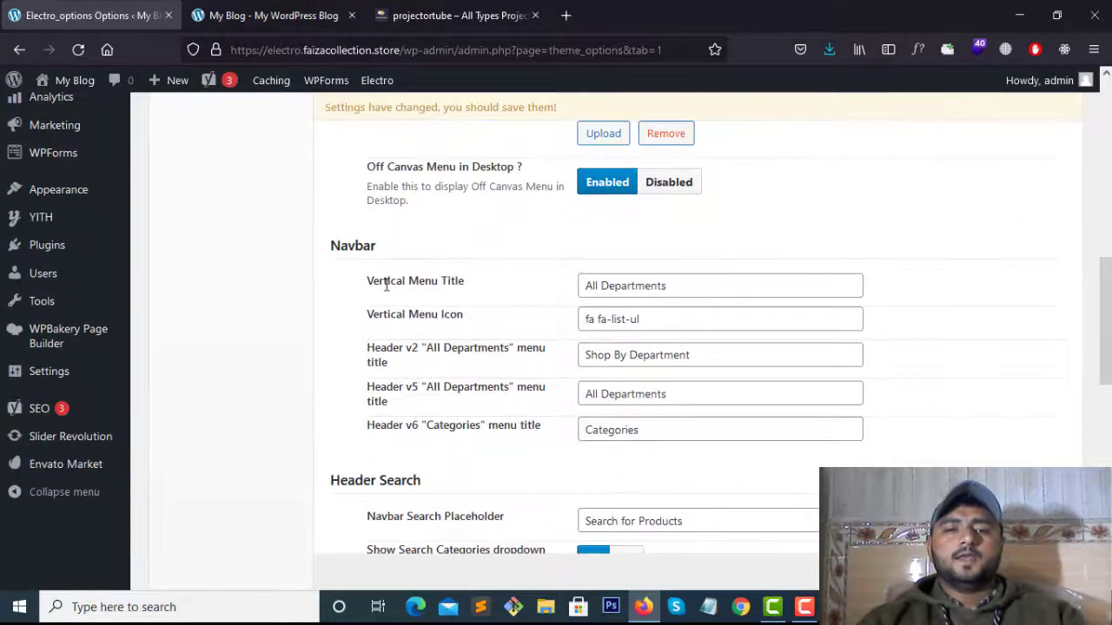
drag(414, 272, 521, 278)
click(502, 273)
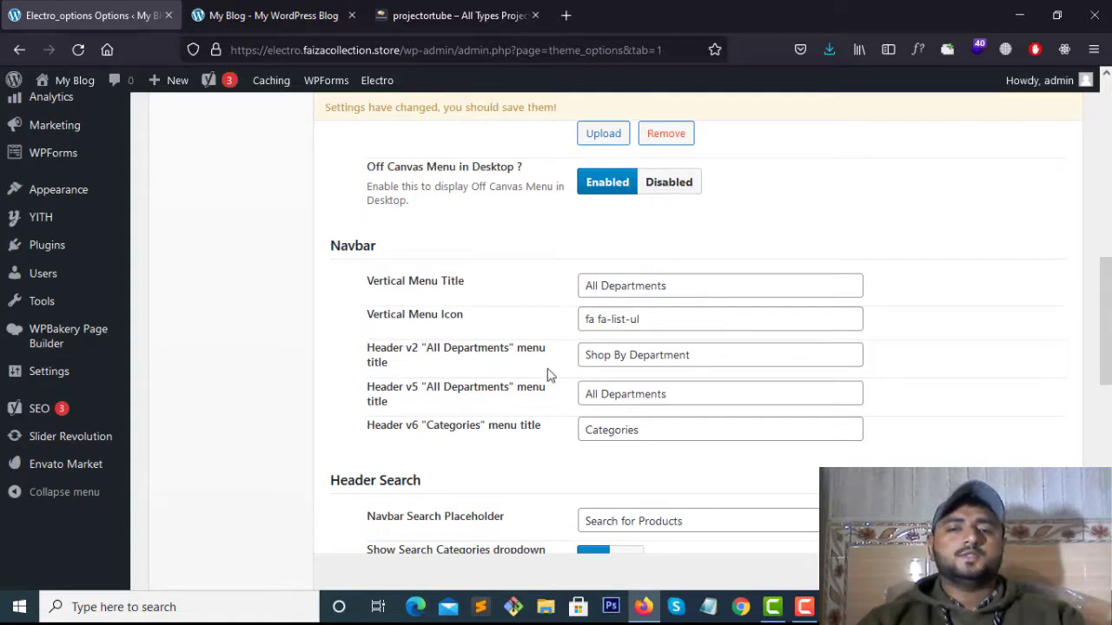
click(271, 14)
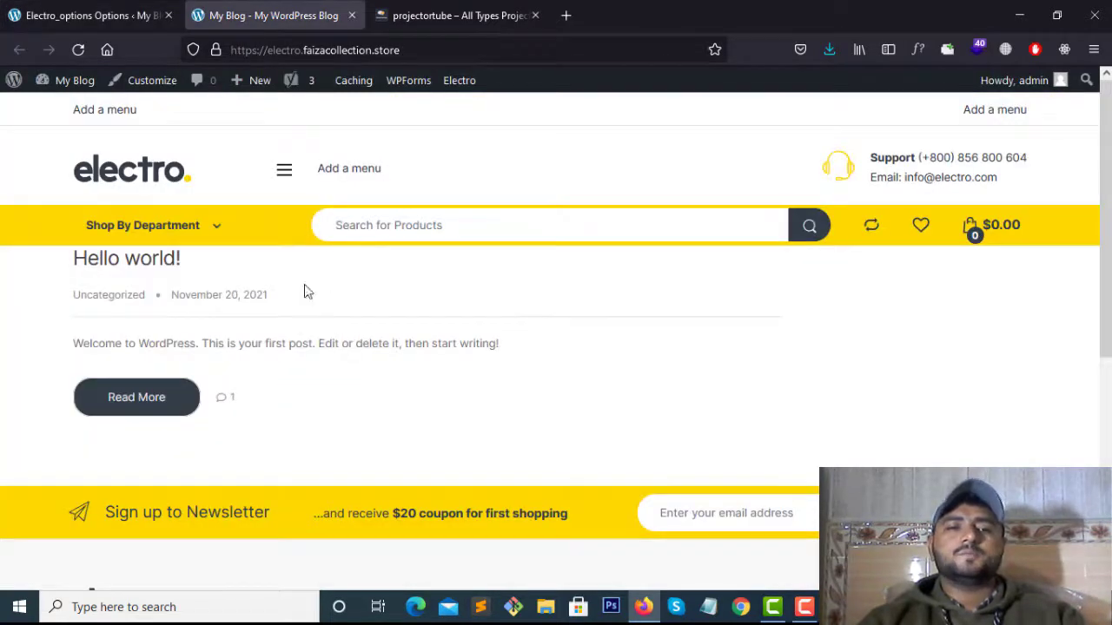
click(216, 230)
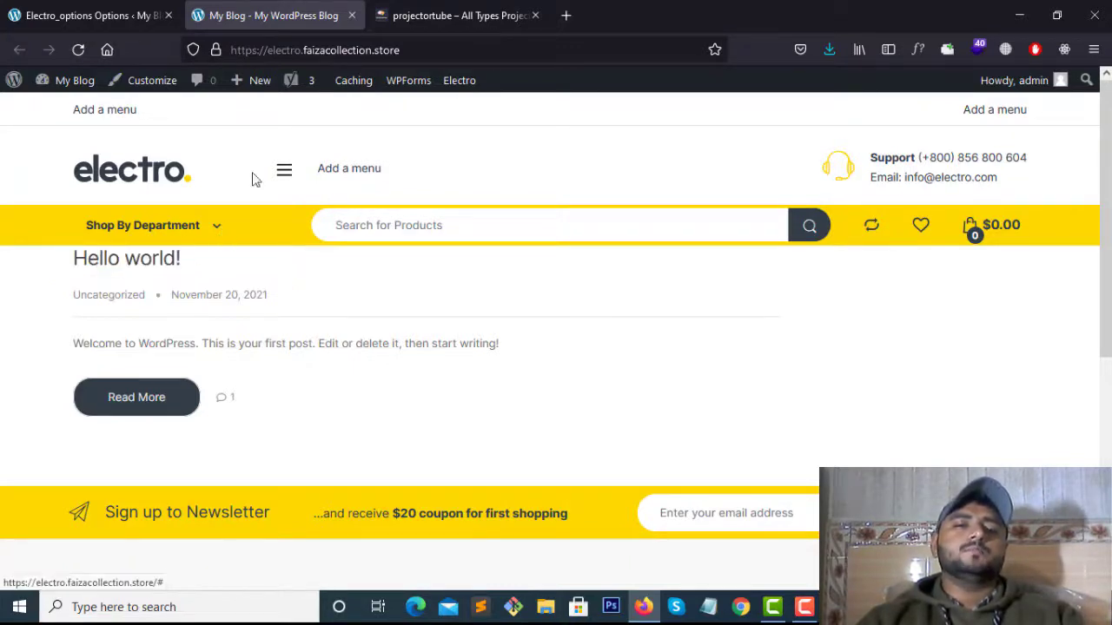
click(73, 4)
click(266, 5)
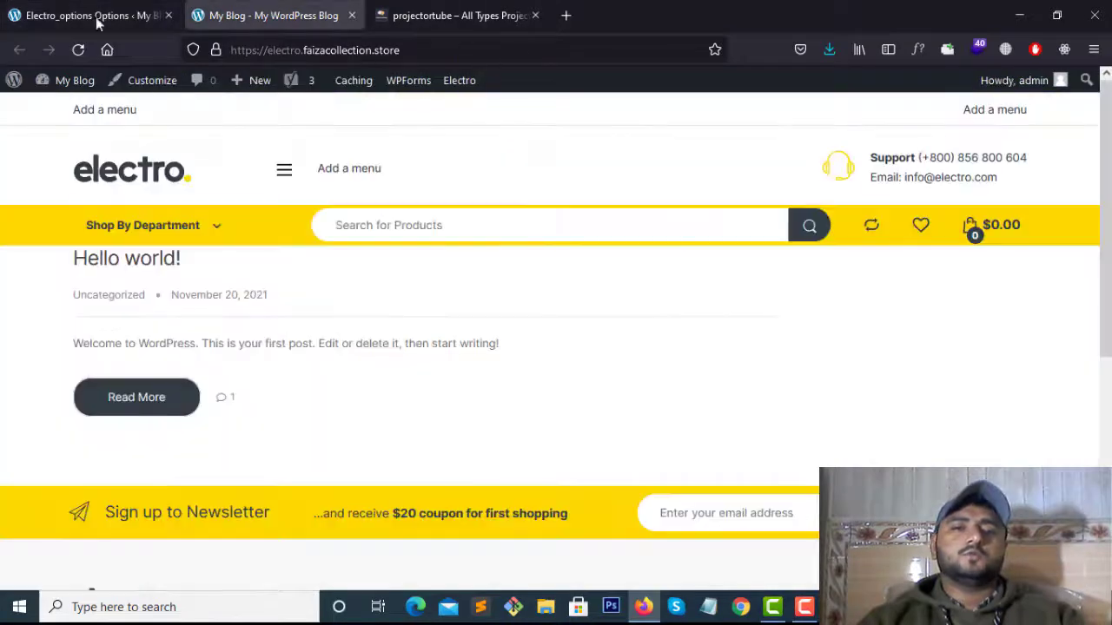
click(97, 21)
scroll(339, 330, down, 5)
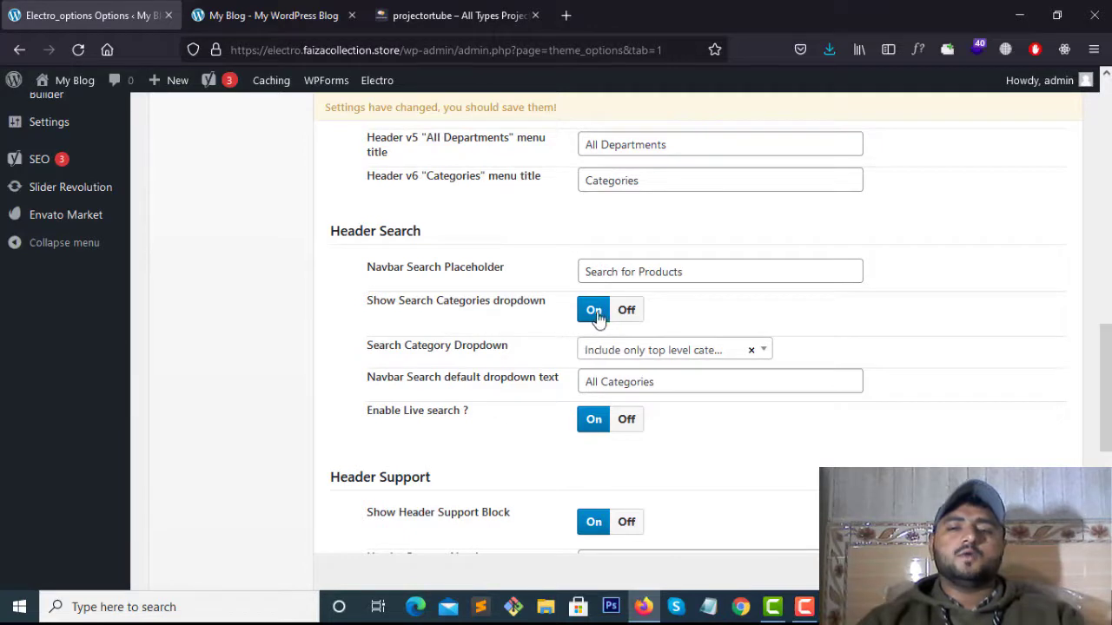
scroll(547, 361, down, 2)
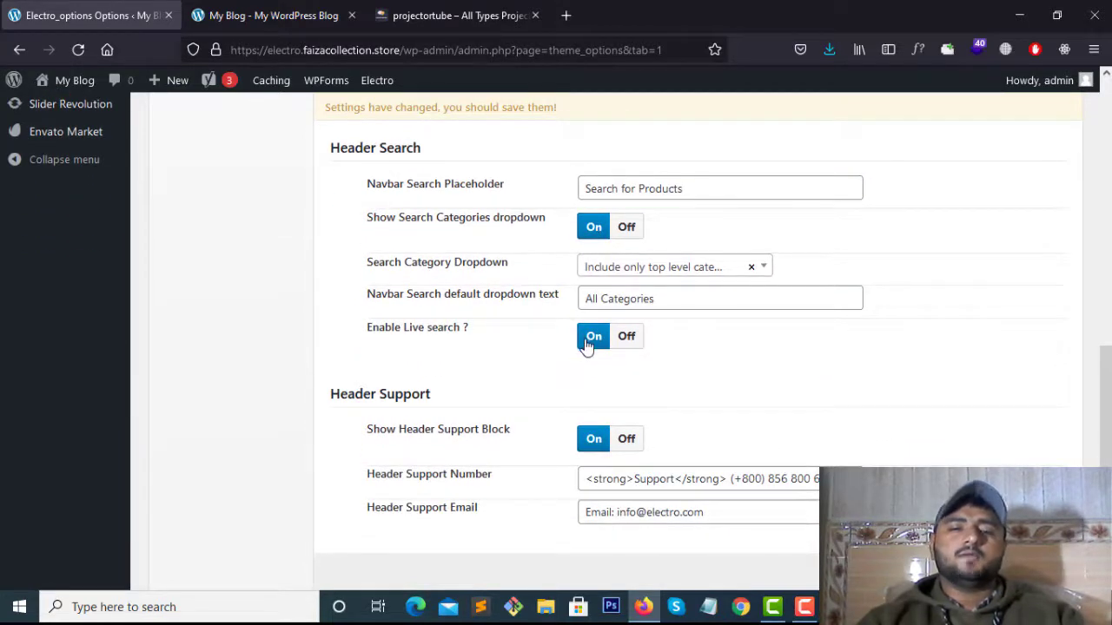
scroll(559, 354, down, 2)
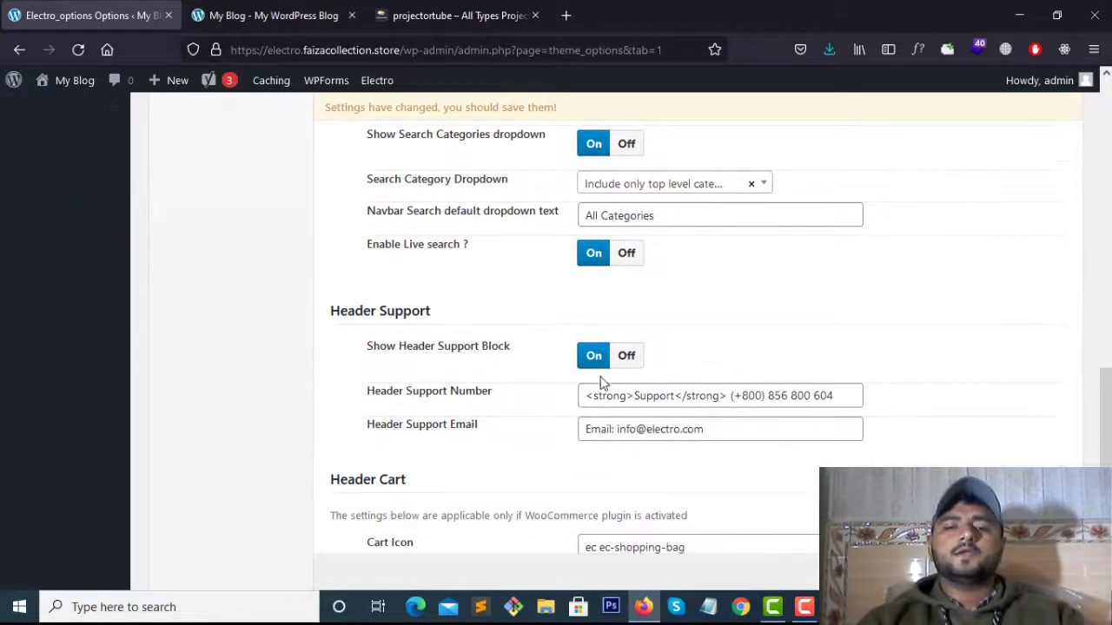
click(436, 21)
click(283, 15)
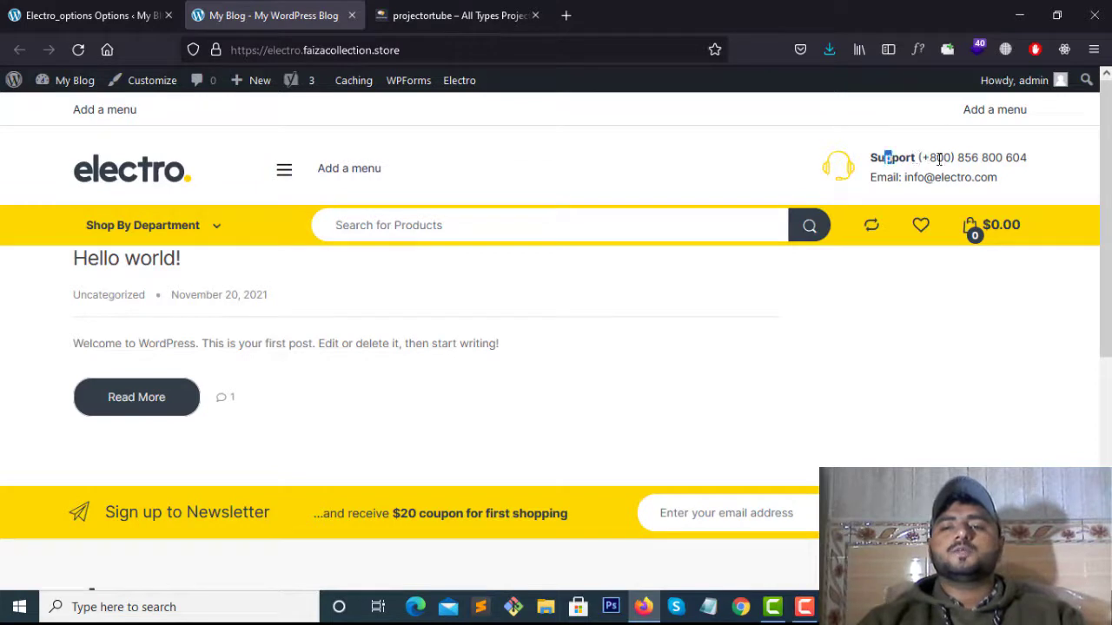
drag(939, 160, 1002, 165)
drag(870, 180, 963, 179)
click(972, 179)
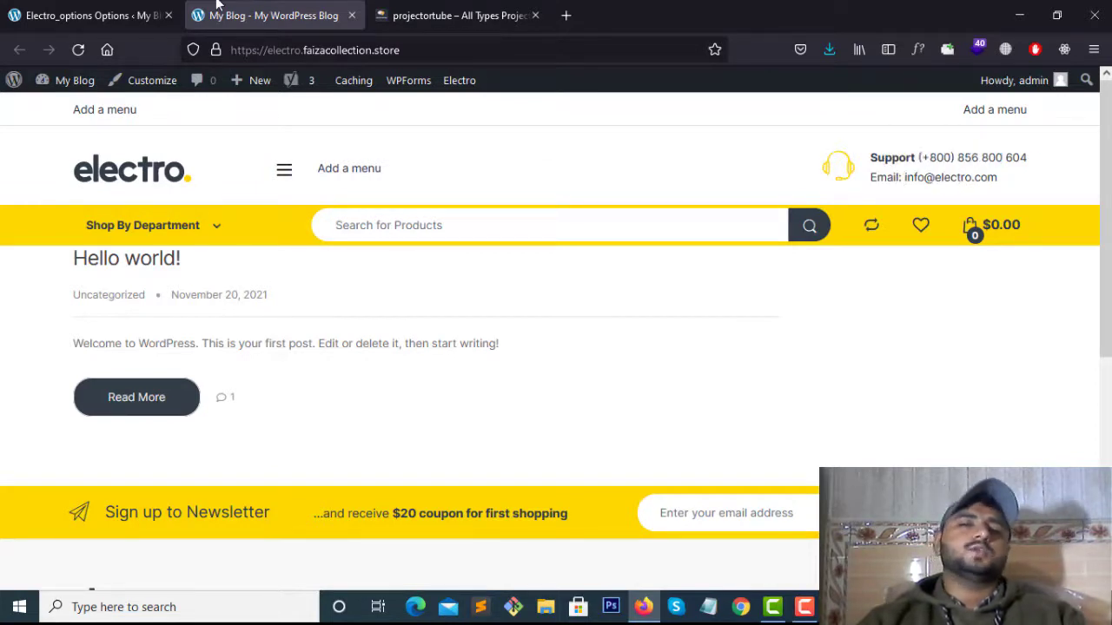
click(130, 16)
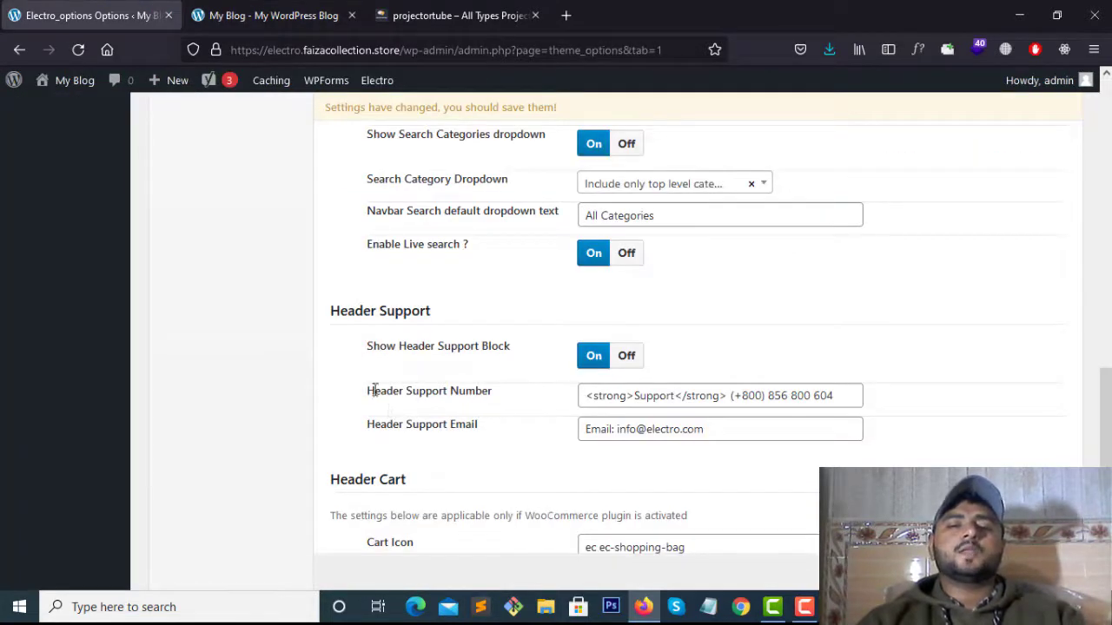
drag(375, 391, 536, 410)
click(536, 406)
drag(348, 424, 491, 434)
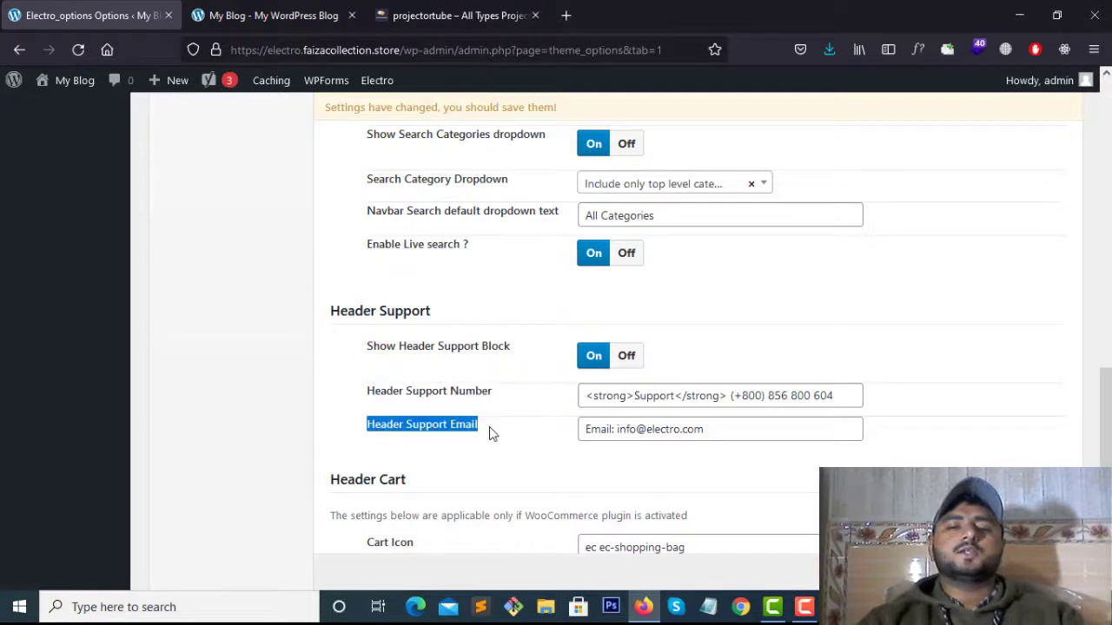
click(502, 434)
drag(717, 430, 621, 432)
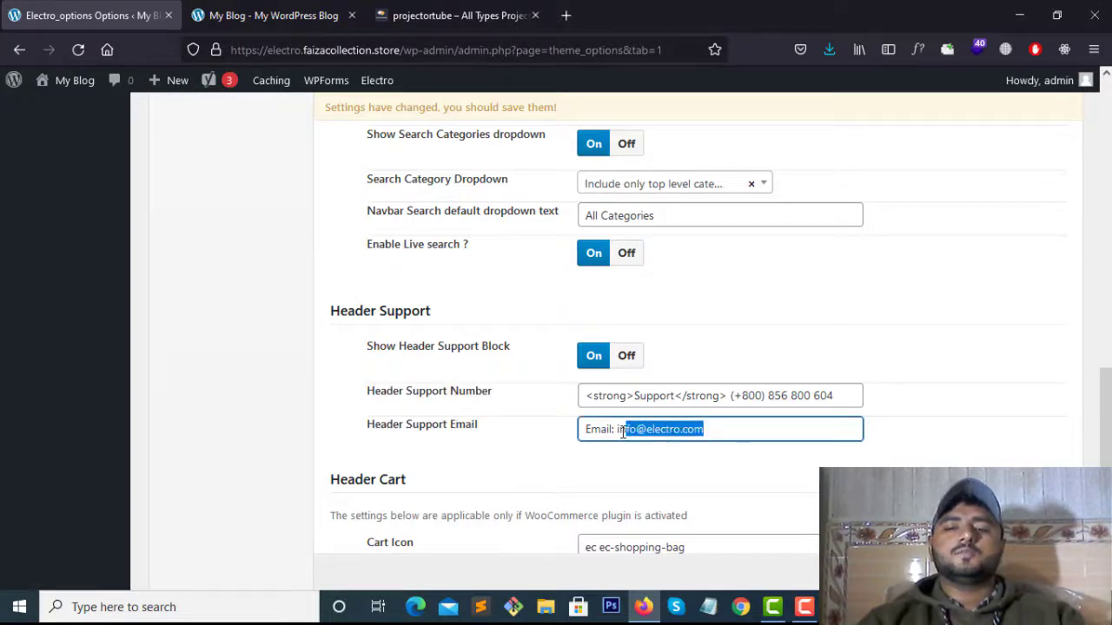
Change the header support email's domain to projector.co.uk and remove the old support phone number
click(728, 431)
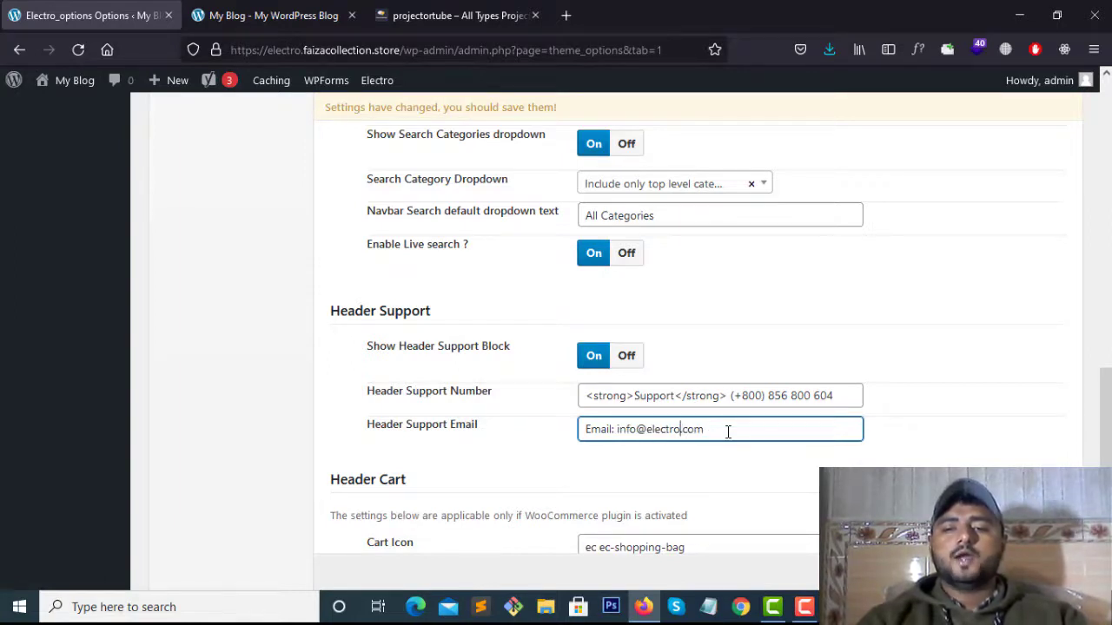
text(pr)
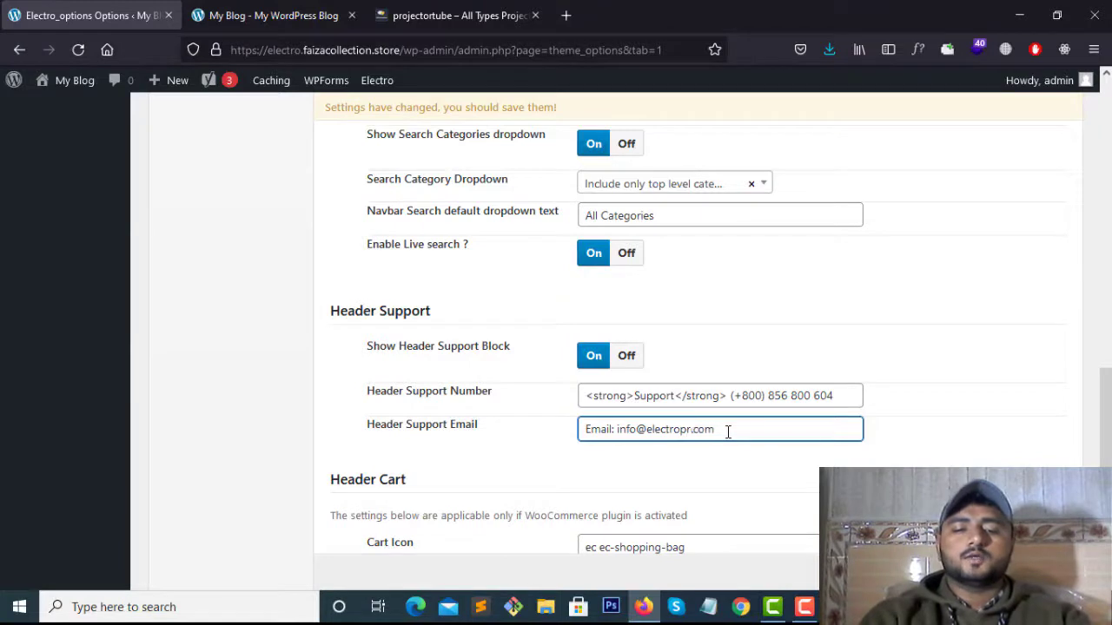
text(ojector.co.)
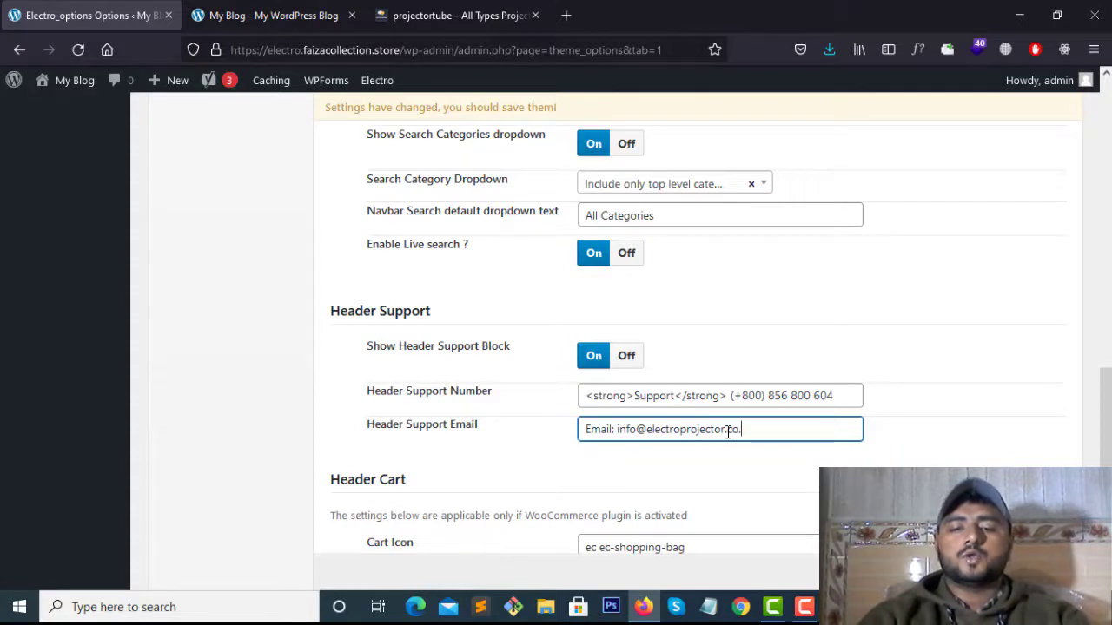
text(uk)
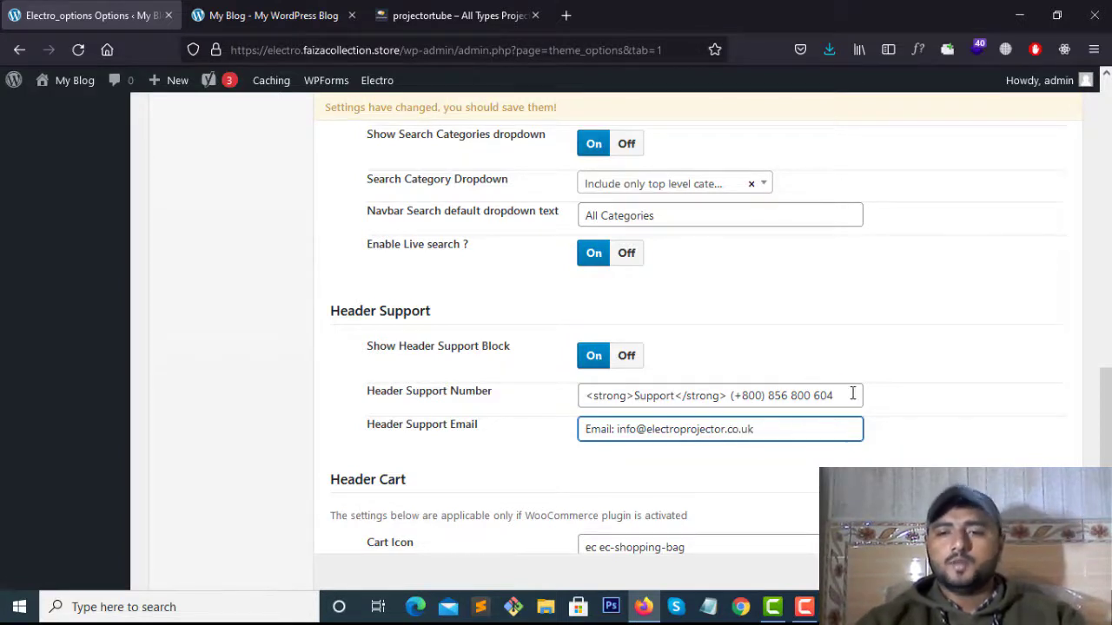
drag(852, 395, 731, 396)
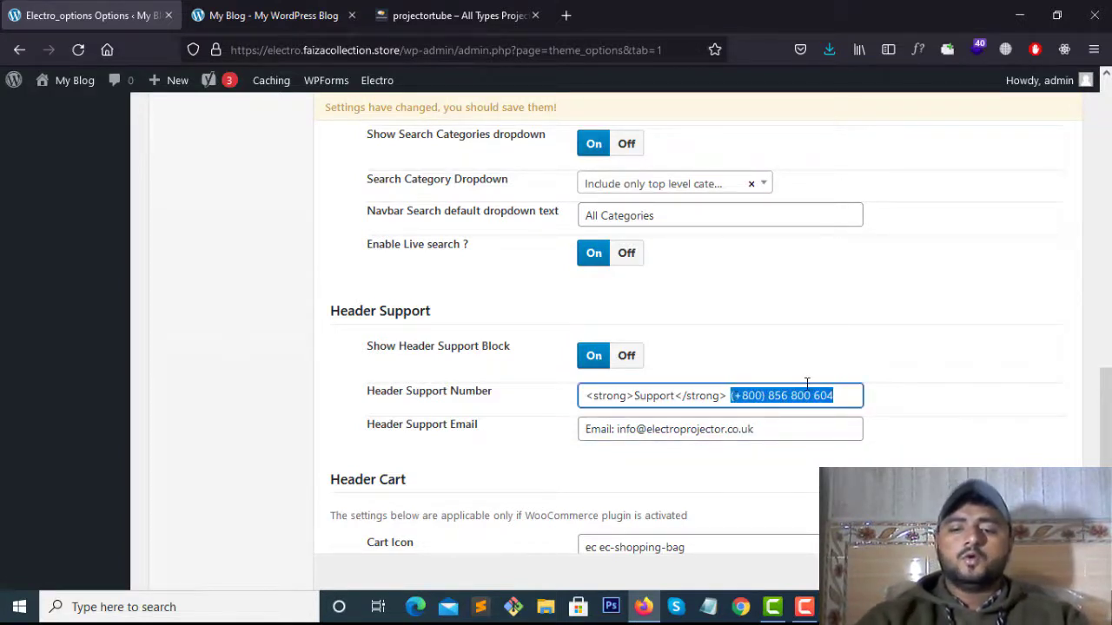
key(BackSpace)
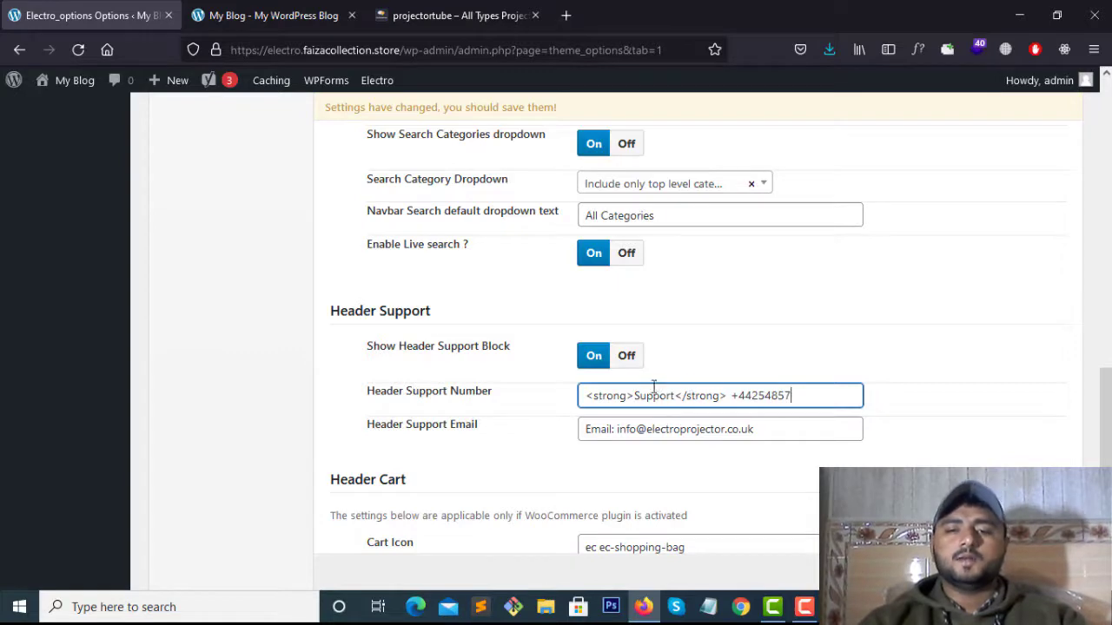
drag(643, 396, 824, 400)
click(825, 401)
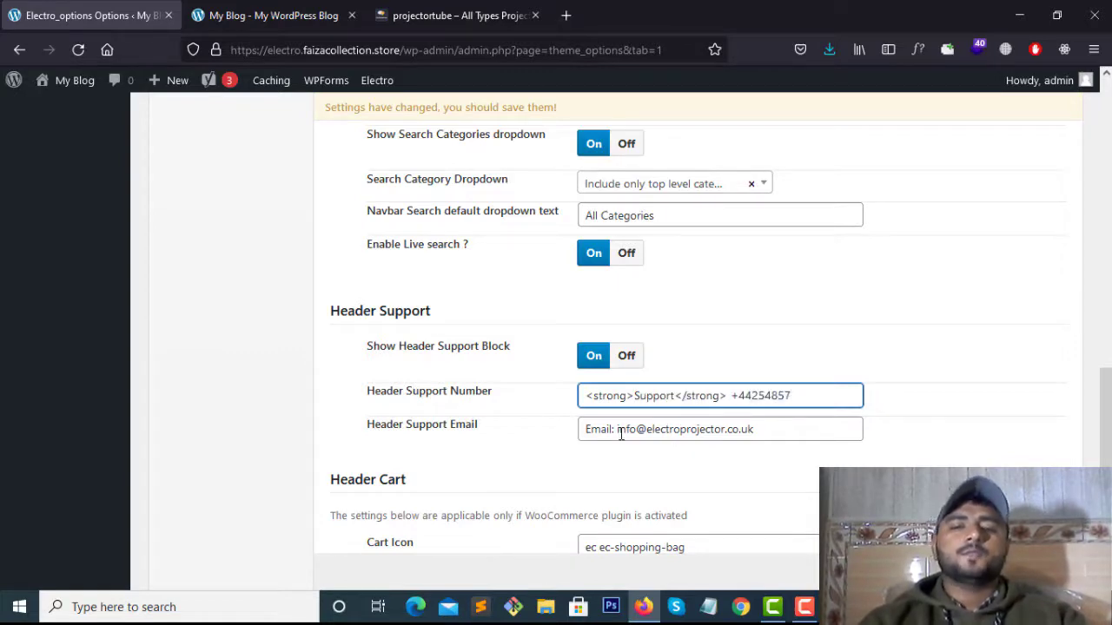
drag(618, 433, 775, 433)
double_click(775, 433)
click(390, 9)
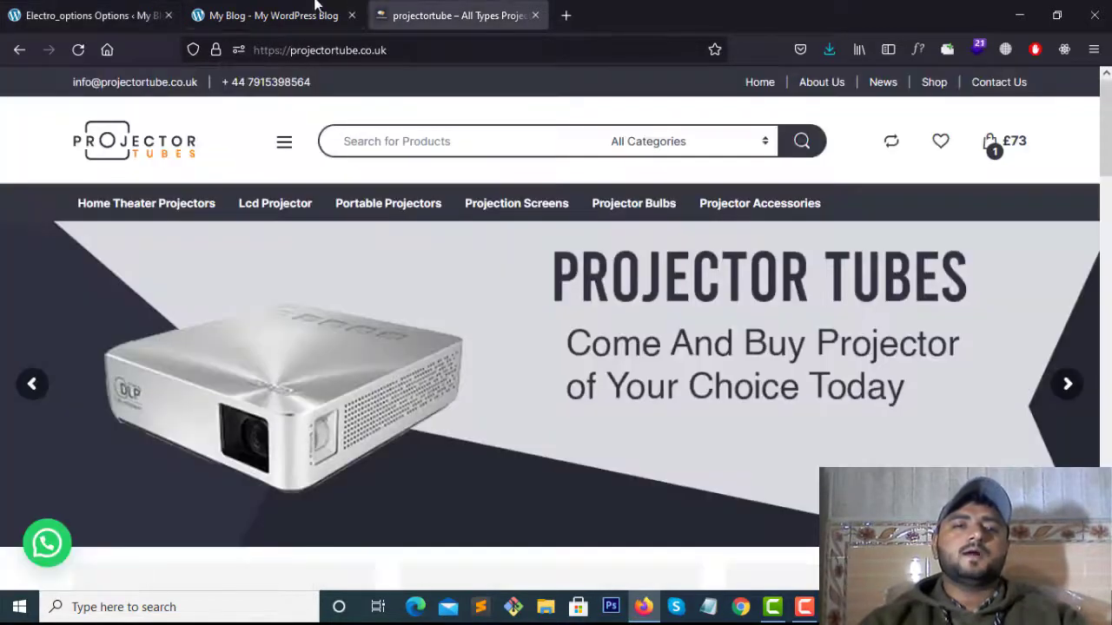
Enable the header user account icon, using Default WooCommerce account menu for logged-in users
click(315, 7)
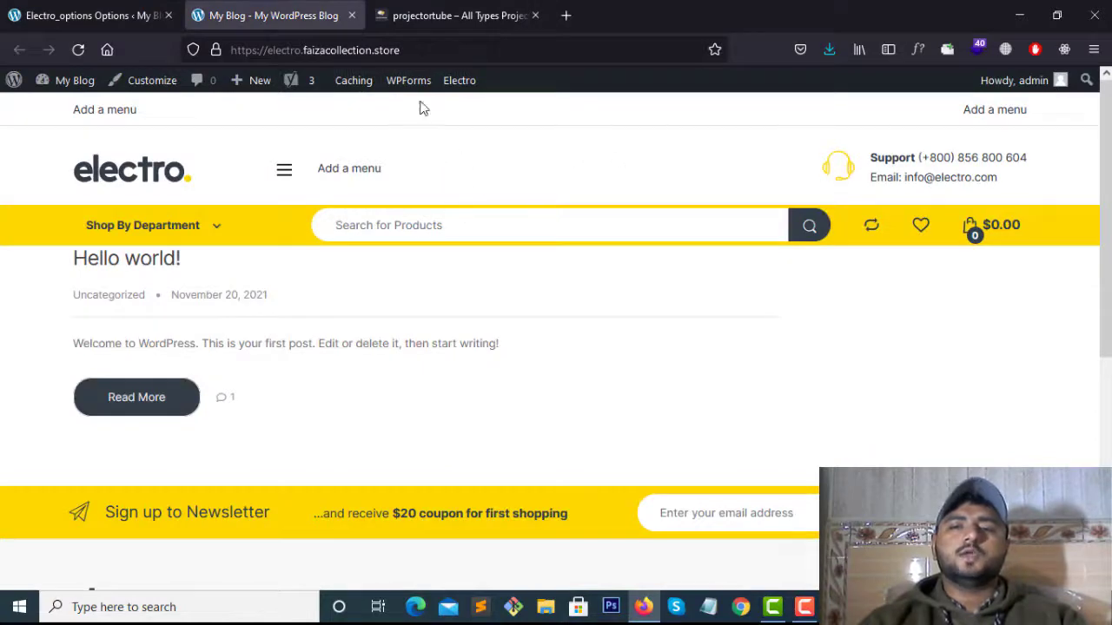
click(87, 15)
scroll(606, 454, down, 3)
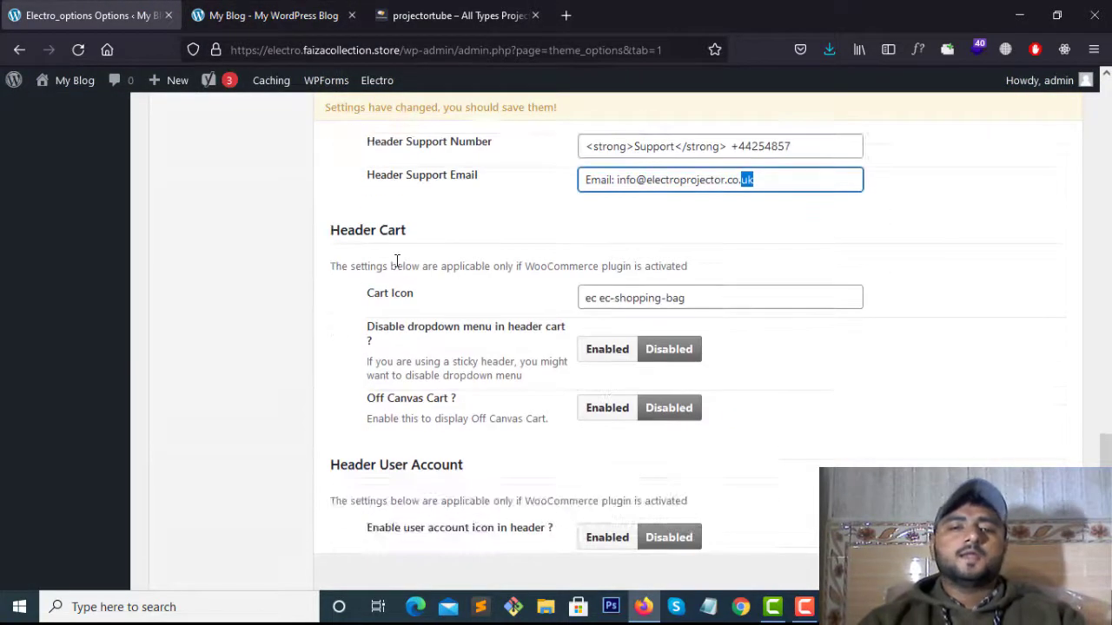
scroll(632, 396, down, 1)
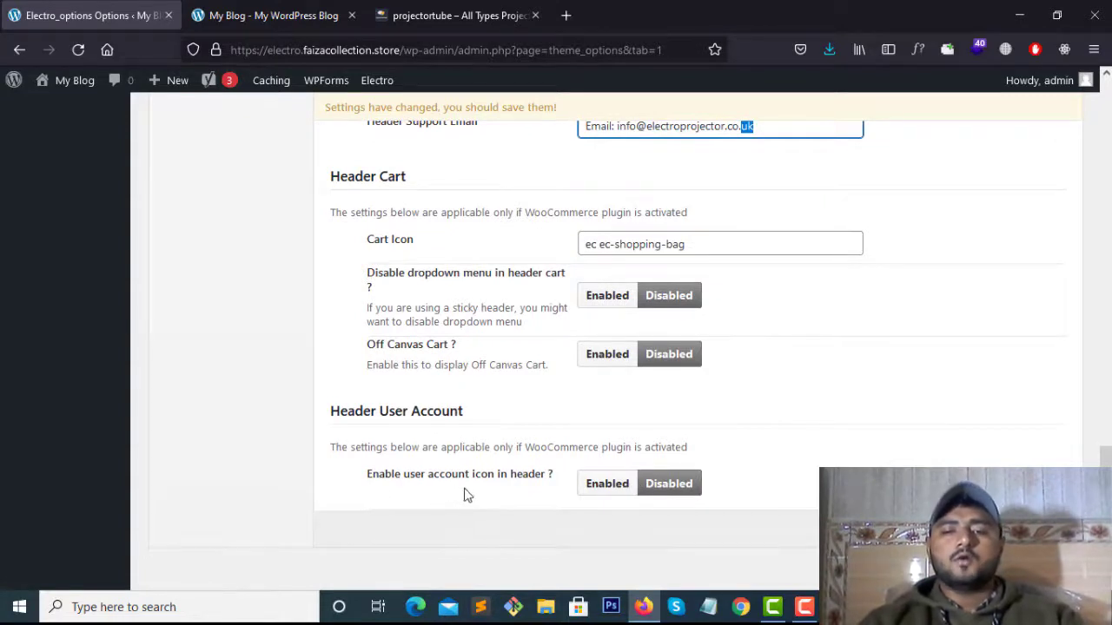
click(269, 15)
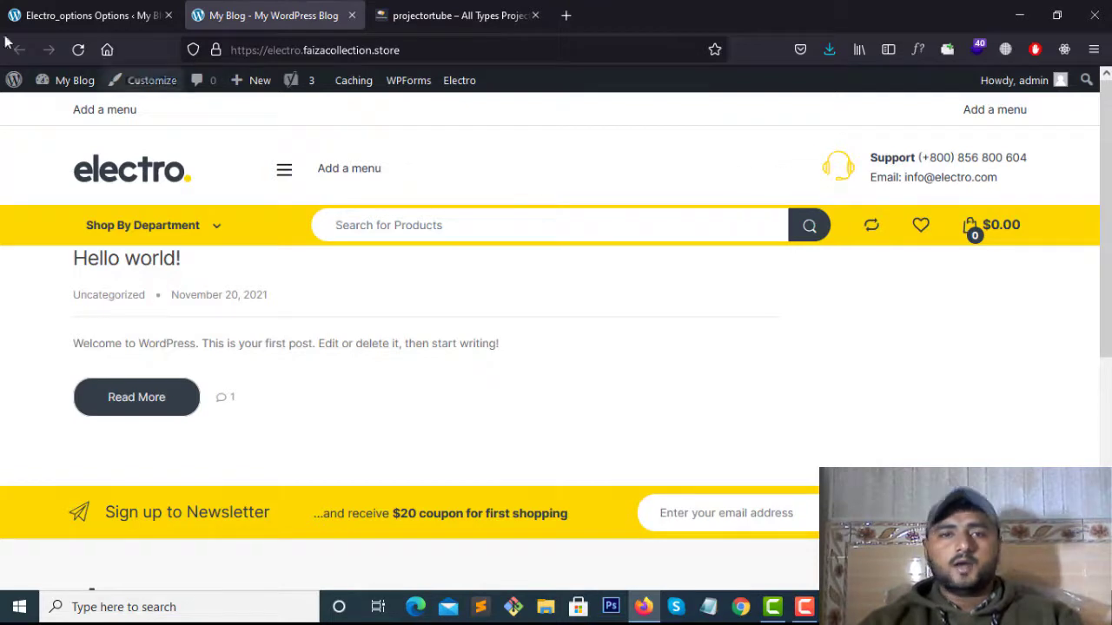
click(91, 14)
click(624, 486)
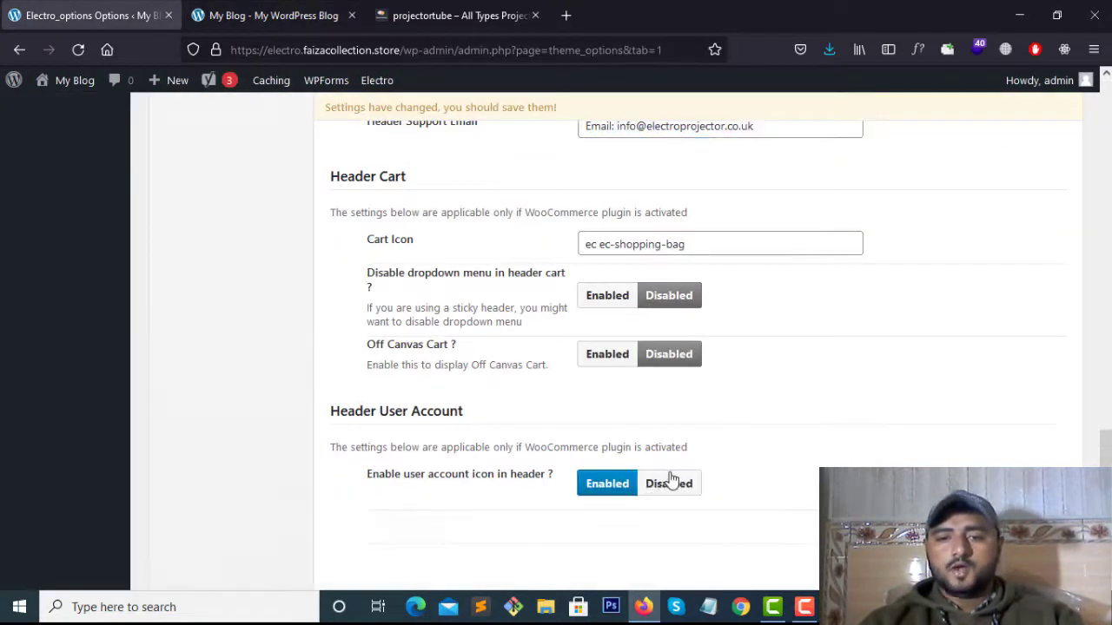
scroll(643, 538, down, 1)
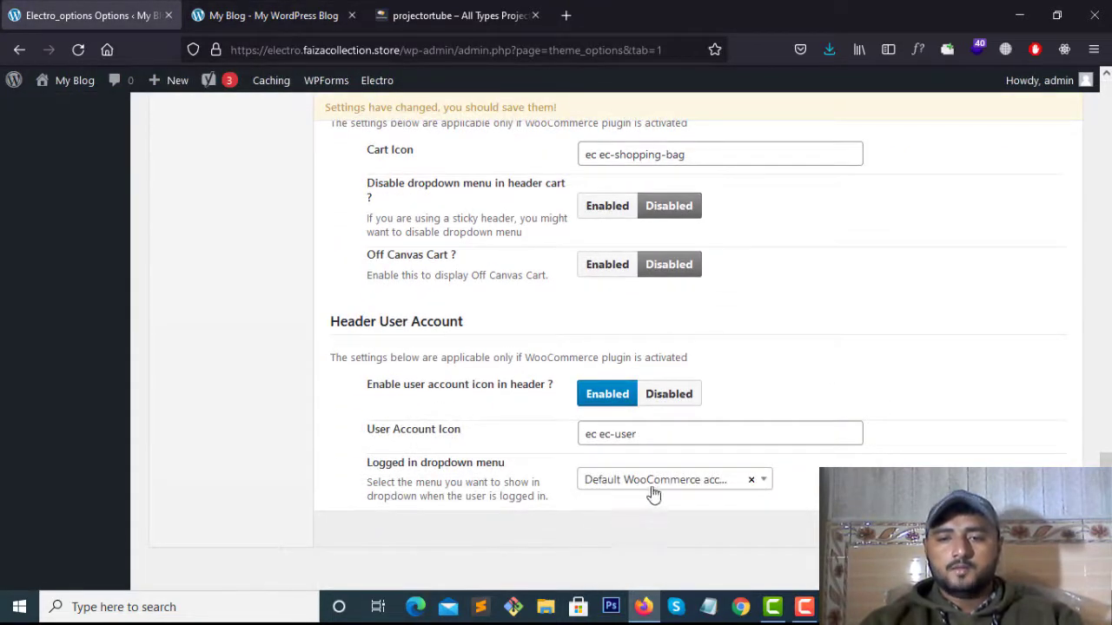
click(653, 491)
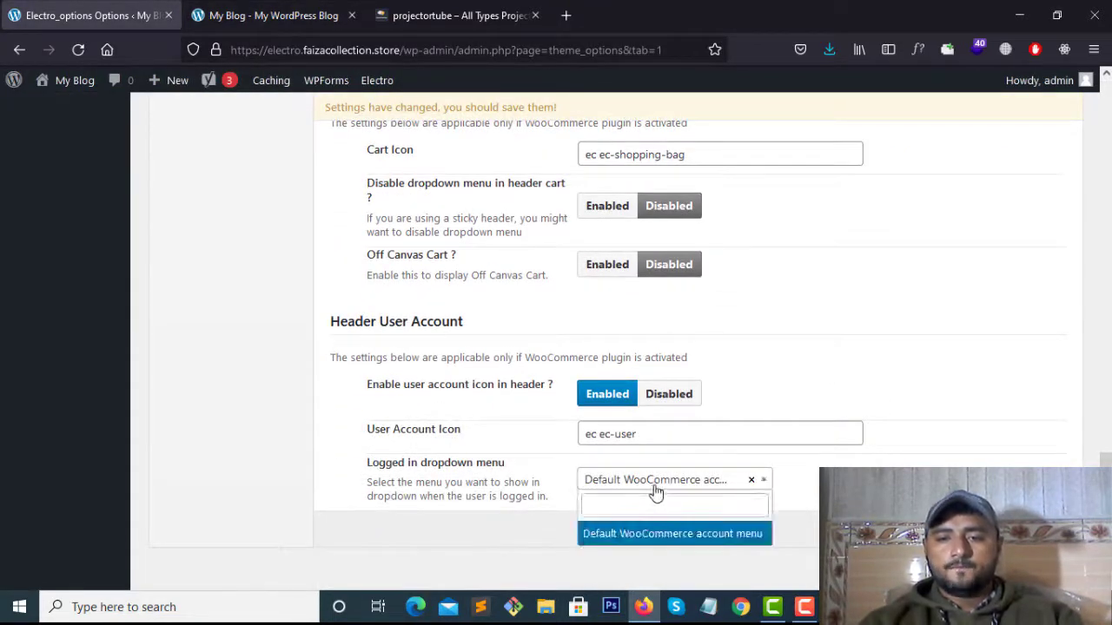
click(676, 534)
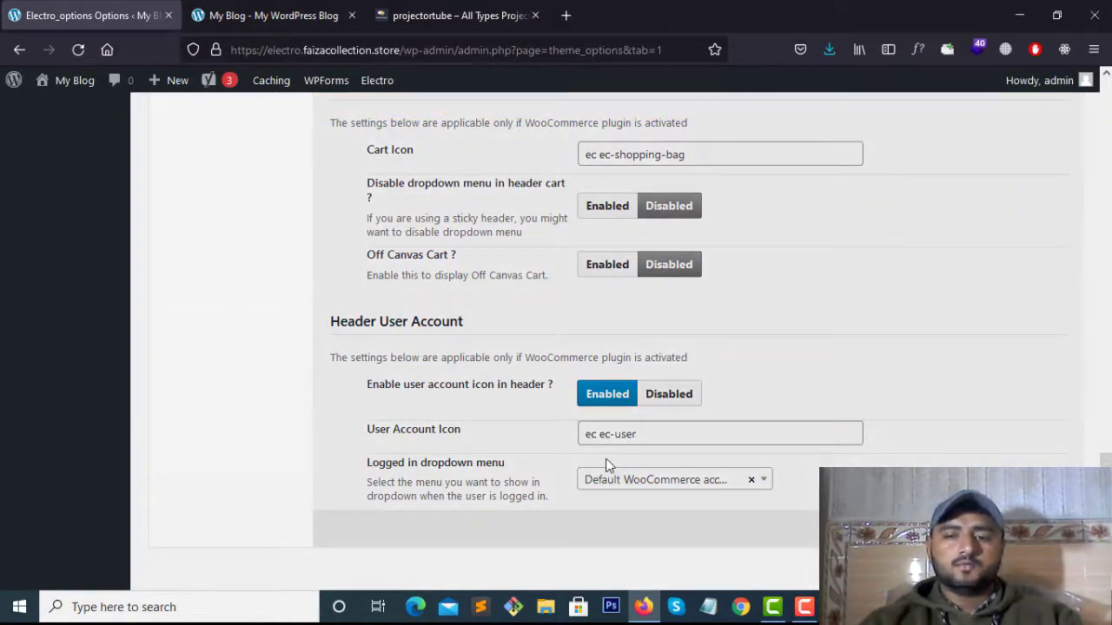
Review the Register section of the Projector Tubes My account page
scroll(634, 482, up, 1)
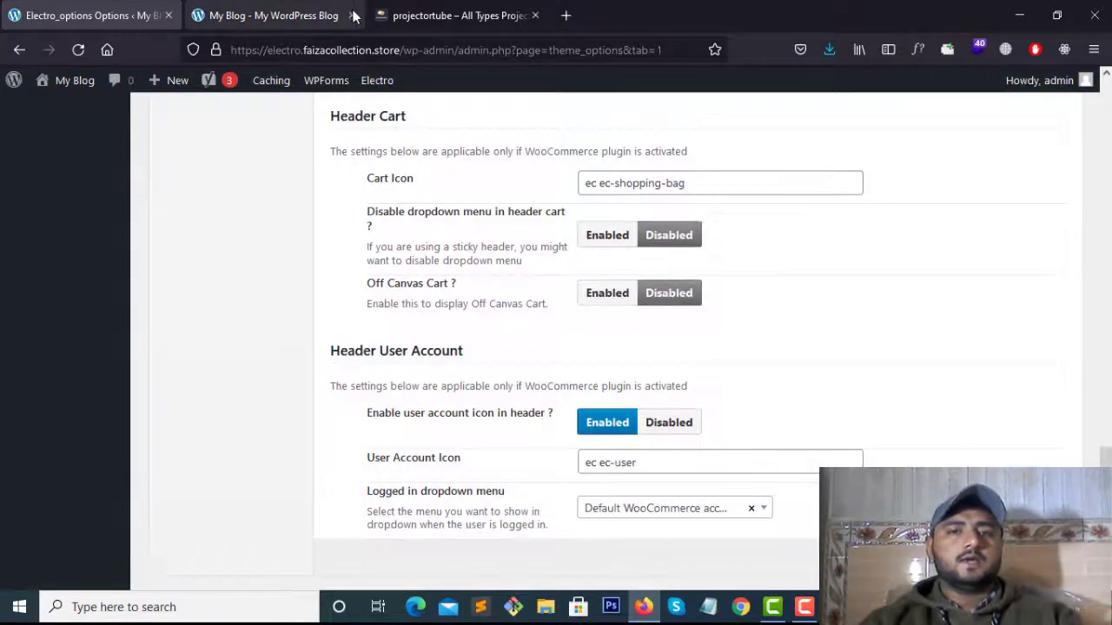
click(459, 15)
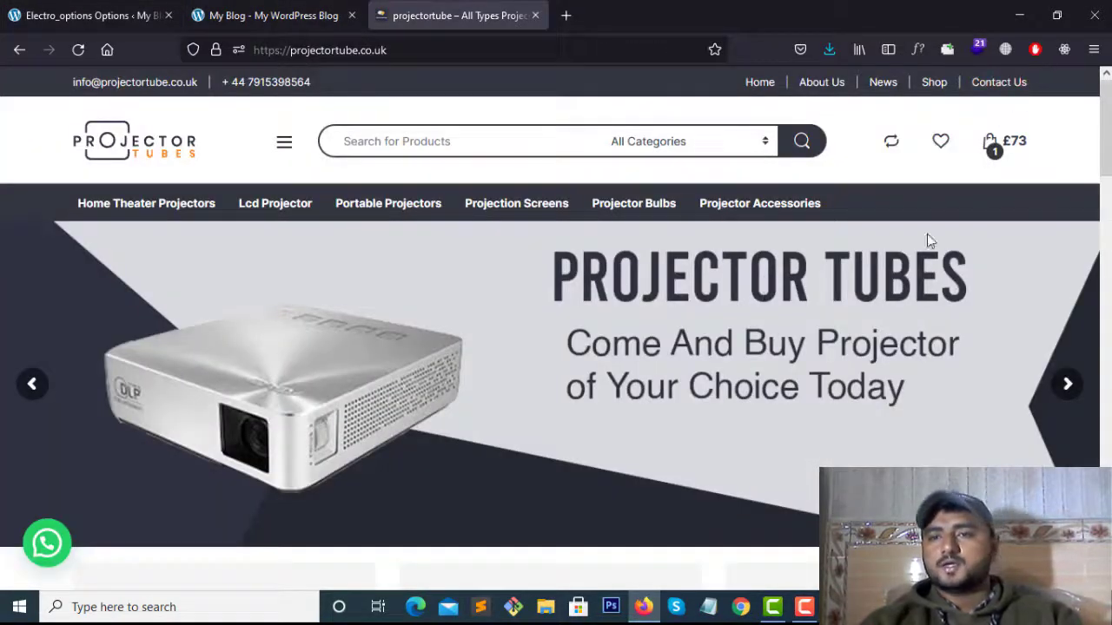
scroll(925, 257, down, 2)
scroll(925, 257, up, 2)
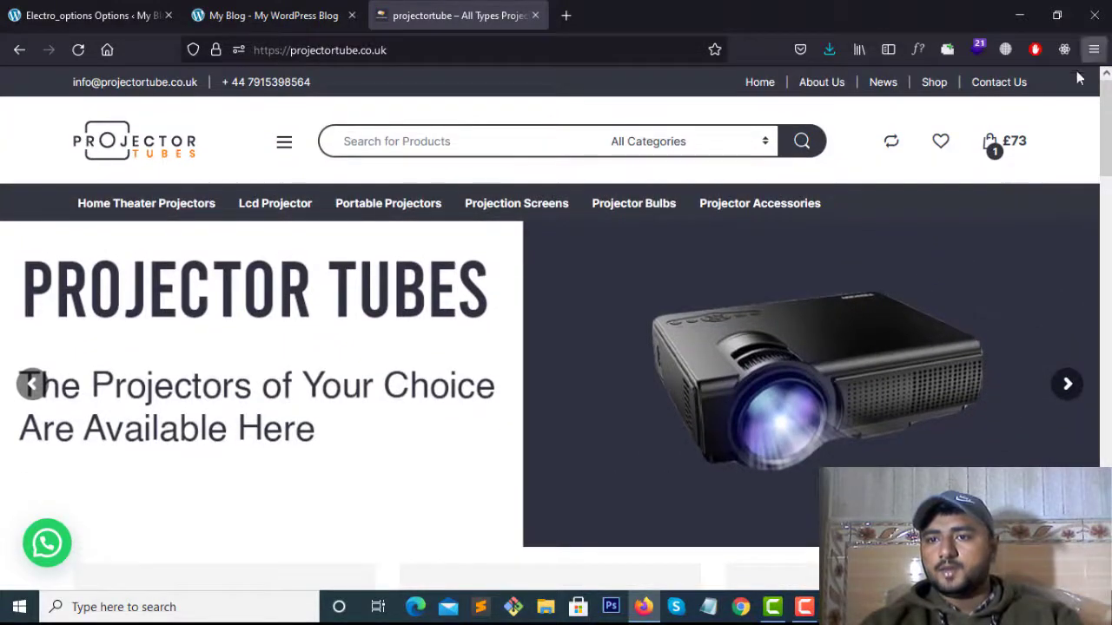
drag(1106, 115, 1106, 542)
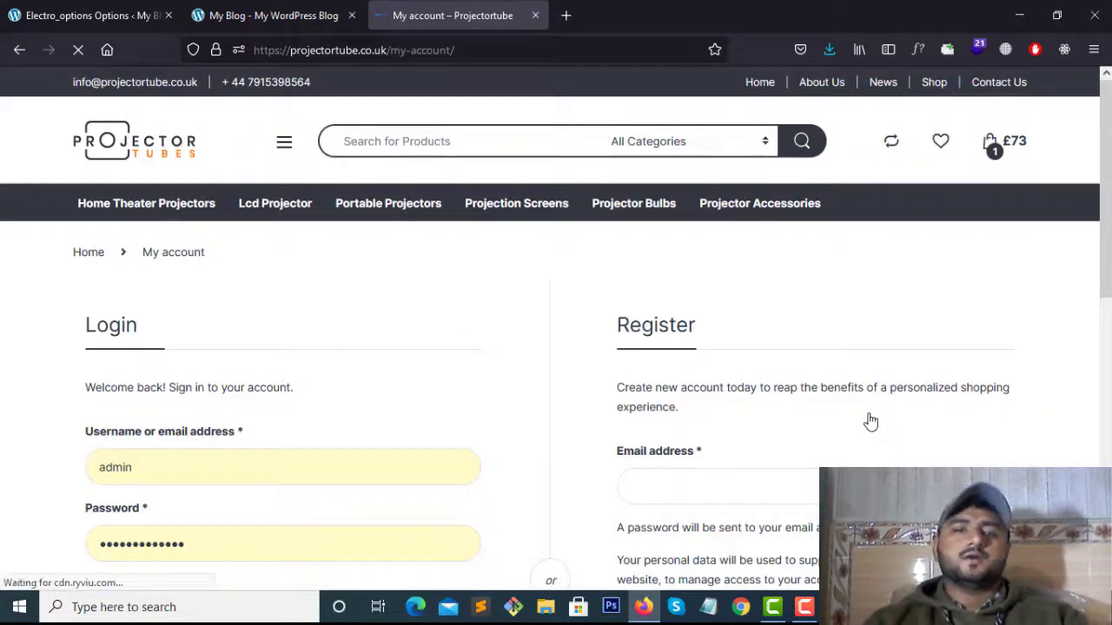
scroll(357, 383, down, 2)
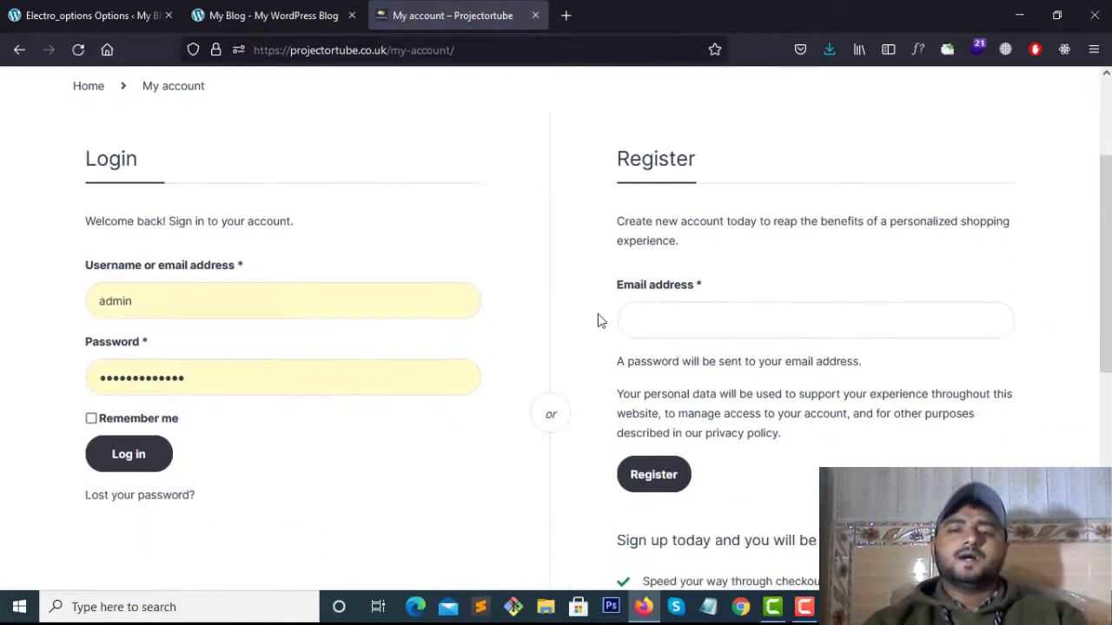
drag(615, 157, 641, 222)
click(885, 432)
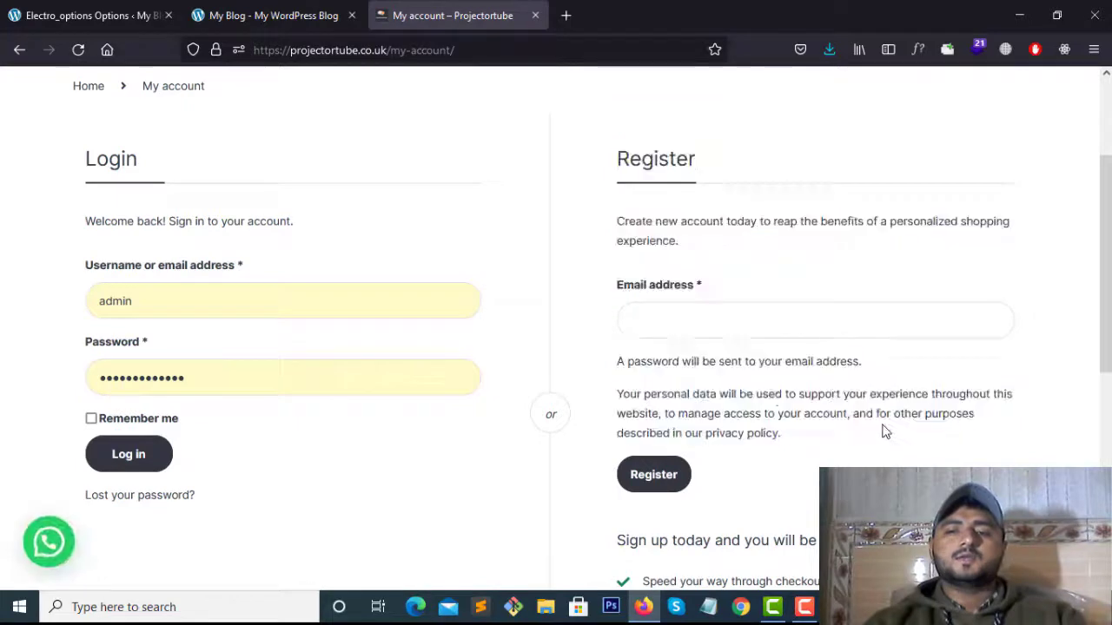
Look over the page's login section, then return to the electro storefront
scroll(717, 340, up, 3)
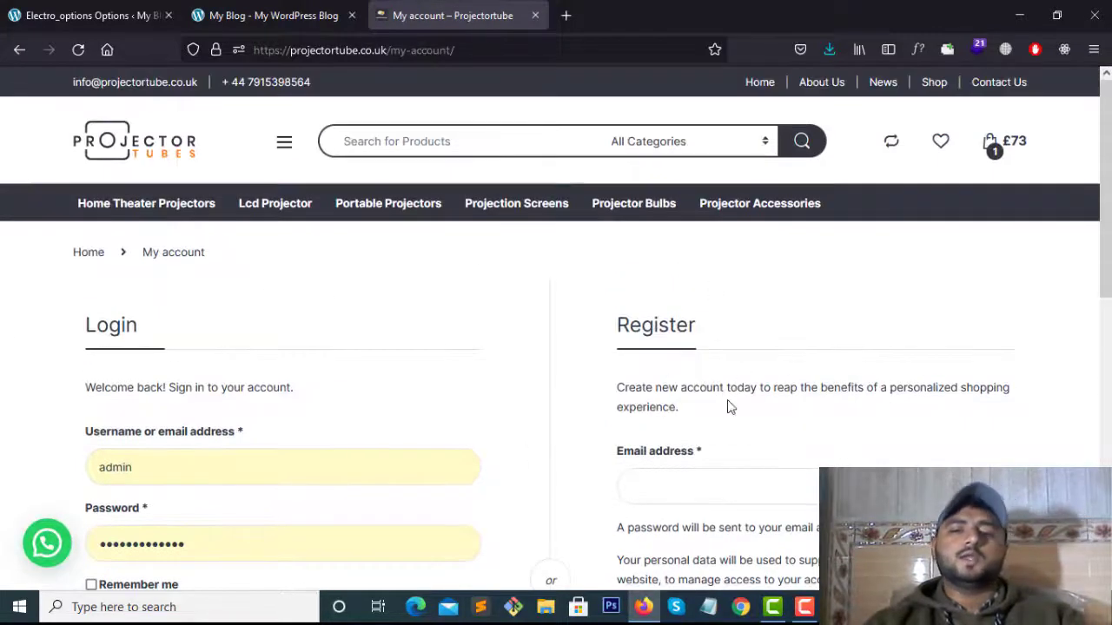
scroll(730, 407, down, 2)
scroll(206, 278, up, 2)
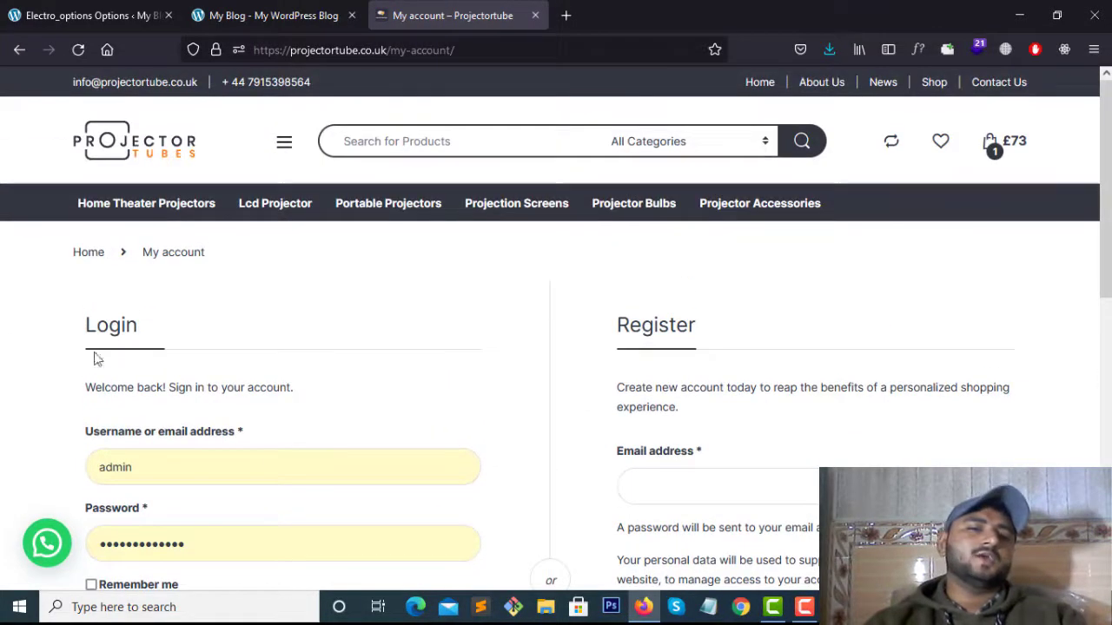
drag(91, 351, 338, 522)
click(339, 522)
scroll(332, 512, down, 2)
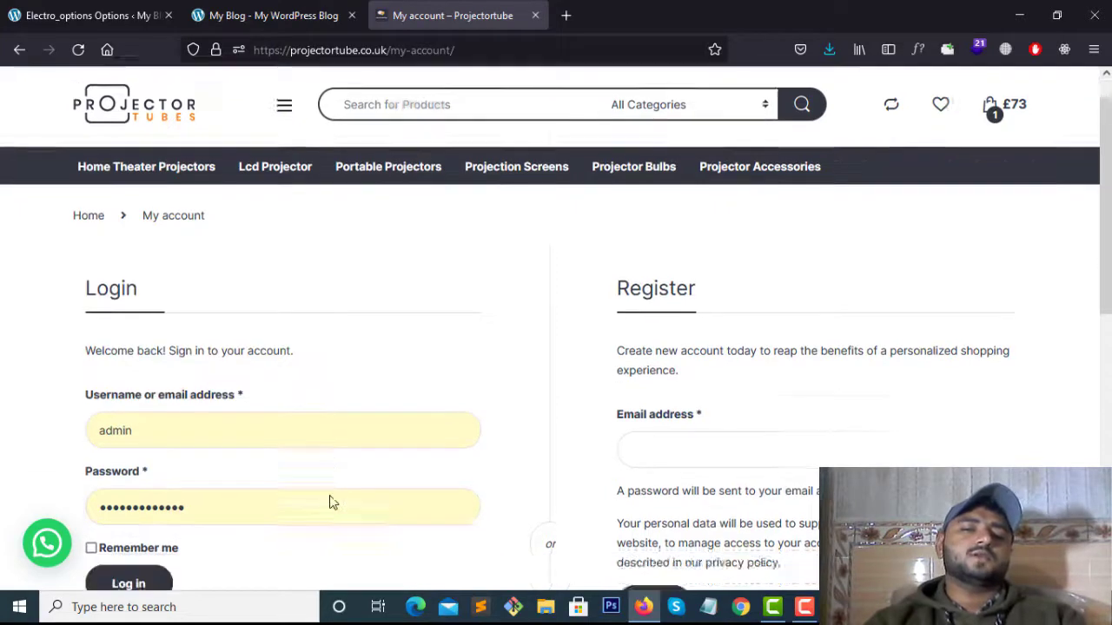
scroll(365, 233, up, 2)
scroll(174, 240, down, 3)
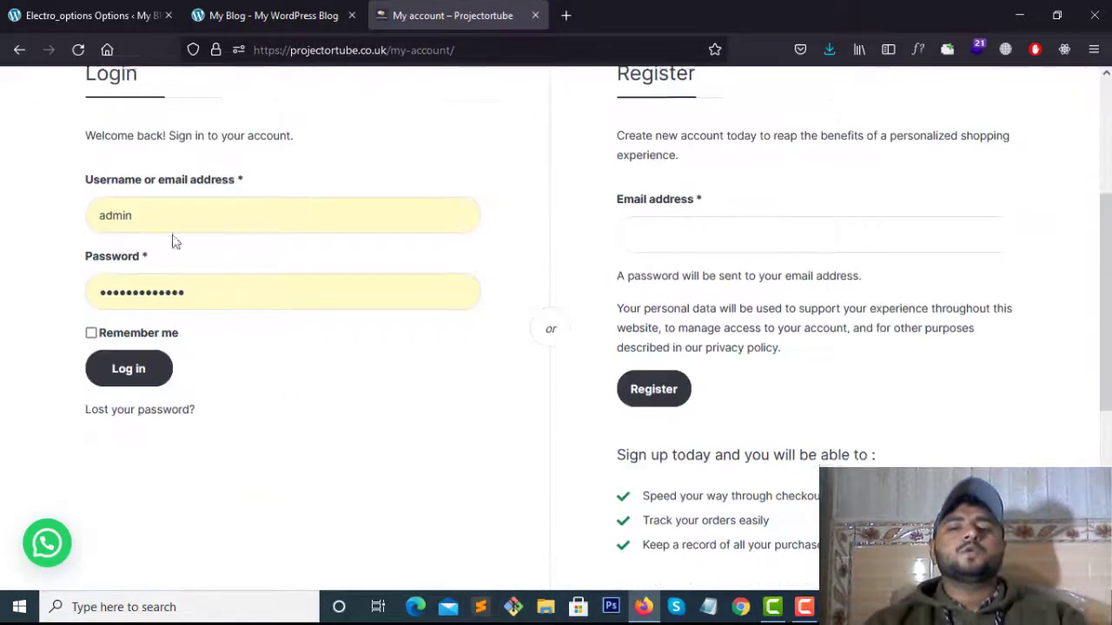
scroll(174, 240, up, 1)
scroll(534, 310, up, 2)
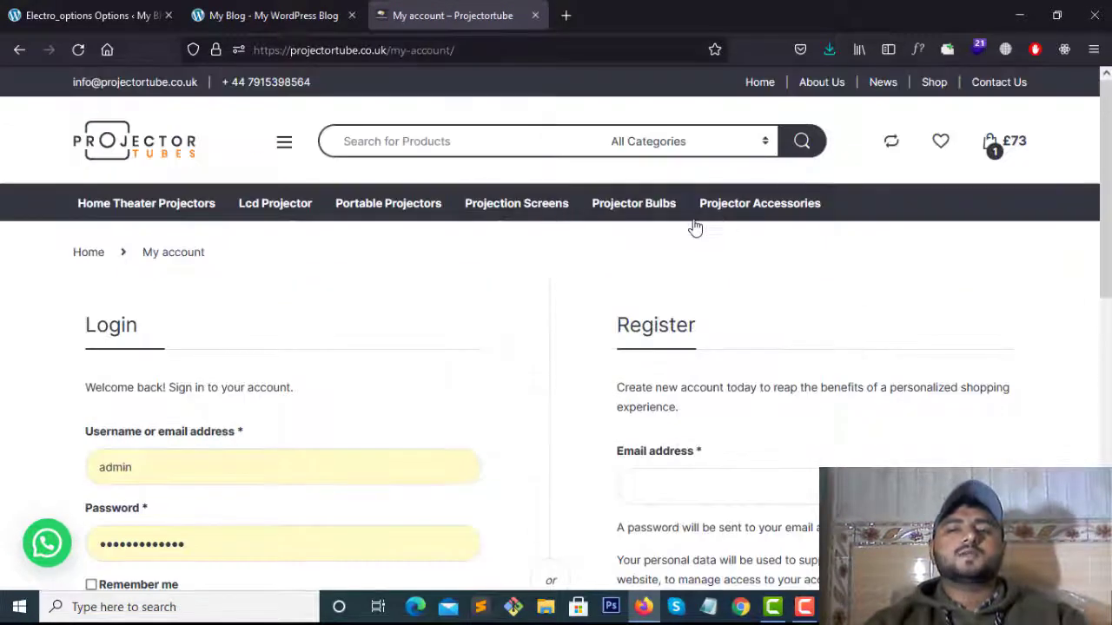
scroll(891, 310, down, 7)
scroll(750, 335, up, 3)
click(273, 15)
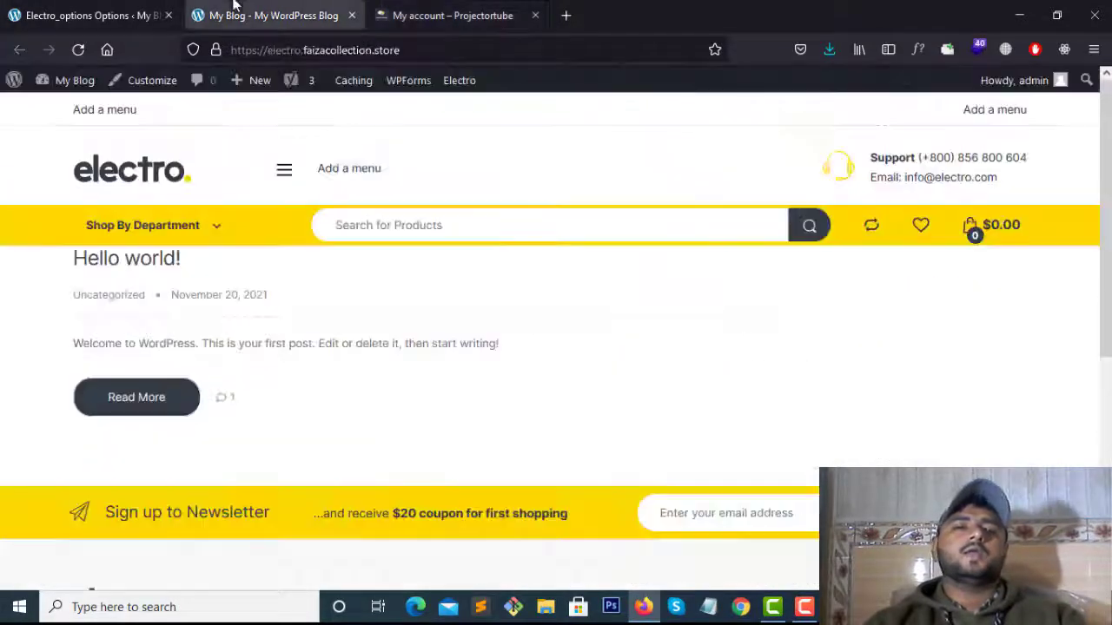
Save the Electro header settings with the Projector Tubes logo, contact details and My Account icon
scroll(608, 304, down, 1)
scroll(609, 304, up, 1)
key(ctrl+shift+Tab)
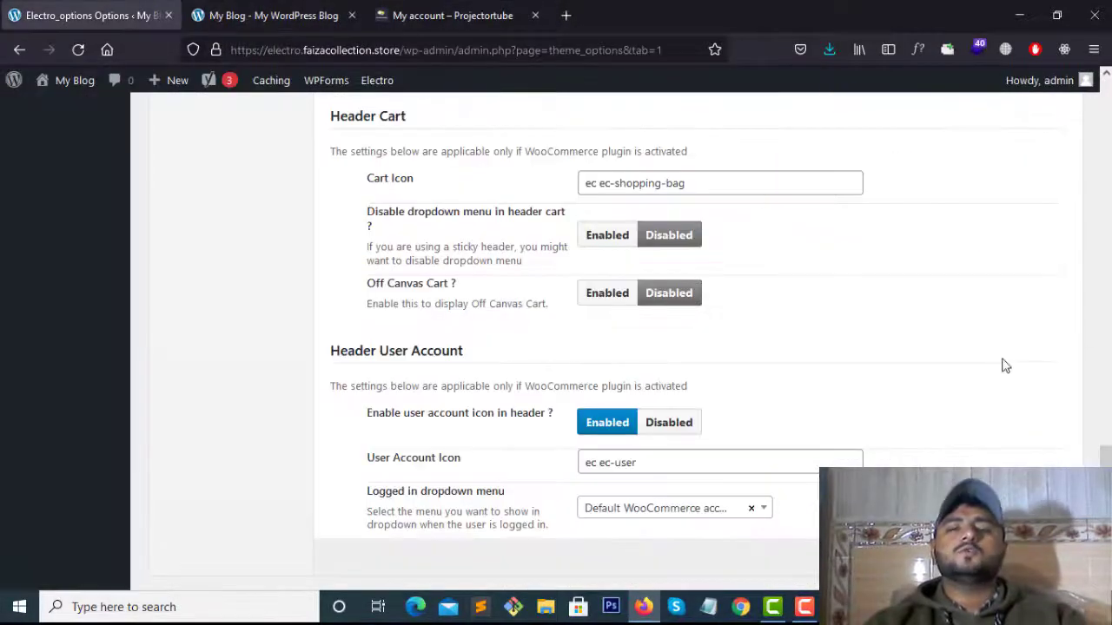
scroll(999, 361, up, 10)
scroll(994, 346, up, 4)
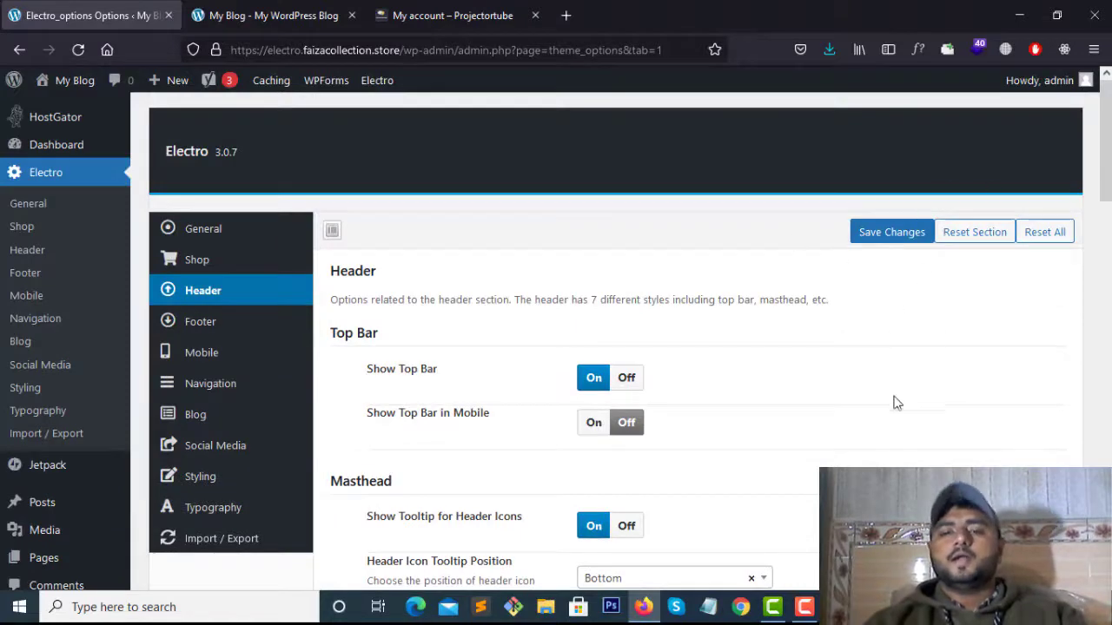
scroll(898, 402, down, 15)
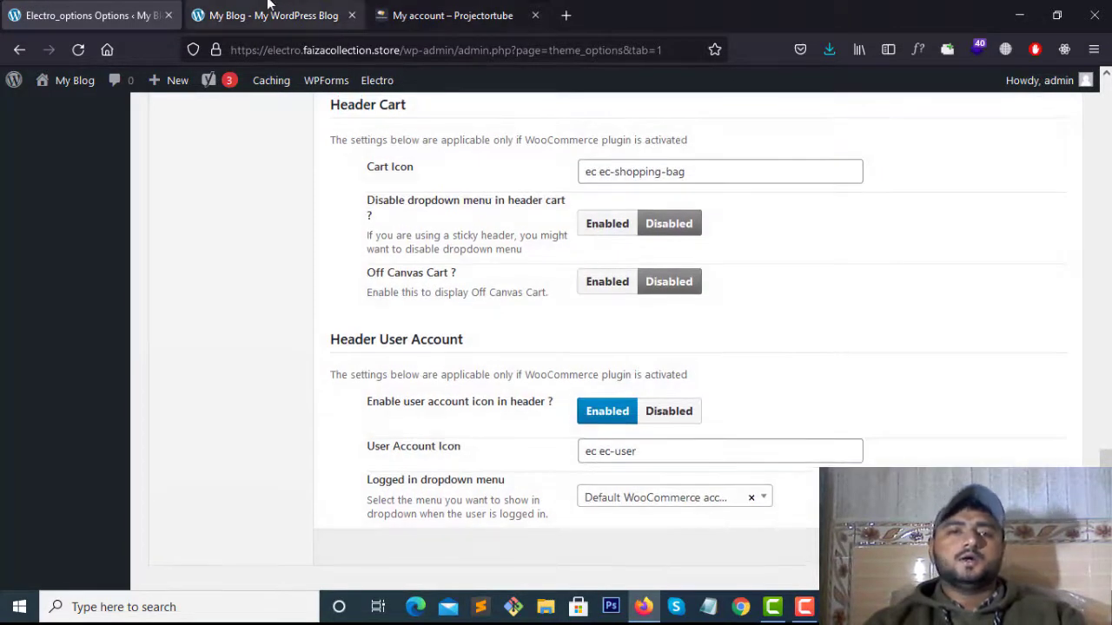
click(268, 6)
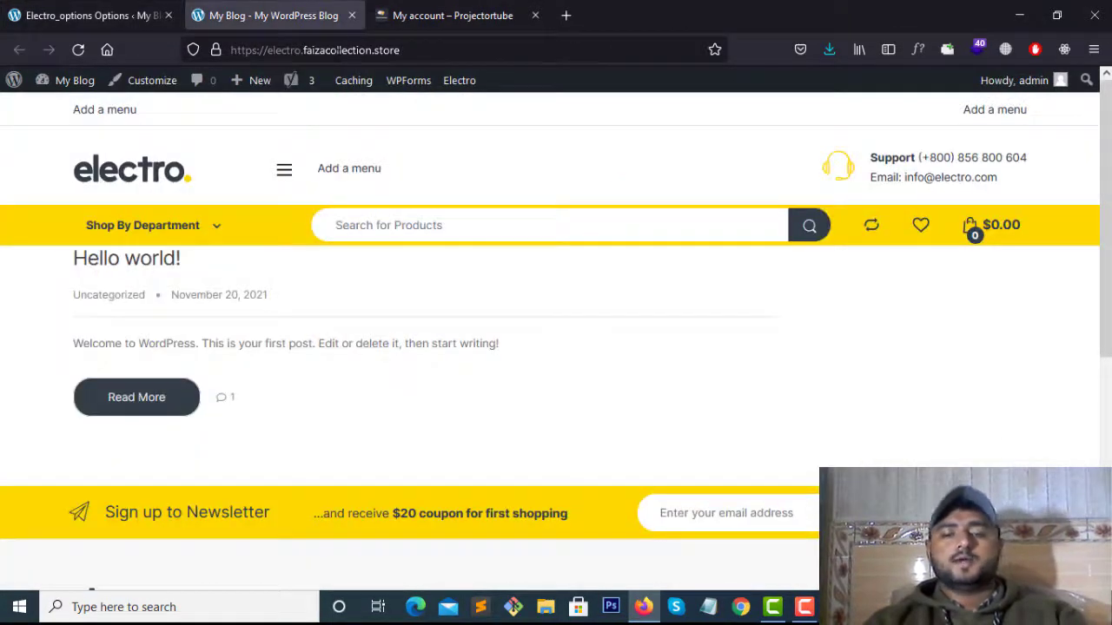
Reload the blog to check the new header against the Projector Tubes account page
key(F5)
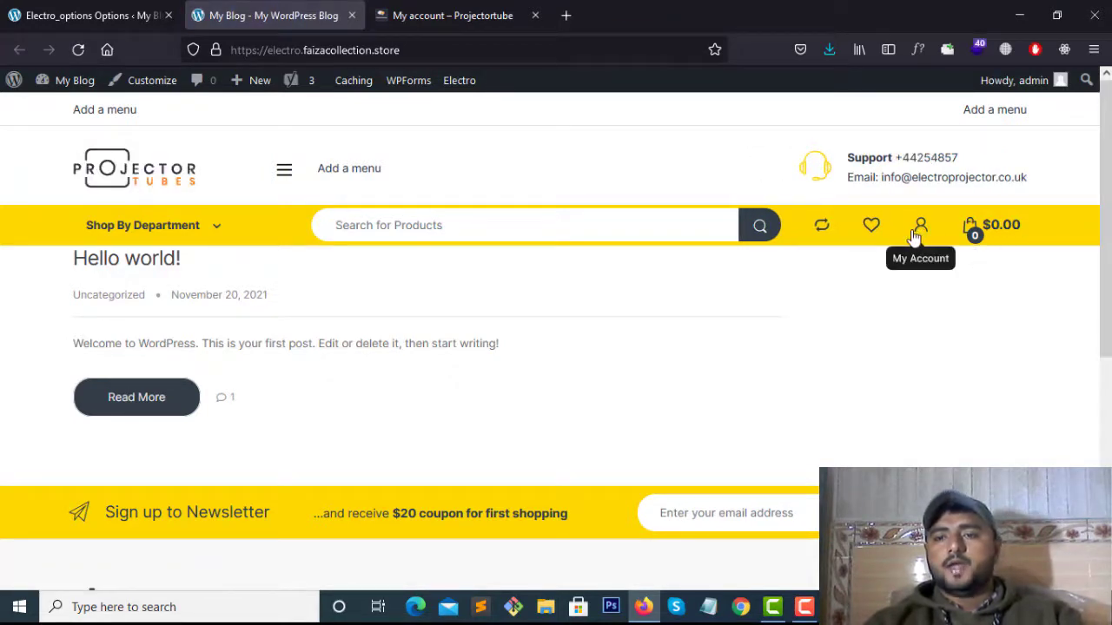
mouse_move(920, 234)
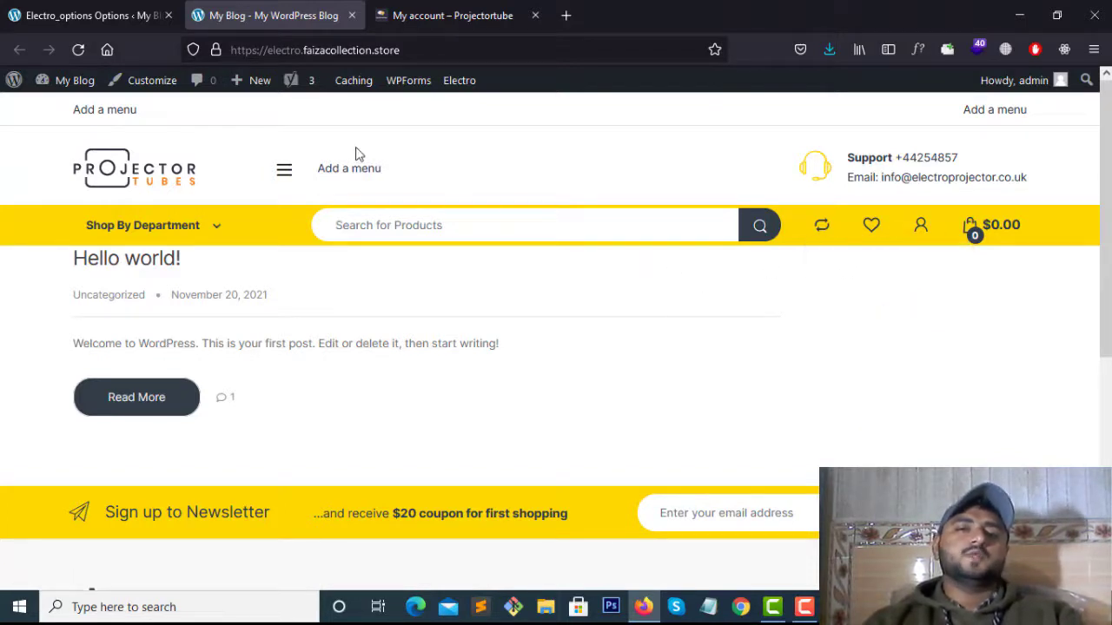
click(452, 15)
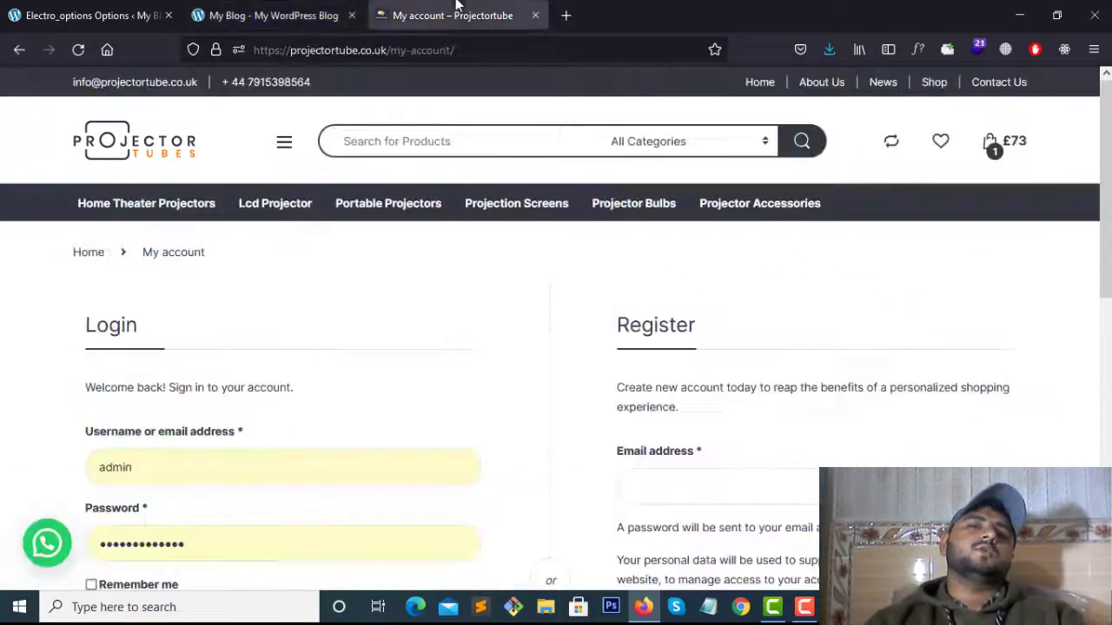
Review the blog's front page and its web address
click(273, 15)
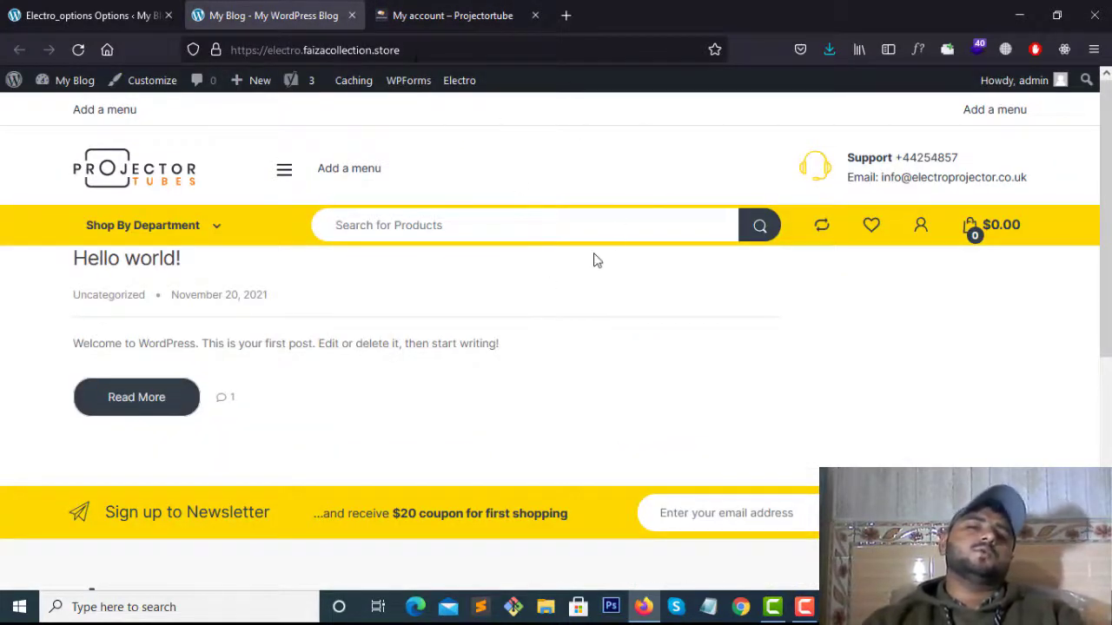
scroll(596, 258, down, 3)
scroll(596, 258, up, 3)
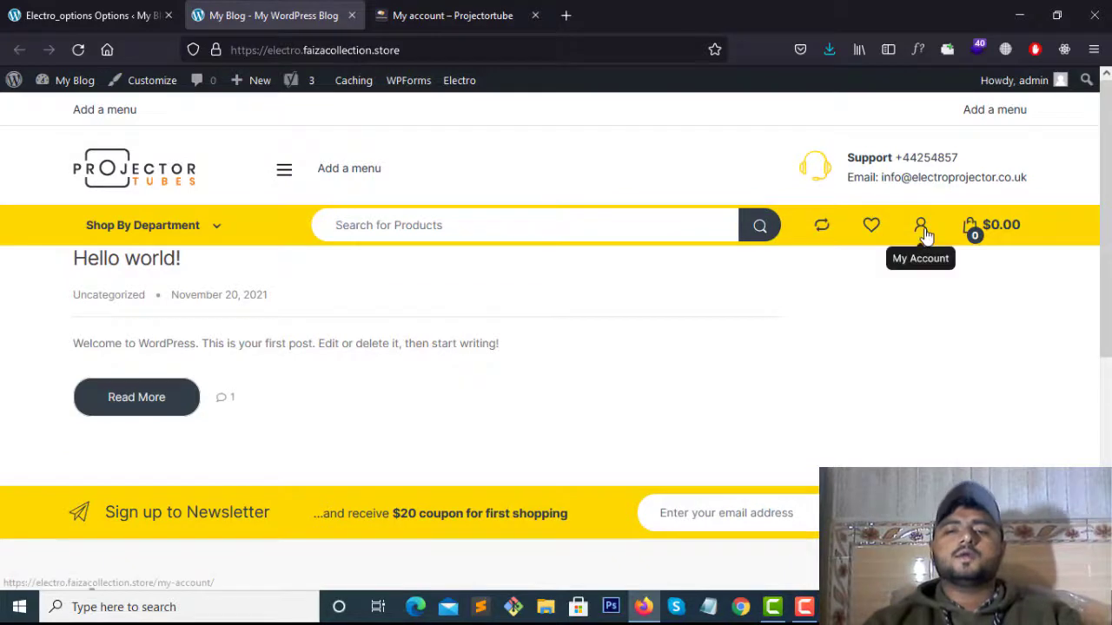
drag(398, 49, 228, 42)
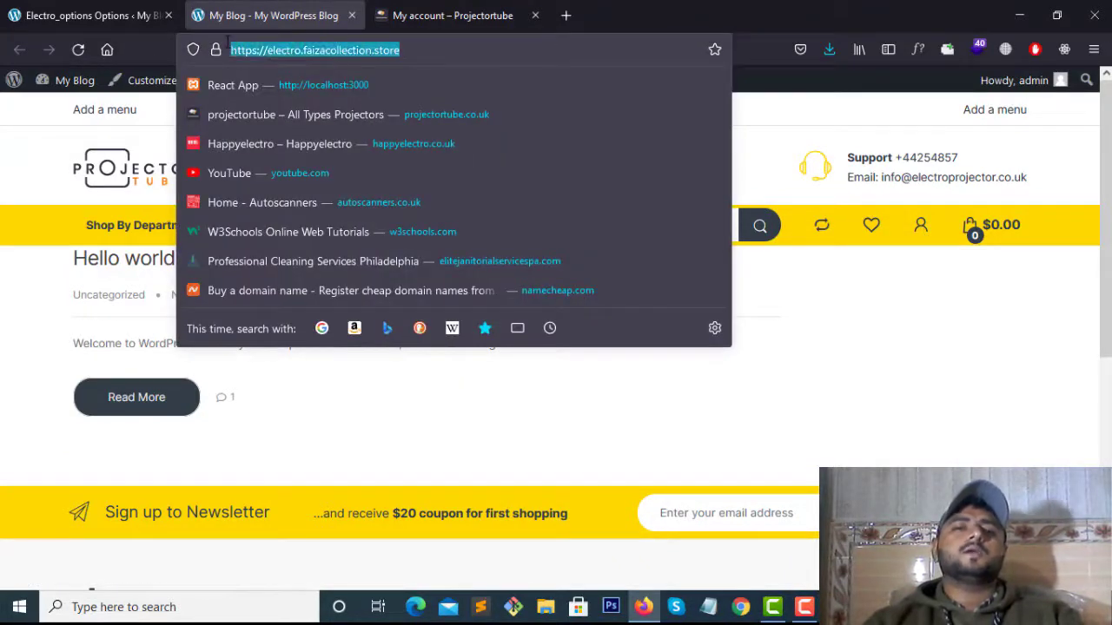
click(474, 49)
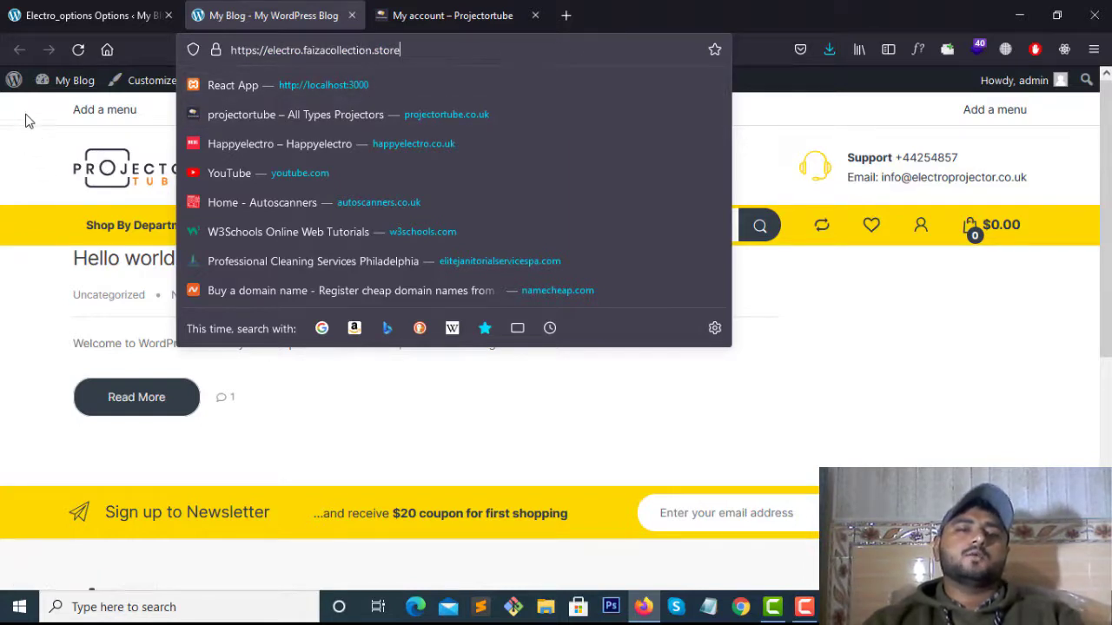
click(215, 120)
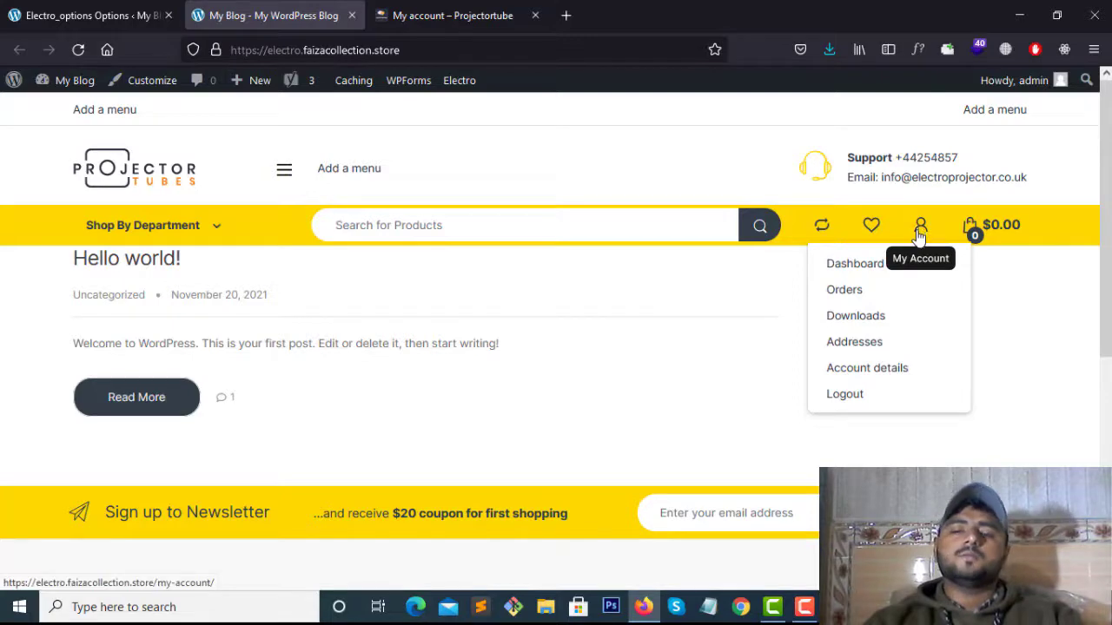
Compare the blog header with the Projector Tubes reference store, then return to Electro options
scroll(665, 409, down, 4)
scroll(667, 382, up, 4)
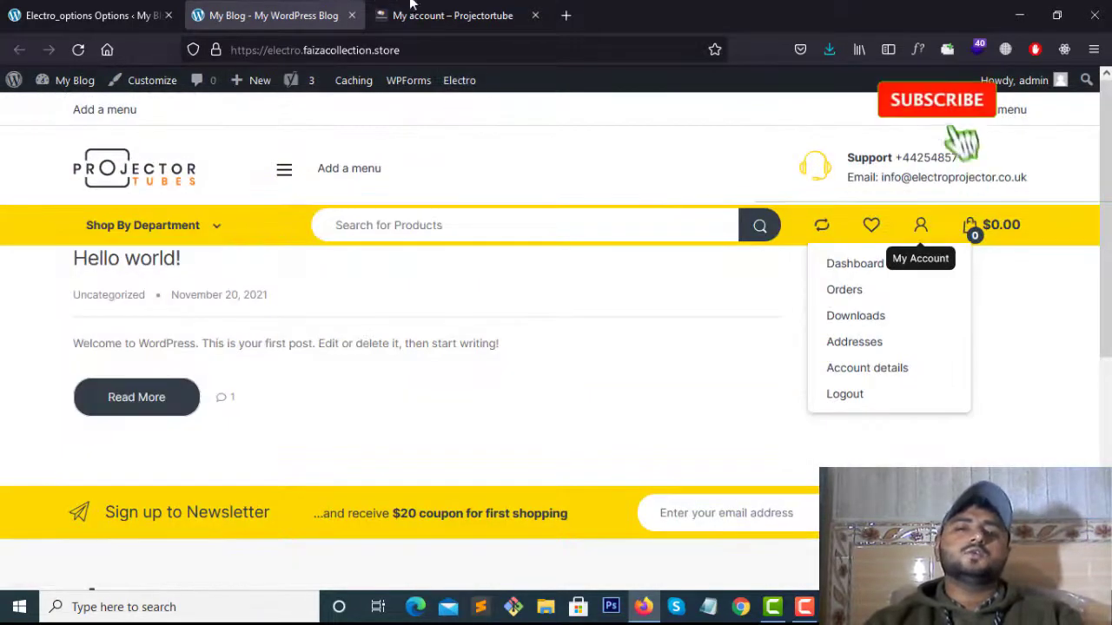
click(412, 8)
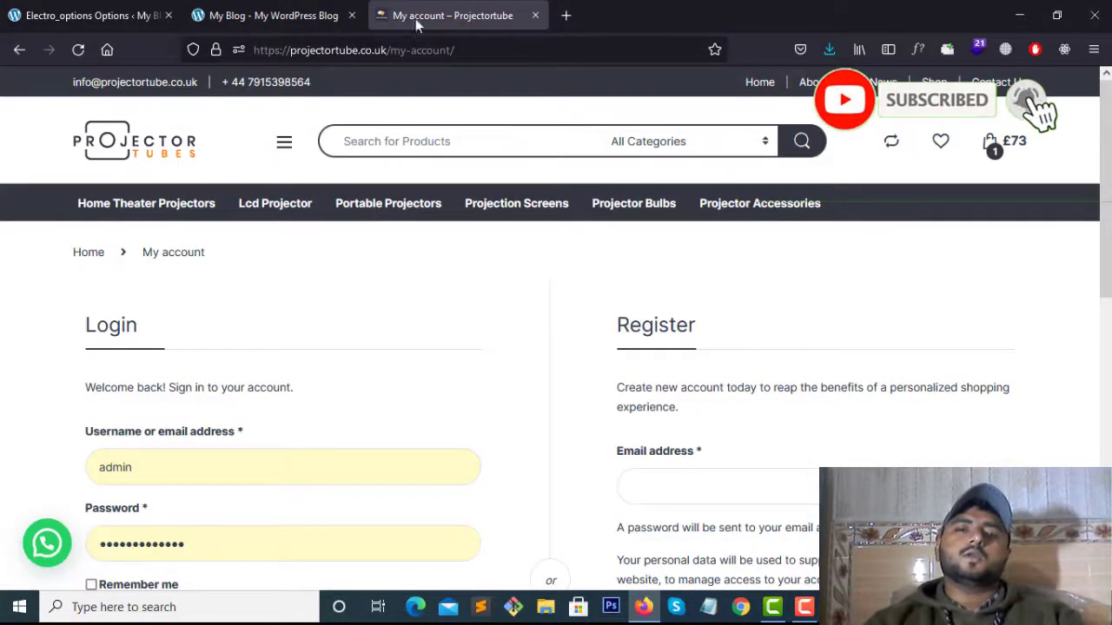
click(293, 6)
scroll(252, 247, down, 4)
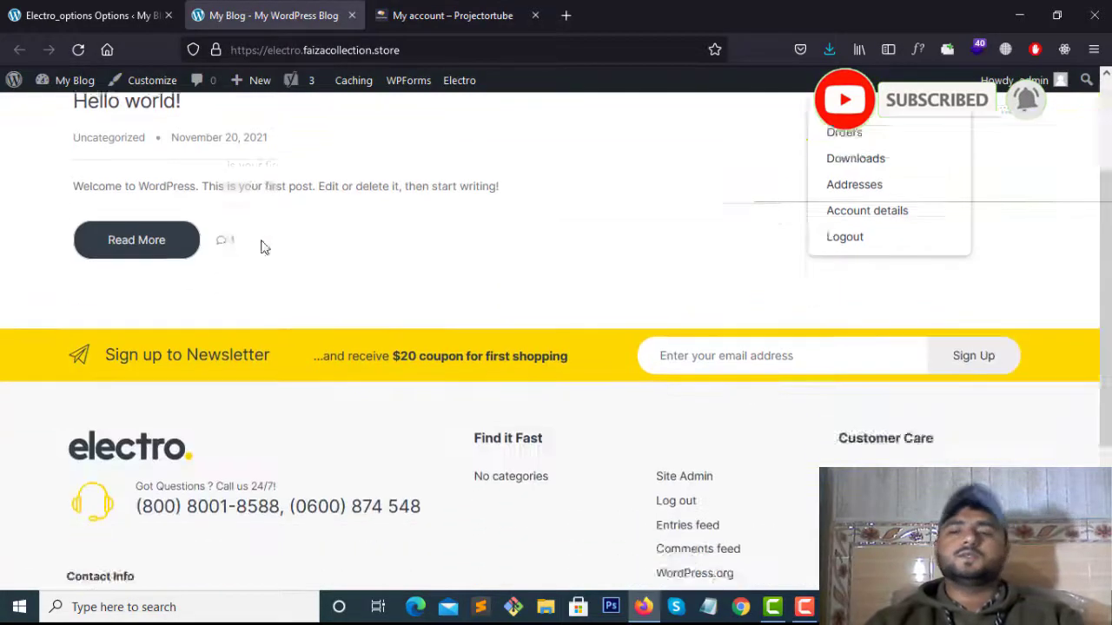
scroll(261, 245, up, 4)
click(31, 5)
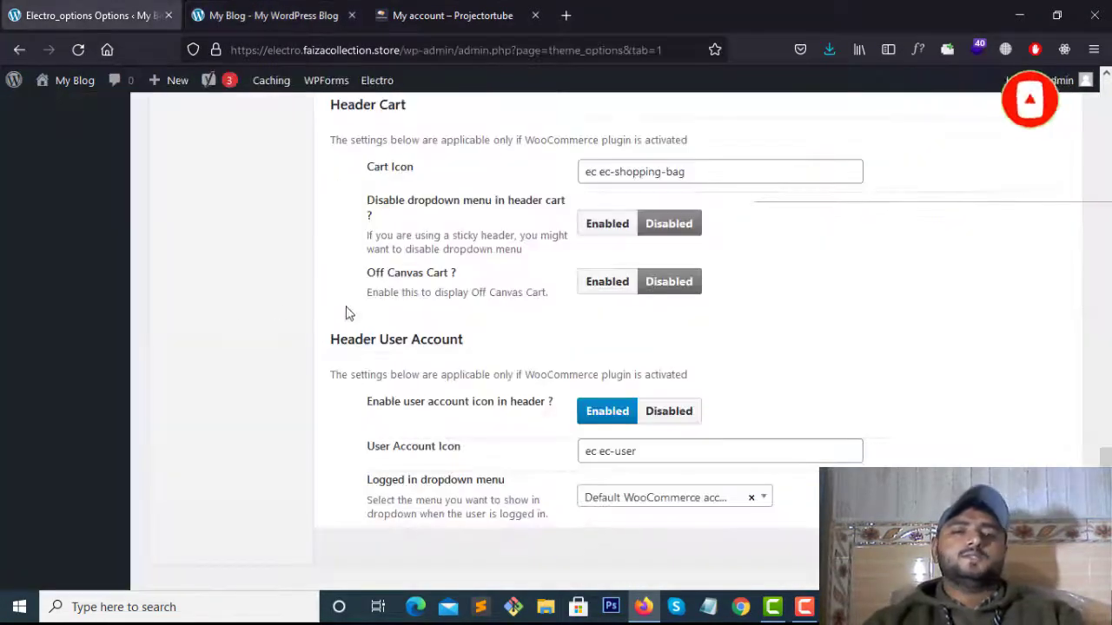
Glance at the reference store again, then scroll through the Electro theme settings
scroll(700, 355, up, 10)
scroll(548, 318, up, 4)
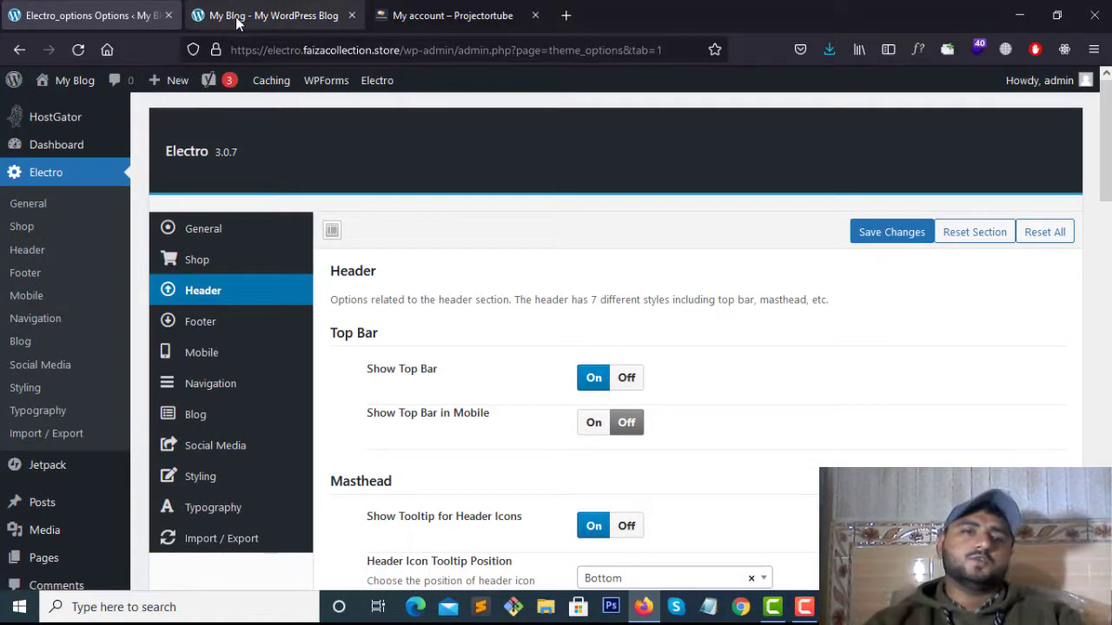
click(404, 15)
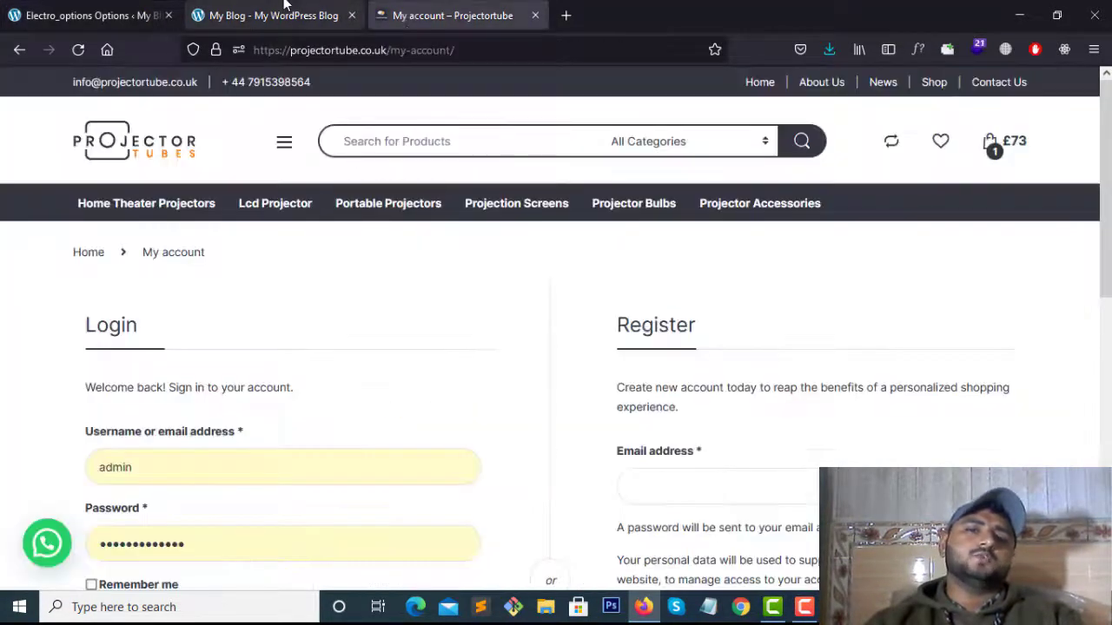
click(91, 14)
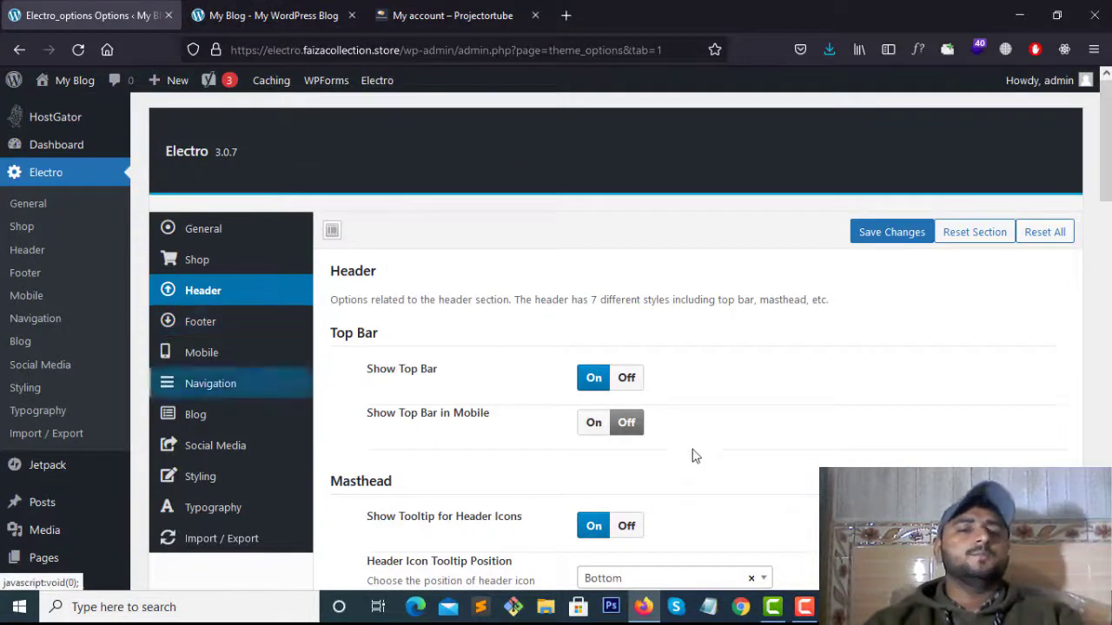
scroll(599, 430, down, 1)
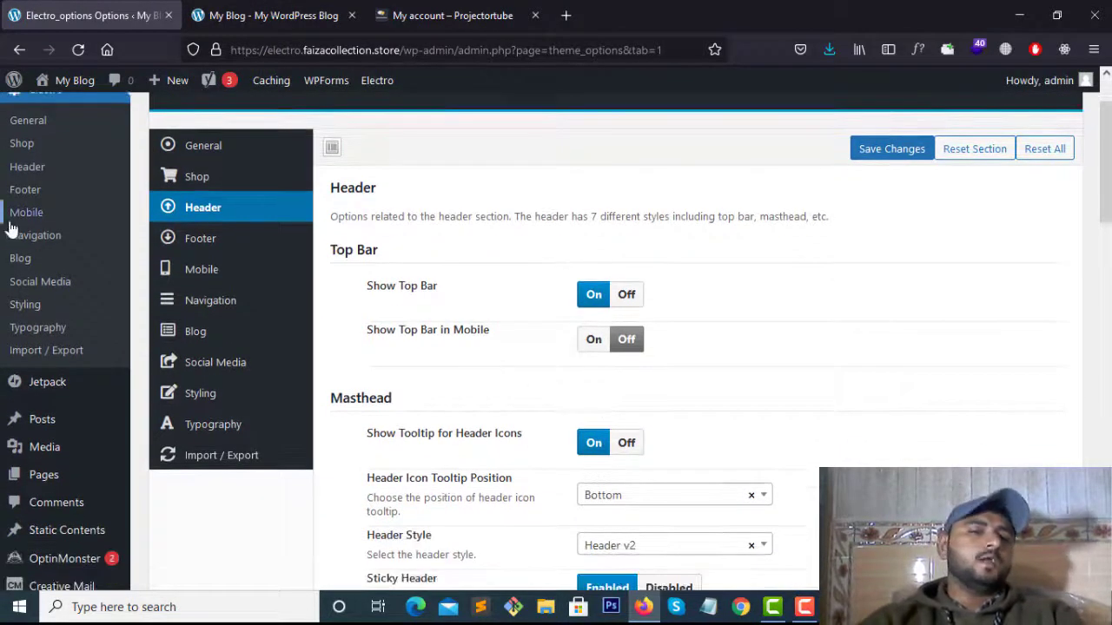
scroll(35, 287, down, 3)
scroll(61, 400, down, 2)
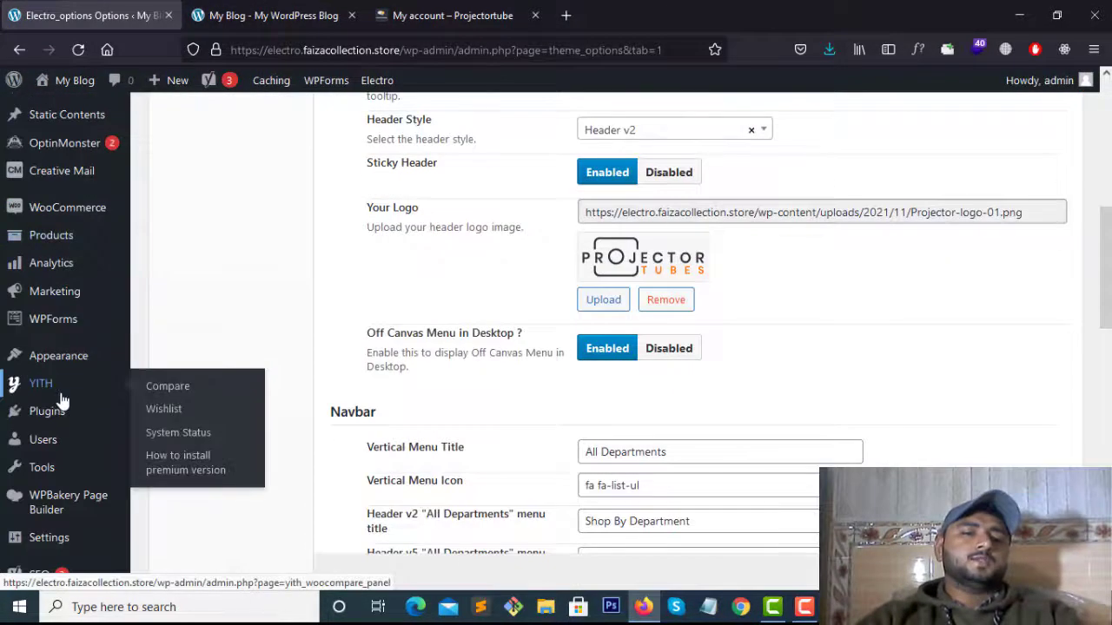
scroll(52, 408, down, 1)
scroll(56, 413, up, 3)
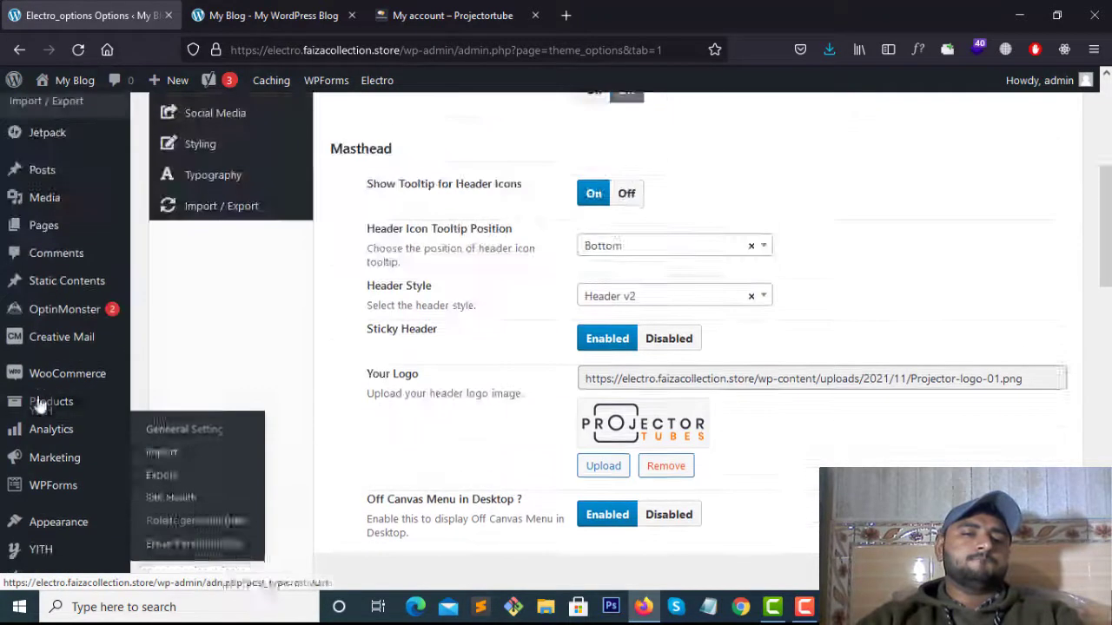
scroll(74, 456, down, 1)
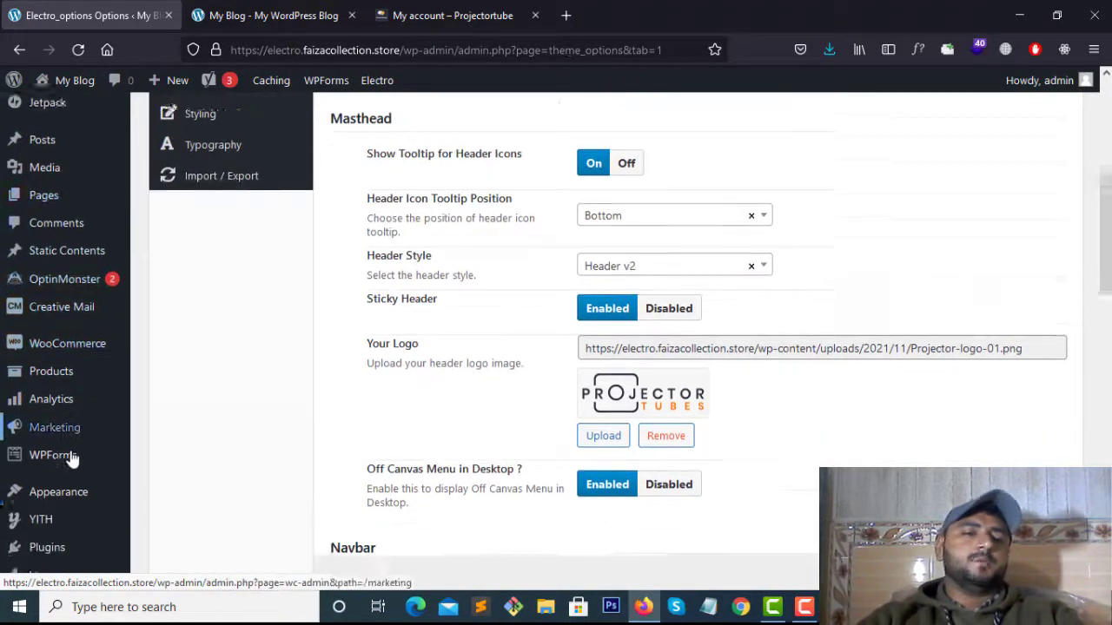
Open the Appearance > Menus editor in a new tab and switch to it
mouse_move(74, 457)
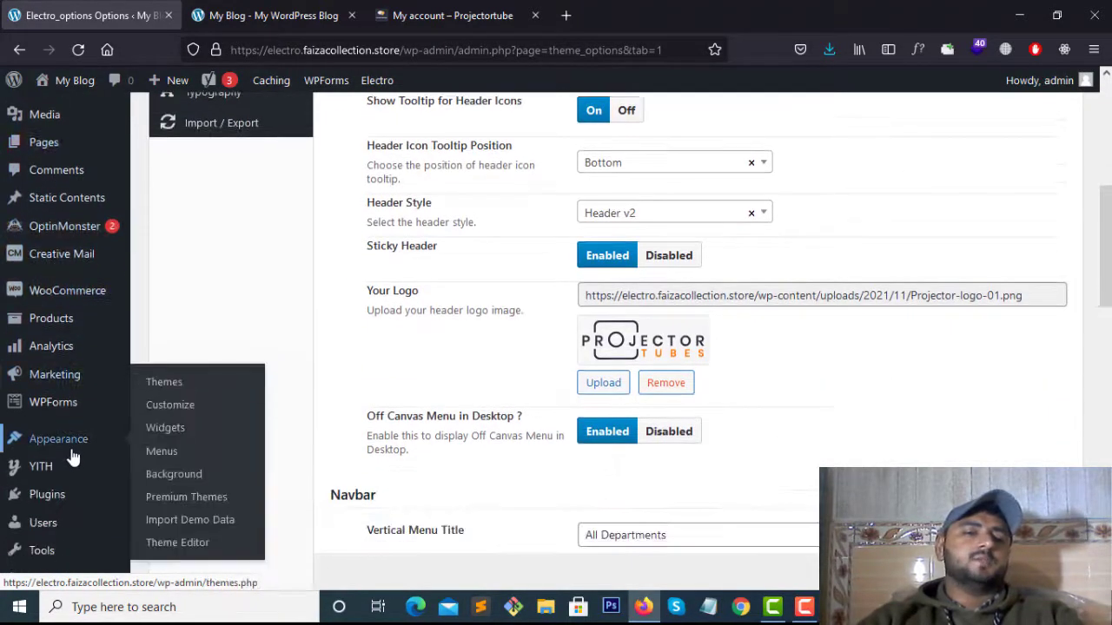
middle_click(170, 461)
click(261, 15)
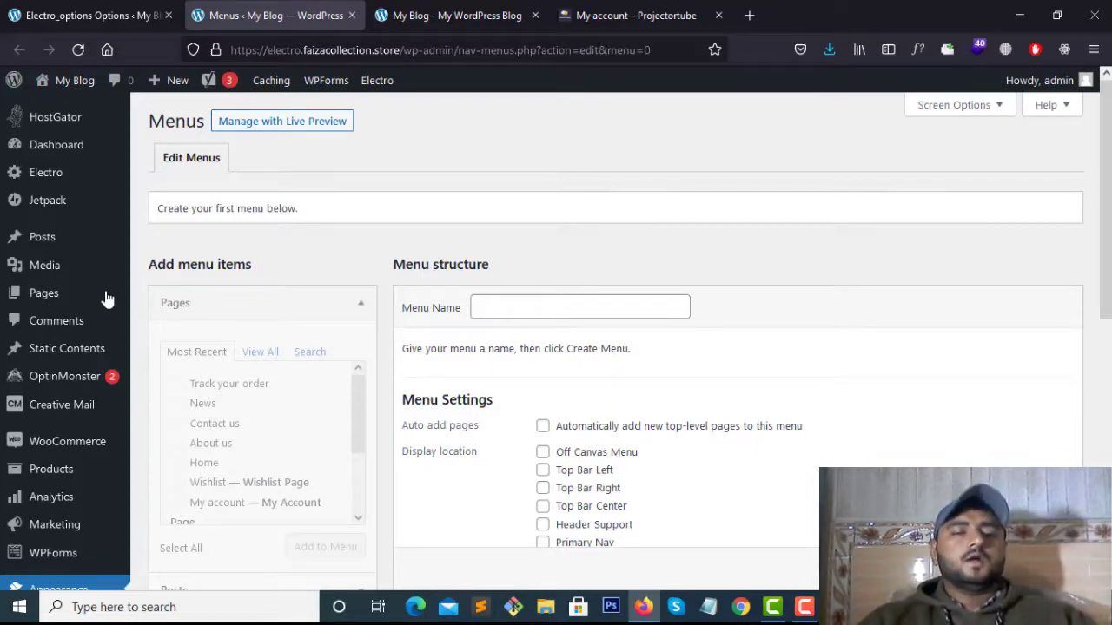
Create a new menu named 'main-menu'
scroll(434, 252, down, 2)
scroll(380, 290, up, 2)
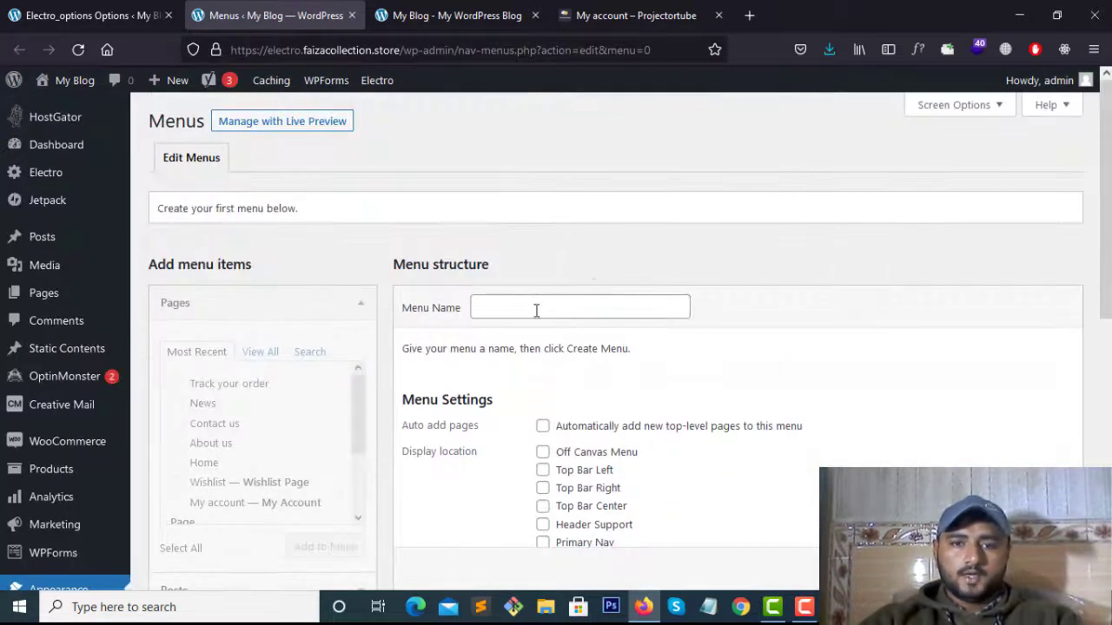
click(535, 307)
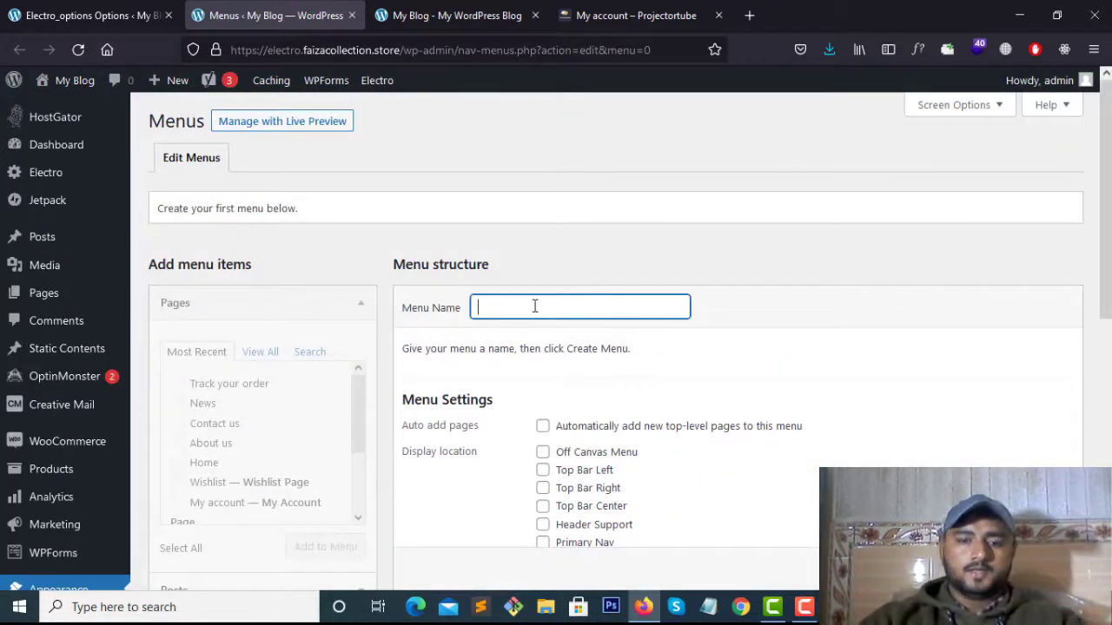
text(main-menu)
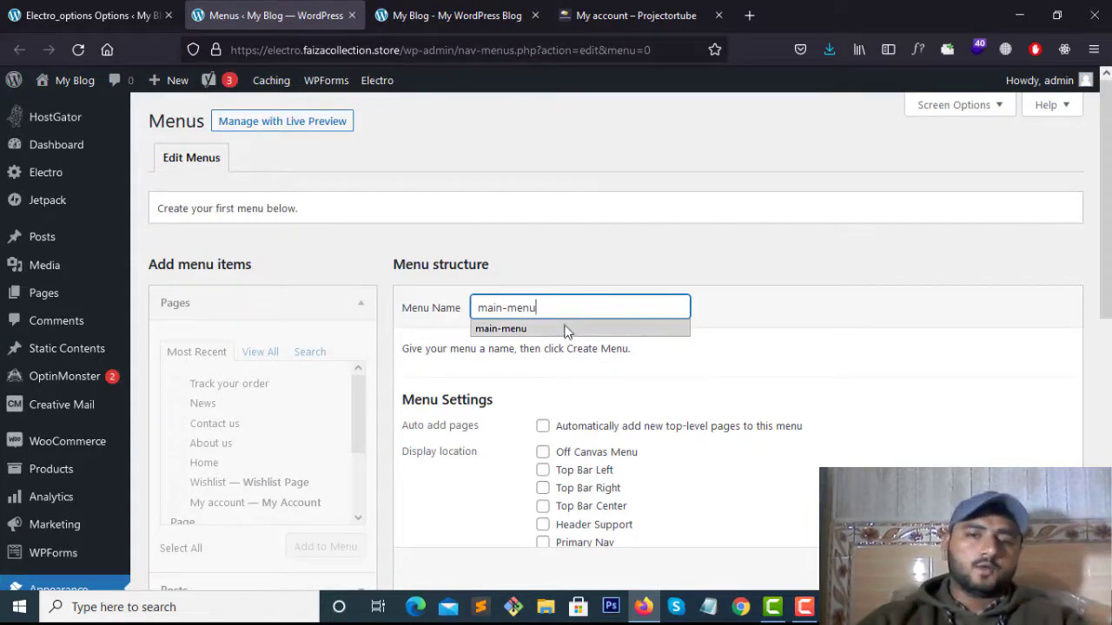
click(565, 329)
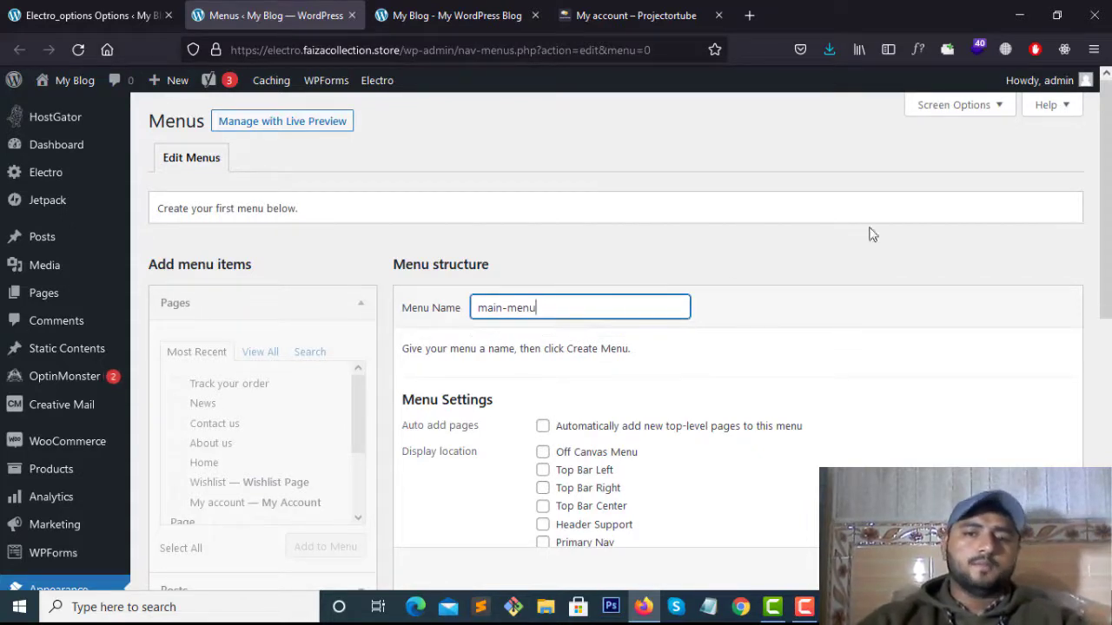
click(828, 293)
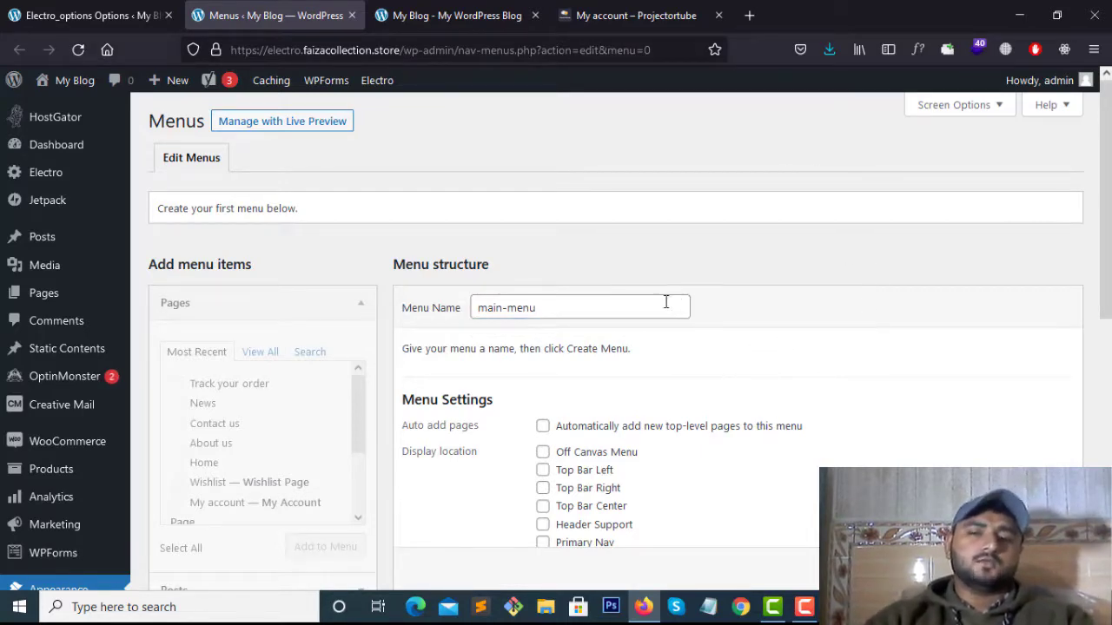
scroll(665, 302, down, 5)
scroll(613, 350, up, 3)
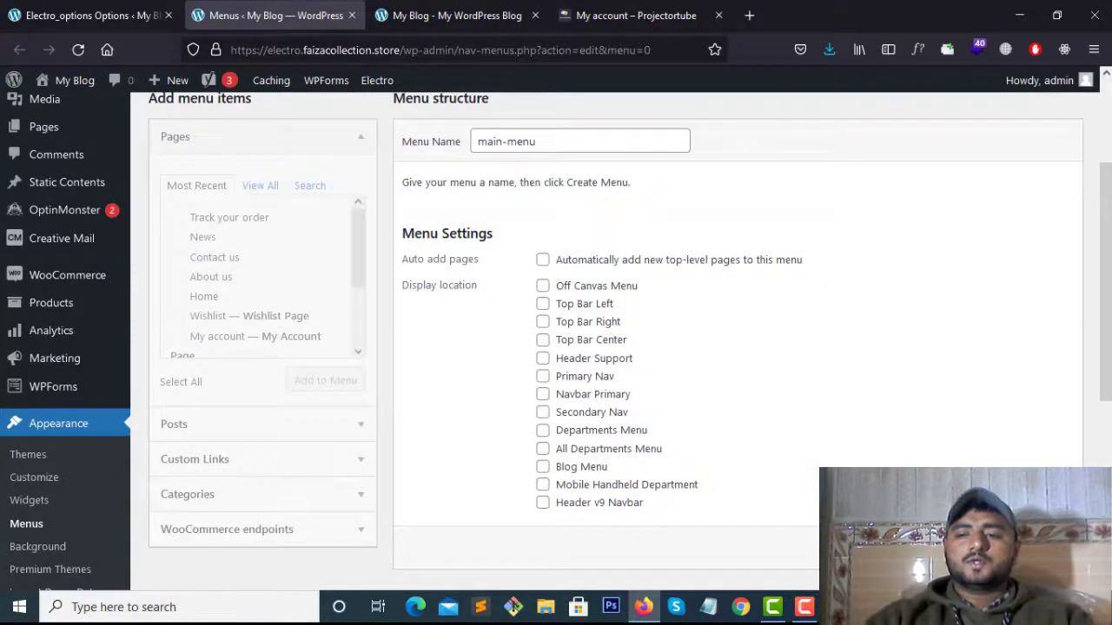
scroll(608, 339, down, 1)
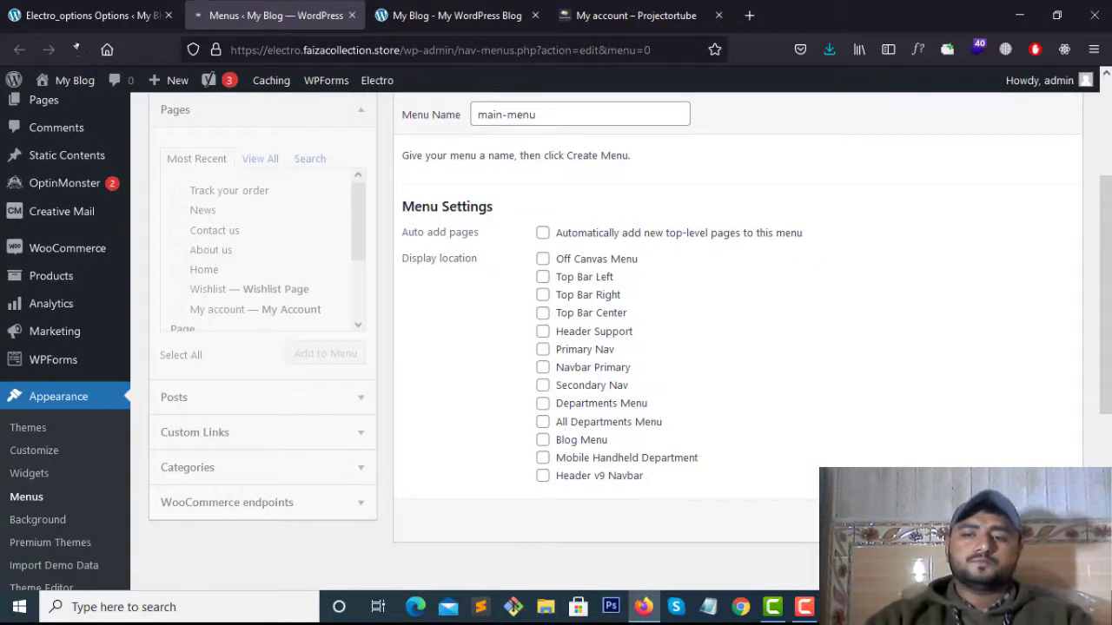
click(77, 50)
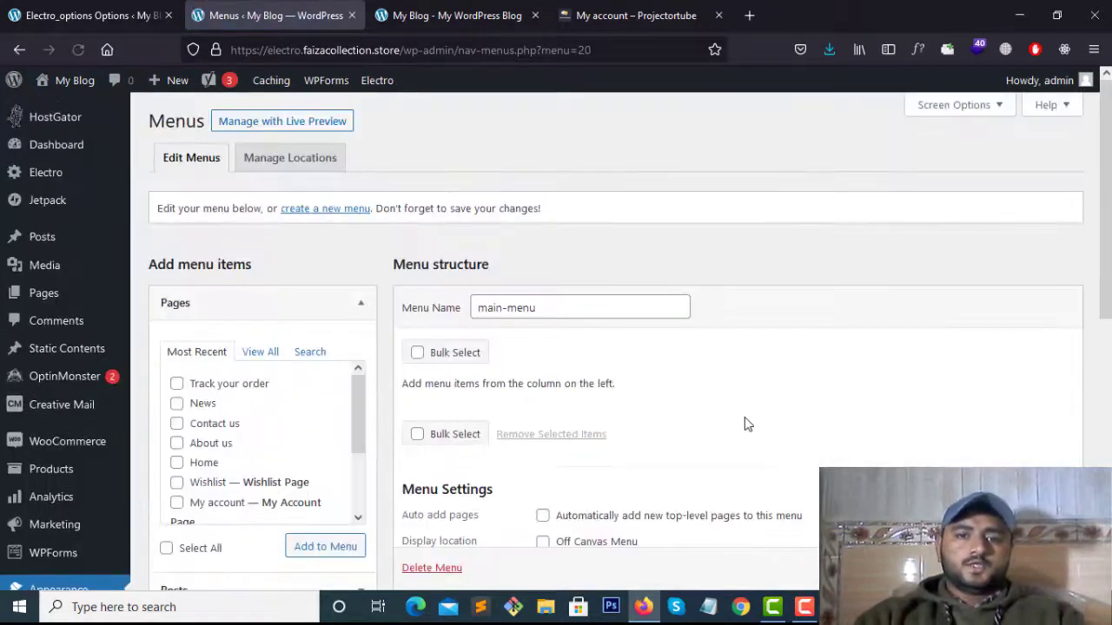
List all pages and tick Home, About us and Contact us
scroll(738, 408, down, 3)
scroll(732, 391, up, 3)
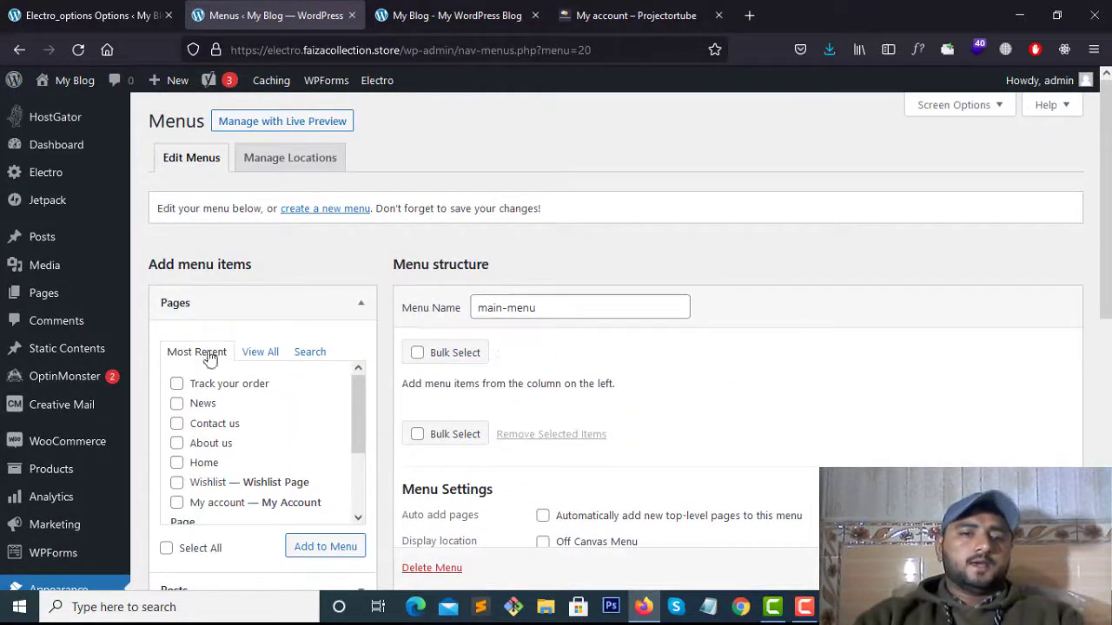
click(265, 352)
scroll(248, 435, down, 2)
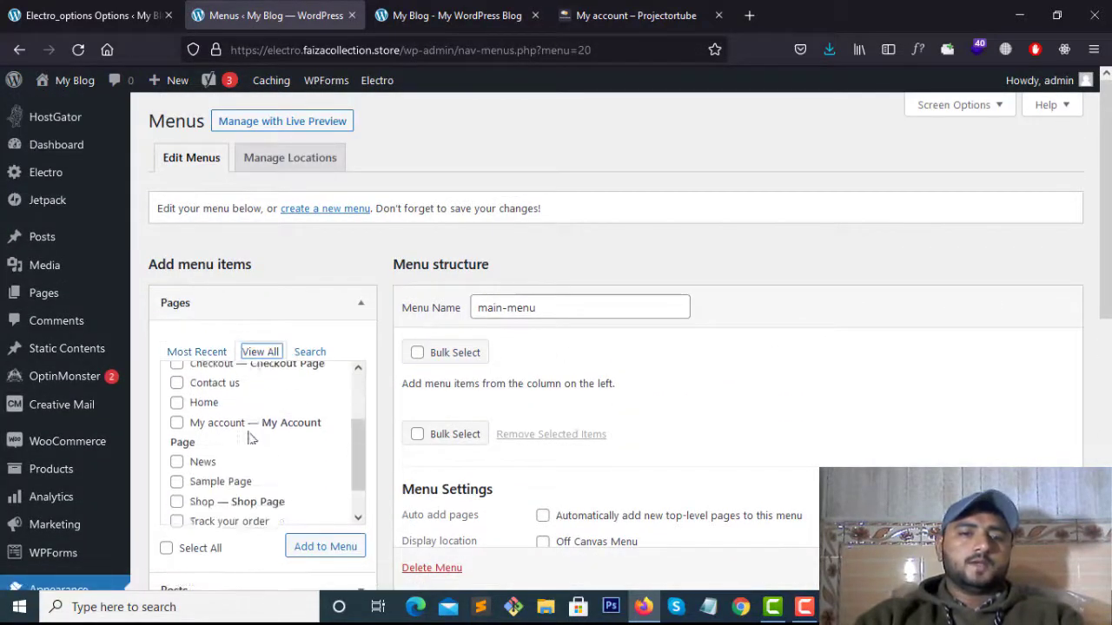
scroll(200, 458, down, 1)
scroll(228, 463, up, 3)
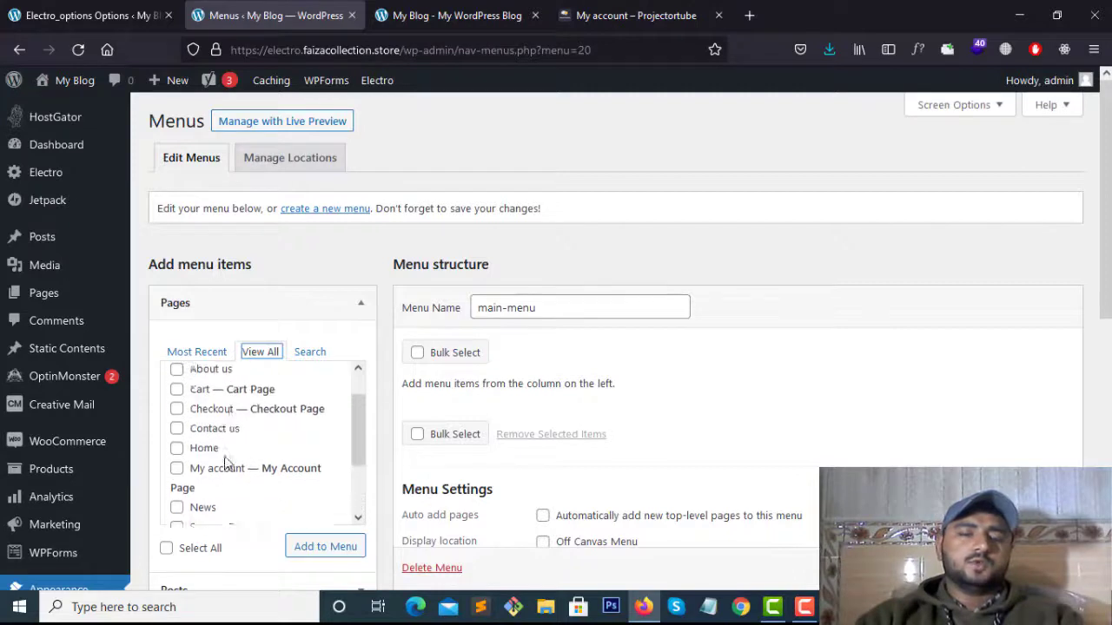
click(177, 384)
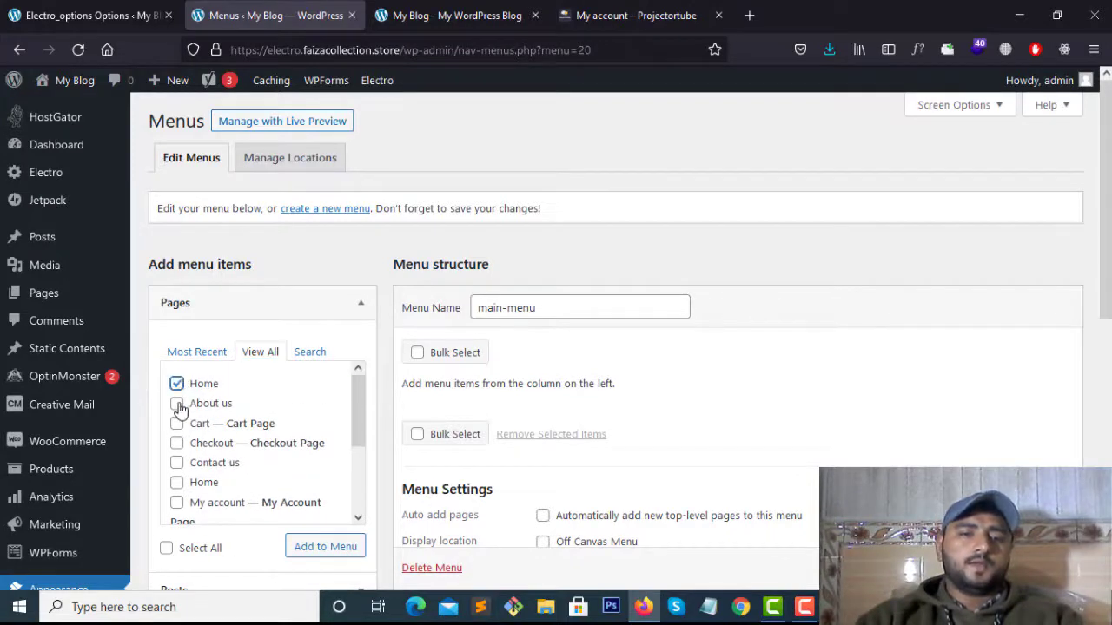
click(176, 403)
scroll(179, 391, down, 2)
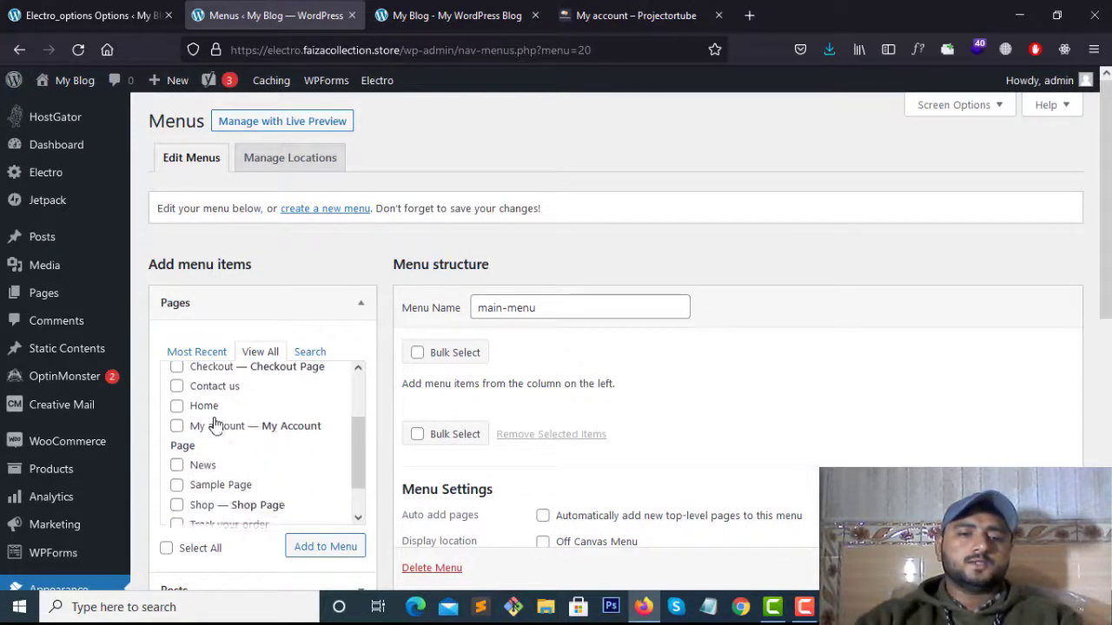
click(177, 382)
Tick Shop and News too, and add the checked pages to main-menu
scroll(200, 404, down, 1)
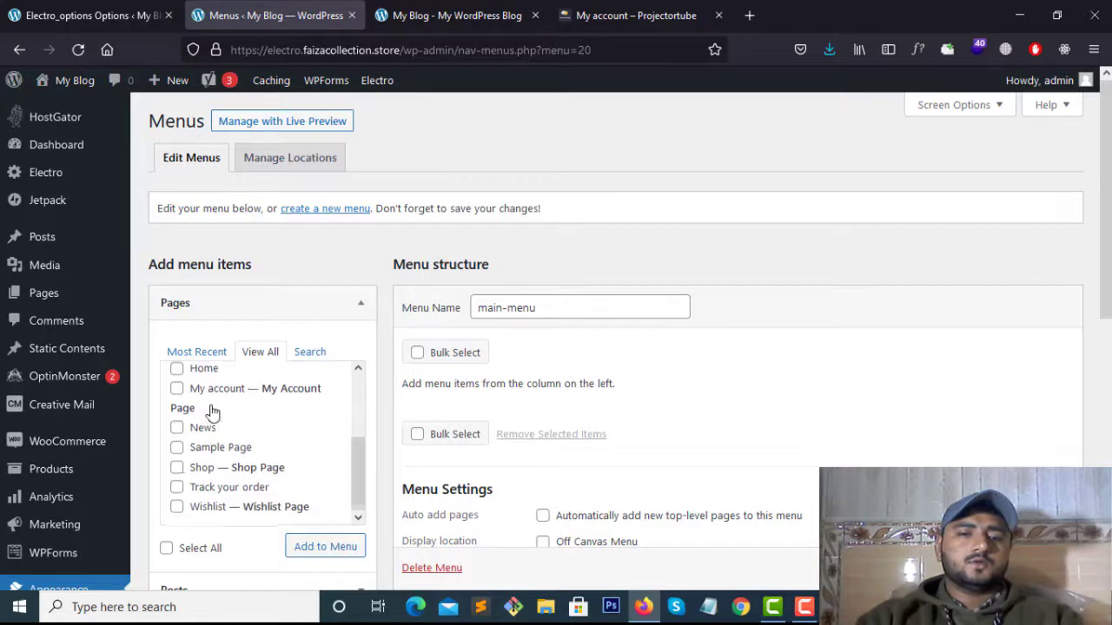
click(177, 467)
scroll(209, 469, down, 1)
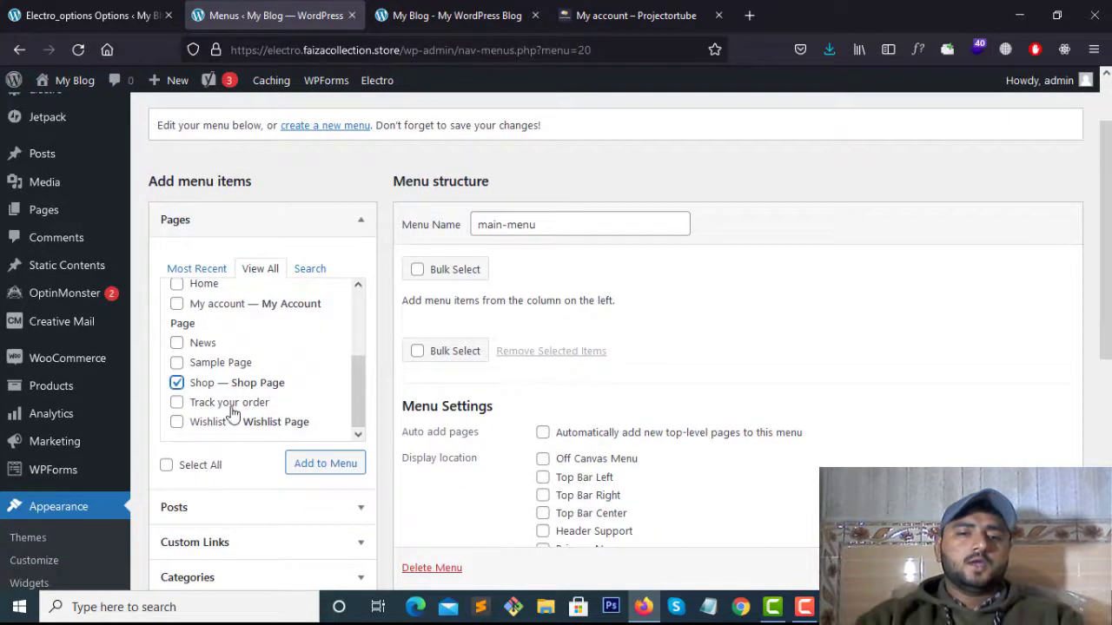
scroll(232, 415, up, 3)
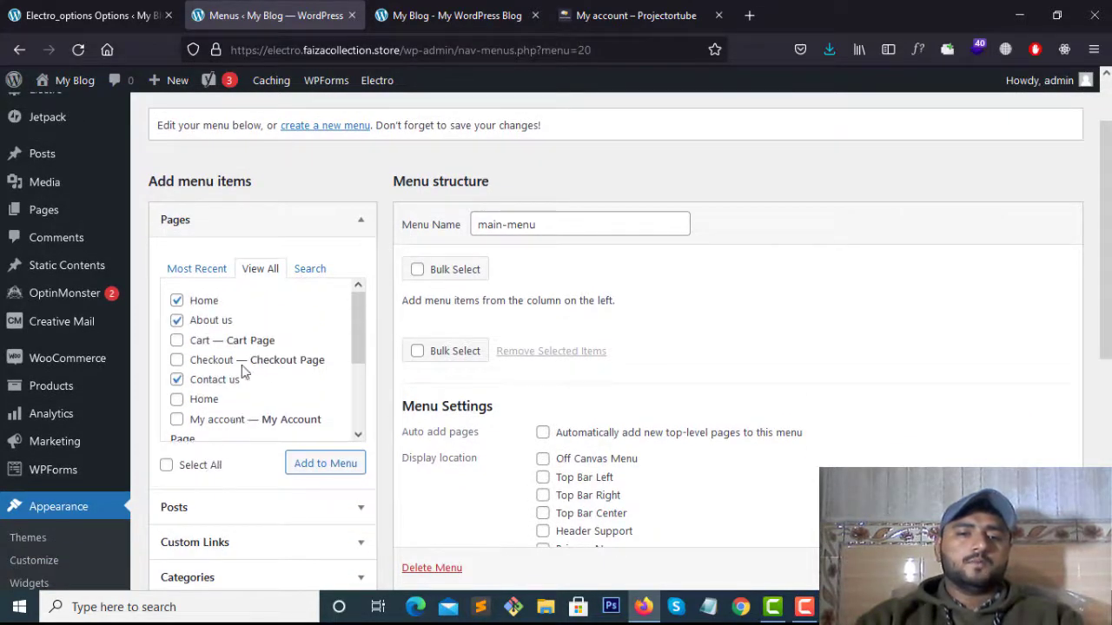
scroll(250, 373, down, 2)
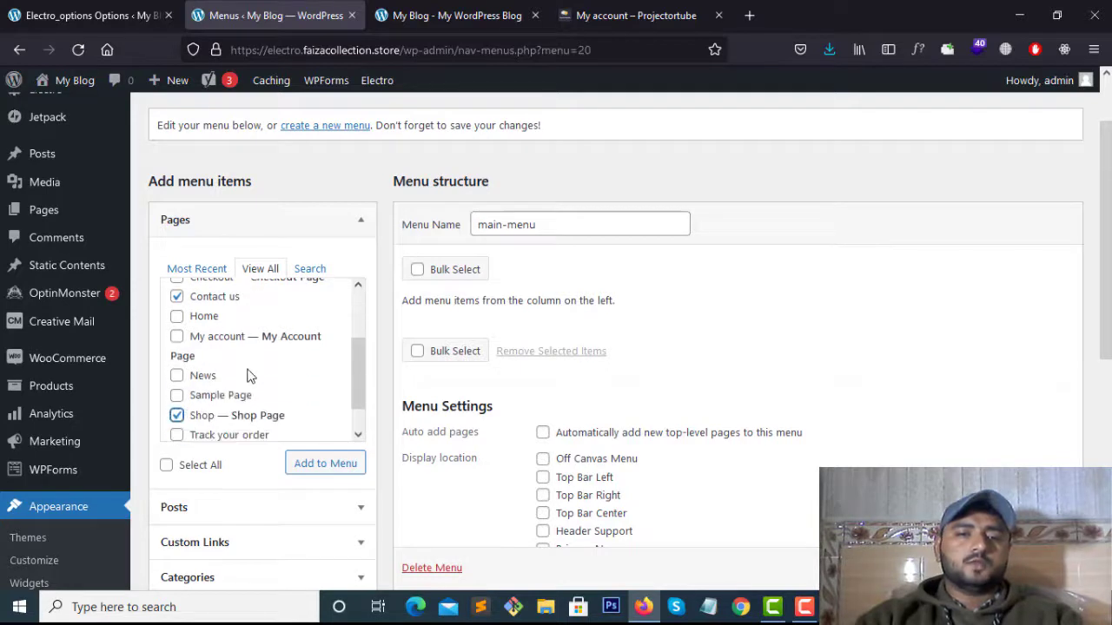
click(176, 375)
scroll(260, 375, down, 1)
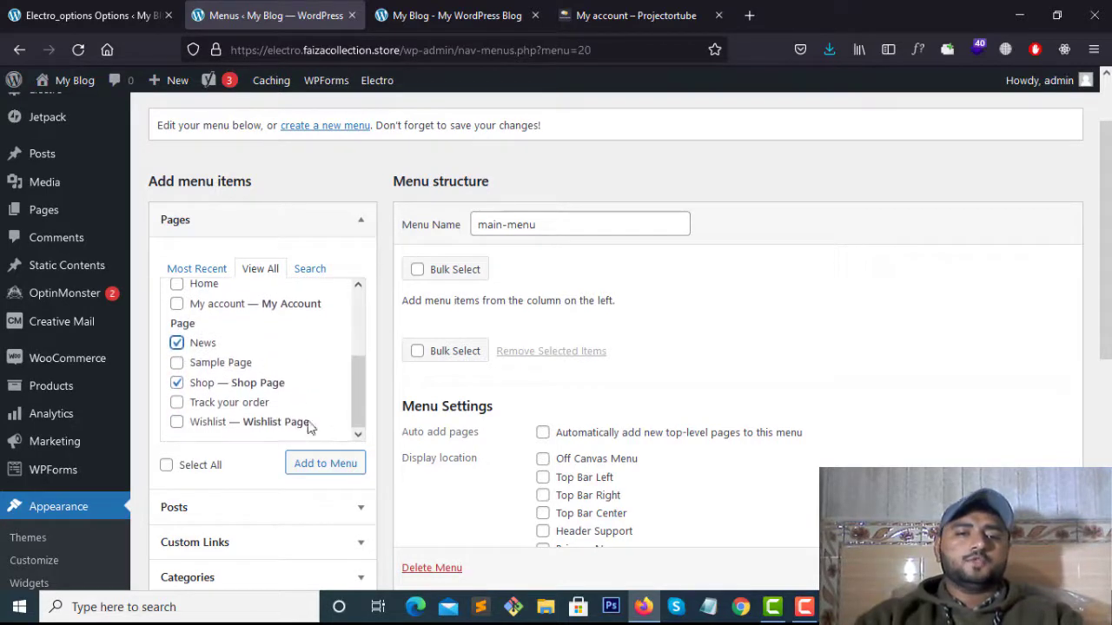
click(324, 466)
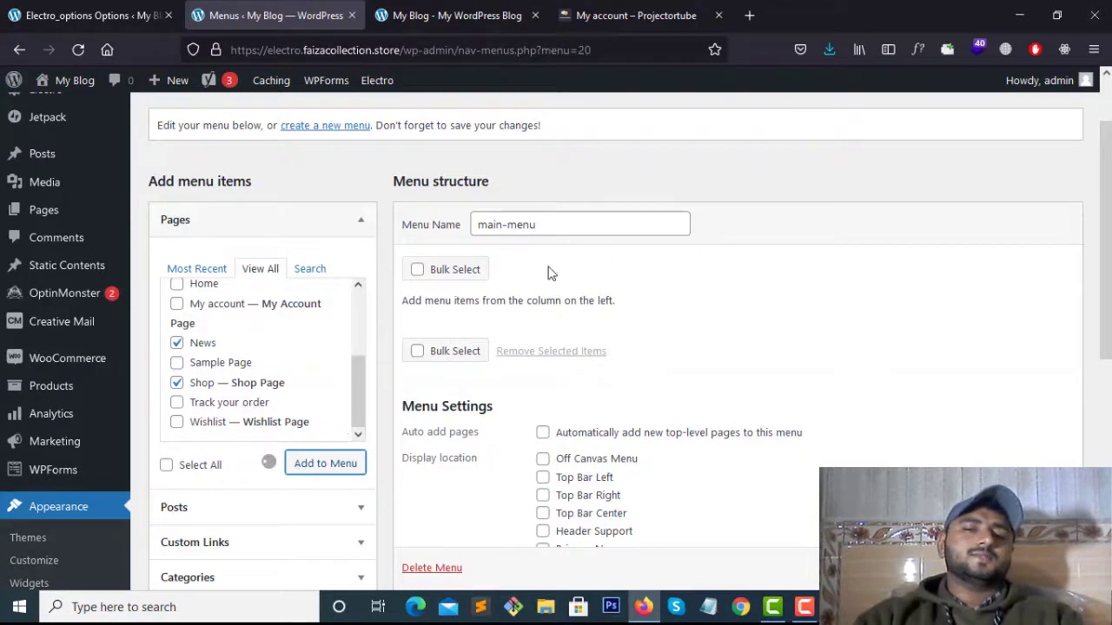
Drag News and Shop up so the order is Home, About us, Shop, News, Contact us
scroll(504, 313, down, 2)
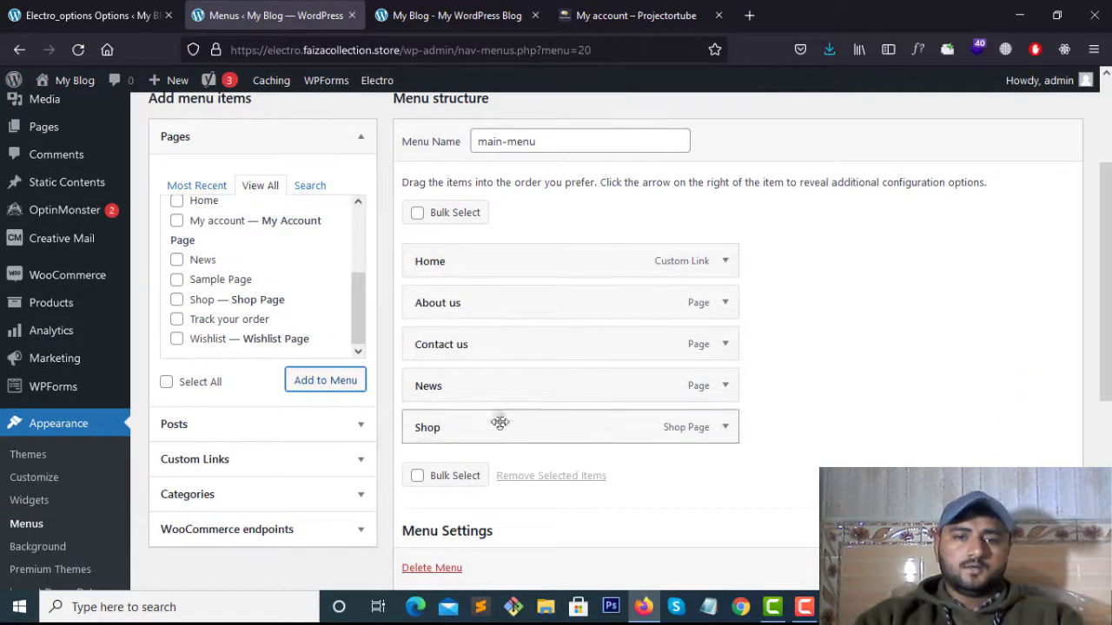
drag(493, 388, 489, 343)
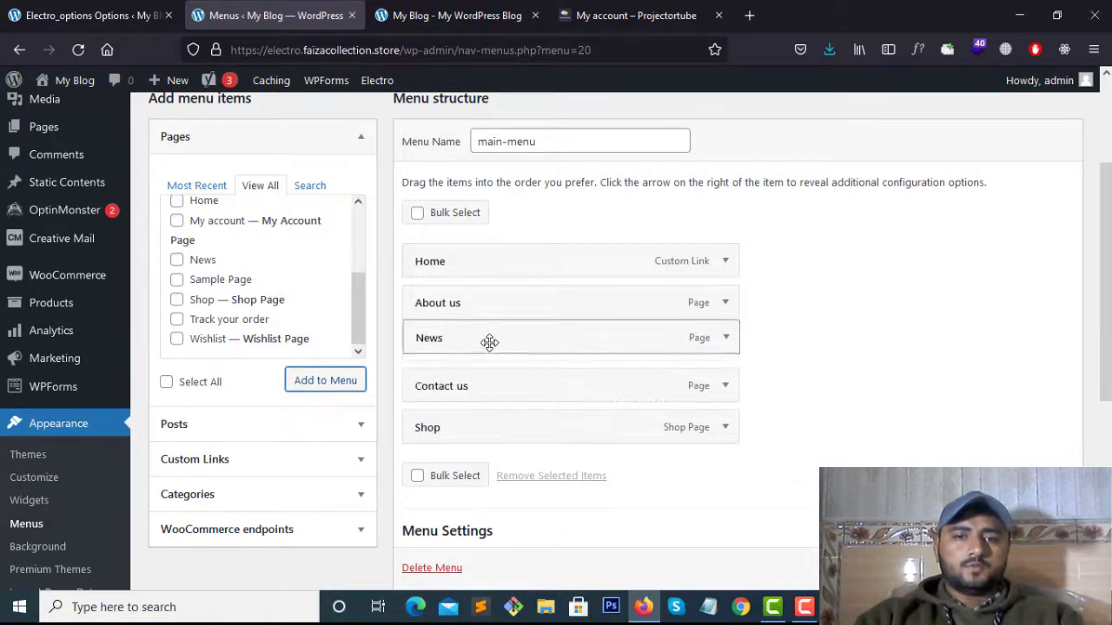
drag(470, 390, 475, 346)
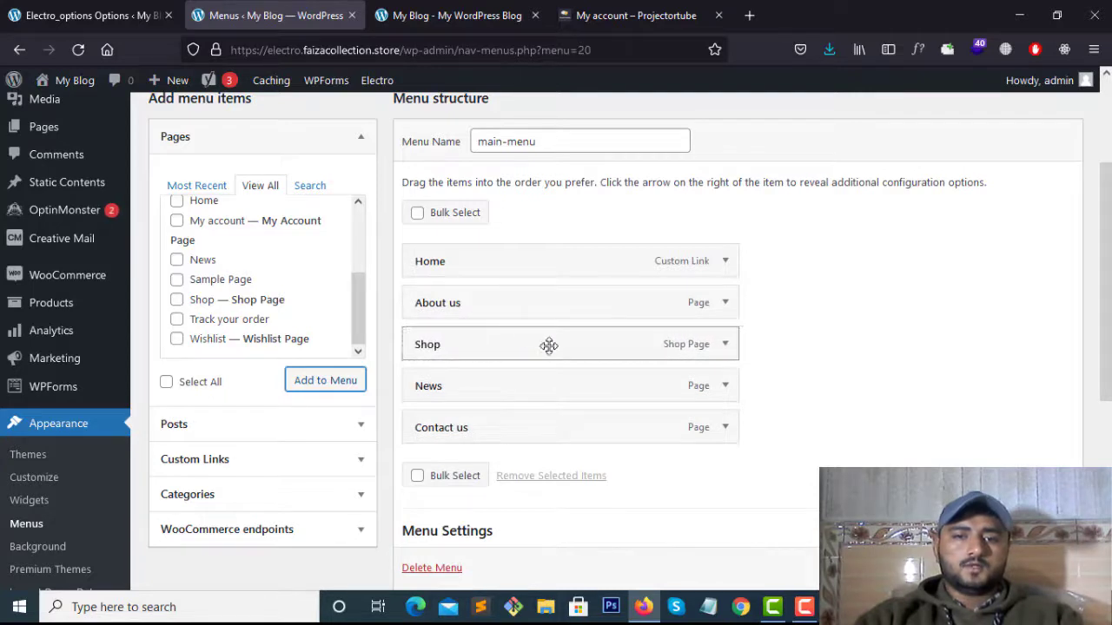
scroll(509, 412, down, 1)
scroll(509, 416, down, 3)
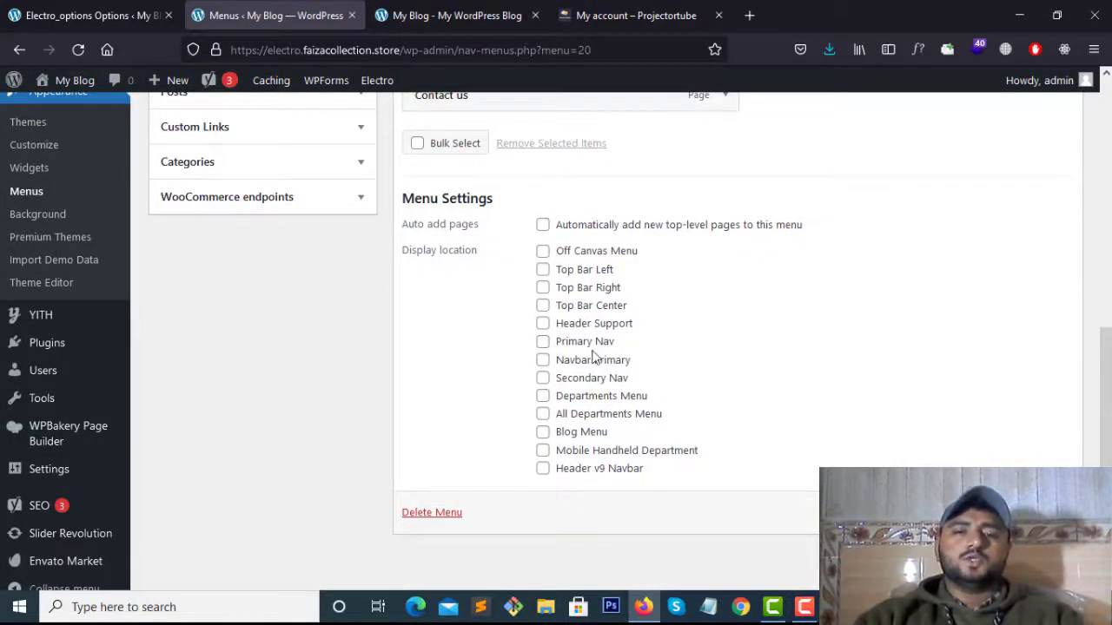
Tick Primary Nav as main-menu's display location and glance at the live site
click(546, 347)
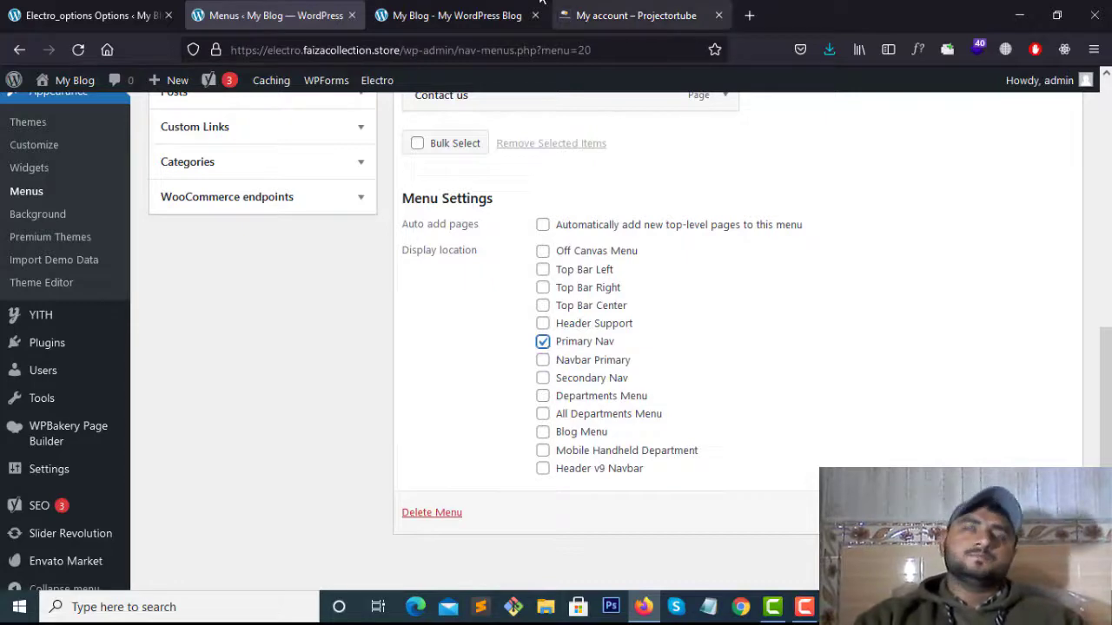
click(441, 6)
click(566, 7)
click(417, 7)
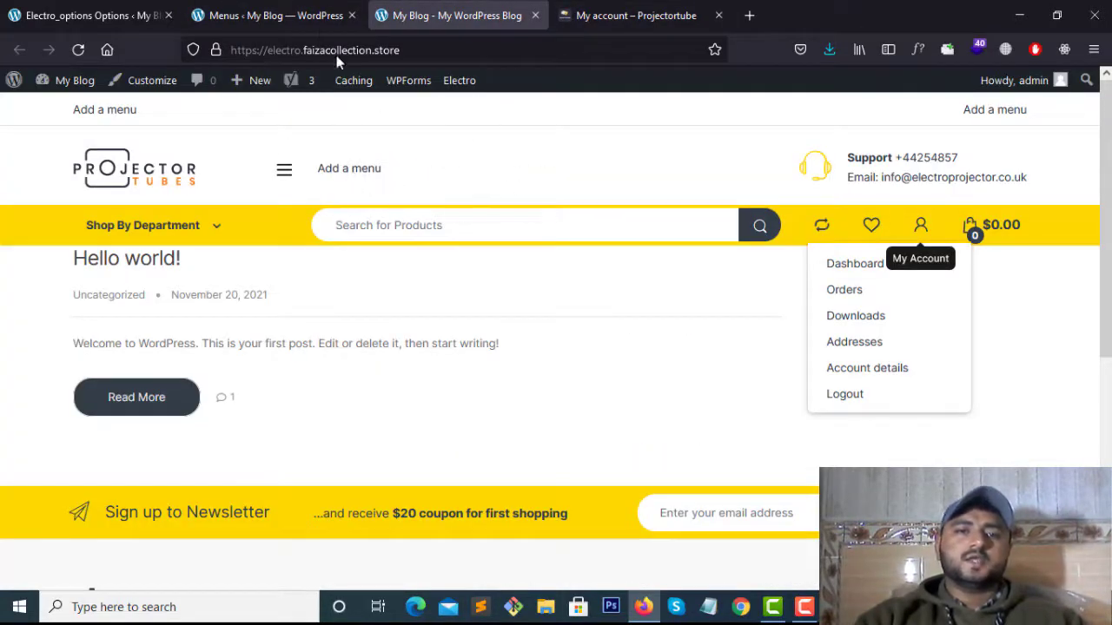
click(276, 15)
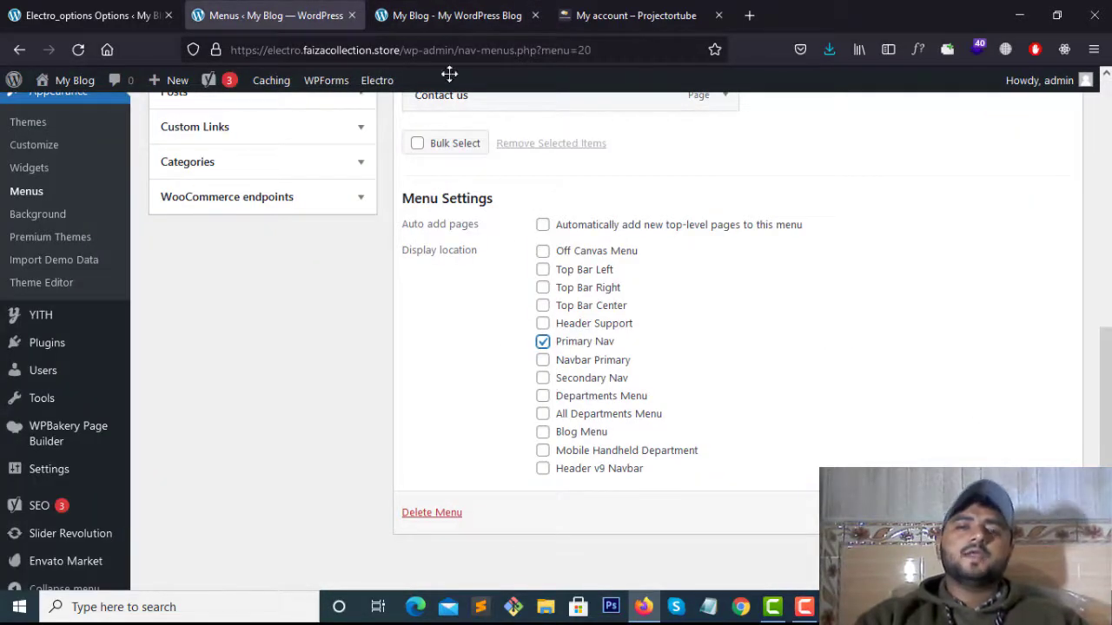
Check the live front page and its off-canvas side menu
click(448, 15)
click(303, 15)
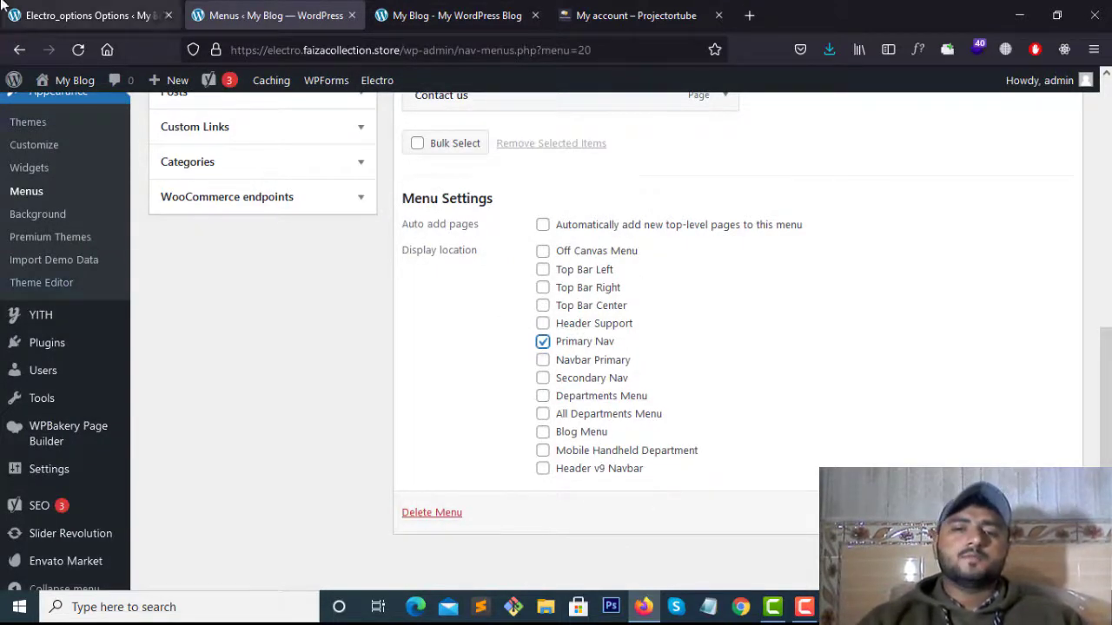
click(439, 15)
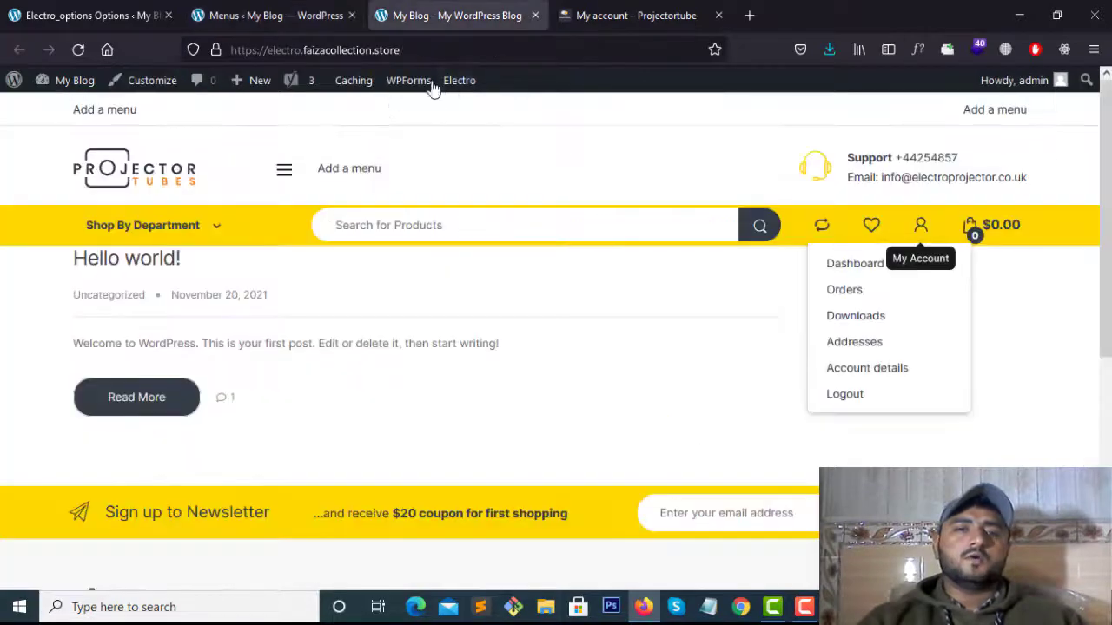
click(285, 174)
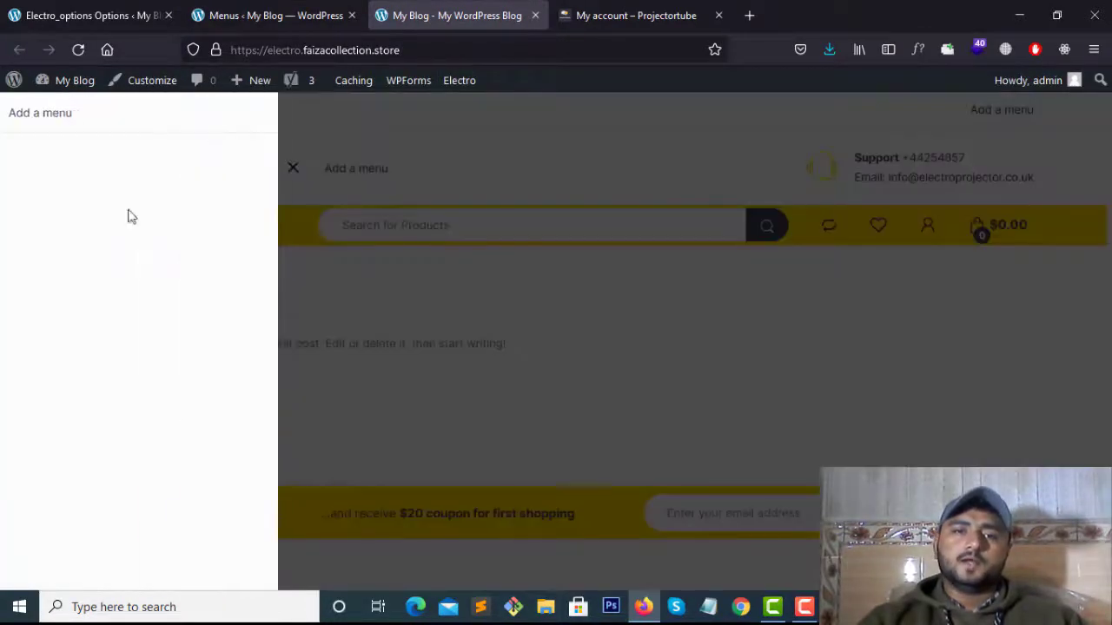
click(289, 12)
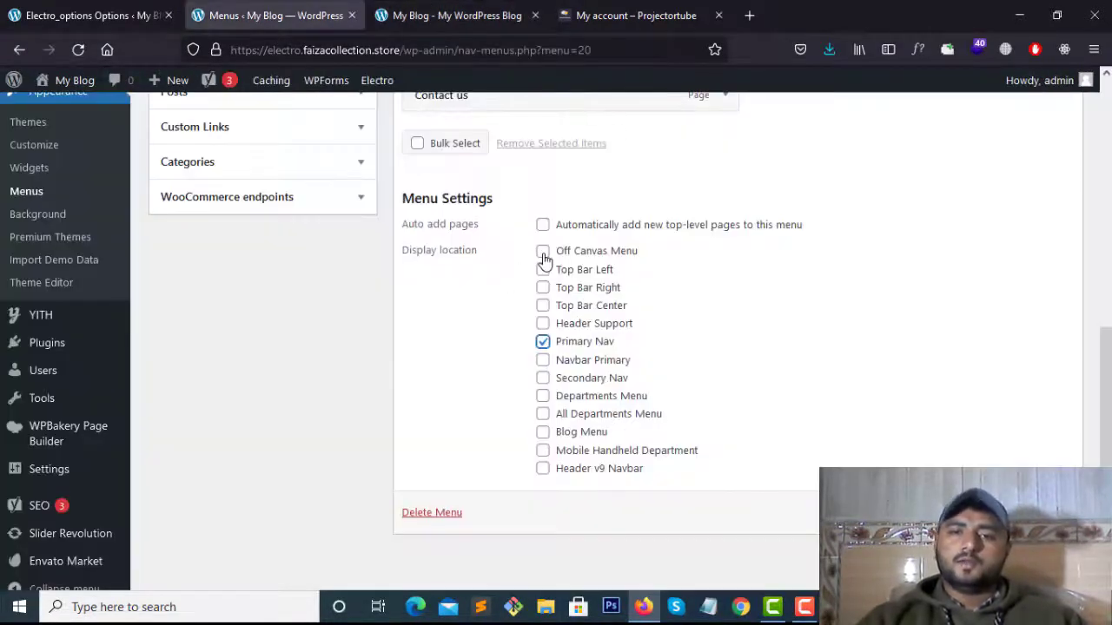
Tick Off Canvas Menu as a display location and check the live side menu
click(542, 251)
scroll(496, 228, up, 4)
scroll(492, 374, down, 3)
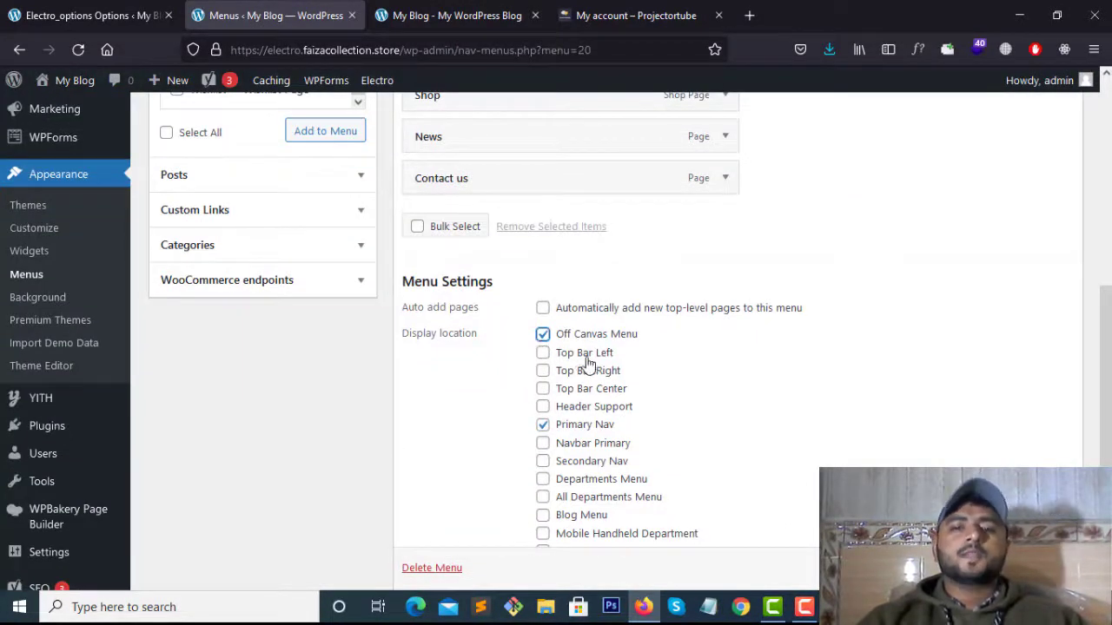
click(447, 16)
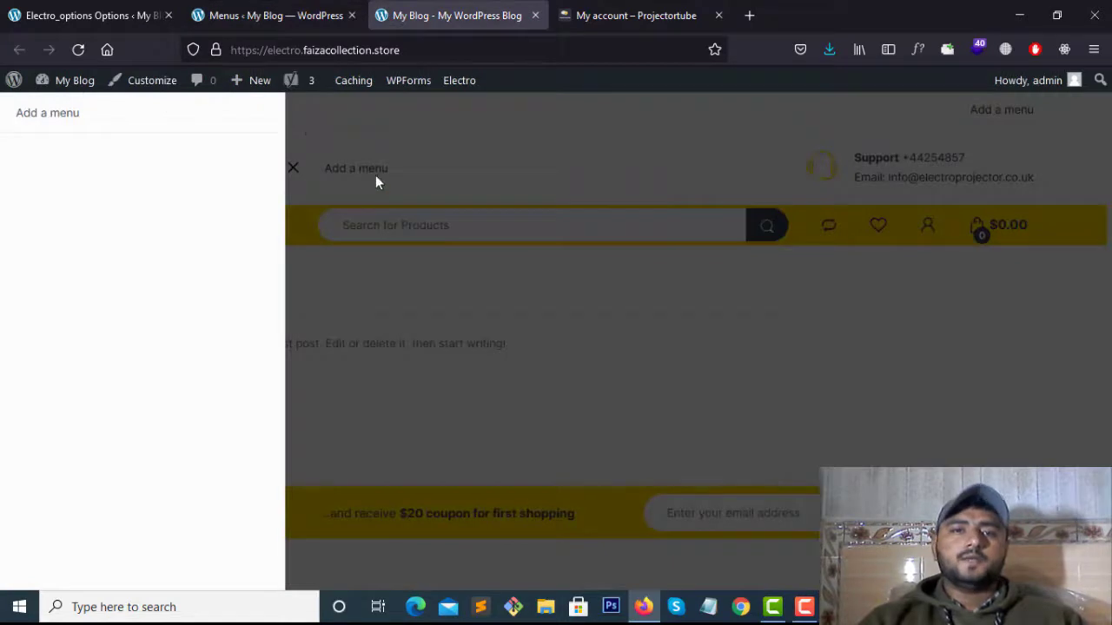
click(377, 179)
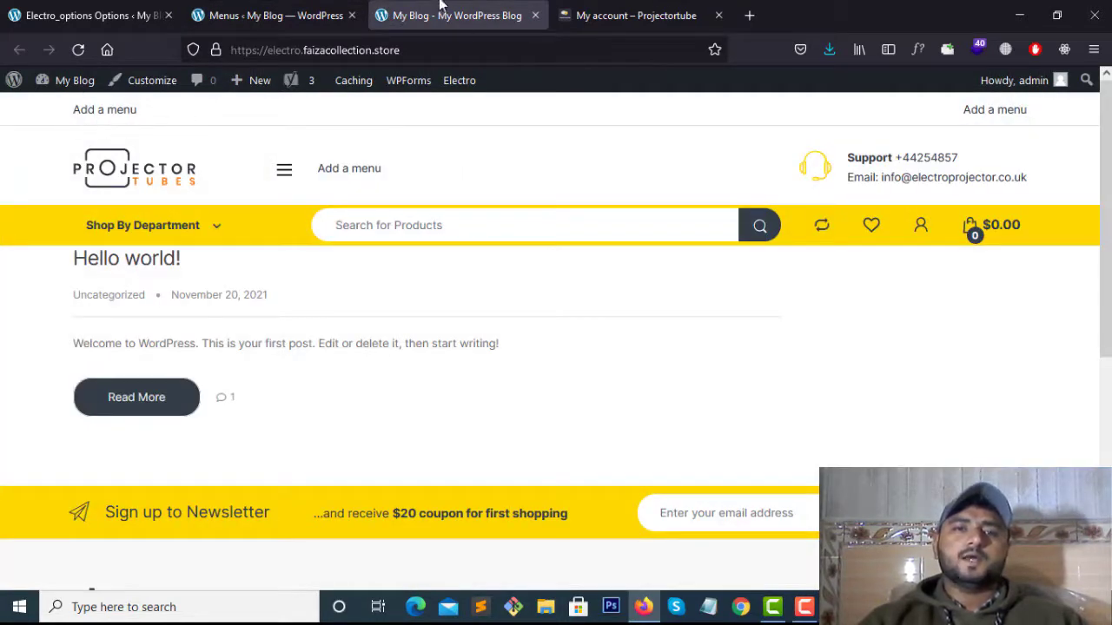
click(277, 15)
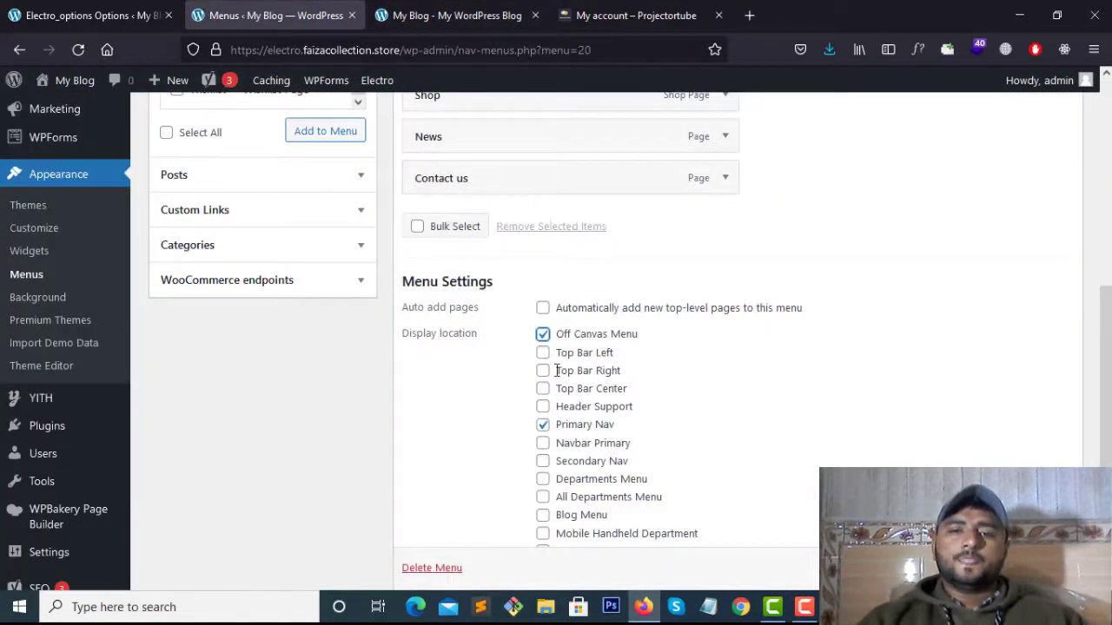
Compare the live front page with the Projector Tubes storefront
click(478, 14)
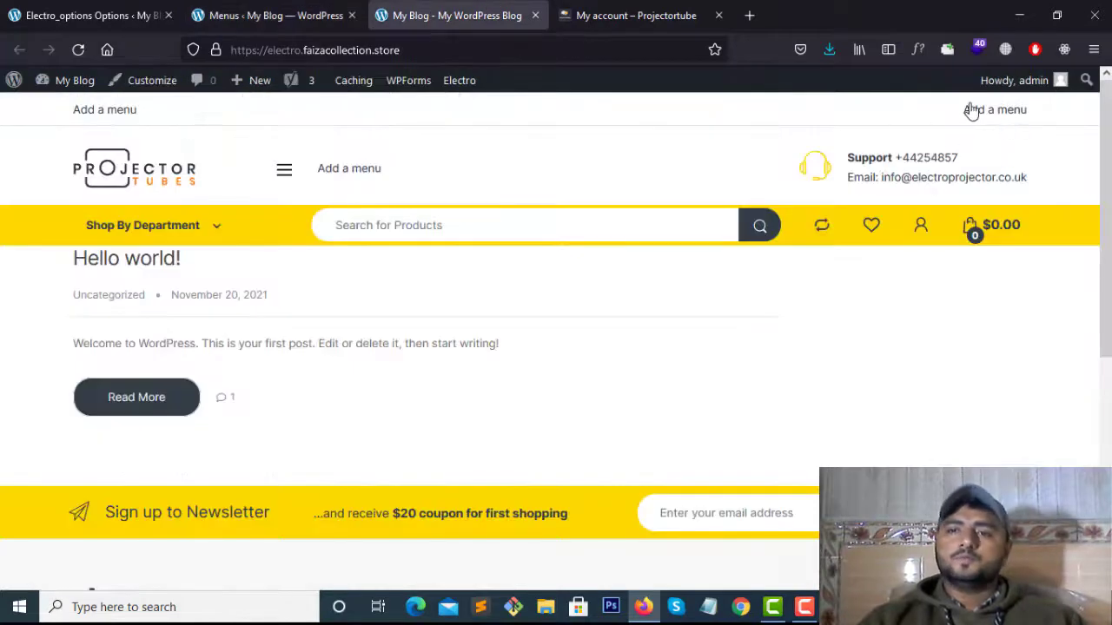
click(257, 15)
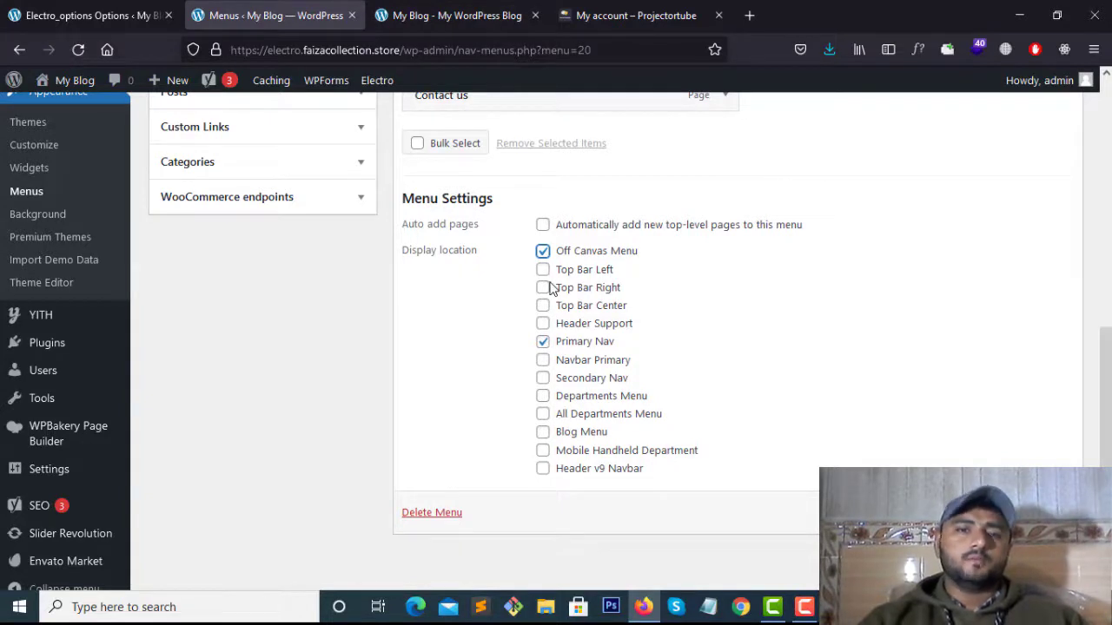
click(430, 15)
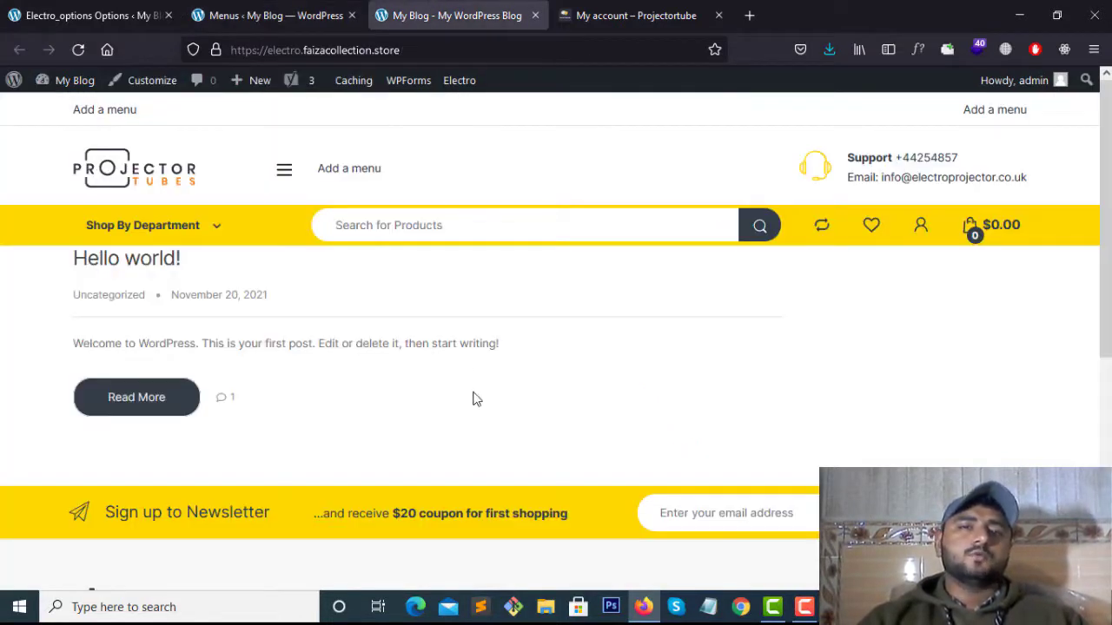
click(265, 7)
scroll(541, 373, up, 3)
scroll(541, 371, down, 1)
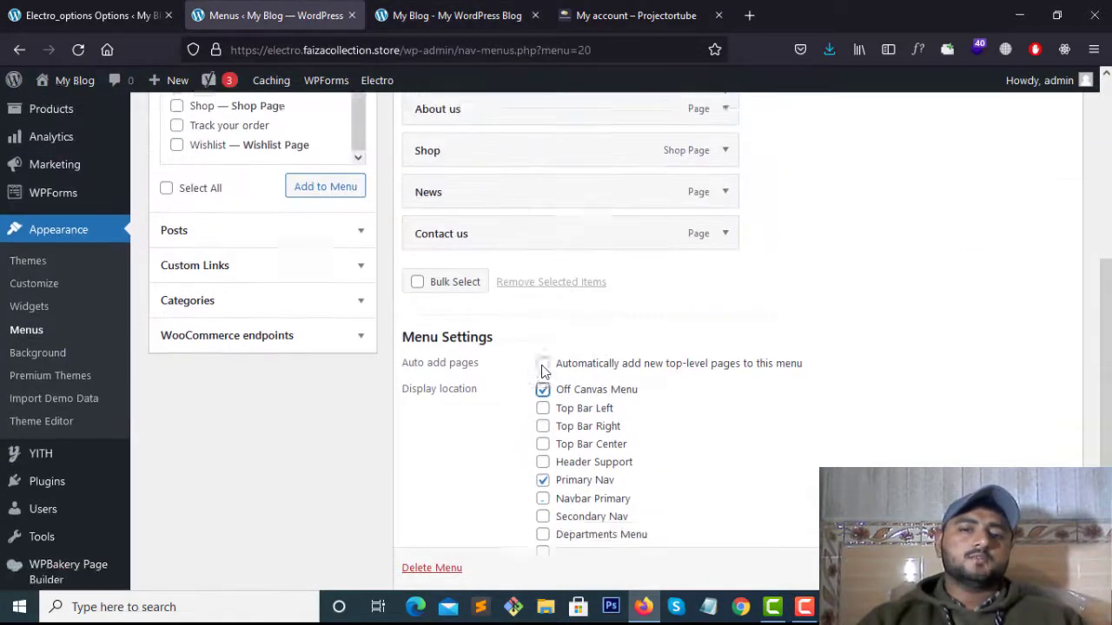
scroll(514, 380, down, 1)
scroll(513, 379, up, 2)
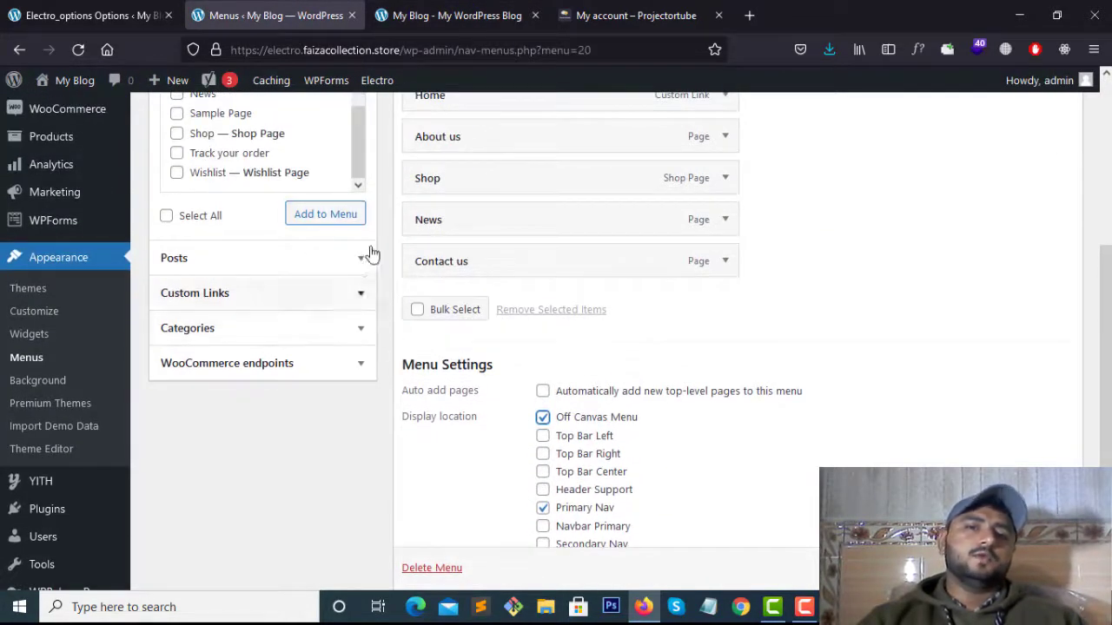
Recheck the live front page and Projector Tubes front page against the menu settings
click(494, 10)
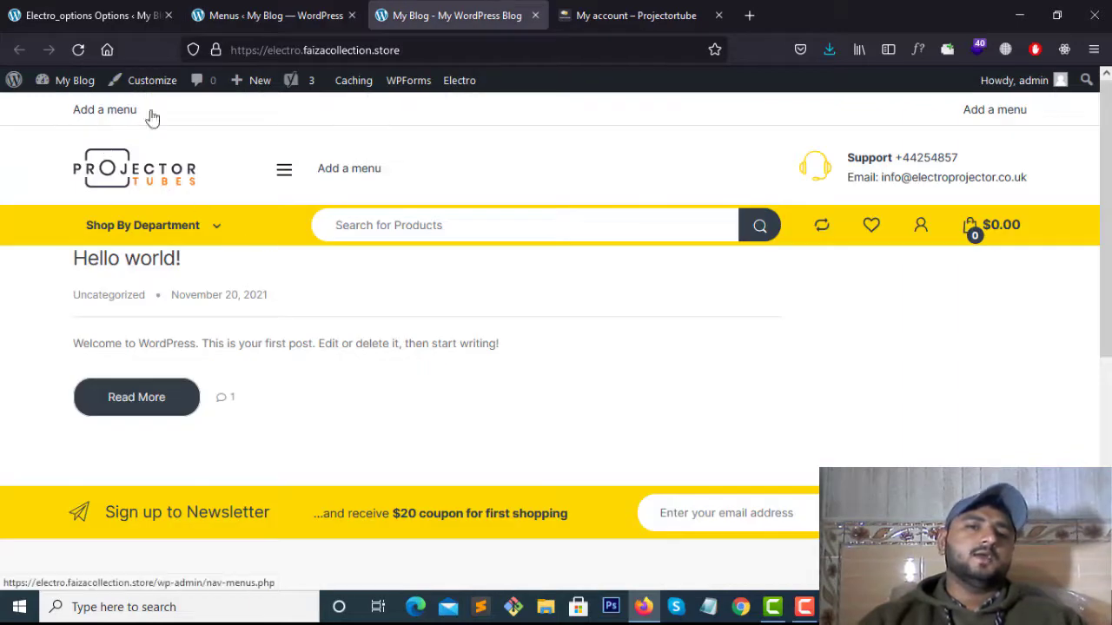
click(270, 10)
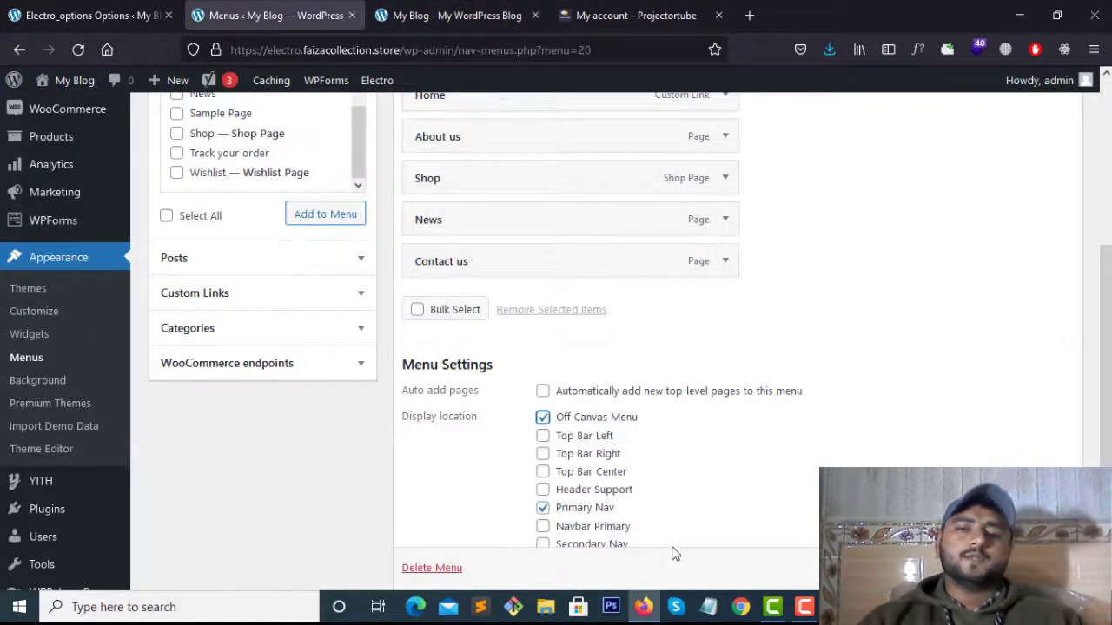
scroll(669, 521, down, 3)
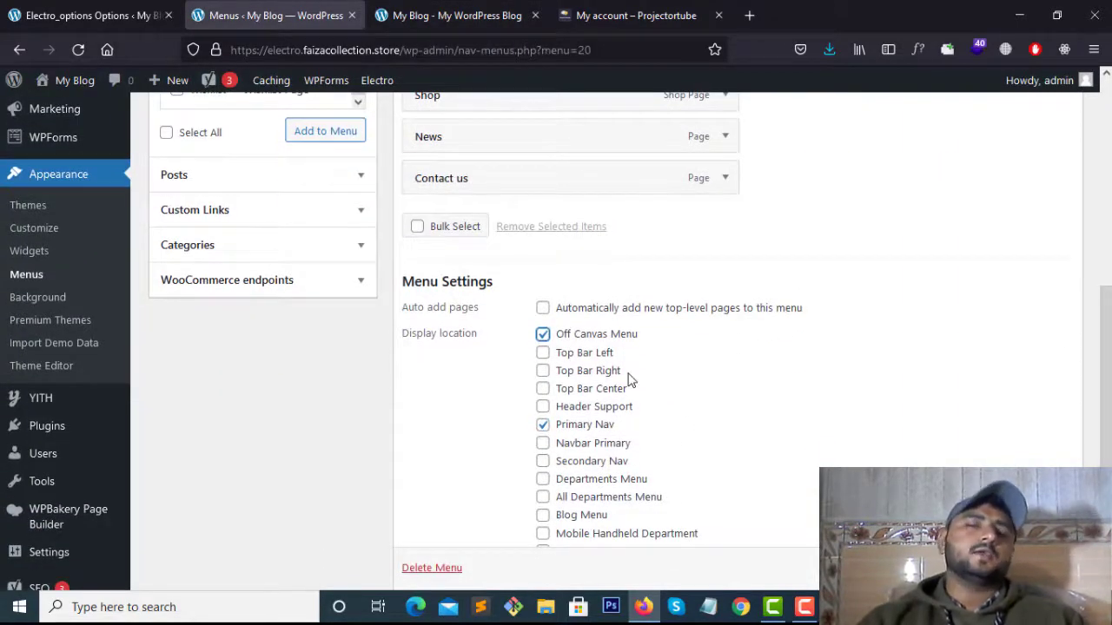
scroll(626, 459, down, 2)
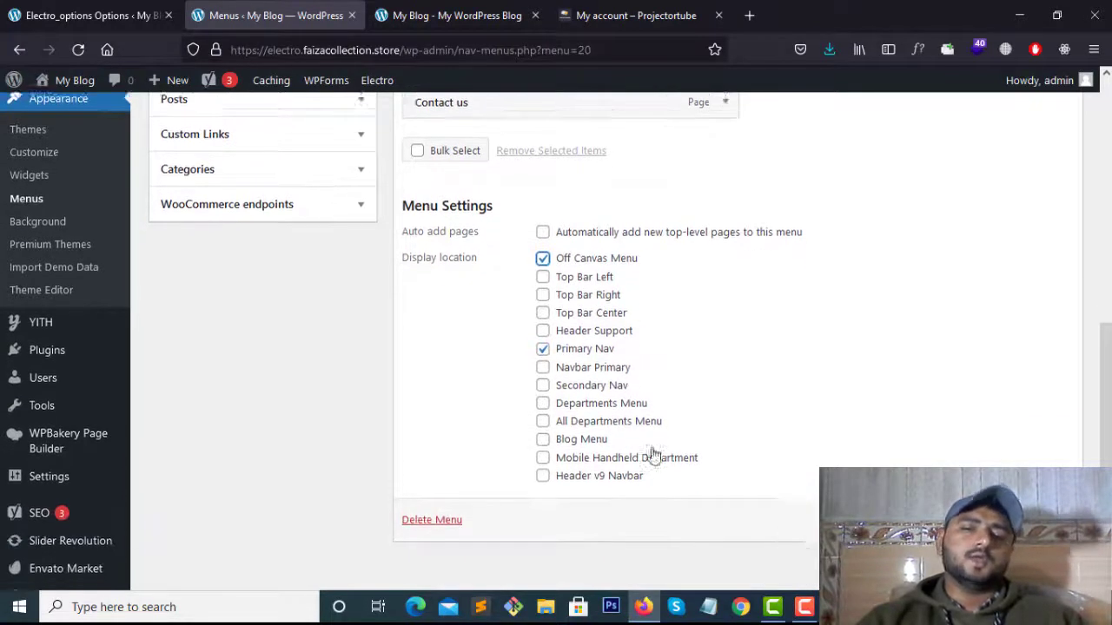
click(452, 14)
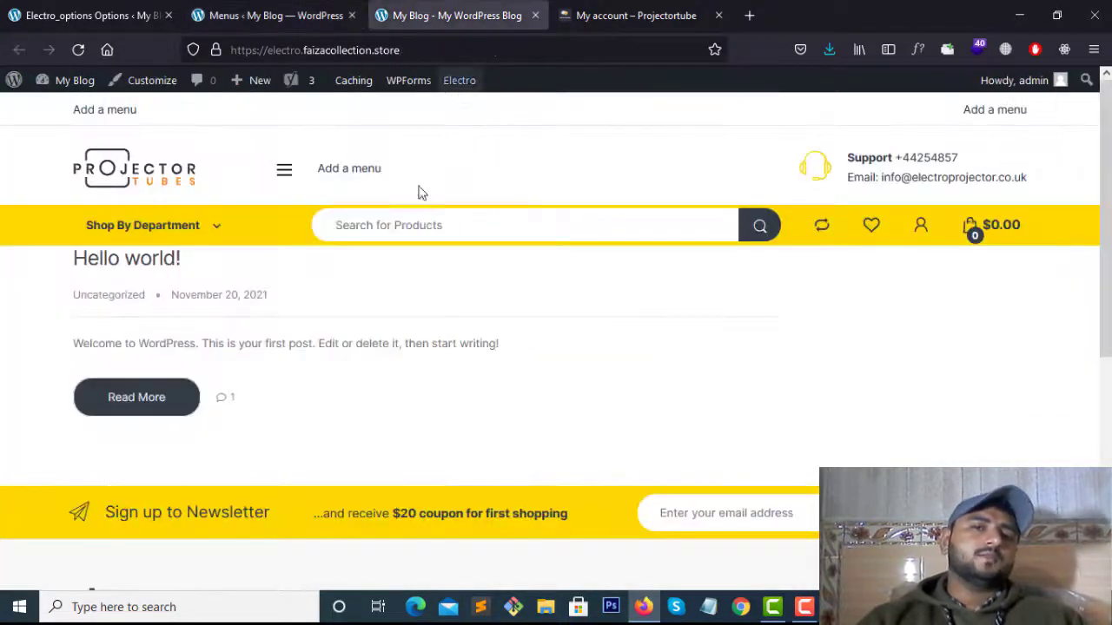
click(260, 15)
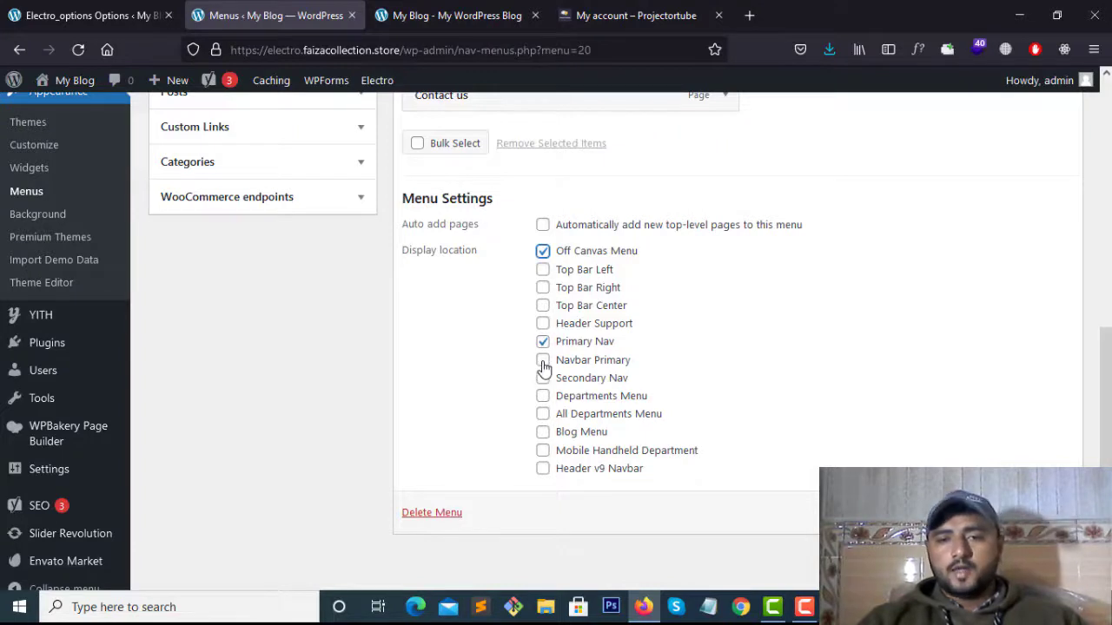
Also tick Navbar Primary and Secondary Nav, then save main-menu
click(543, 361)
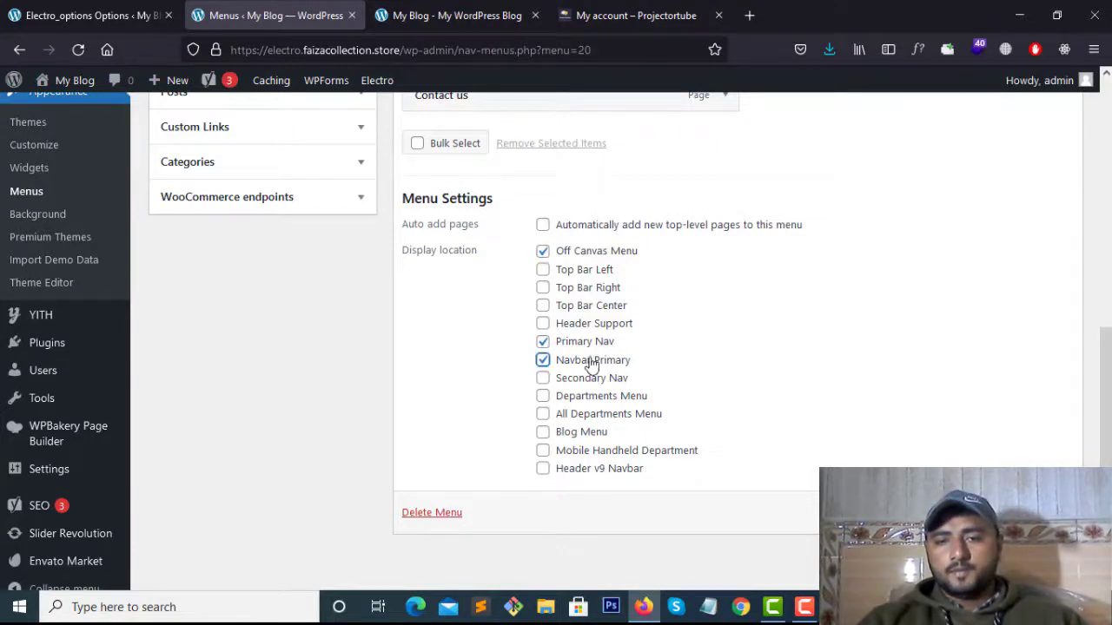
click(543, 379)
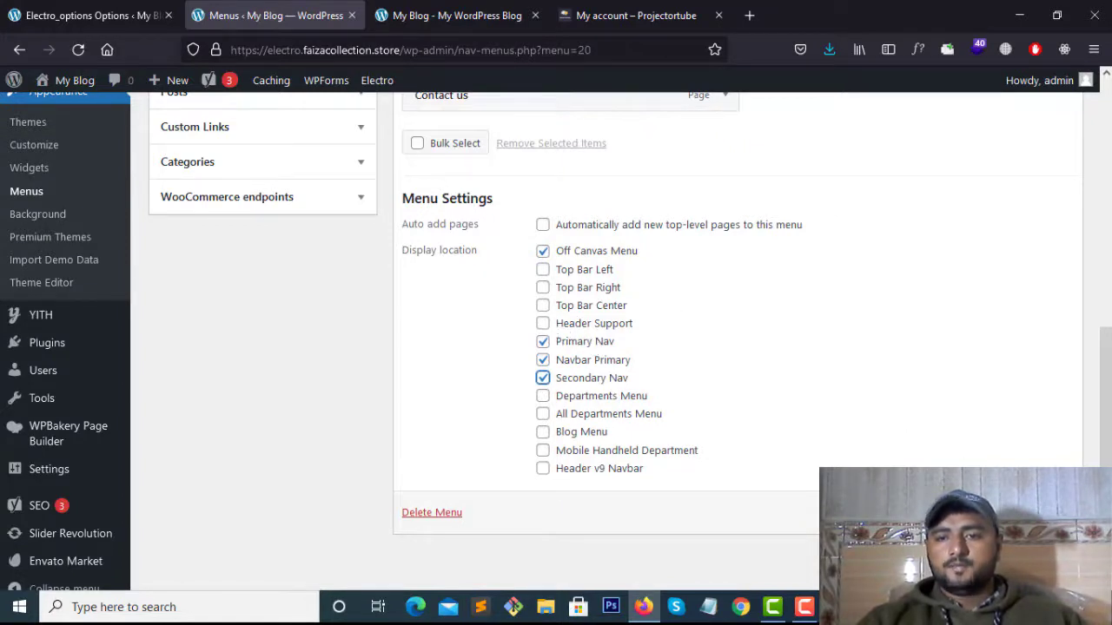
click(1036, 513)
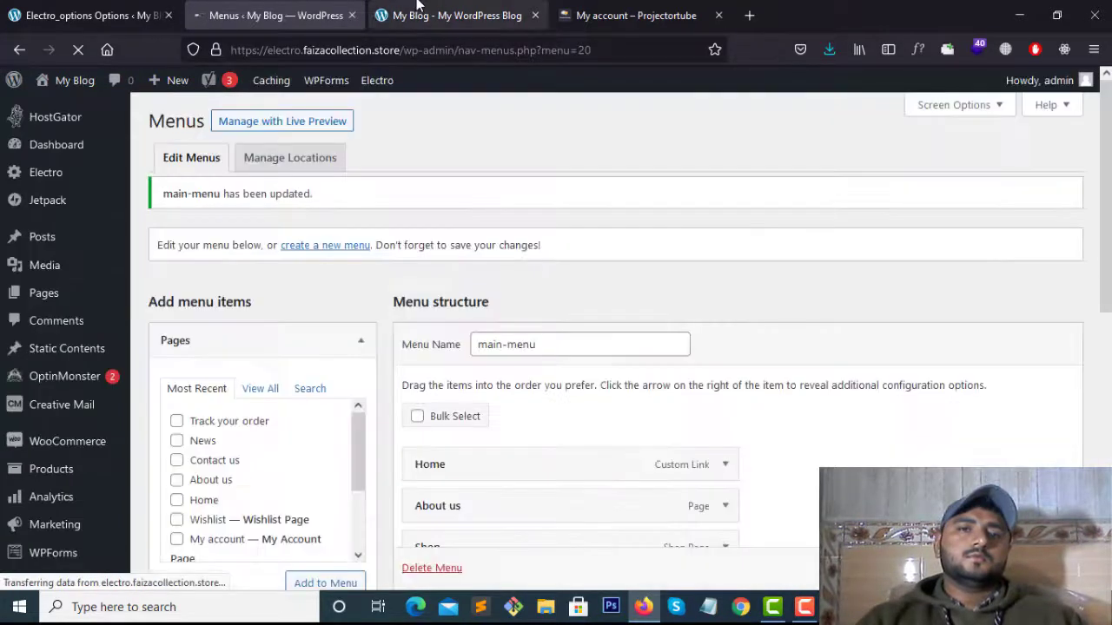
Reload the front page and check the five menu pages in the side menu
click(456, 14)
click(77, 49)
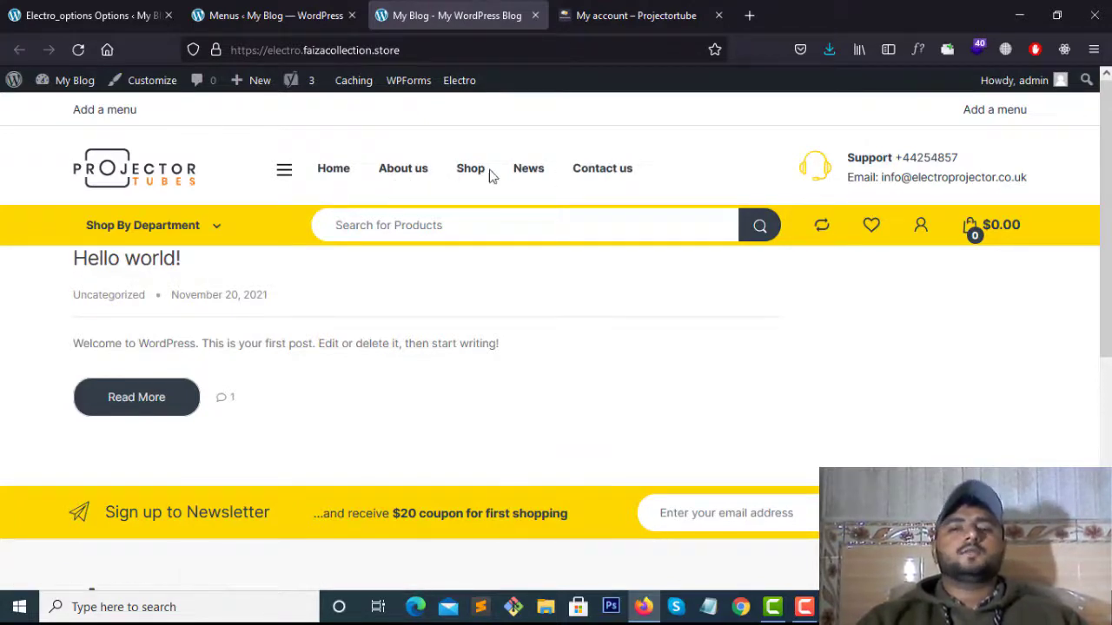
click(286, 174)
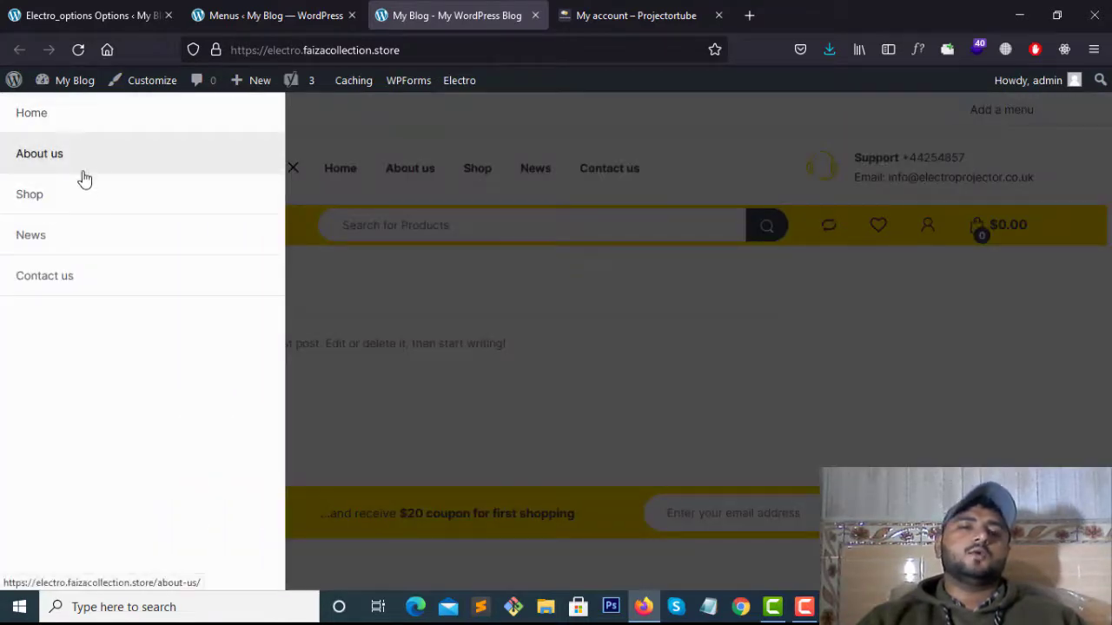
click(712, 304)
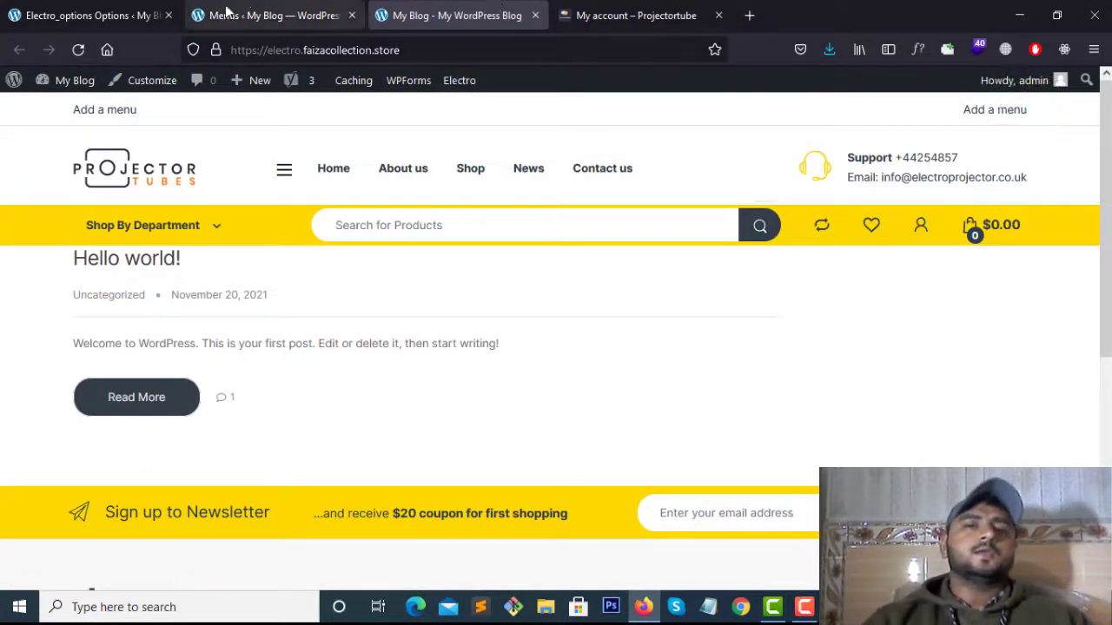
click(276, 7)
Find the Masthead Header Style setting in the Electro theme options
click(87, 15)
scroll(477, 266, up, 3)
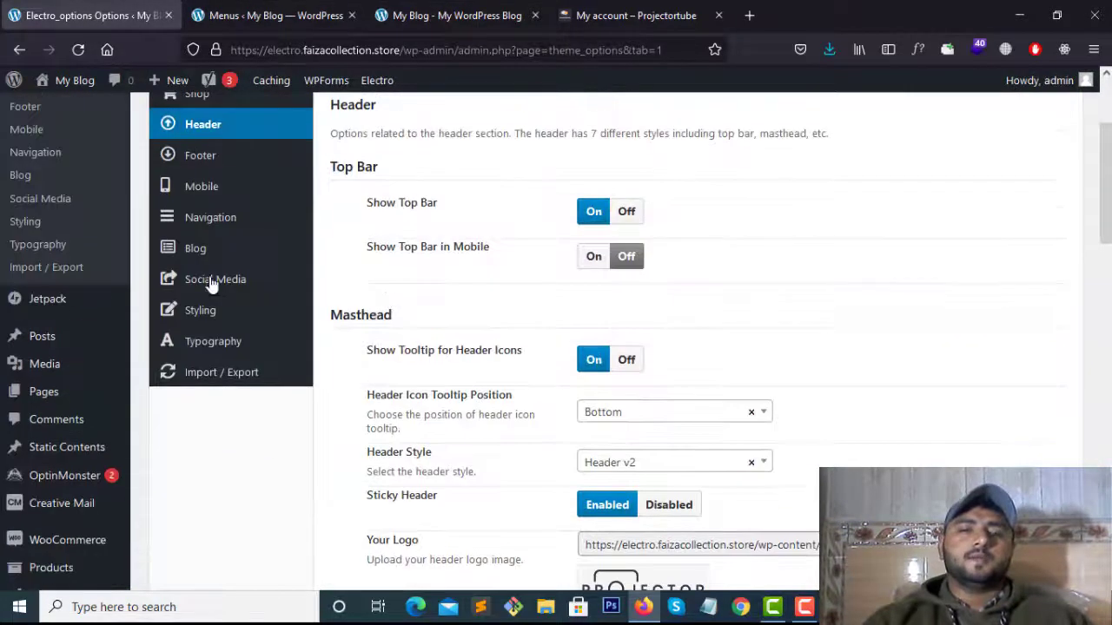
scroll(484, 308, up, 2)
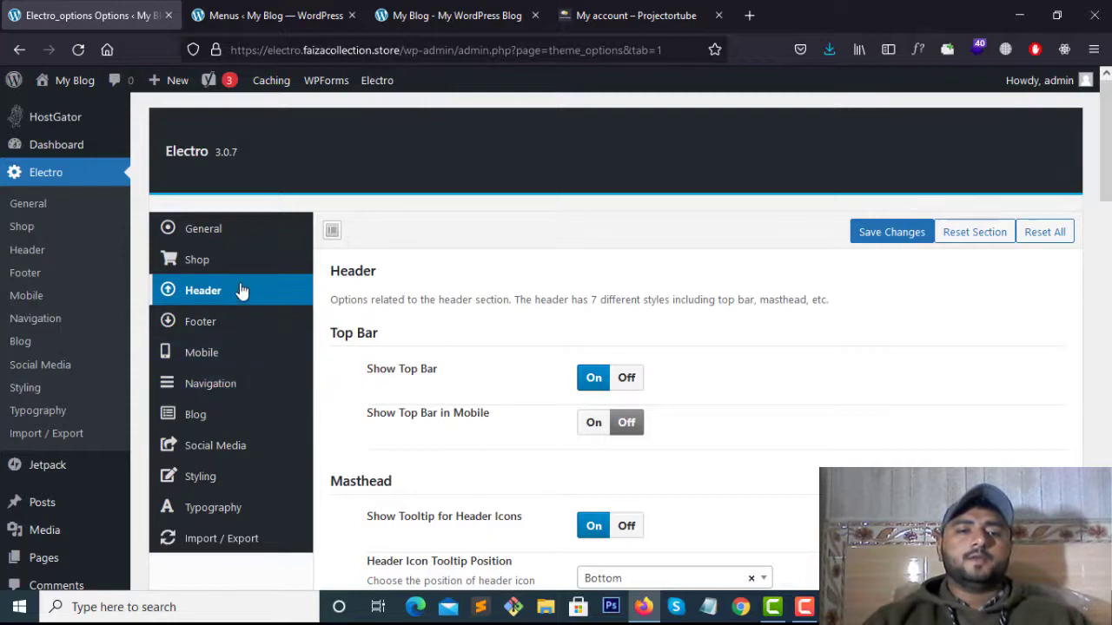
scroll(562, 285, down, 9)
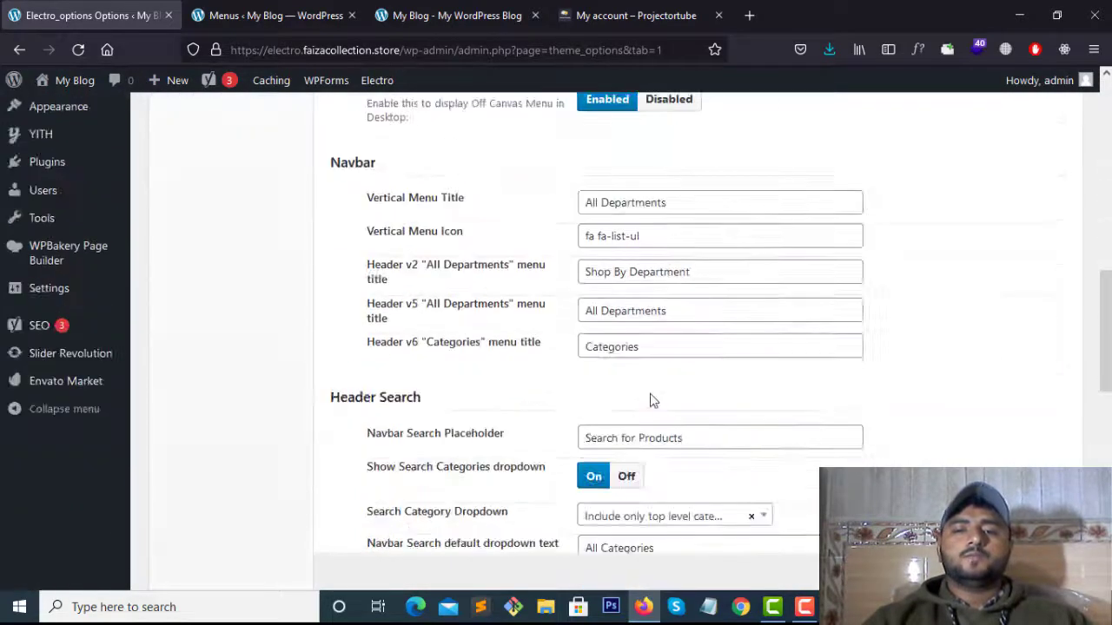
scroll(653, 399, down, 8)
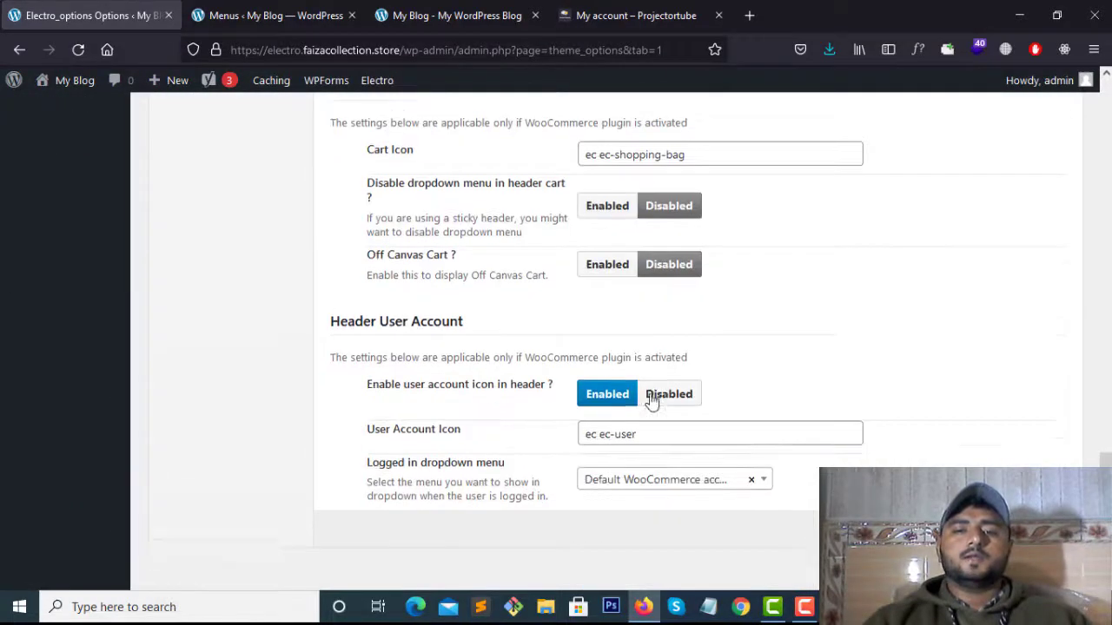
scroll(654, 399, up, 4)
scroll(653, 400, up, 7)
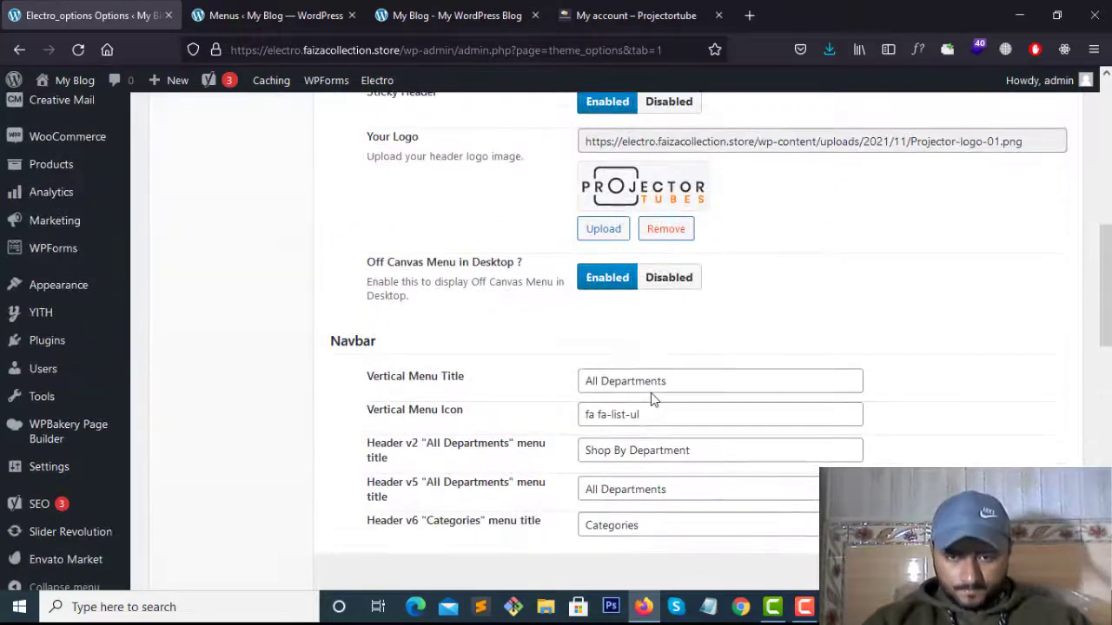
scroll(655, 387, up, 6)
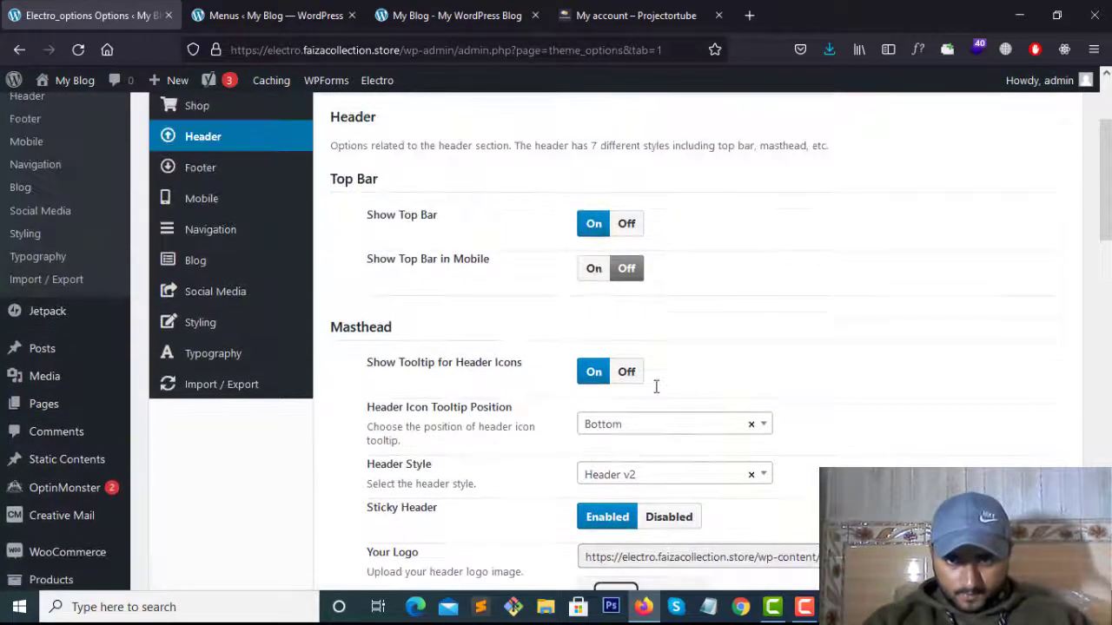
scroll(657, 384, down, 2)
drag(362, 304, 432, 295)
click(521, 293)
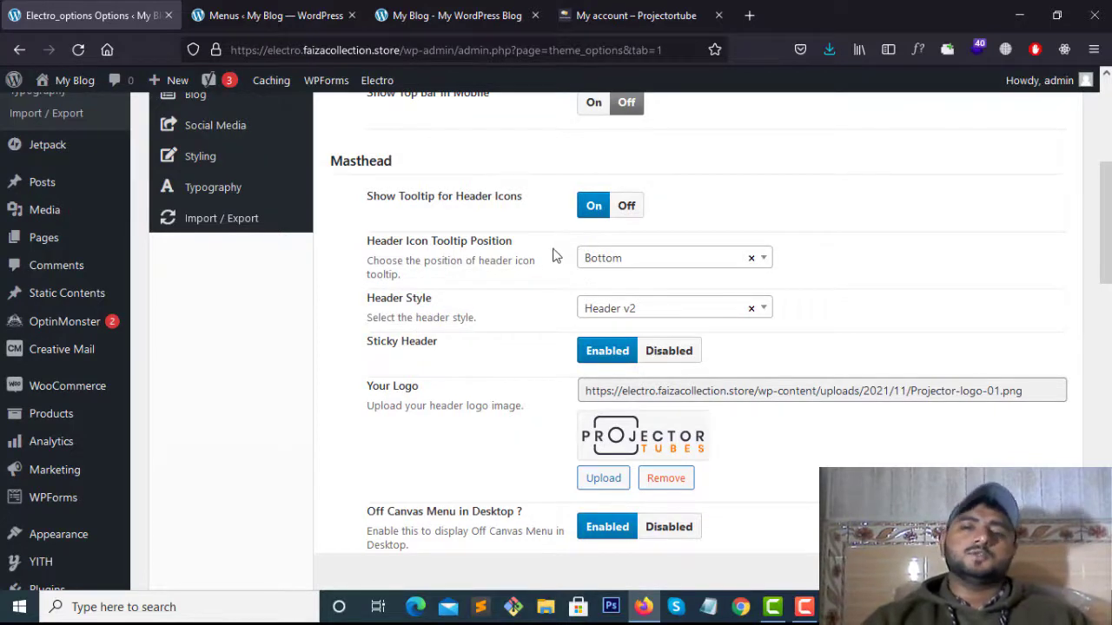
Change the Header Style from Header v2 to Header v3 and save the theme options
click(645, 311)
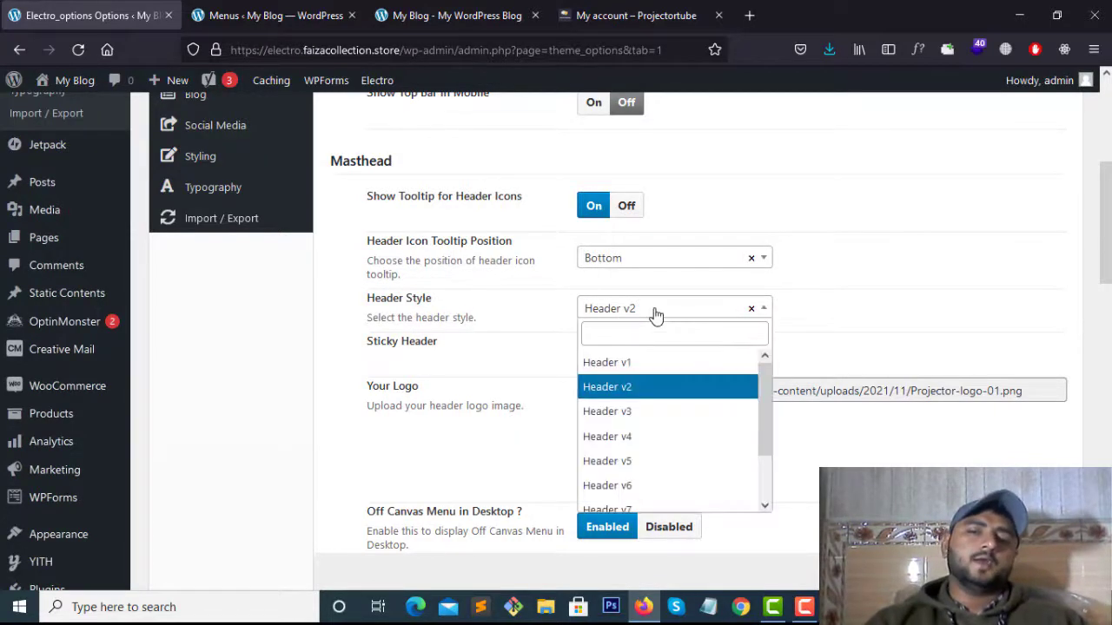
scroll(660, 390, down, 6)
scroll(656, 425, up, 4)
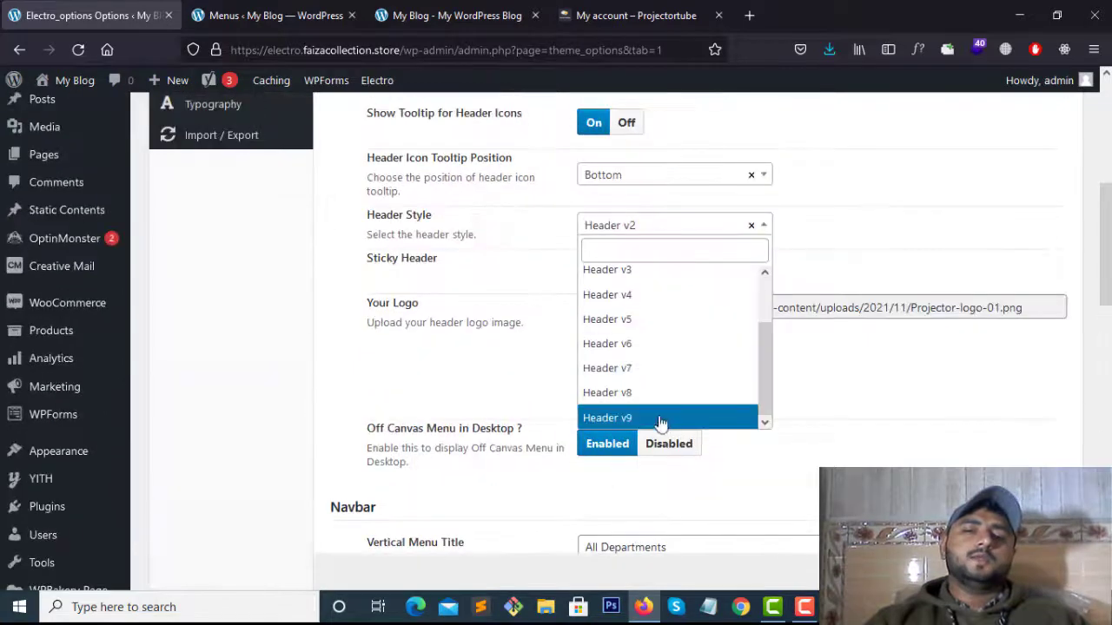
scroll(675, 383, down, 1)
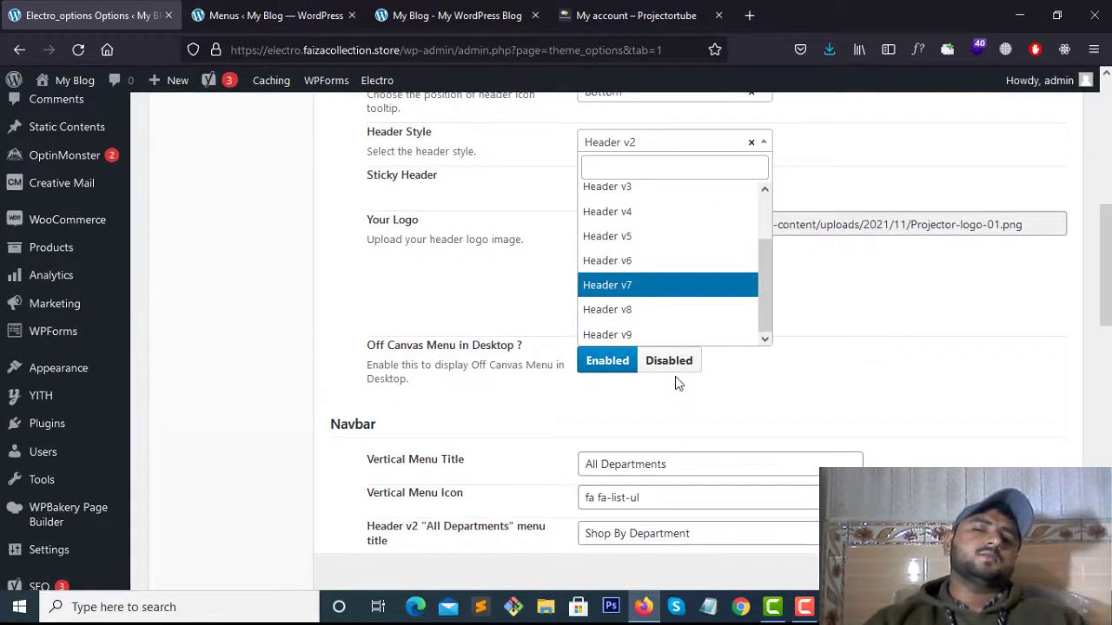
scroll(646, 367, up, 3)
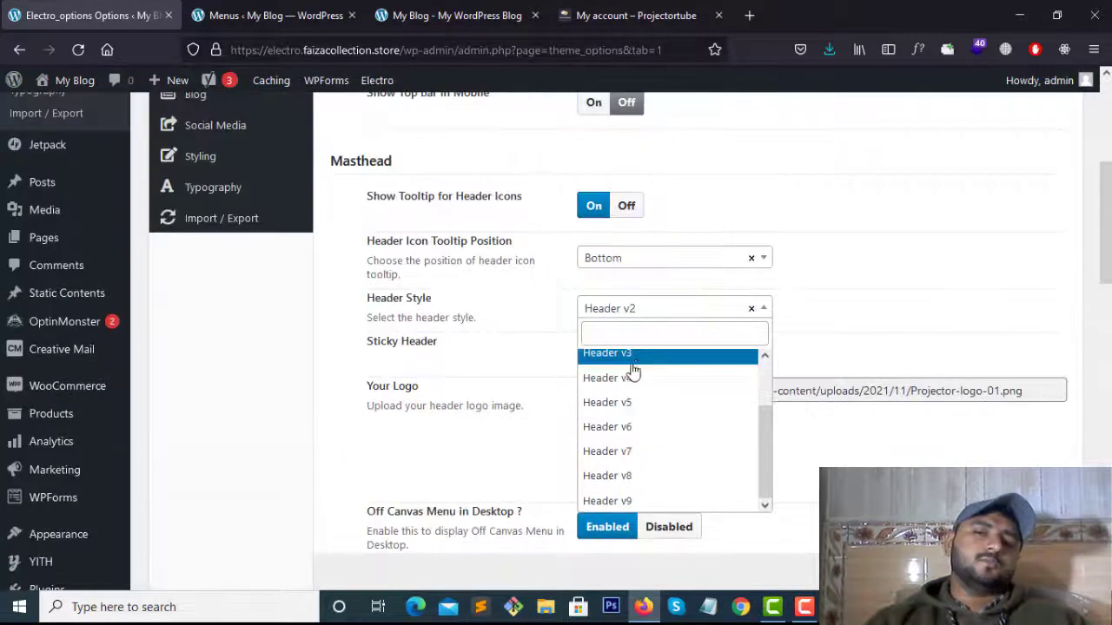
click(653, 355)
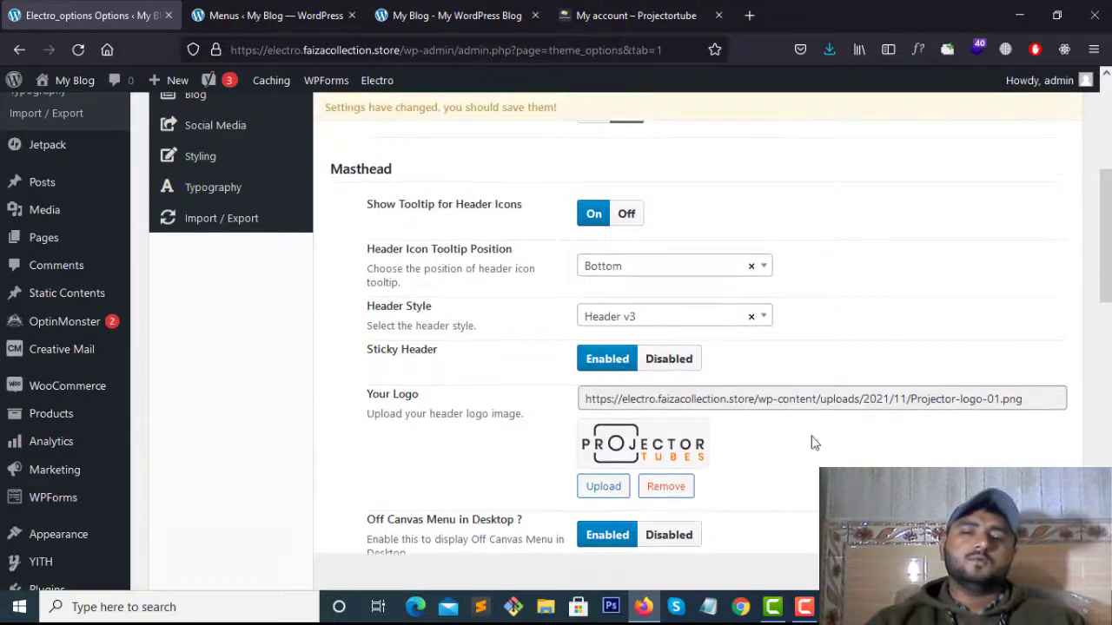
click(881, 573)
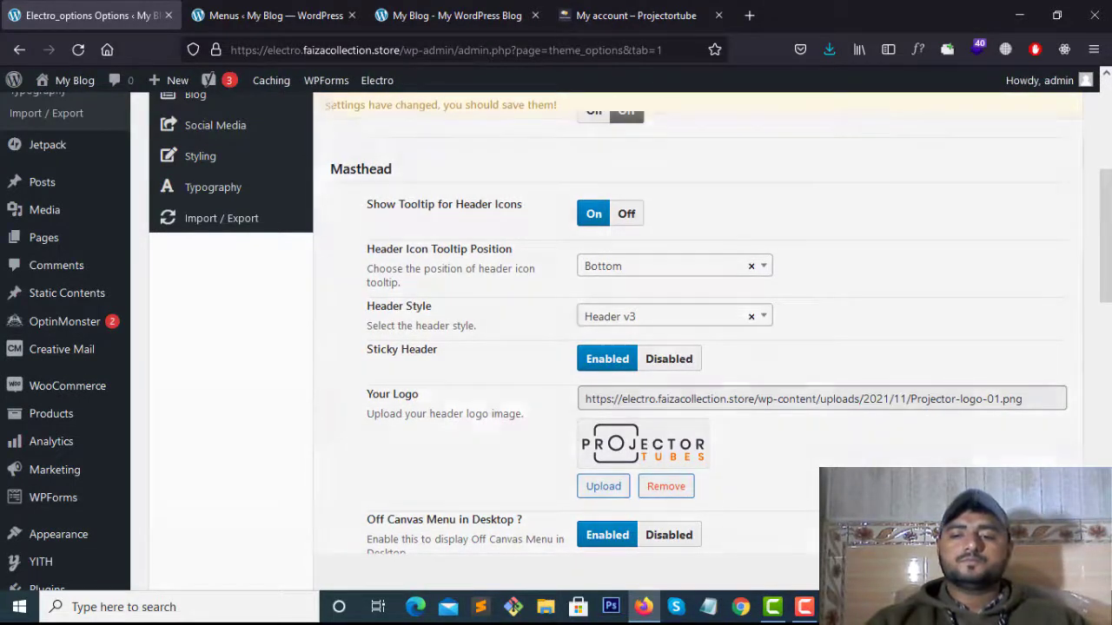
click(804, 607)
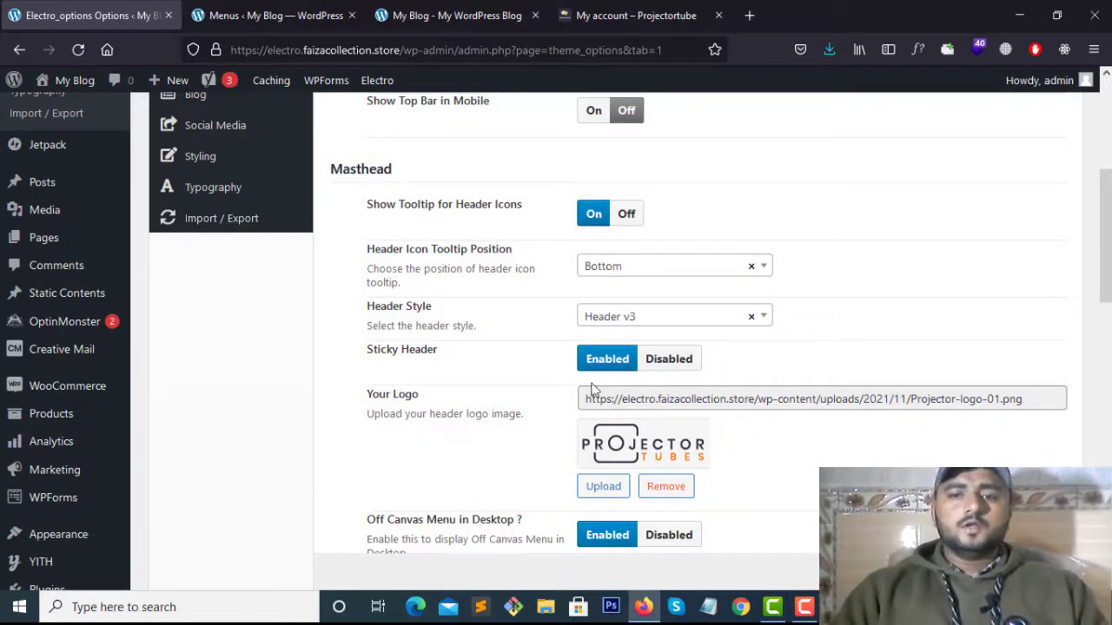
scroll(561, 345, down, 5)
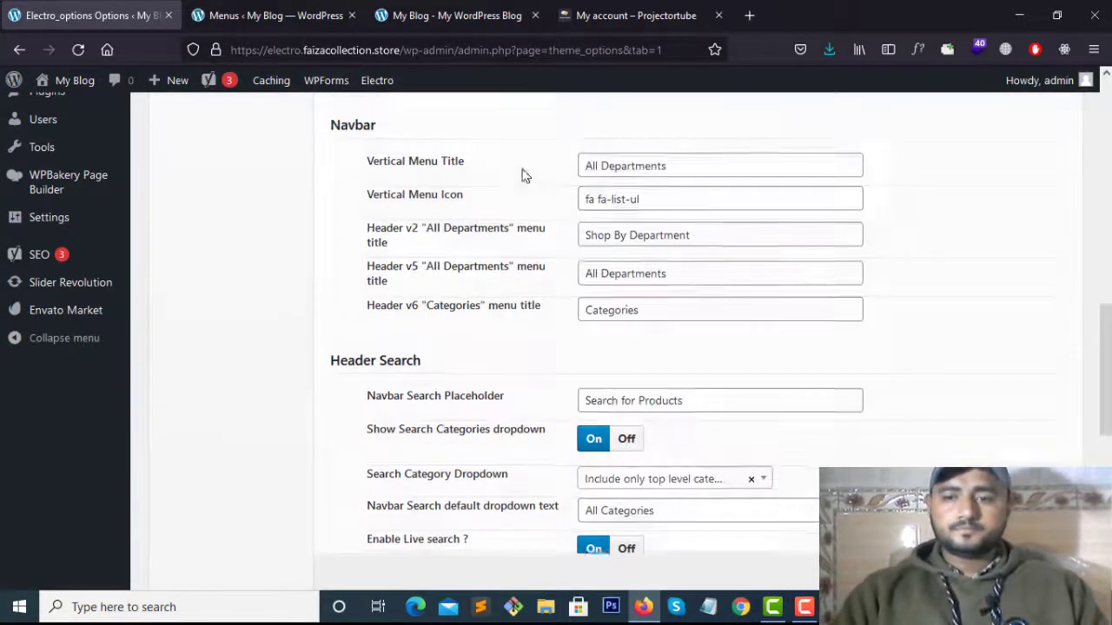
click(461, 15)
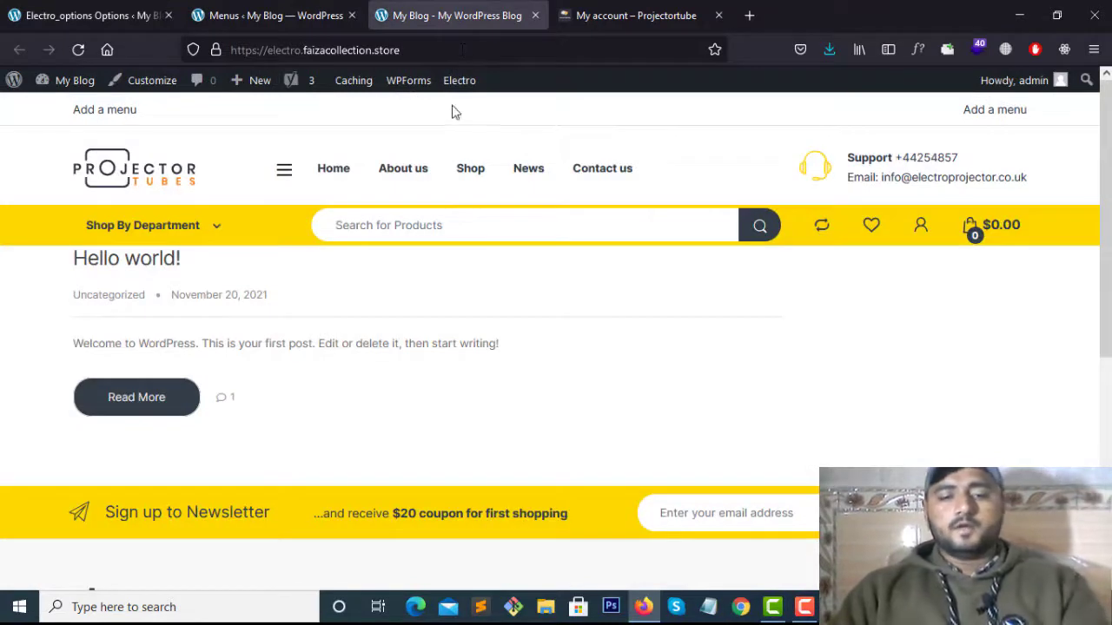
Reload the storefront to show Header v3, then test the side menu and search box
click(459, 80)
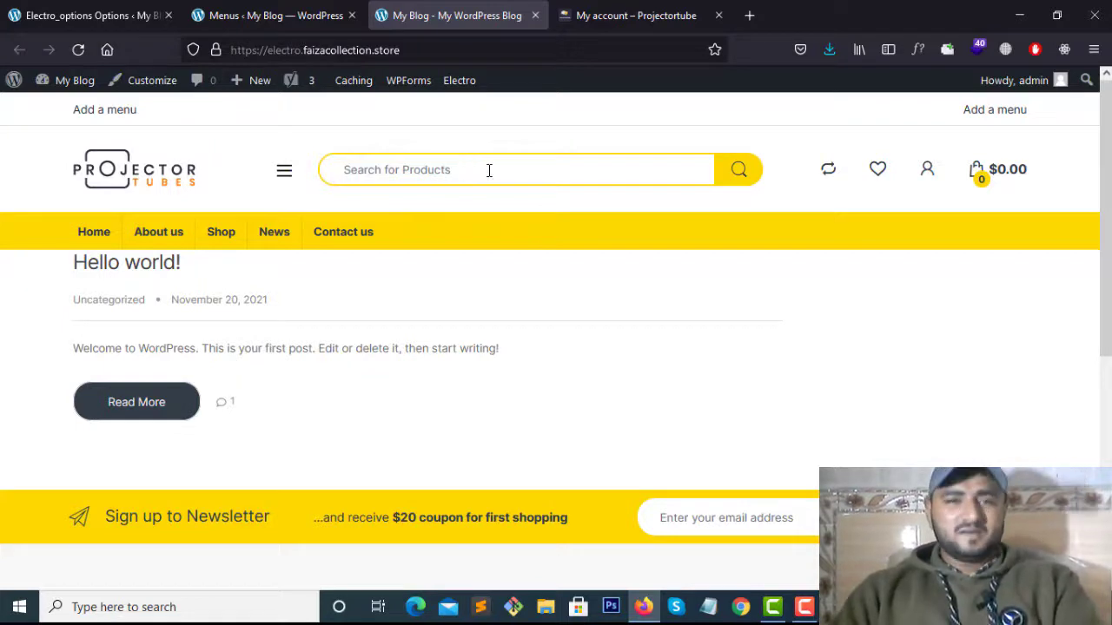
click(285, 174)
click(290, 172)
click(284, 174)
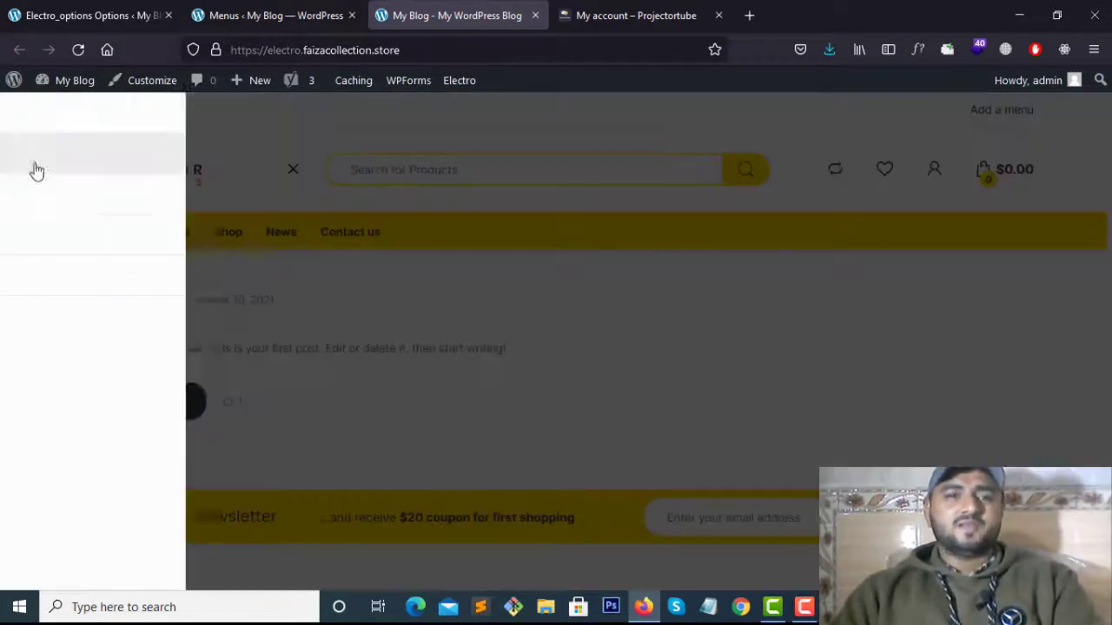
click(328, 224)
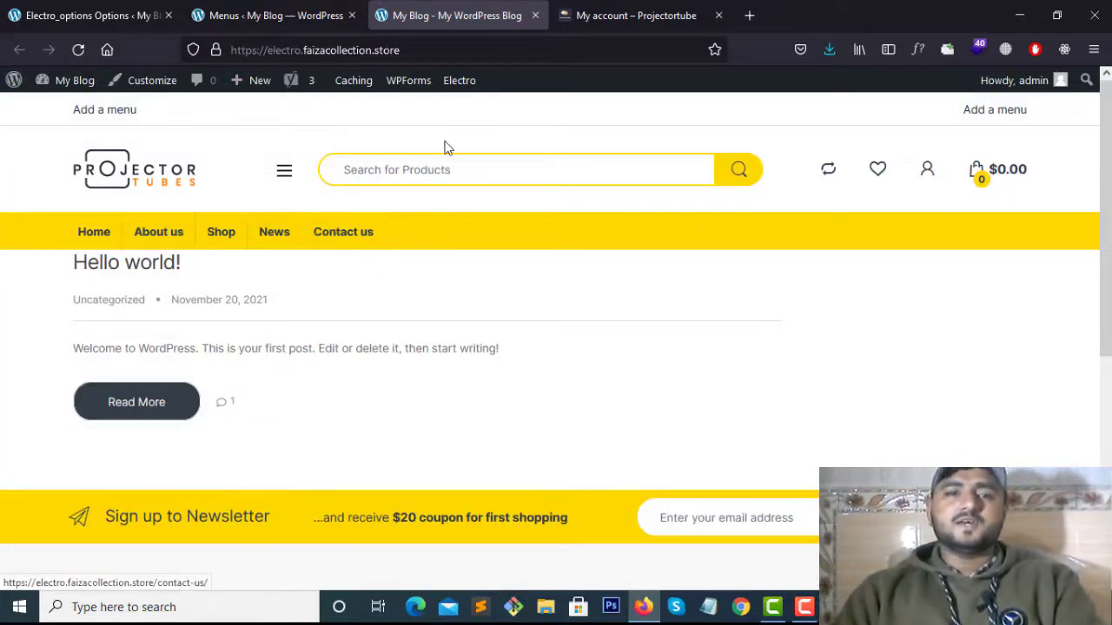
click(429, 168)
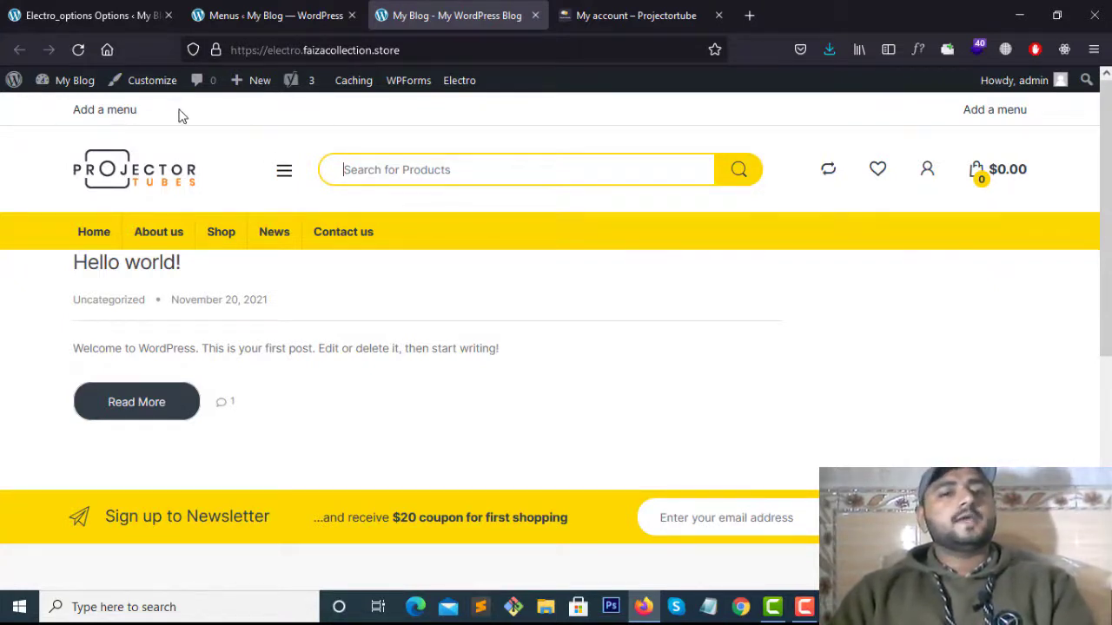
Compare the live Projector Tubes home page against the WordPress test site
click(621, 14)
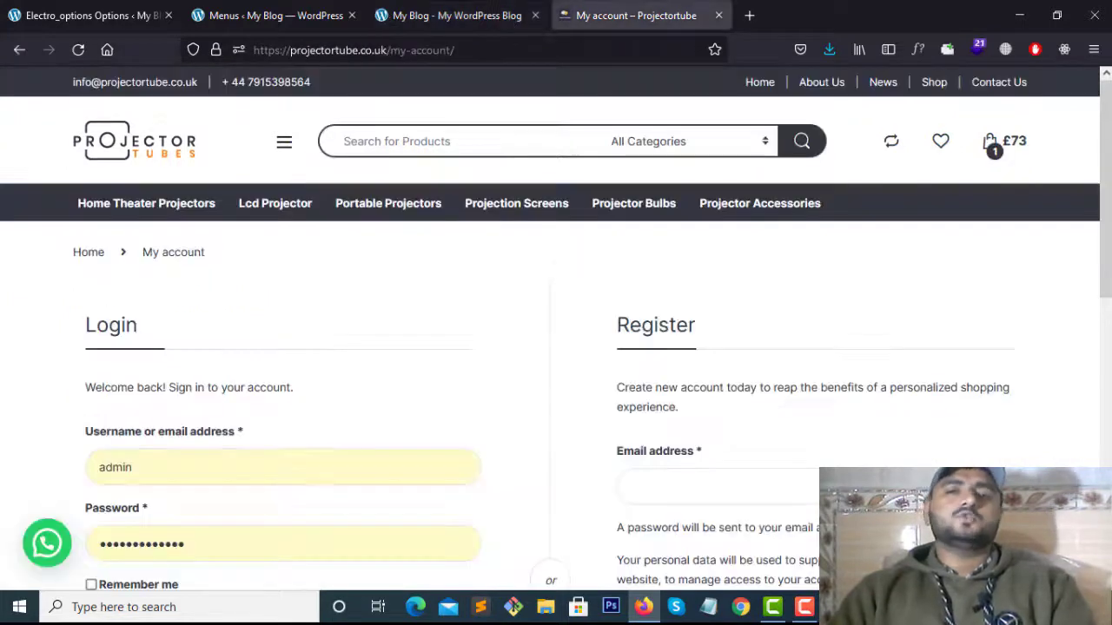
click(165, 153)
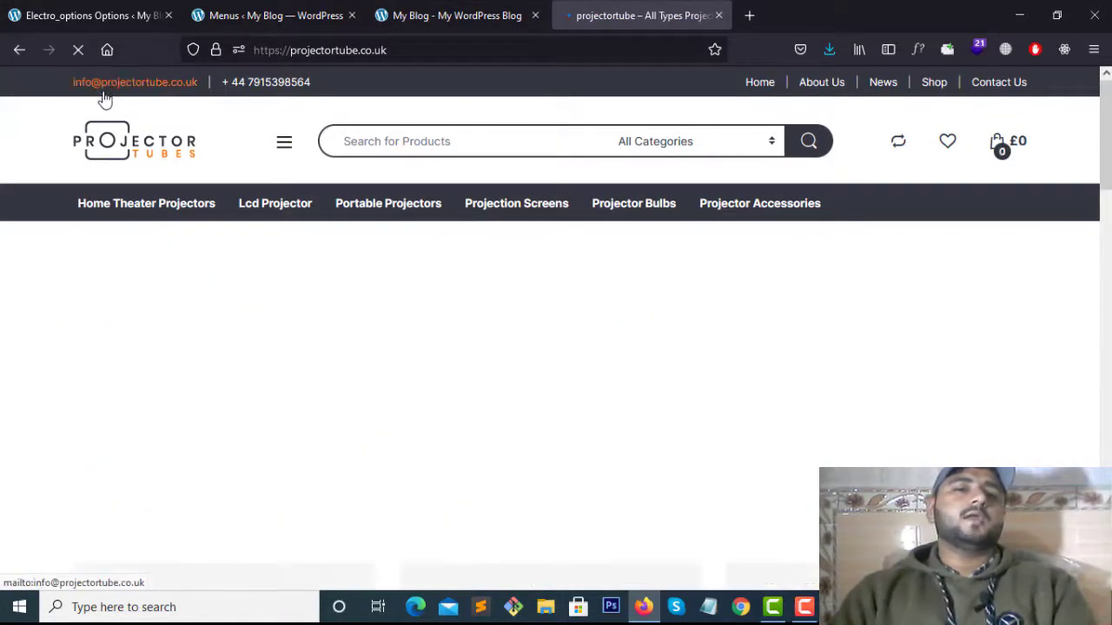
click(423, 10)
click(569, 16)
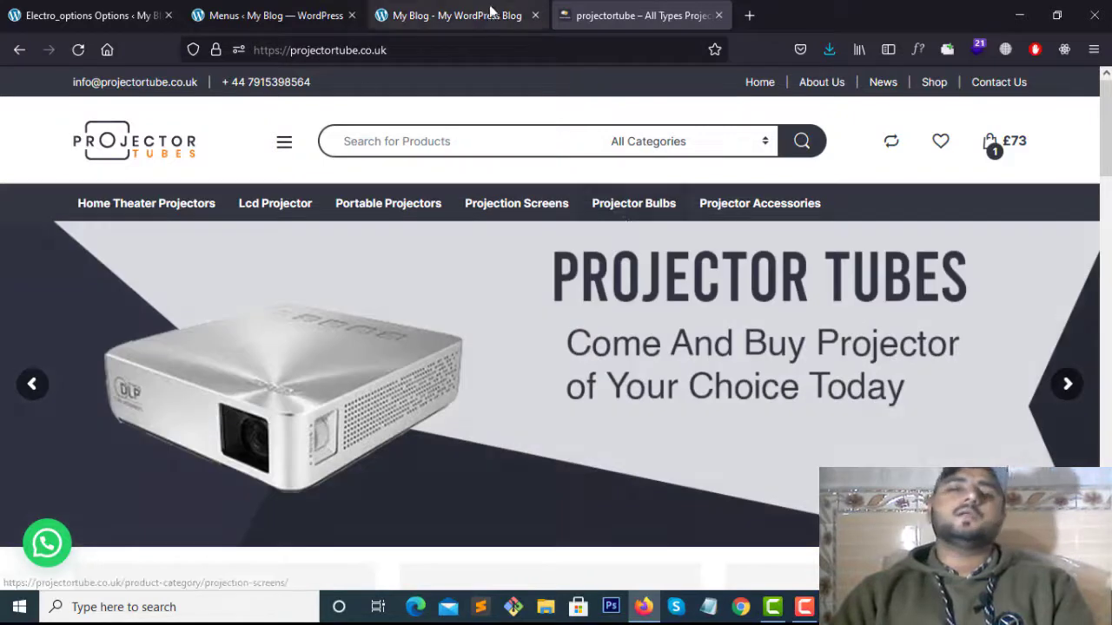
click(486, 14)
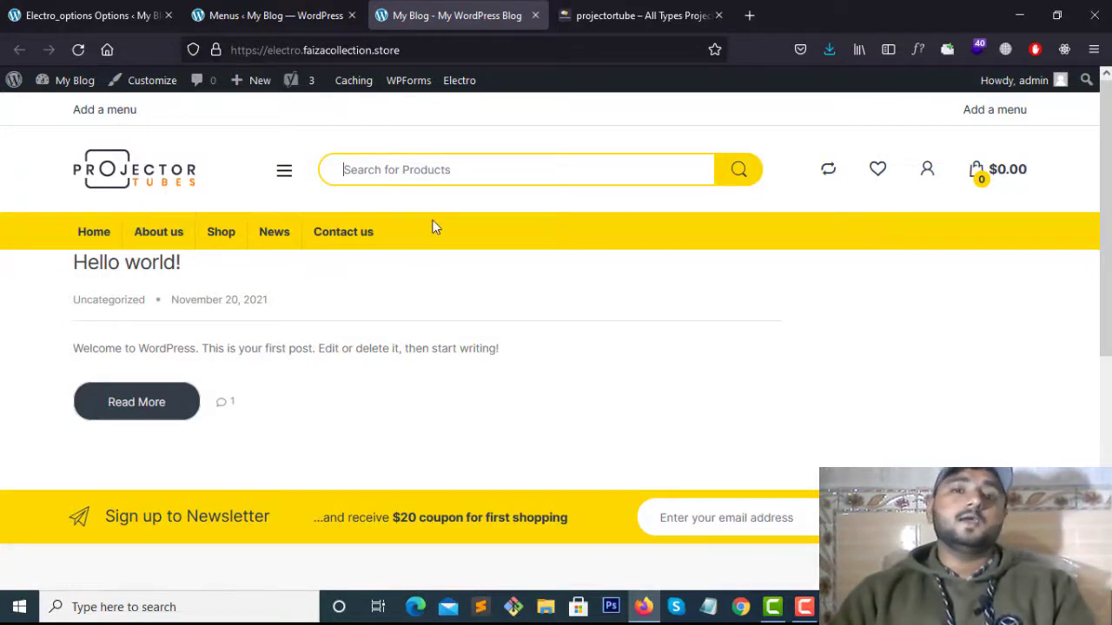
click(634, 14)
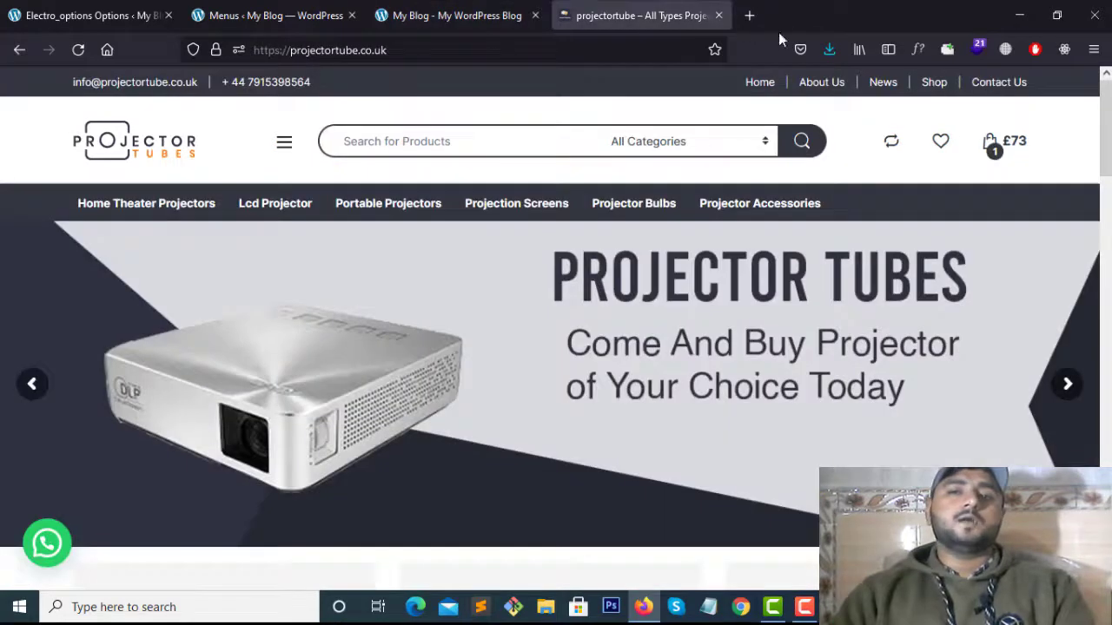
Load themeforest.net in a new tab, then return to the blog's Projector Tubes storefront
click(753, 15)
click(544, 50)
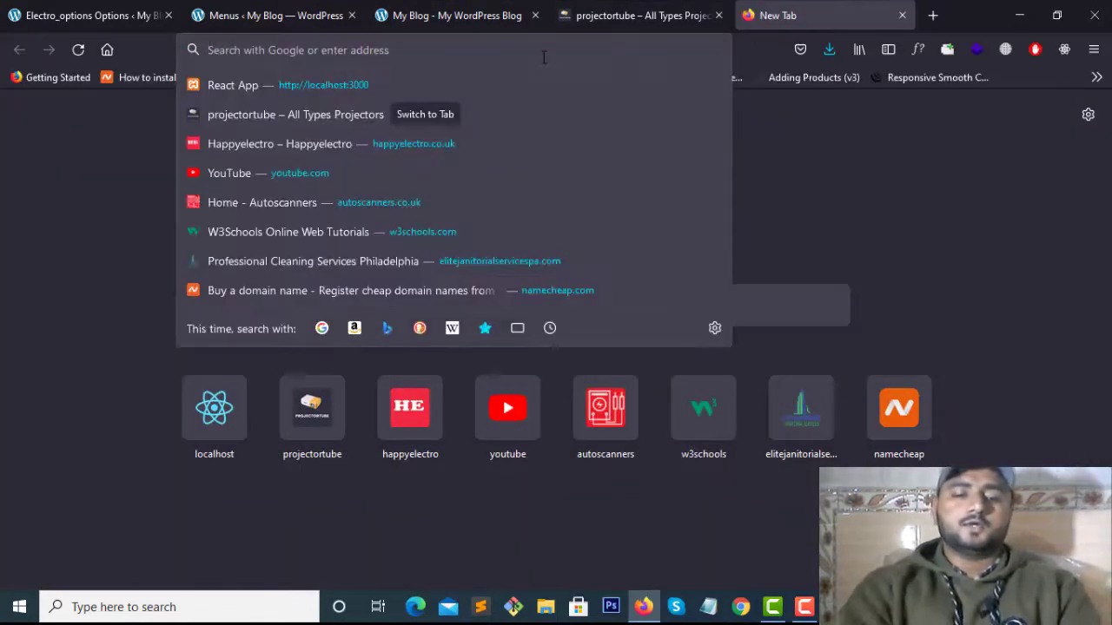
text(e)
key(BackSpace)
key(BackSpace)
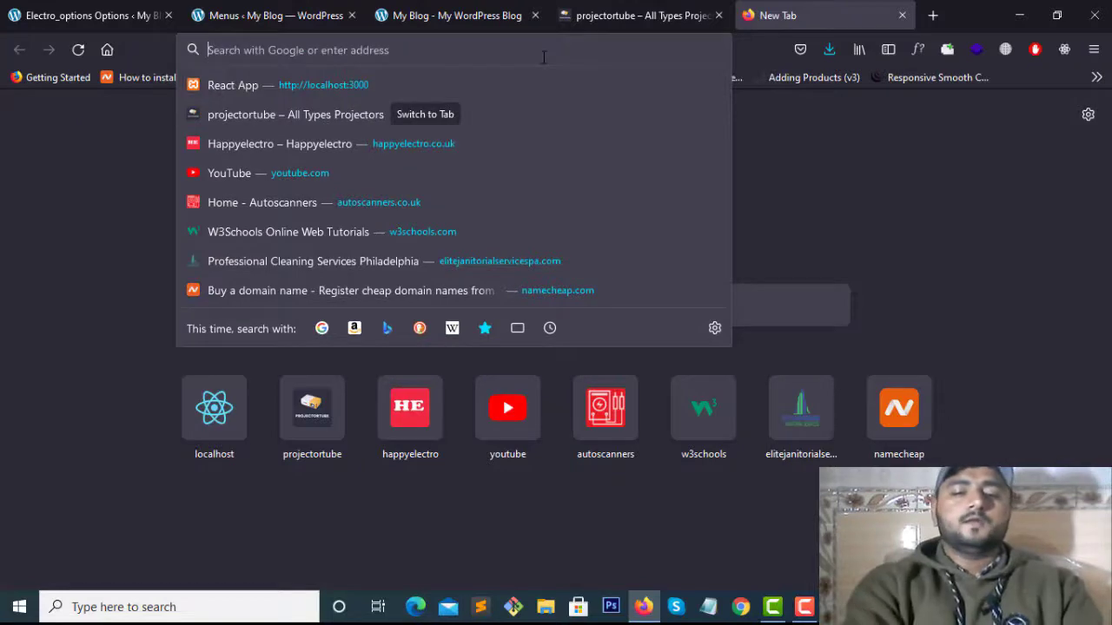
text(themeforest.net/)
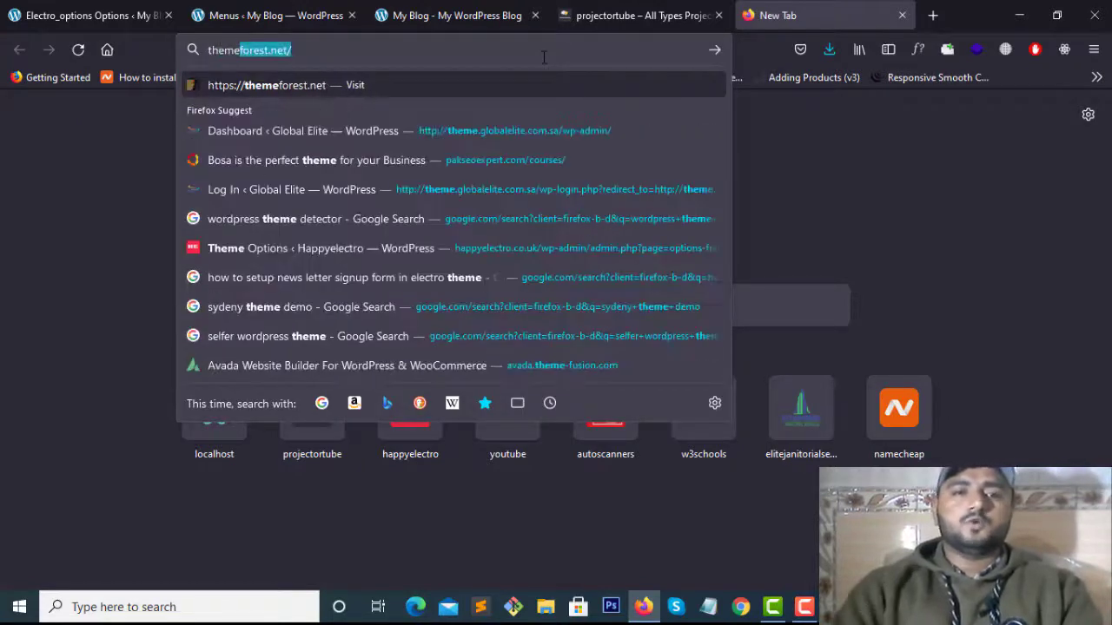
key(Return)
click(626, 15)
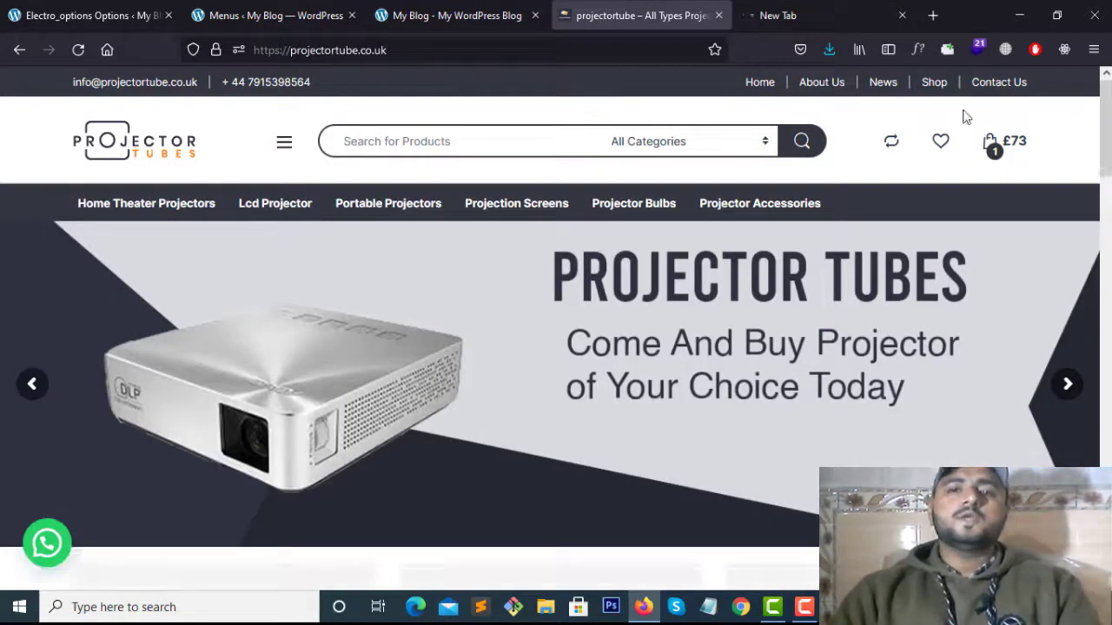
click(482, 12)
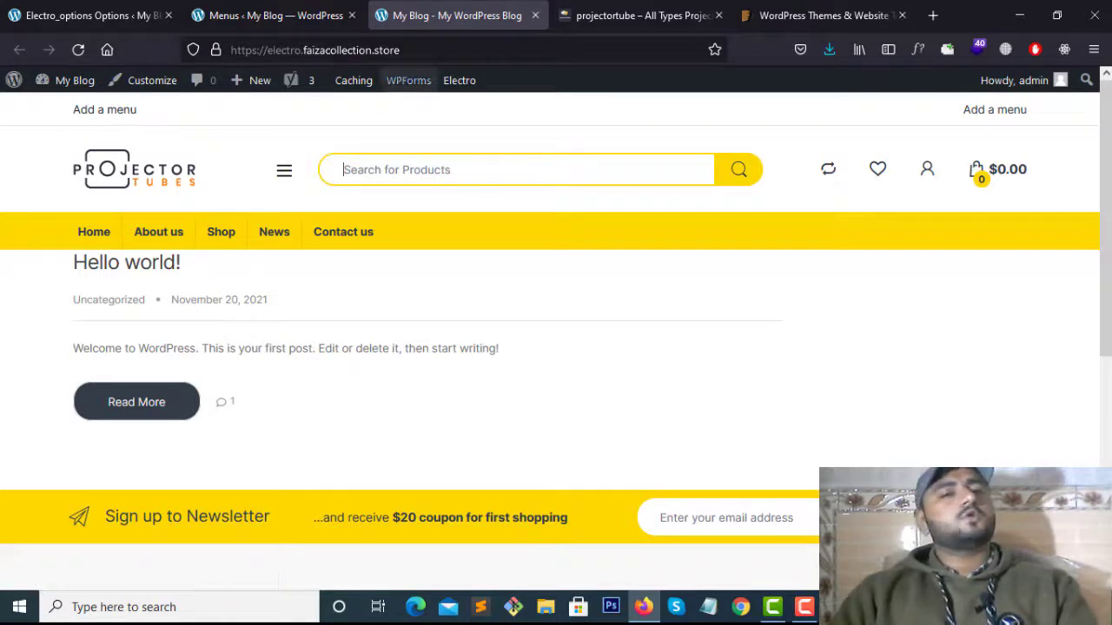
Review the Electro Top Bar header options, glance at the storefront, and return to main-menu
click(269, 15)
click(92, 15)
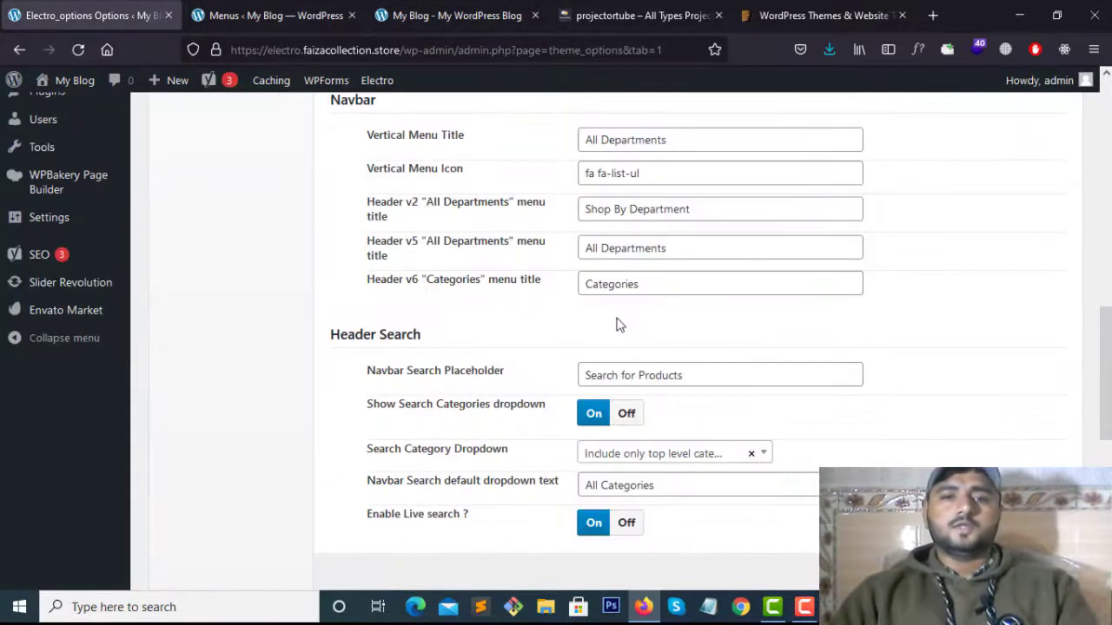
scroll(429, 267, up, 5)
scroll(429, 267, up, 3)
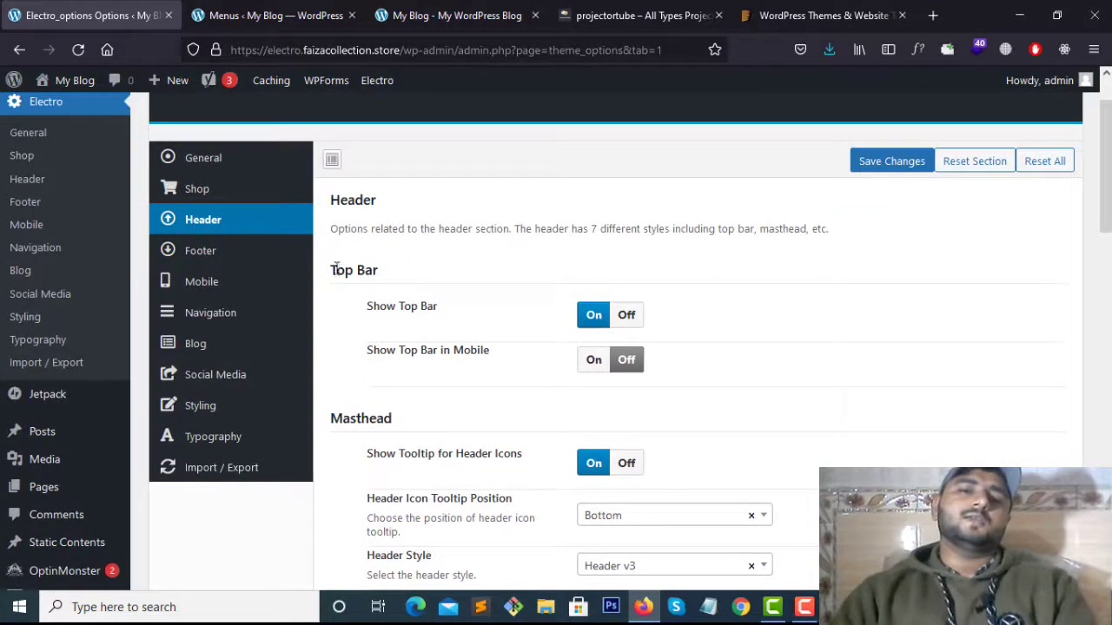
drag(332, 269, 405, 270)
right_click(406, 267)
click(365, 373)
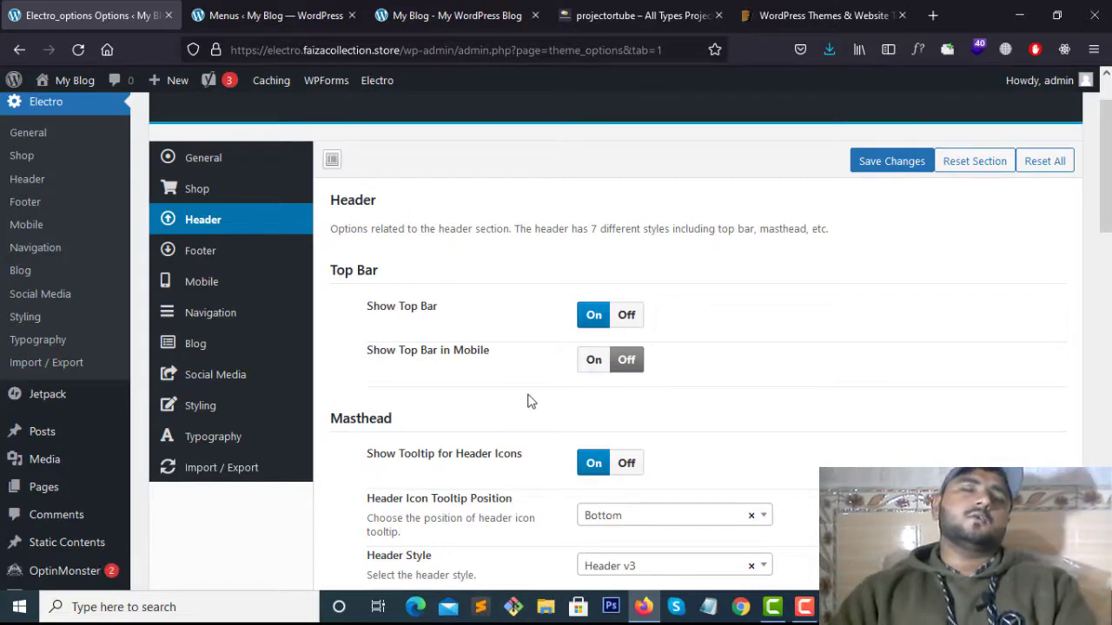
click(456, 15)
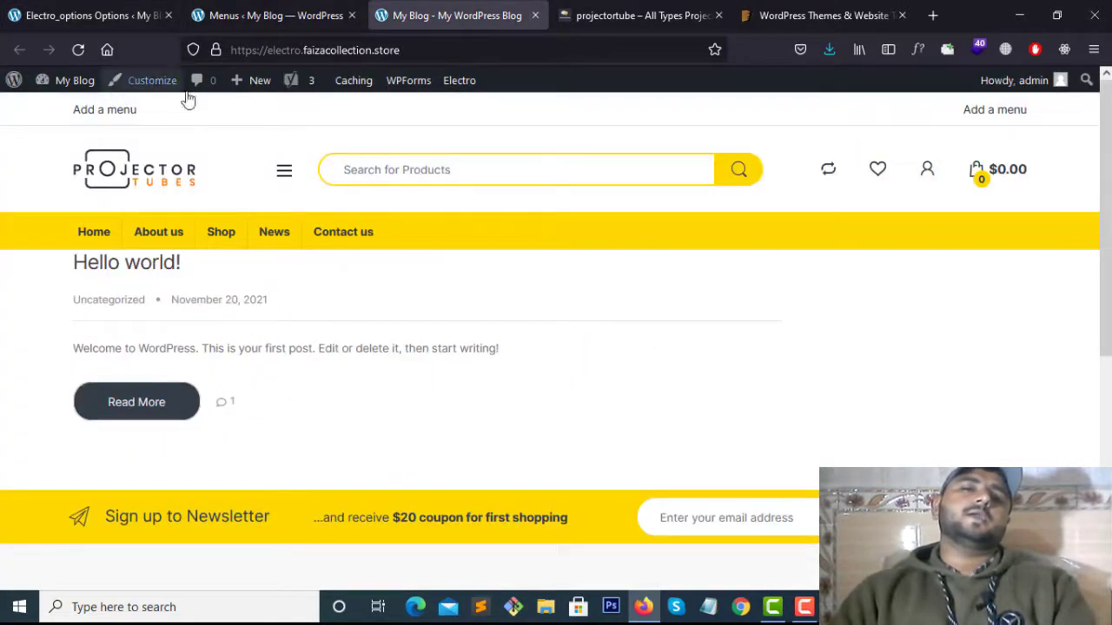
click(283, 13)
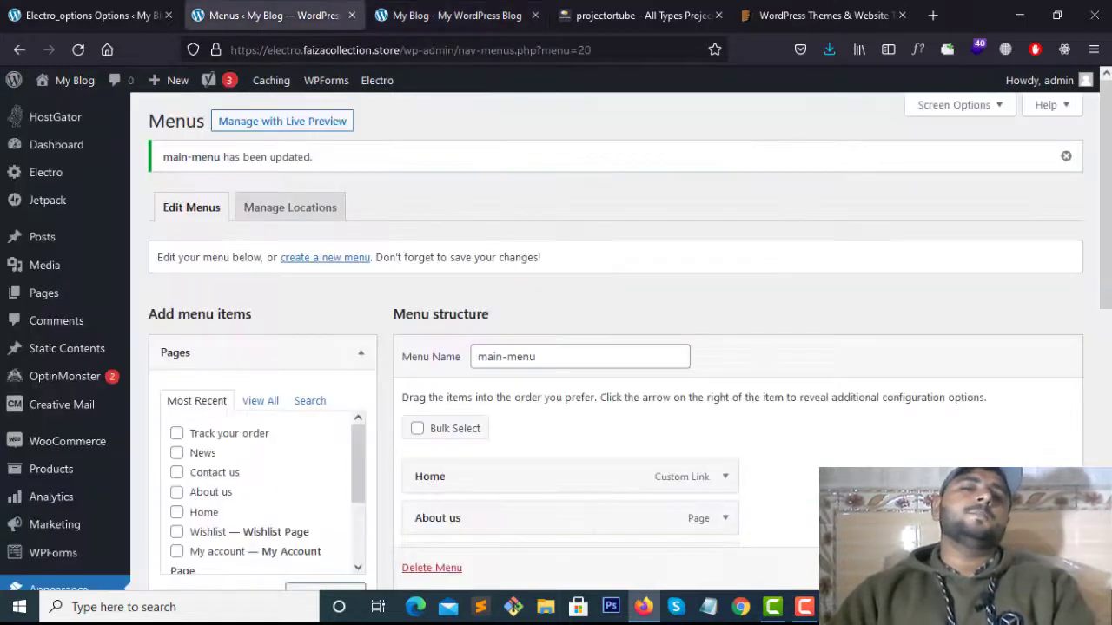
Check the live storefront again, then scroll through the main-menu editor
click(456, 16)
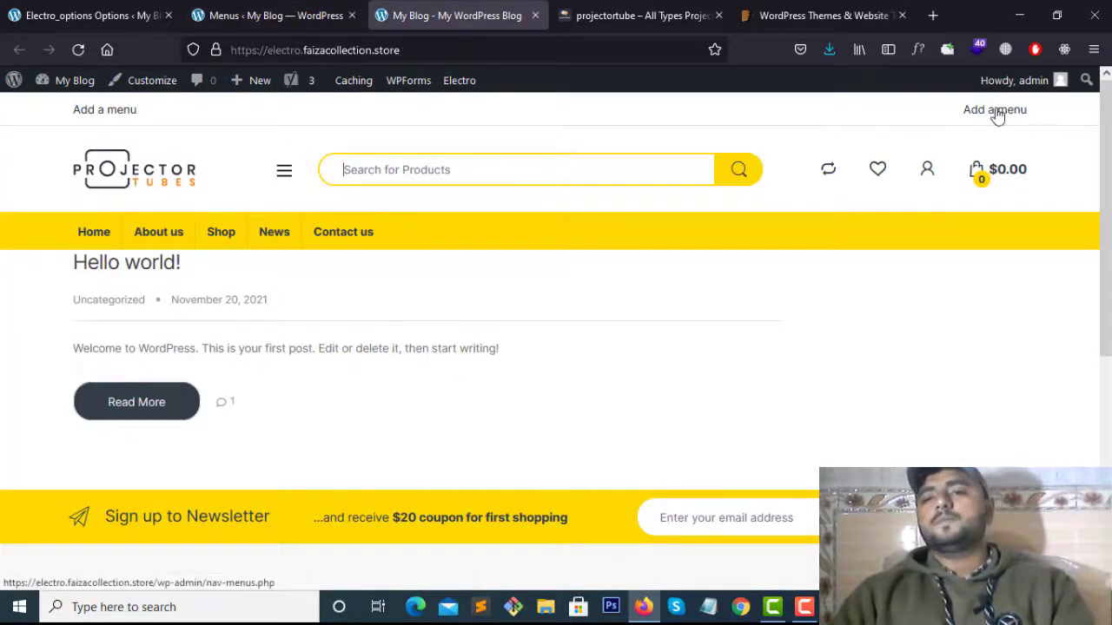
click(306, 15)
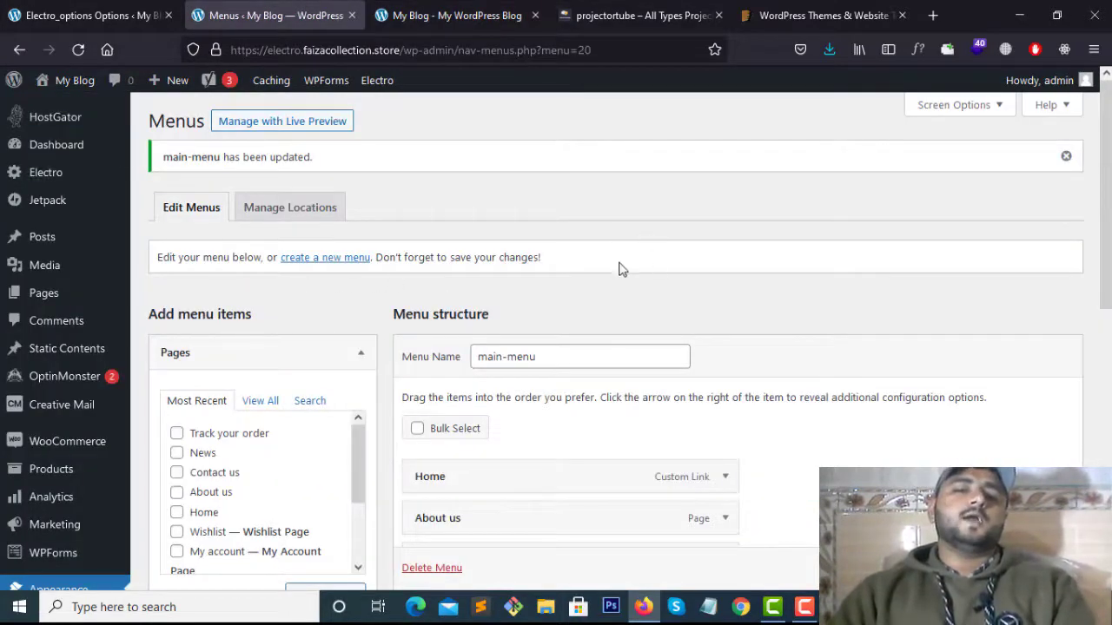
scroll(618, 270, down, 3)
scroll(441, 337, down, 1)
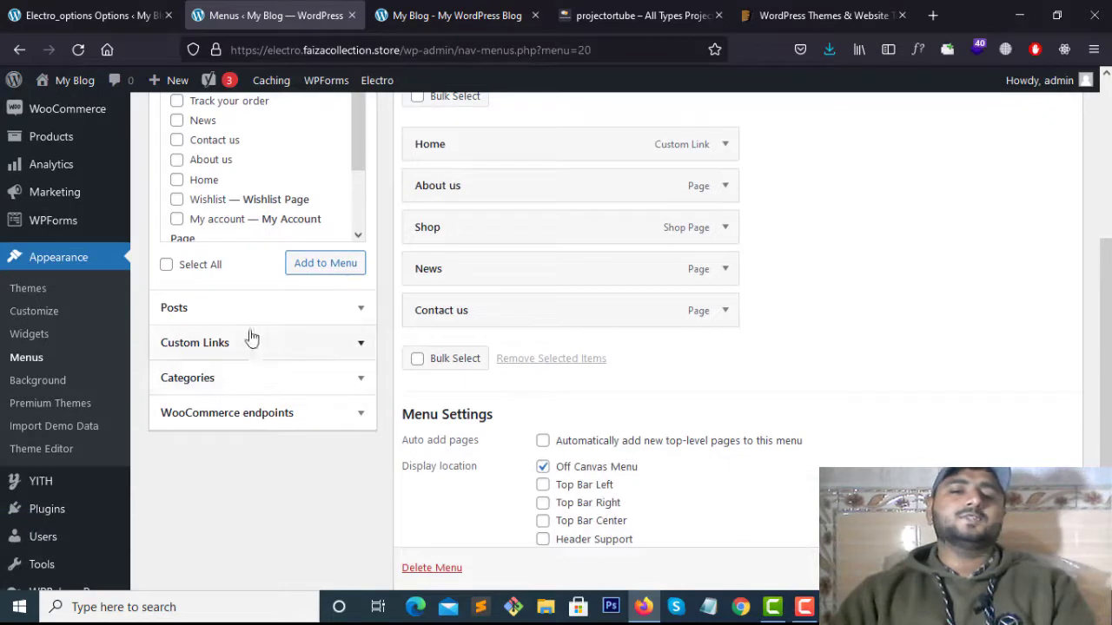
scroll(281, 360, up, 2)
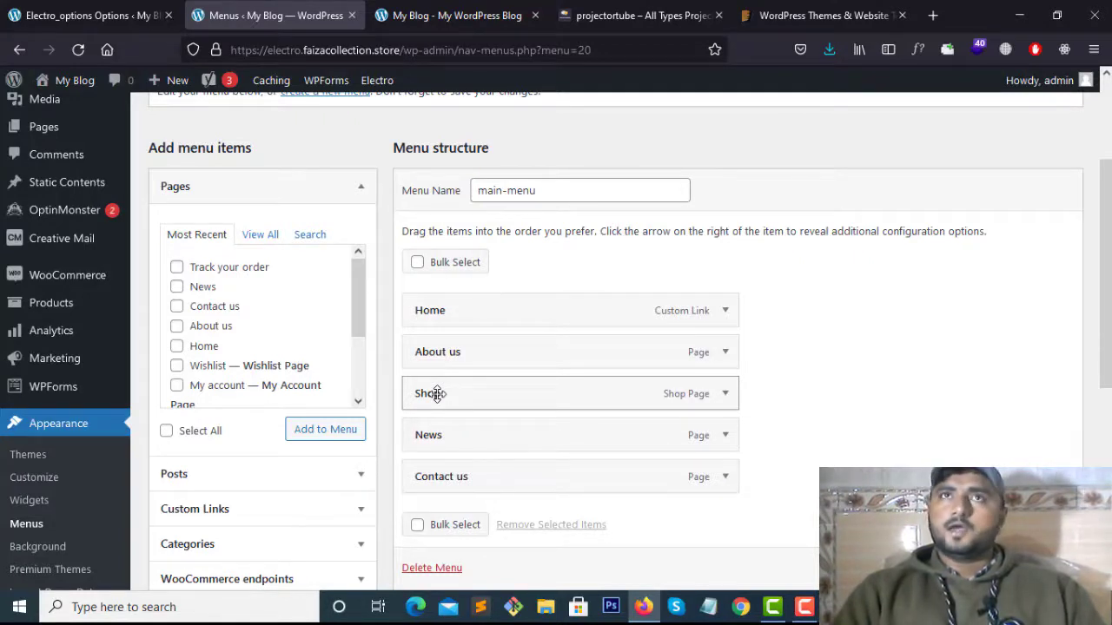
scroll(435, 395, down, 2)
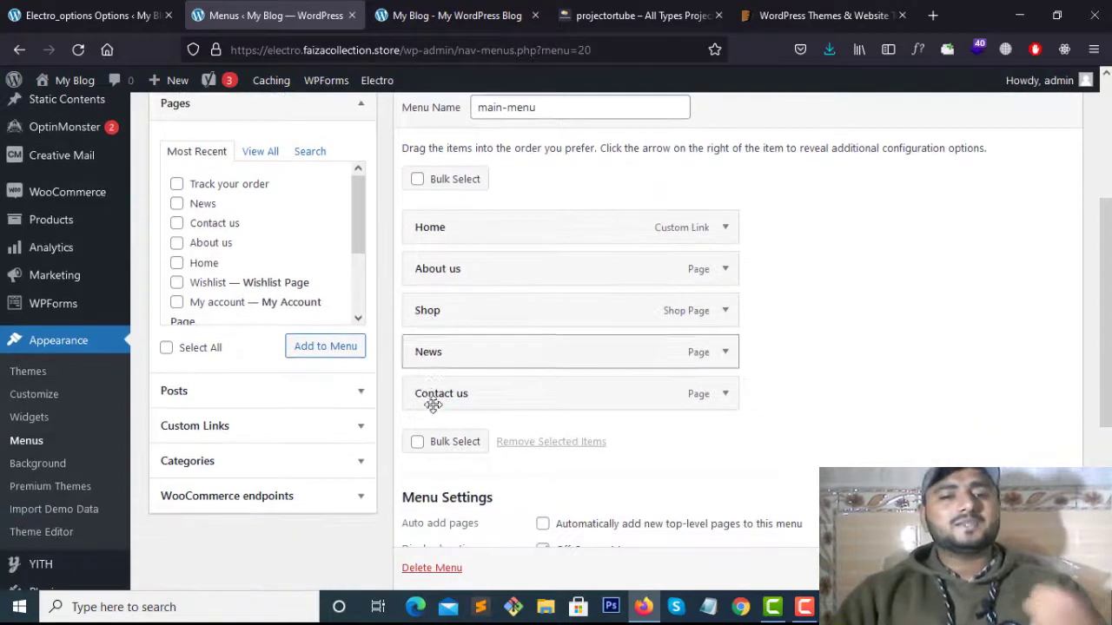
Expand the Custom Links panel and look over its Link Text and URL fields
click(340, 427)
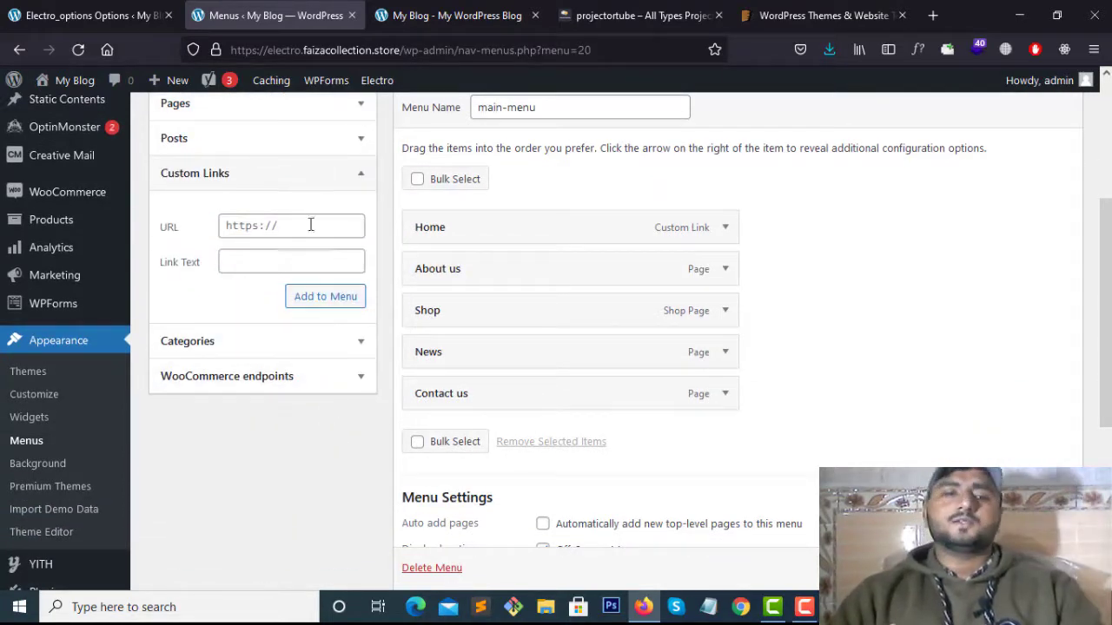
click(254, 264)
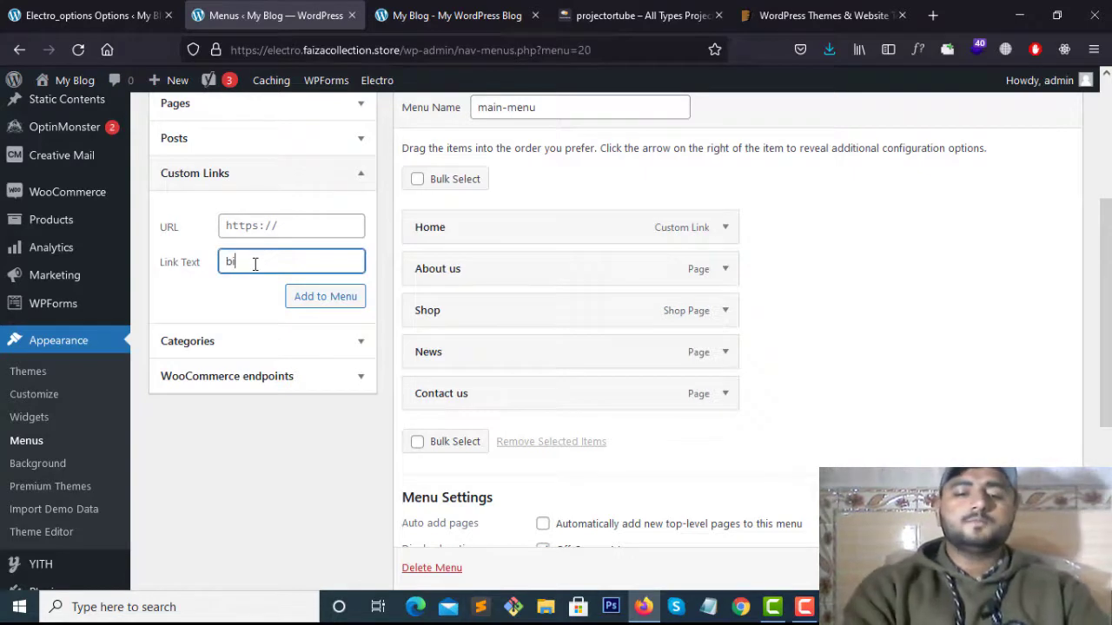
click(312, 227)
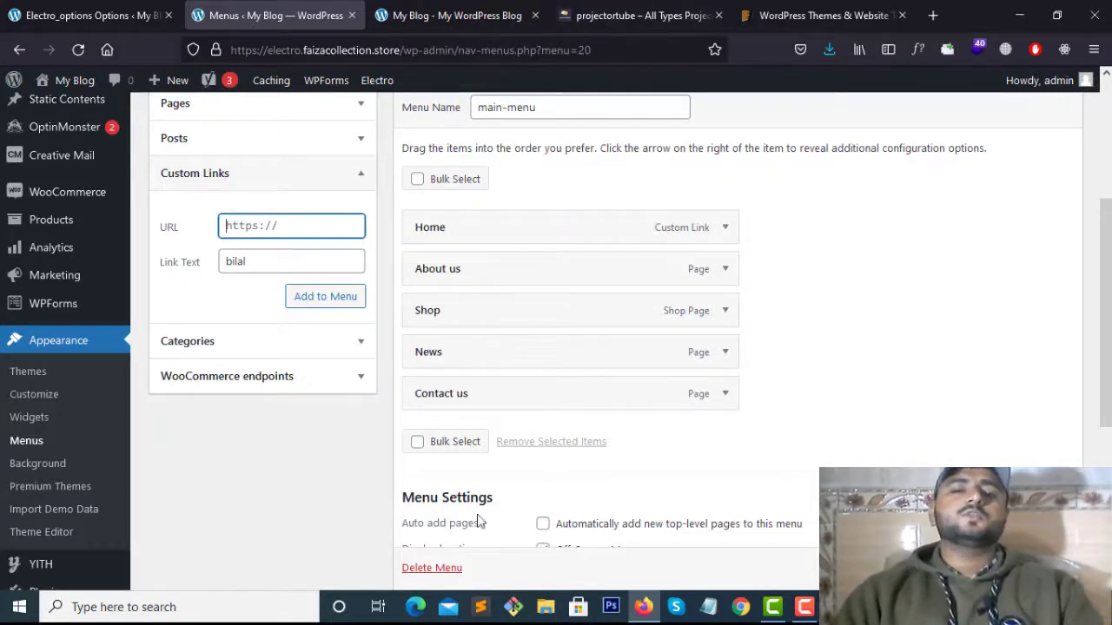
scroll(479, 522, down, 3)
Compare the storefront with the Projector Tubes reference, then start a new menu
click(460, 15)
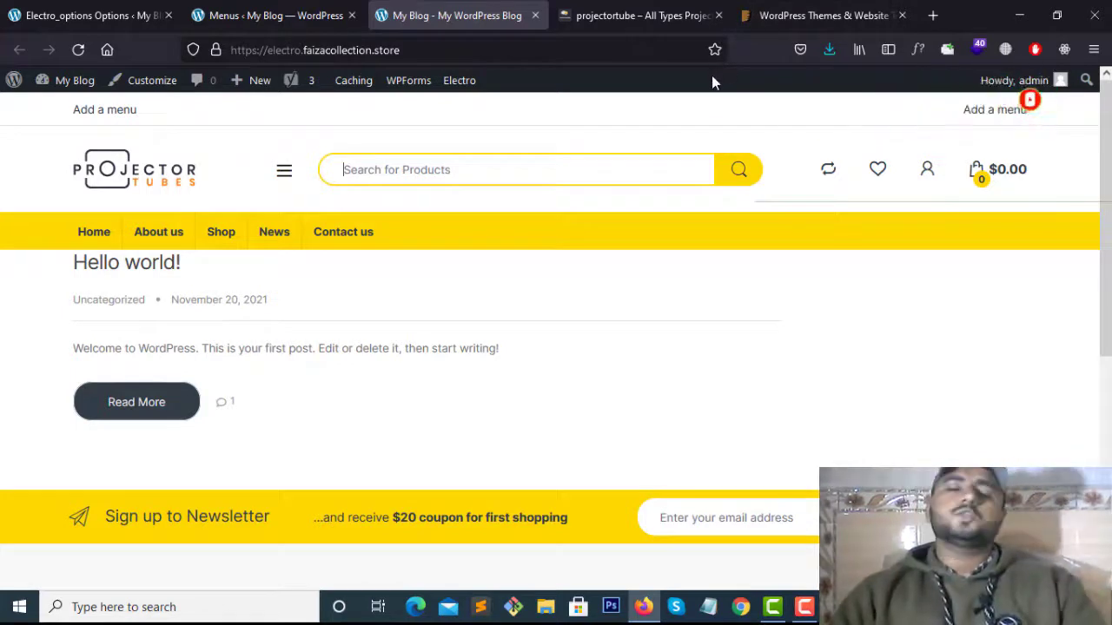
click(629, 16)
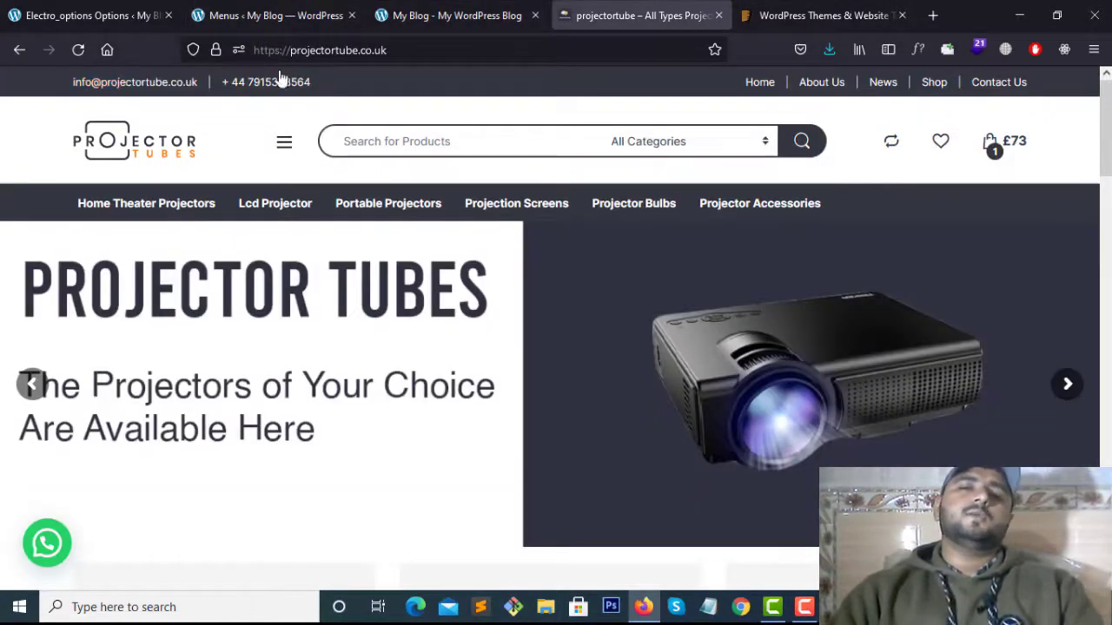
click(379, 16)
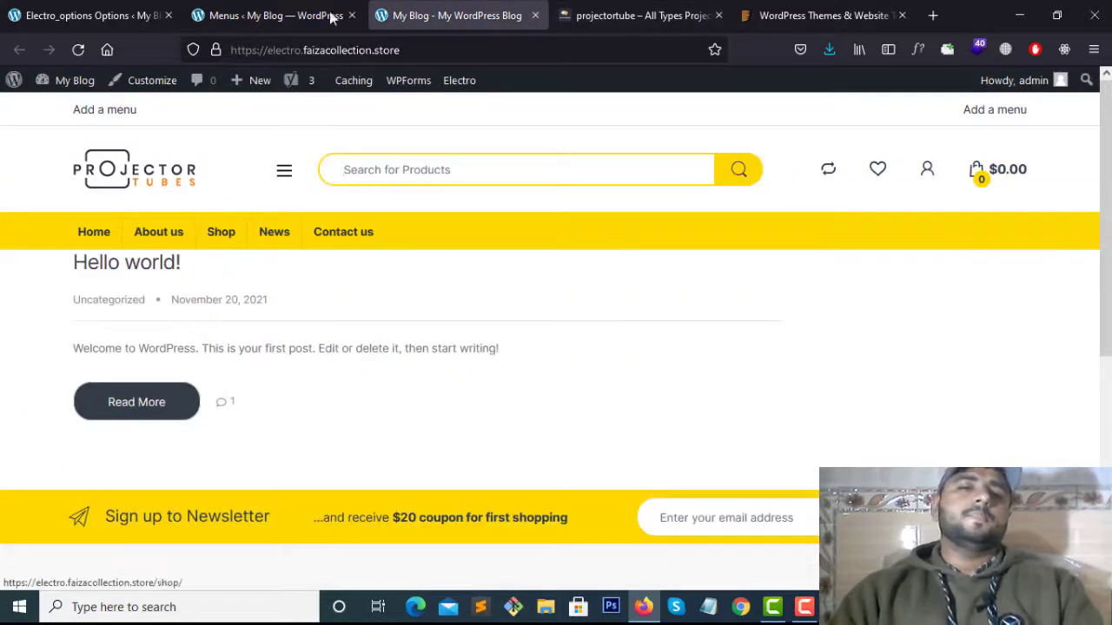
click(276, 14)
scroll(481, 420, up, 4)
scroll(480, 420, up, 1)
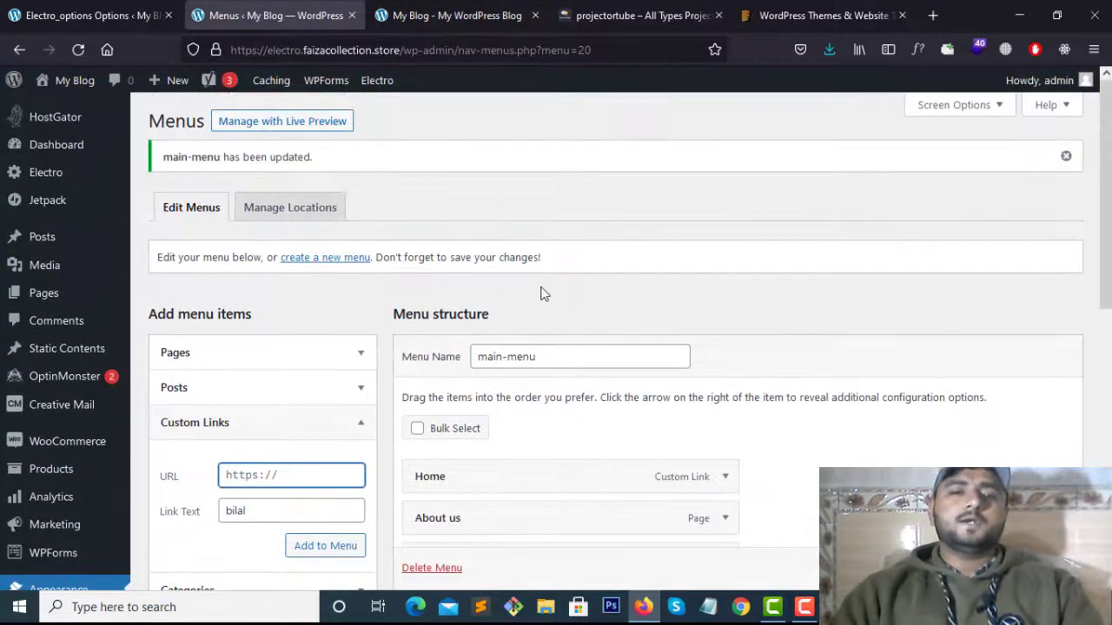
click(328, 261)
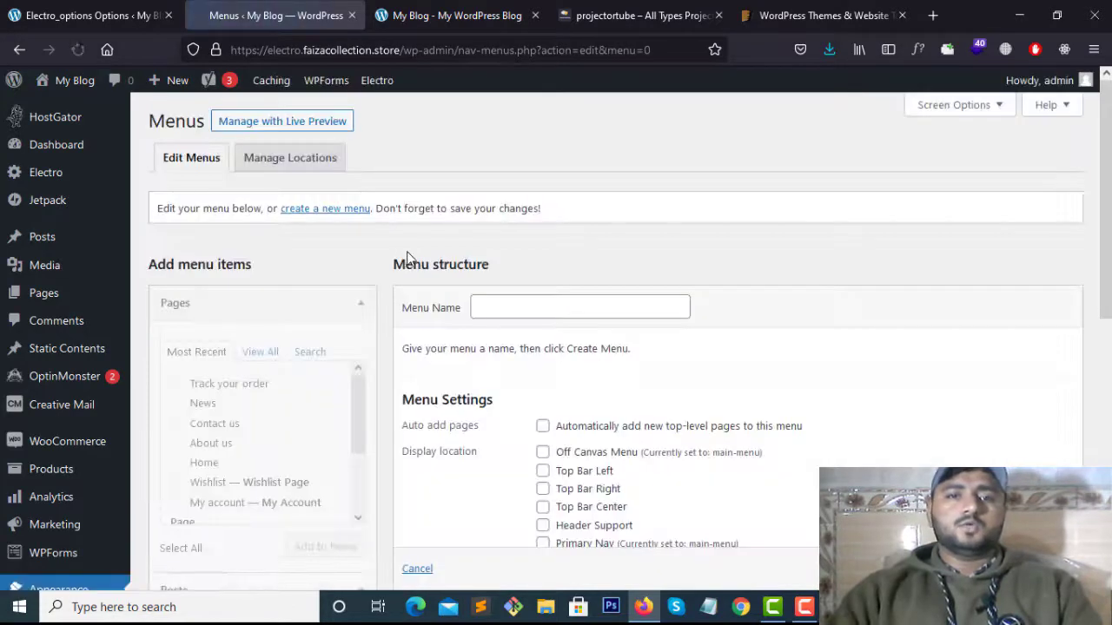
Enter topbar-left as the new menu's name and submit it with Create Menu
scroll(434, 262, down, 2)
scroll(461, 265, up, 2)
click(512, 309)
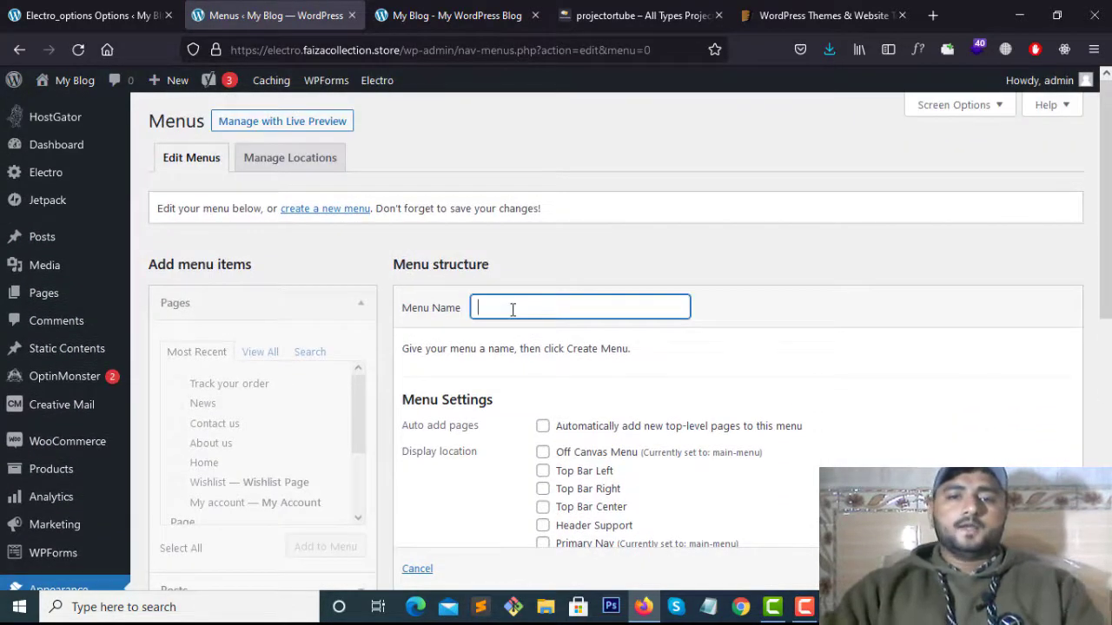
text(t)
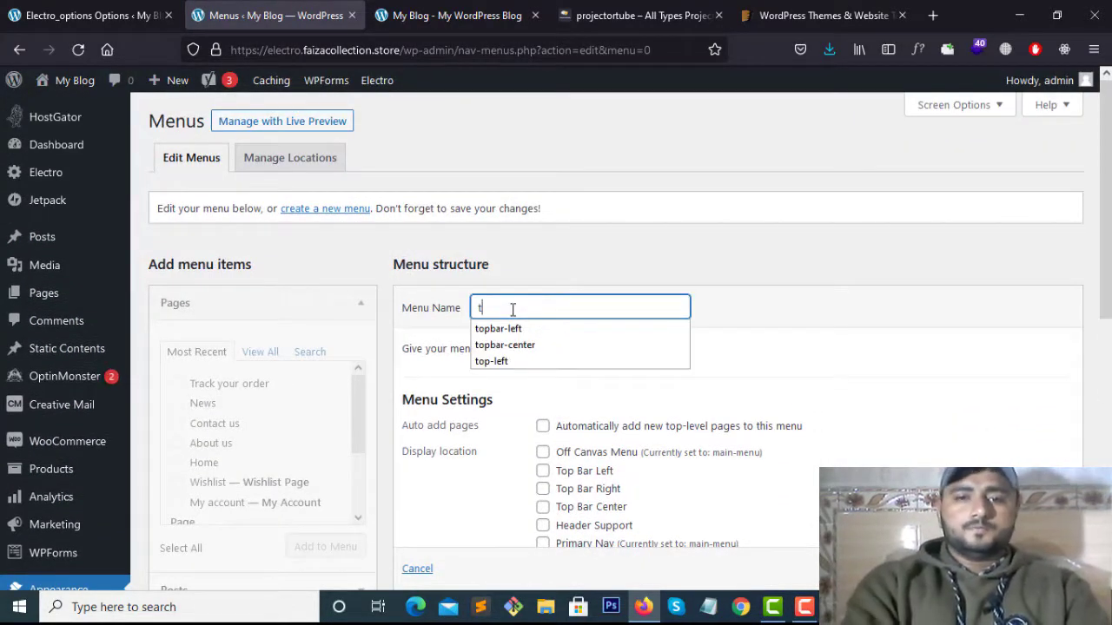
text(opba)
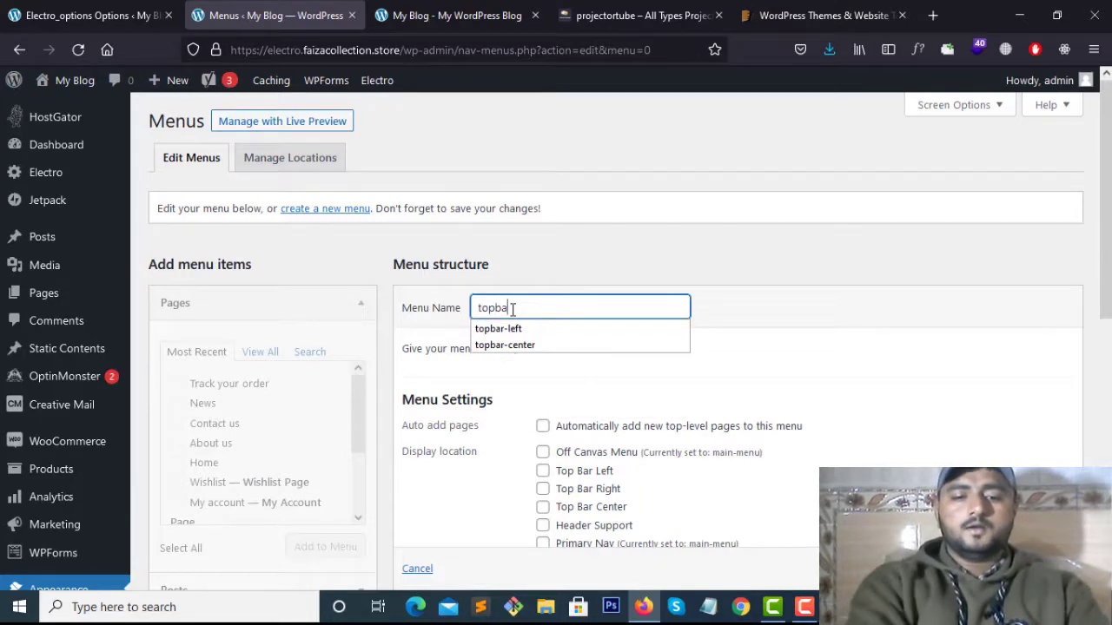
text(r-left)
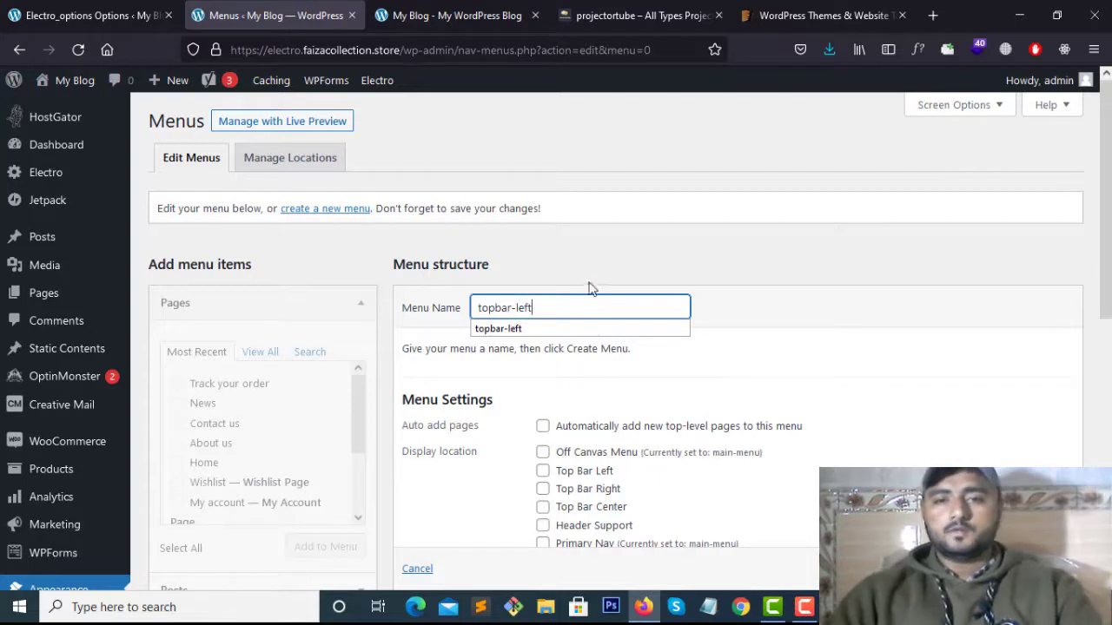
scroll(749, 356, down, 3)
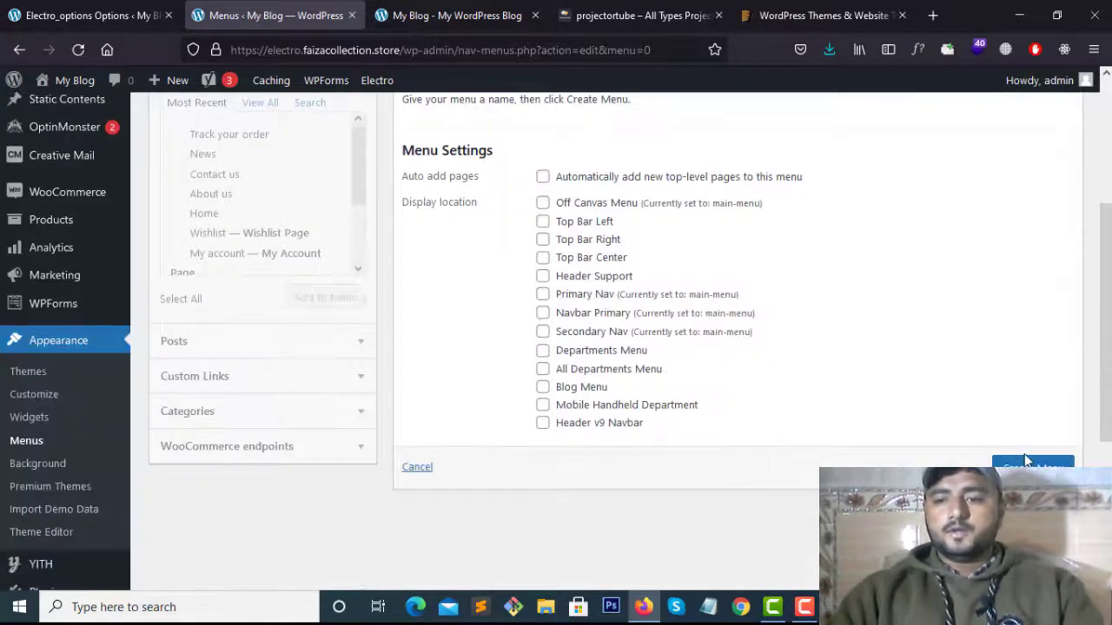
click(1033, 467)
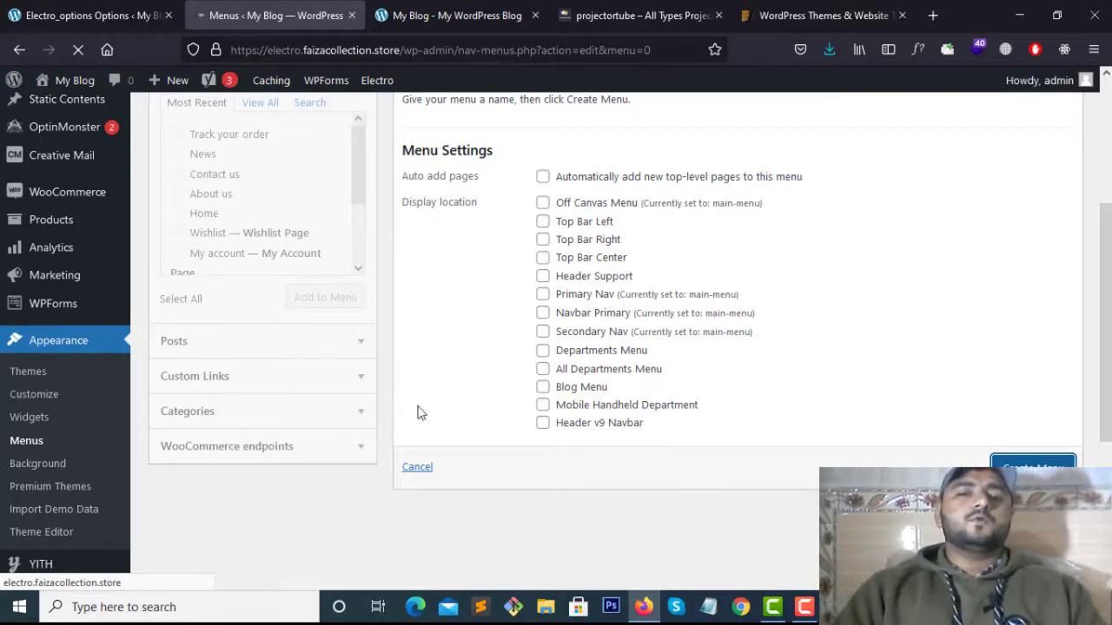
scroll(543, 347, up, 3)
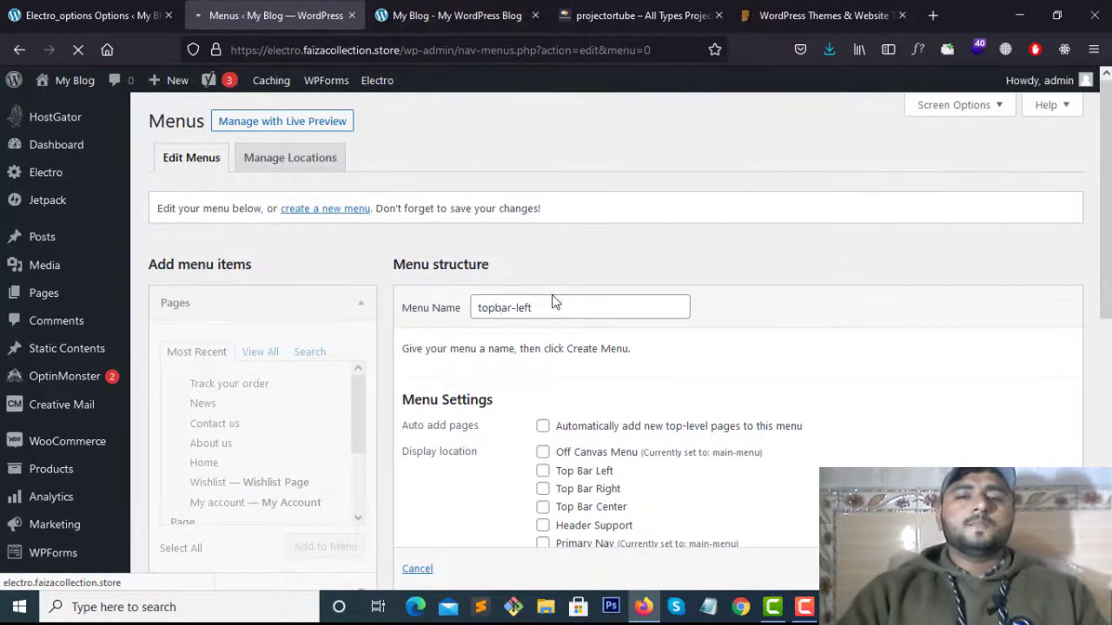
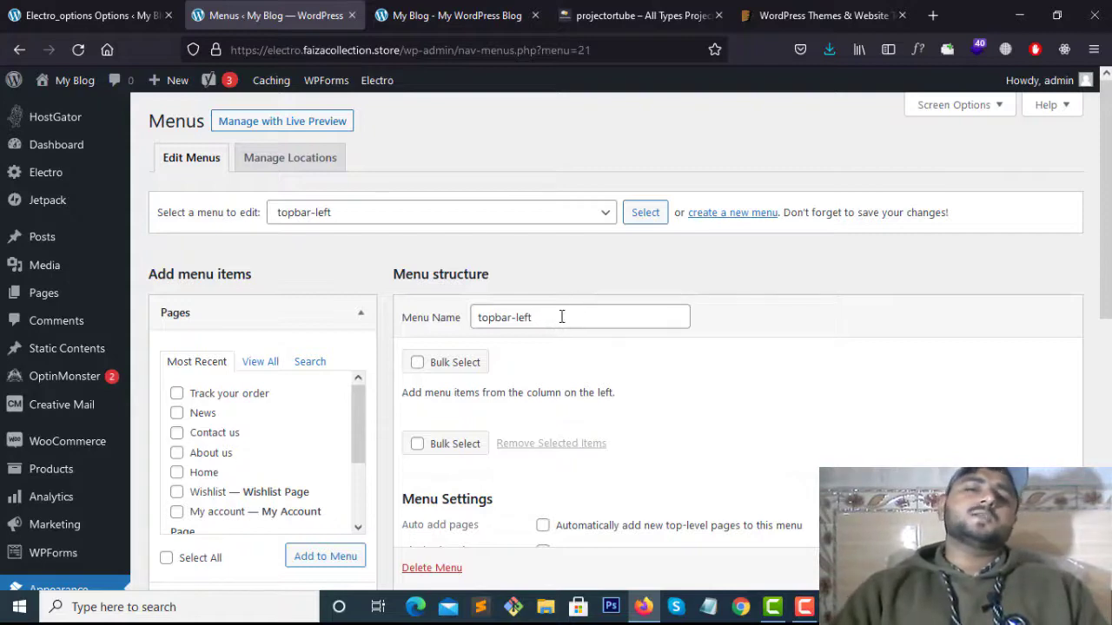
Compare the topbar-left menu name with the reference storefront's top bar
triple_click(561, 317)
click(638, 15)
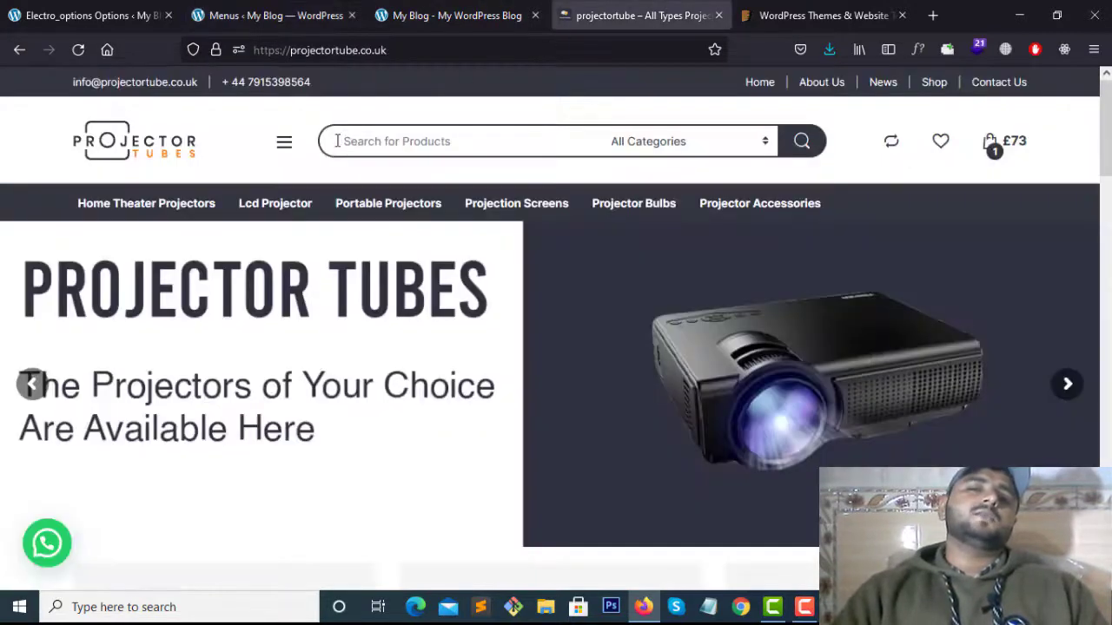
click(521, 15)
click(278, 15)
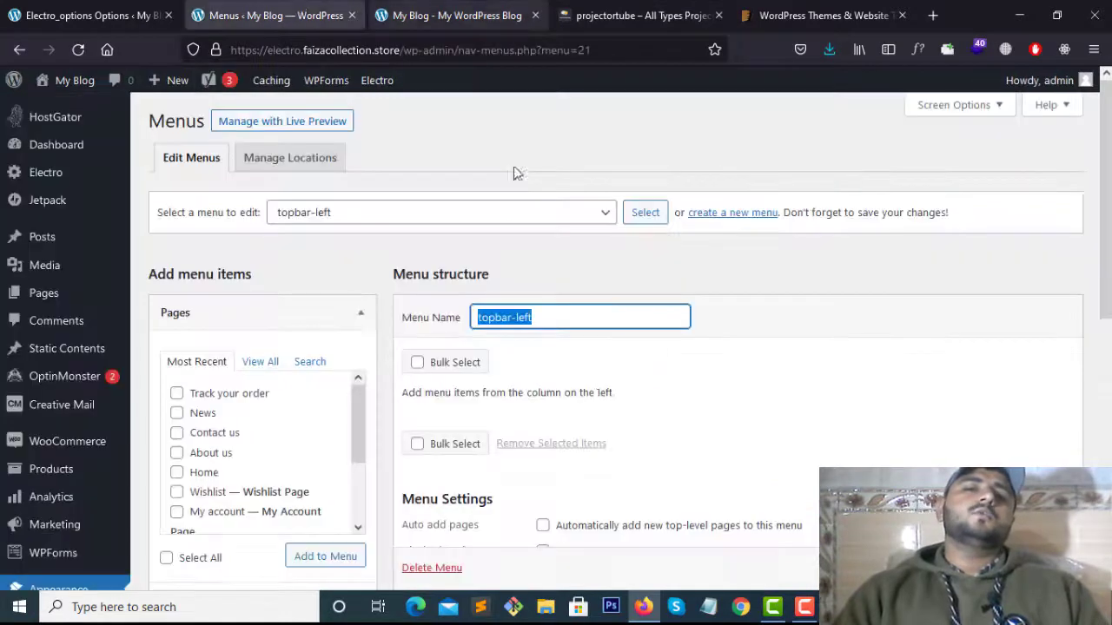
click(612, 318)
click(763, 341)
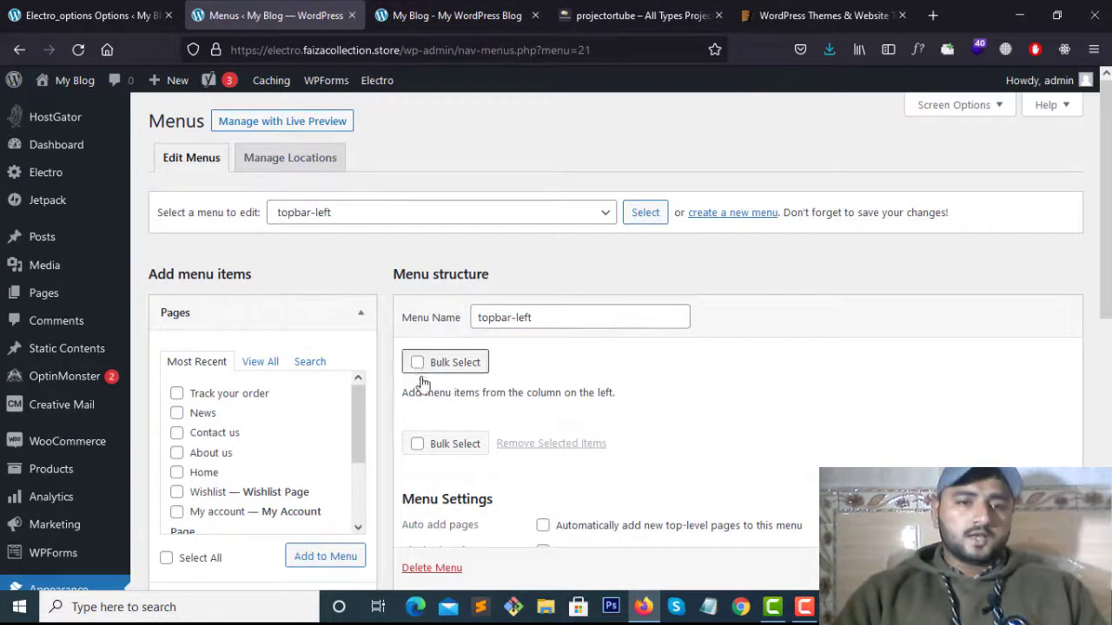
scroll(434, 396, down, 3)
scroll(435, 398, up, 2)
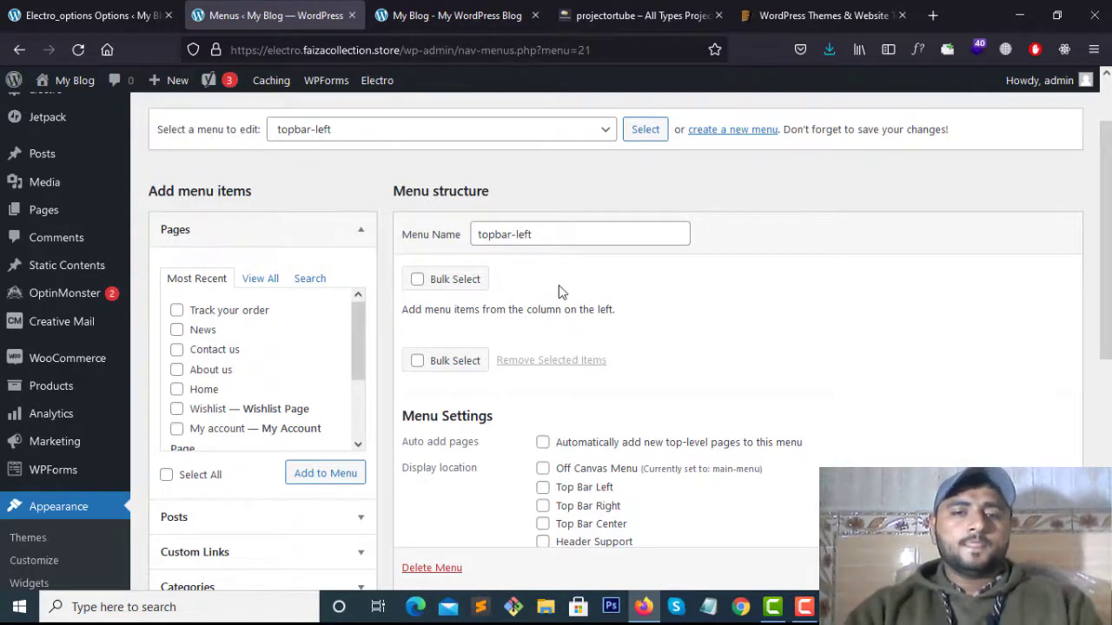
scroll(631, 331, down, 2)
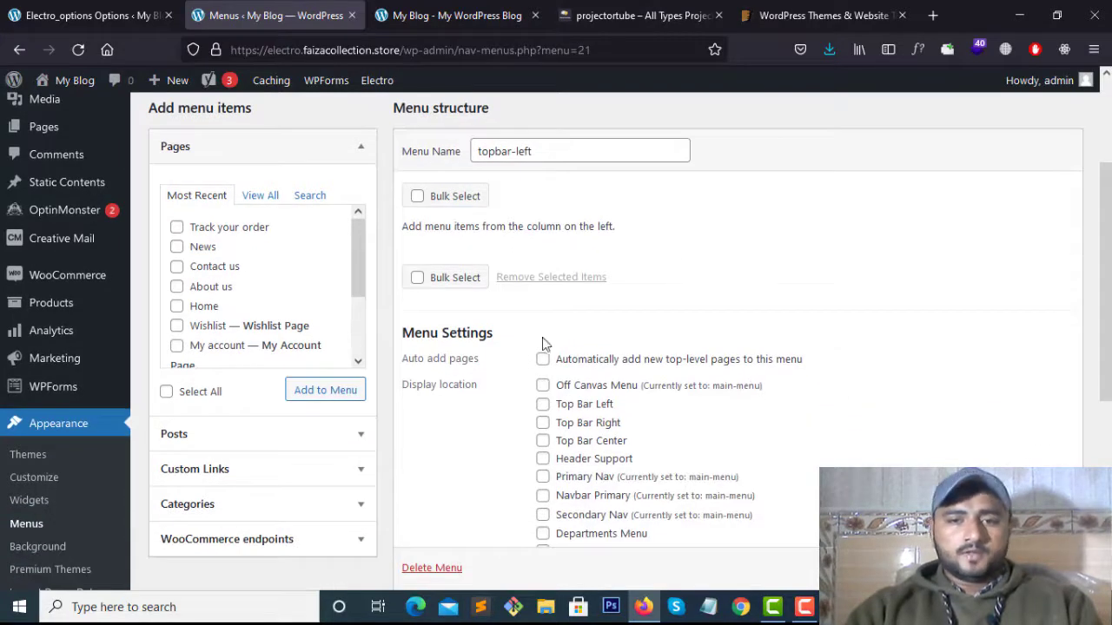
Assign the topbar-left menu to the Top Bar Left location
click(542, 405)
scroll(574, 379, down, 2)
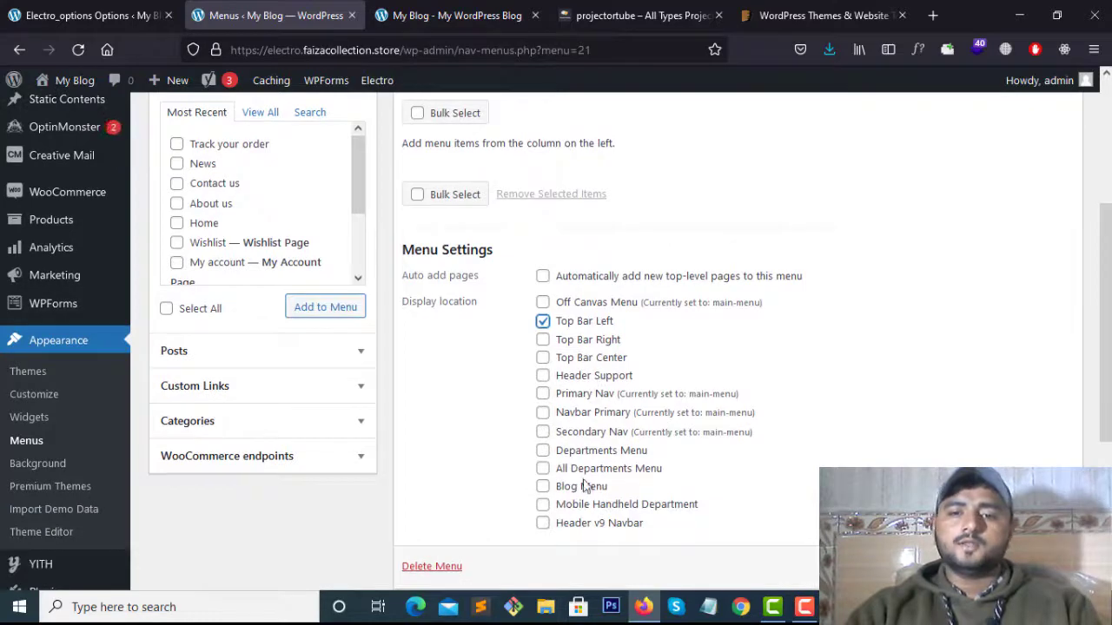
scroll(287, 469, up, 2)
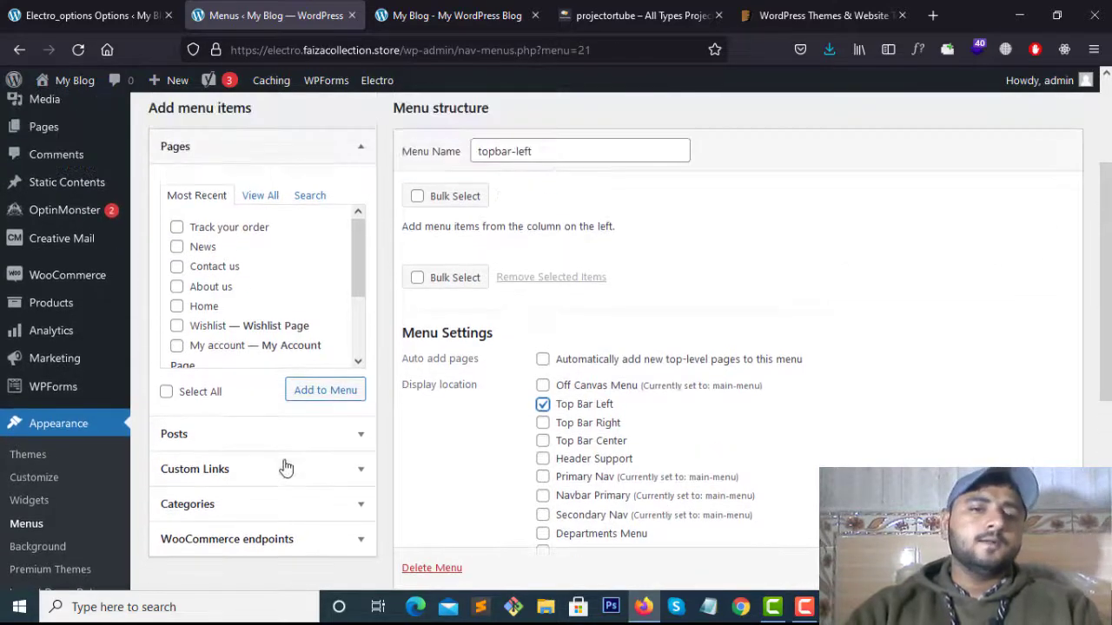
scroll(278, 417, down, 4)
Enter a custom link URL of mailto: followed by the store's contact e-mail
click(278, 309)
scroll(260, 256, up, 5)
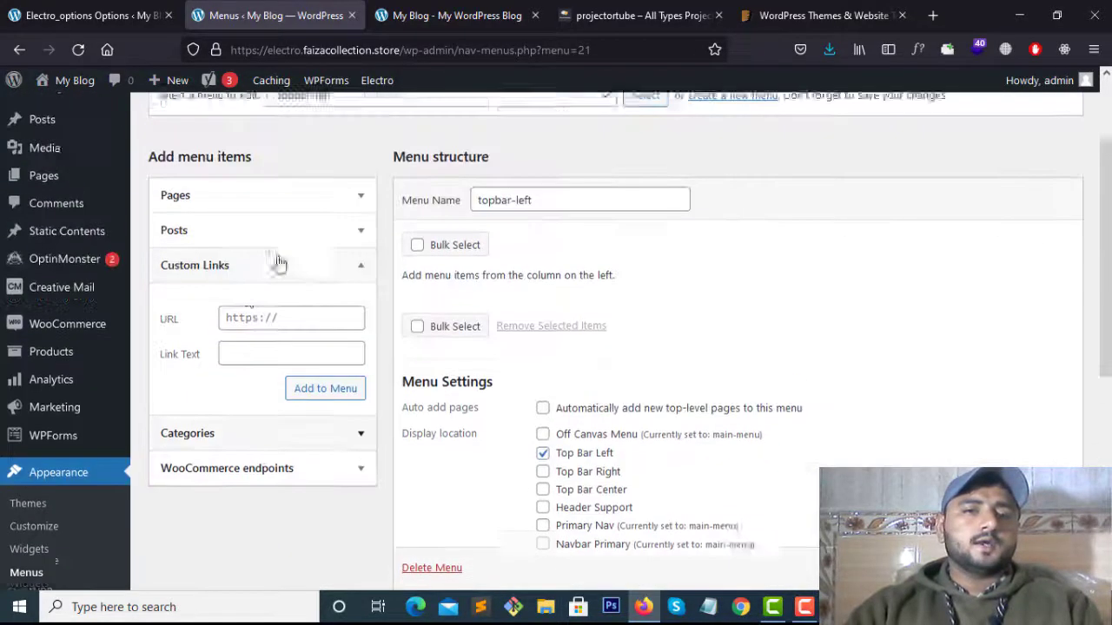
click(264, 347)
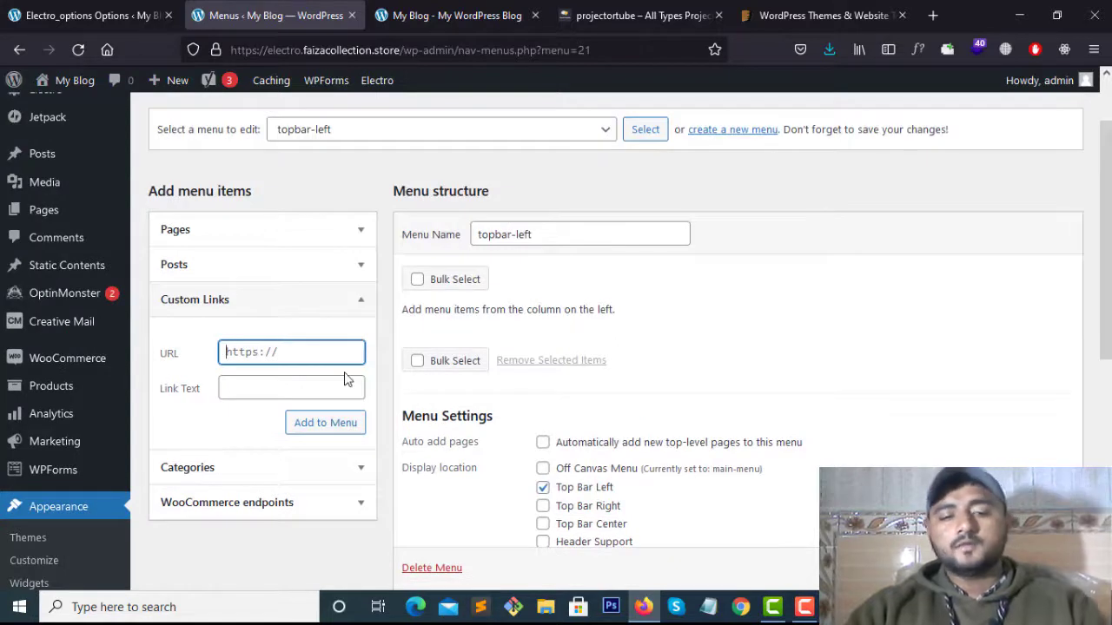
text(mailto)
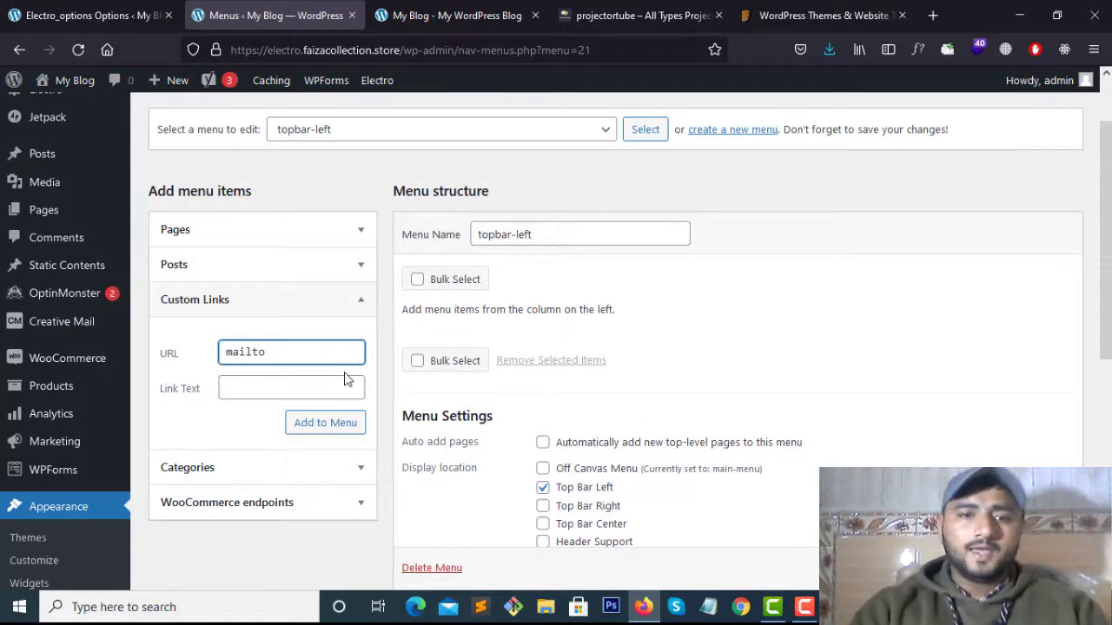
click(302, 386)
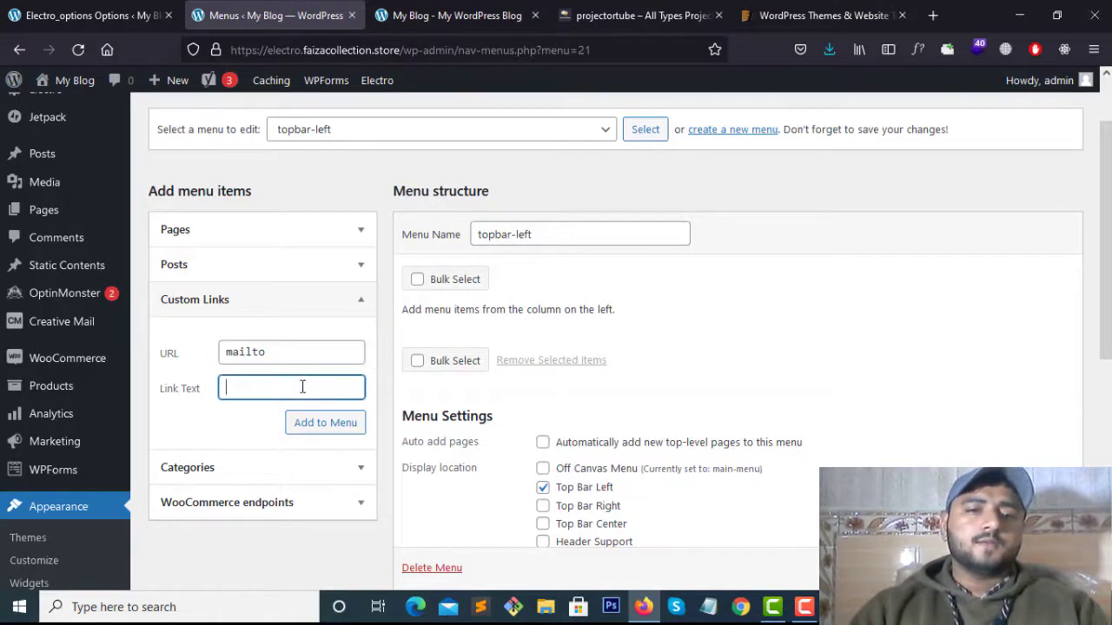
click(297, 352)
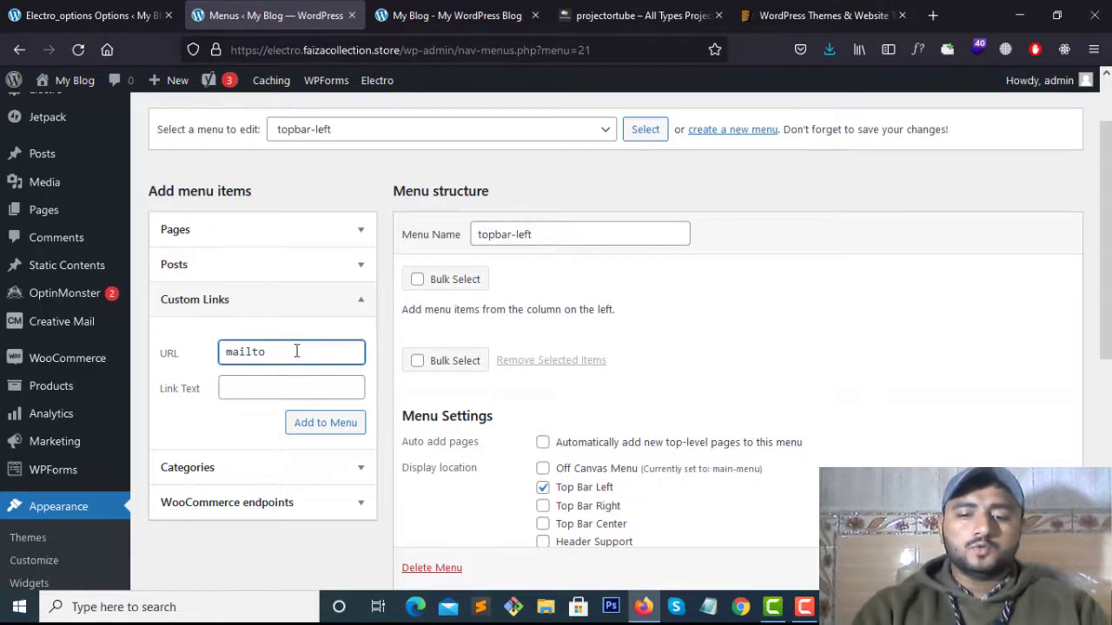
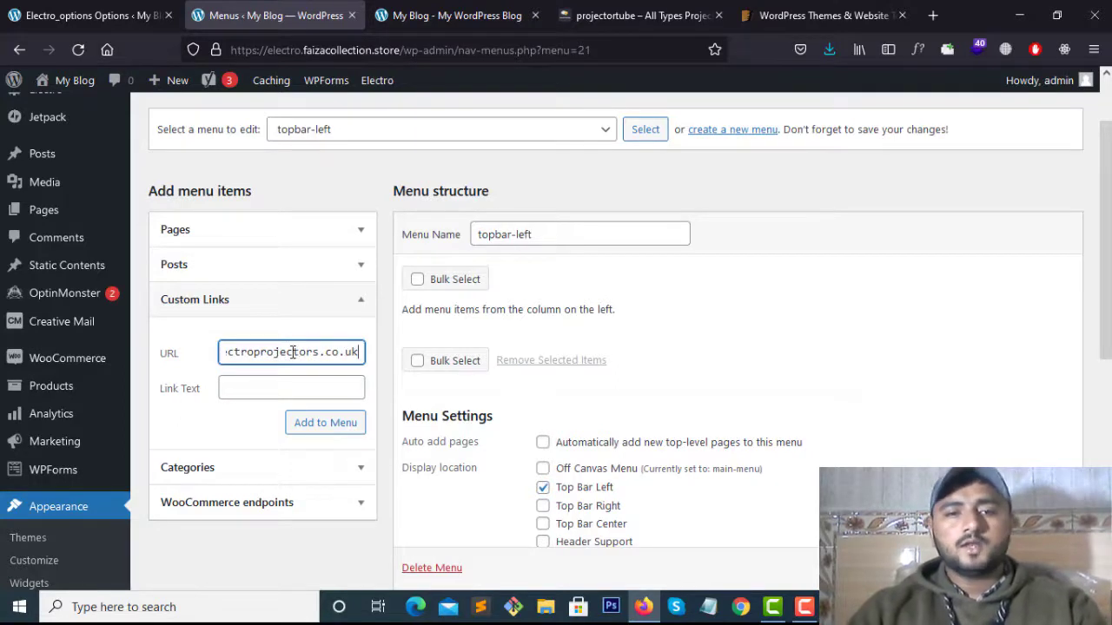
Copy the e-mail address from the URL into the Link Text field
key(ctrl+a)
key(ctrl+c)
click(295, 352)
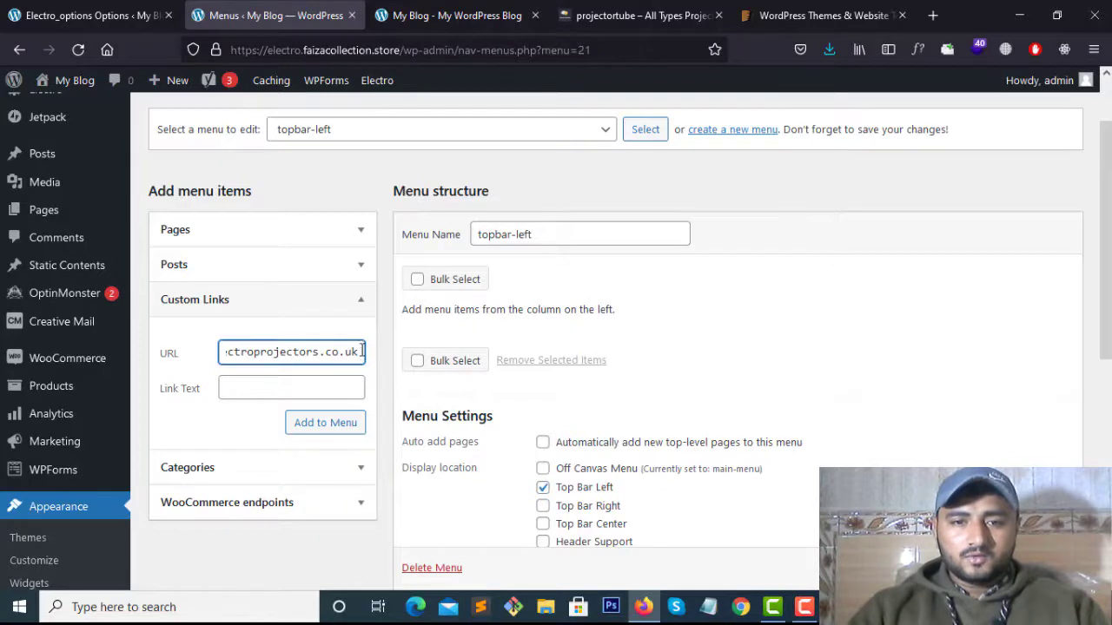
drag(360, 352, 278, 363)
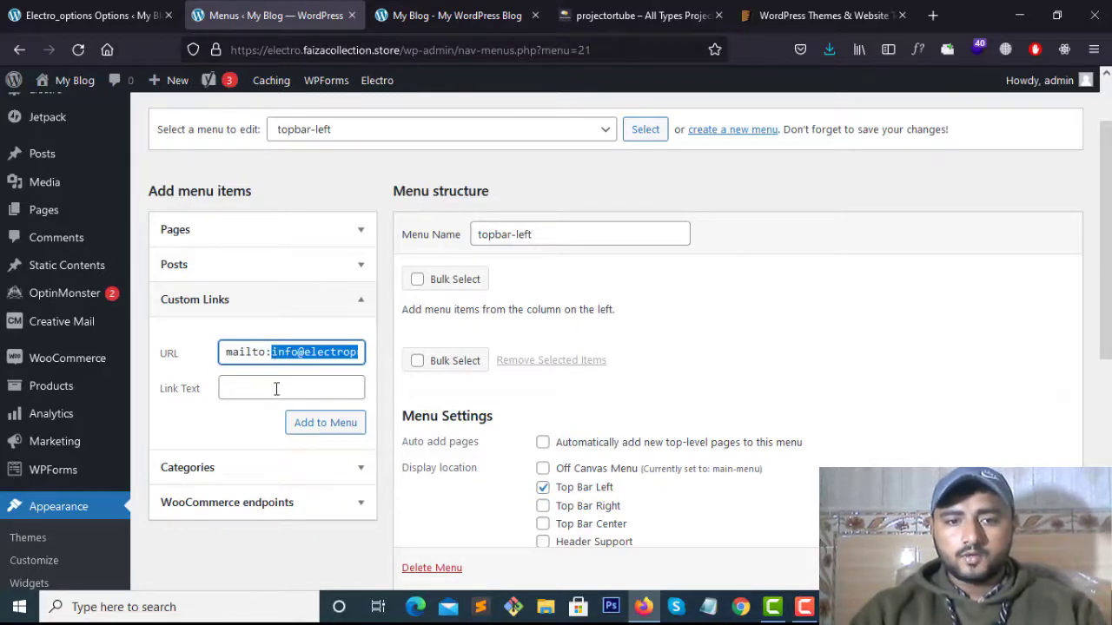
click(276, 389)
key(ctrl+v)
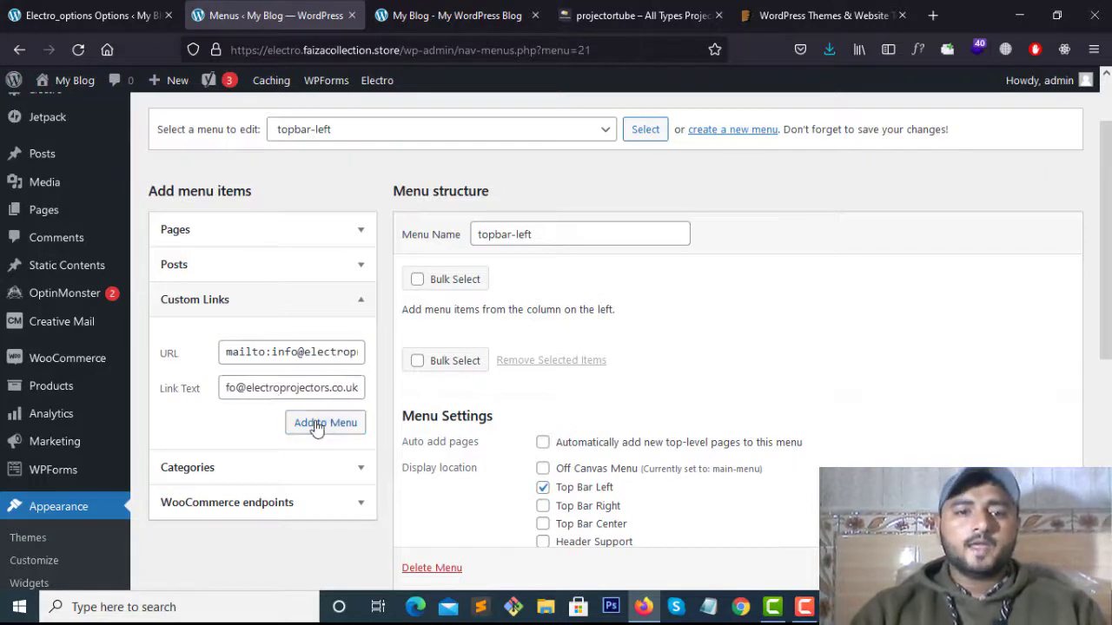
Add the e-mail link to the menu, then enter a tel: URL and matching label with the store's phone number
click(317, 424)
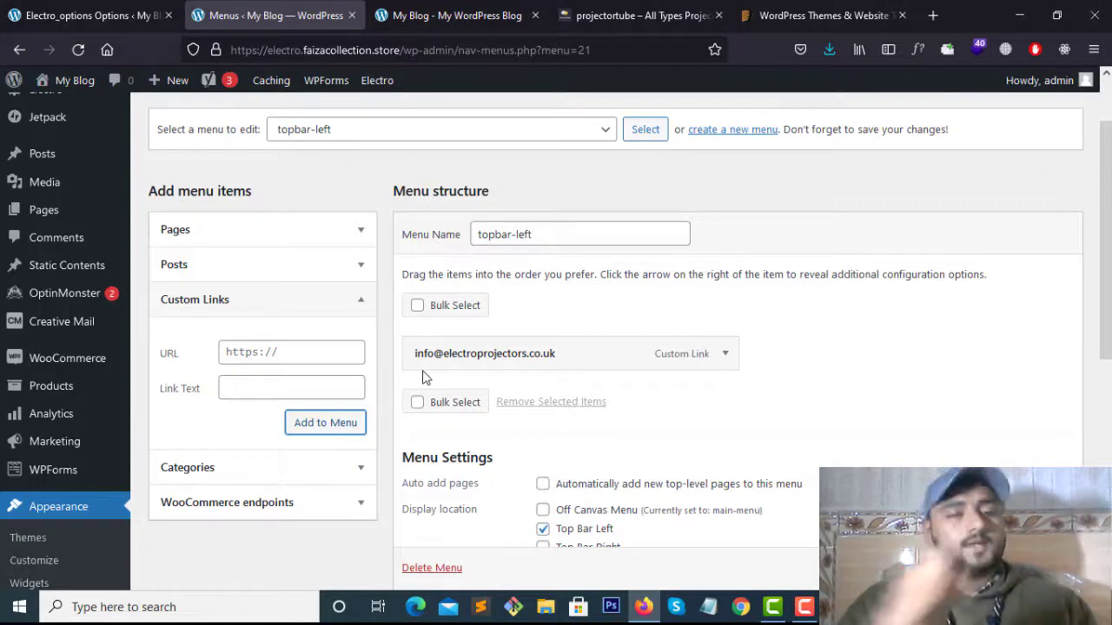
click(320, 353)
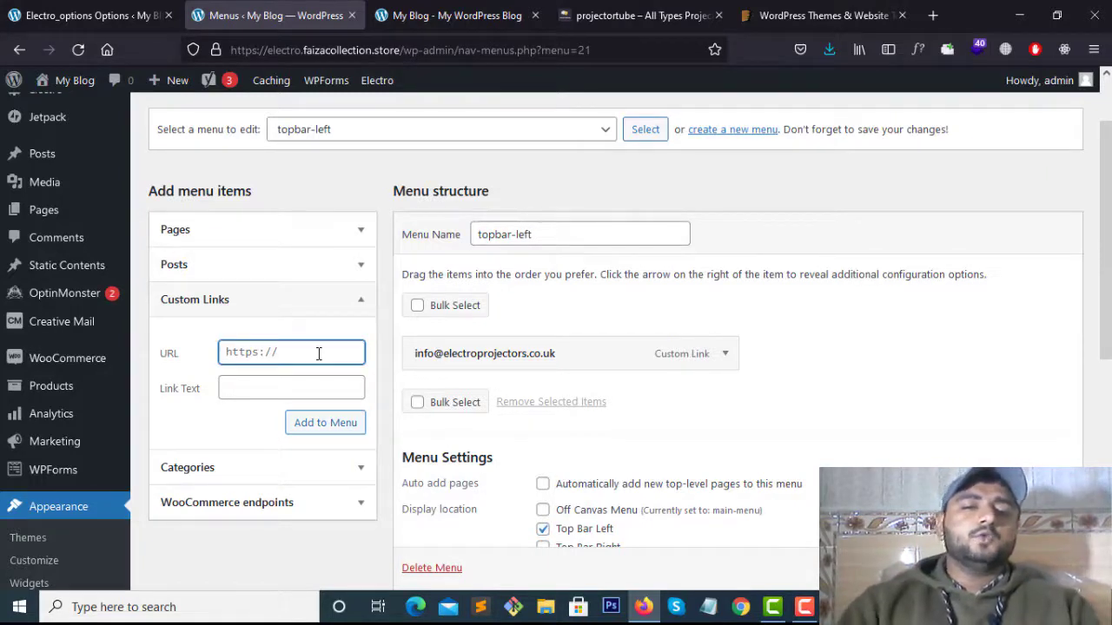
text(tel)
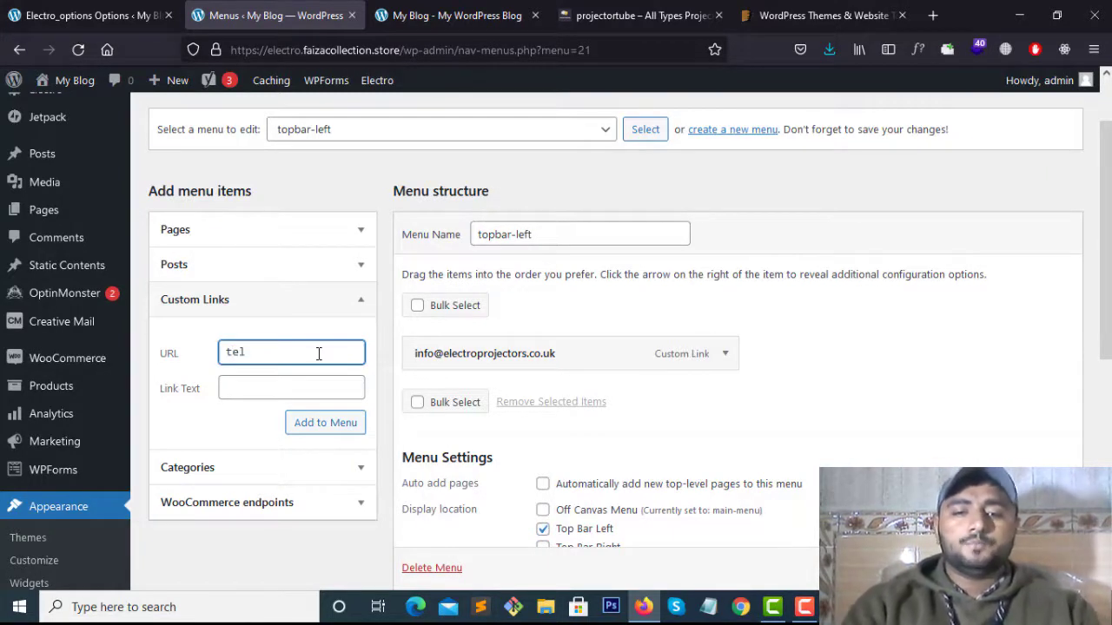
text(:)
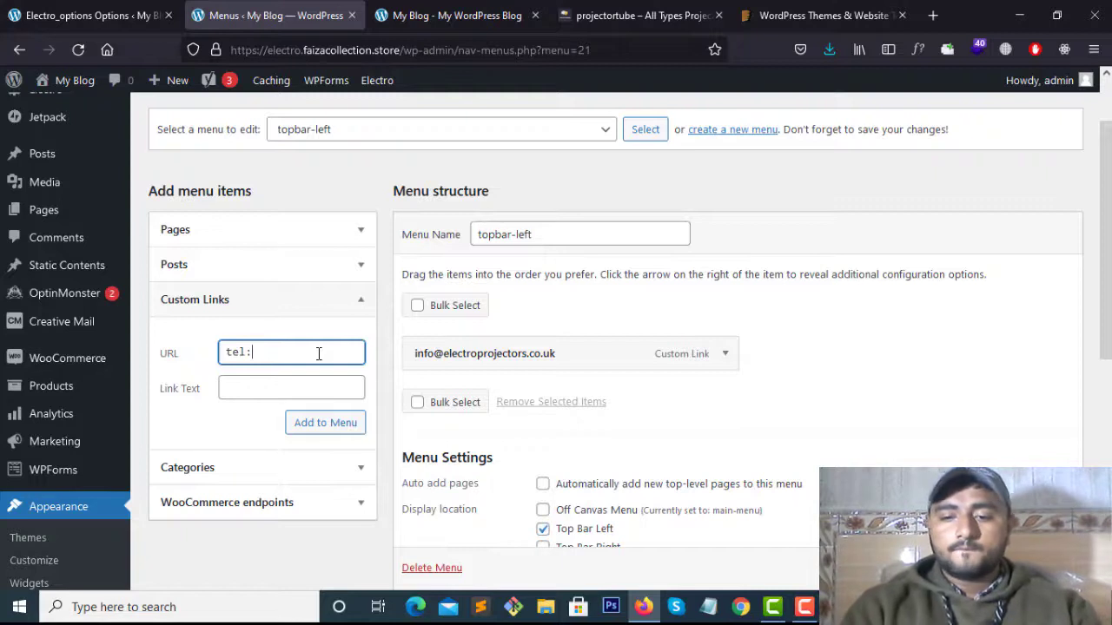
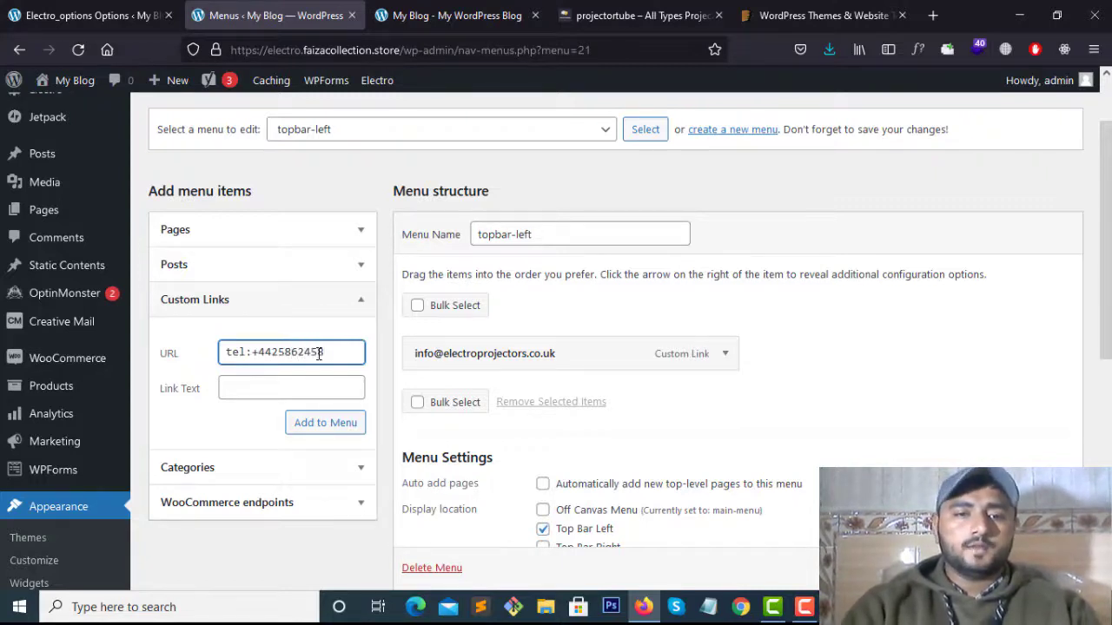
click(269, 380)
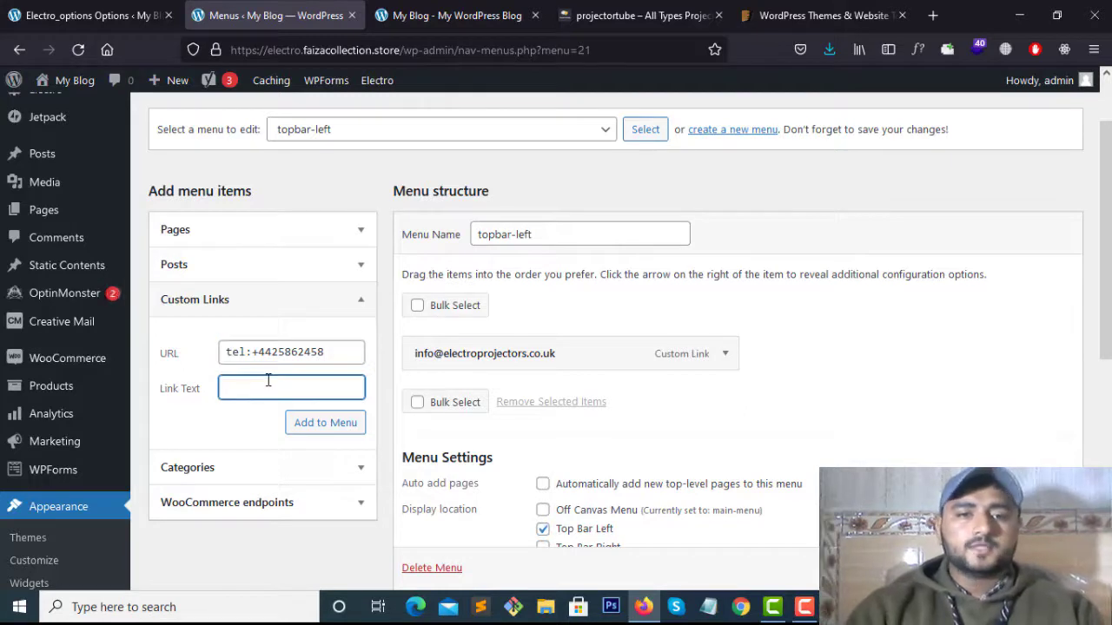
drag(335, 351, 252, 354)
key(ctrl+c)
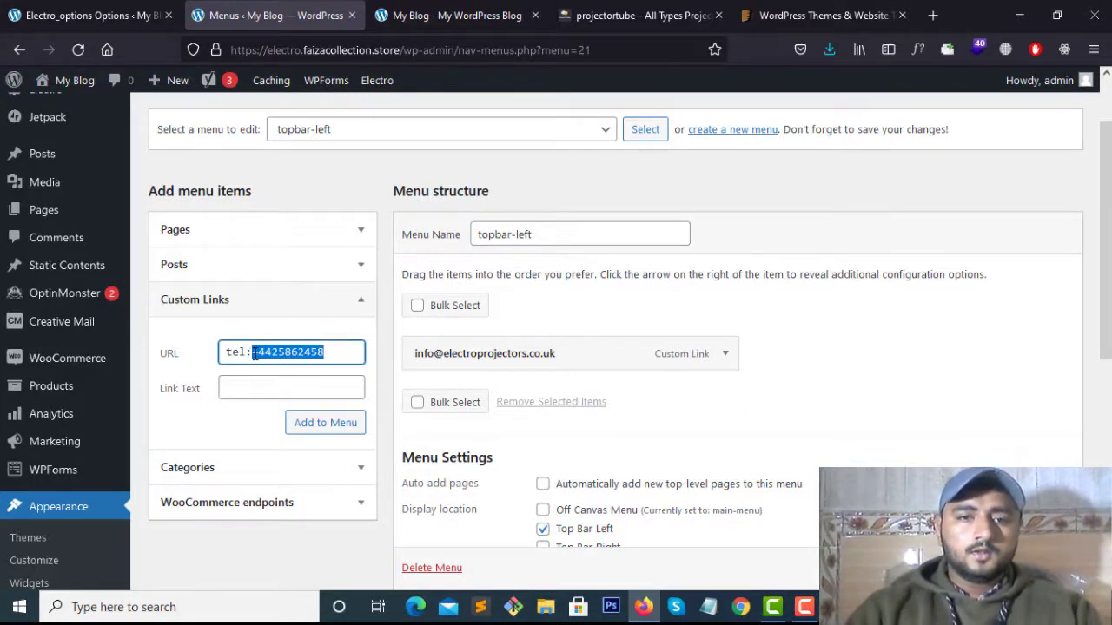
click(282, 383)
key(ctrl+v)
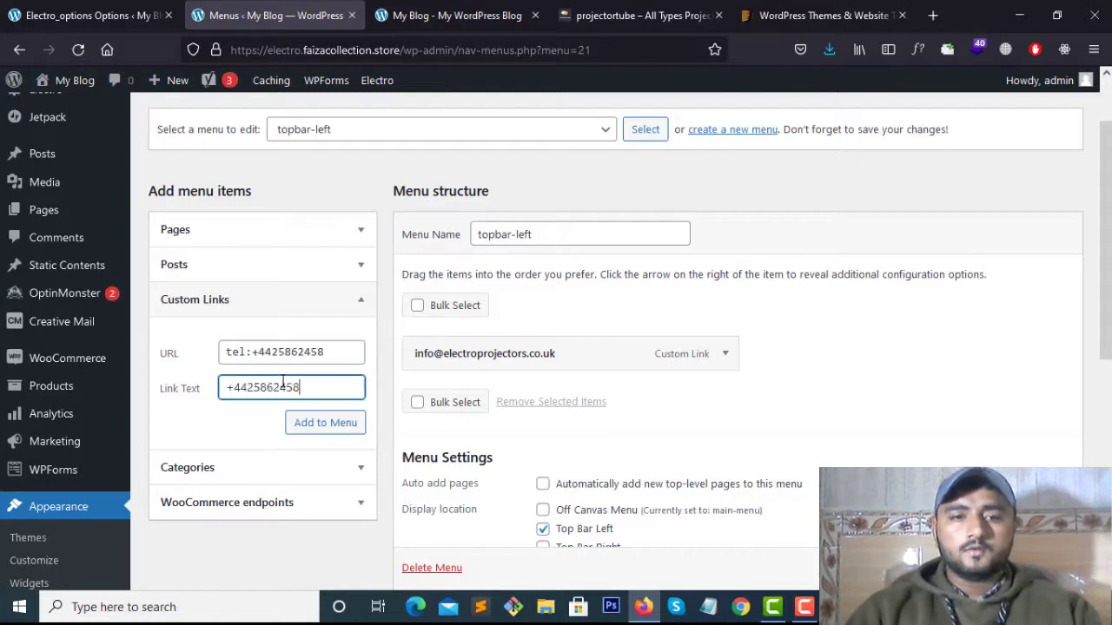
Check that the tel: URL and the link label hold the same phone number
click(211, 429)
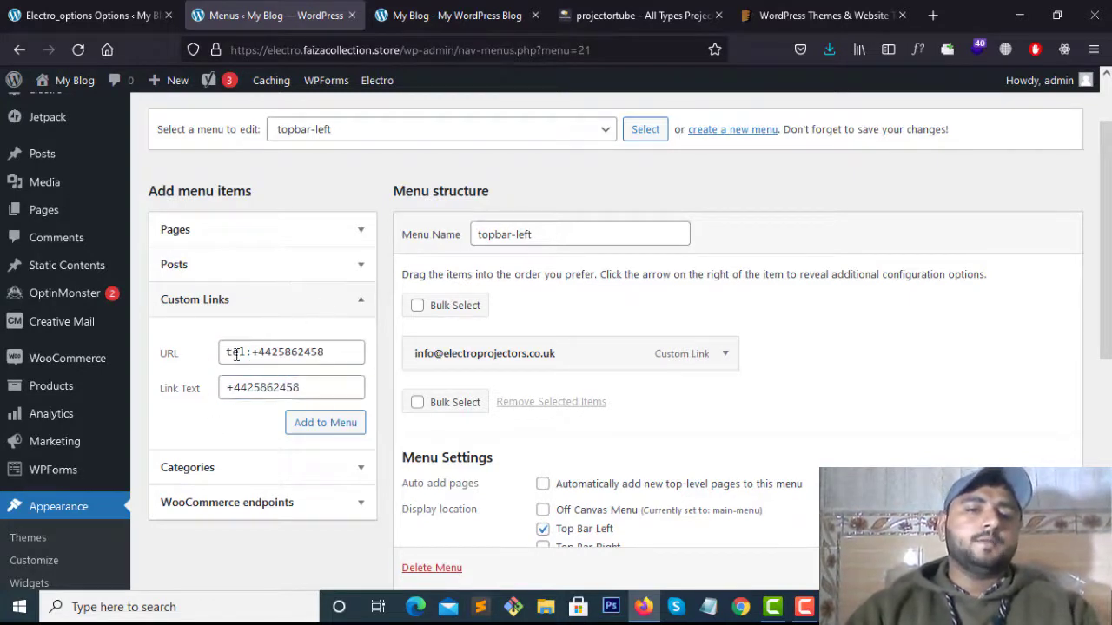
drag(227, 351, 327, 351)
click(277, 351)
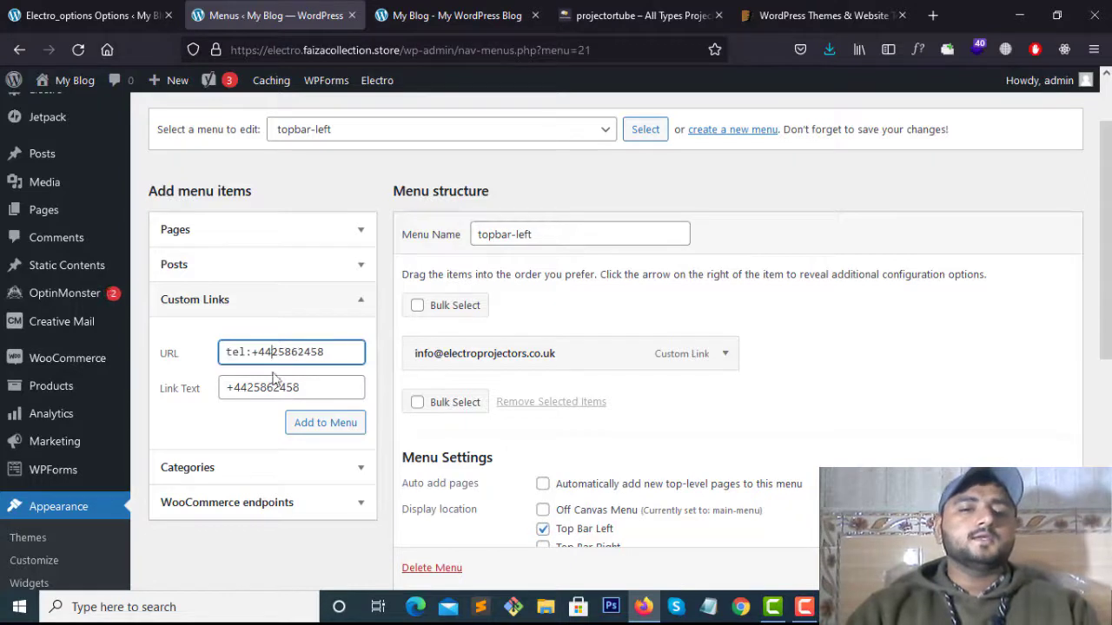
drag(241, 388, 281, 388)
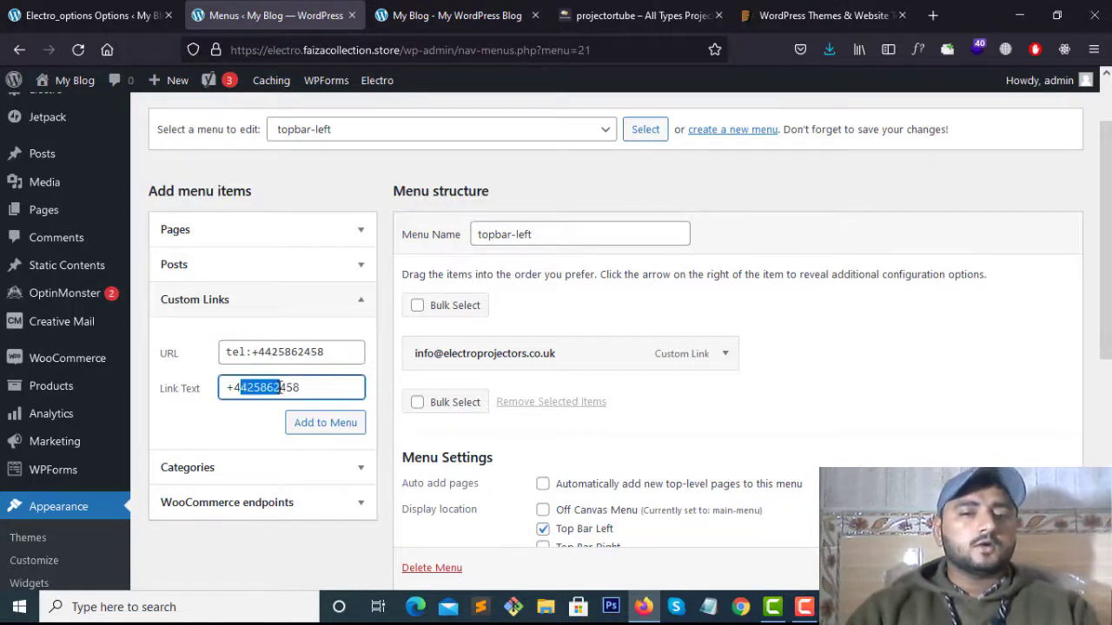
click(280, 389)
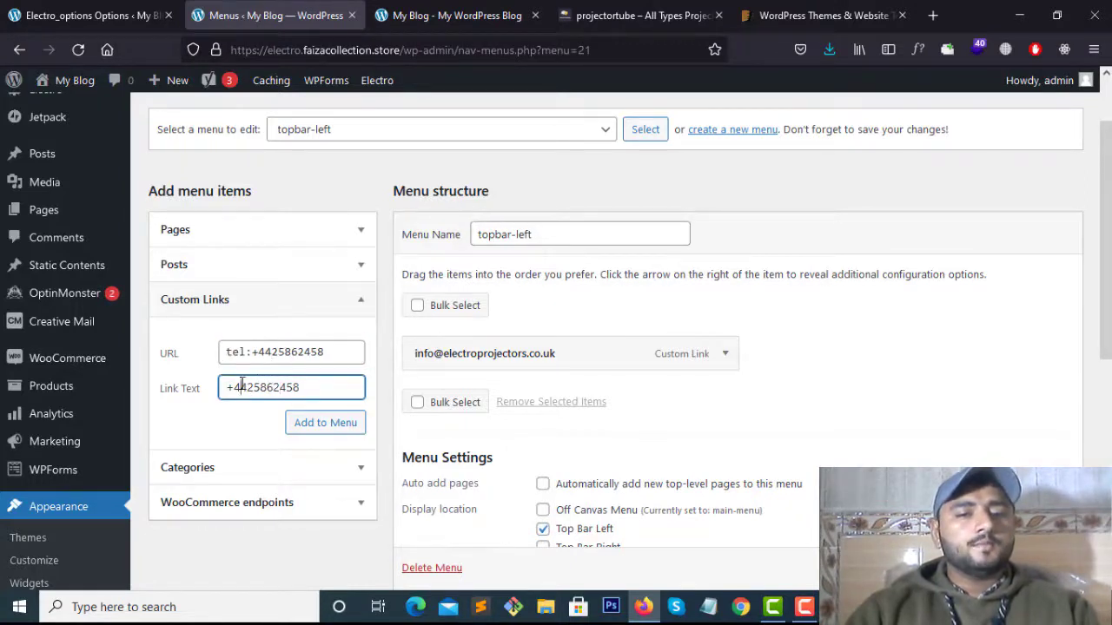
double_click(248, 388)
drag(231, 352, 316, 353)
click(319, 352)
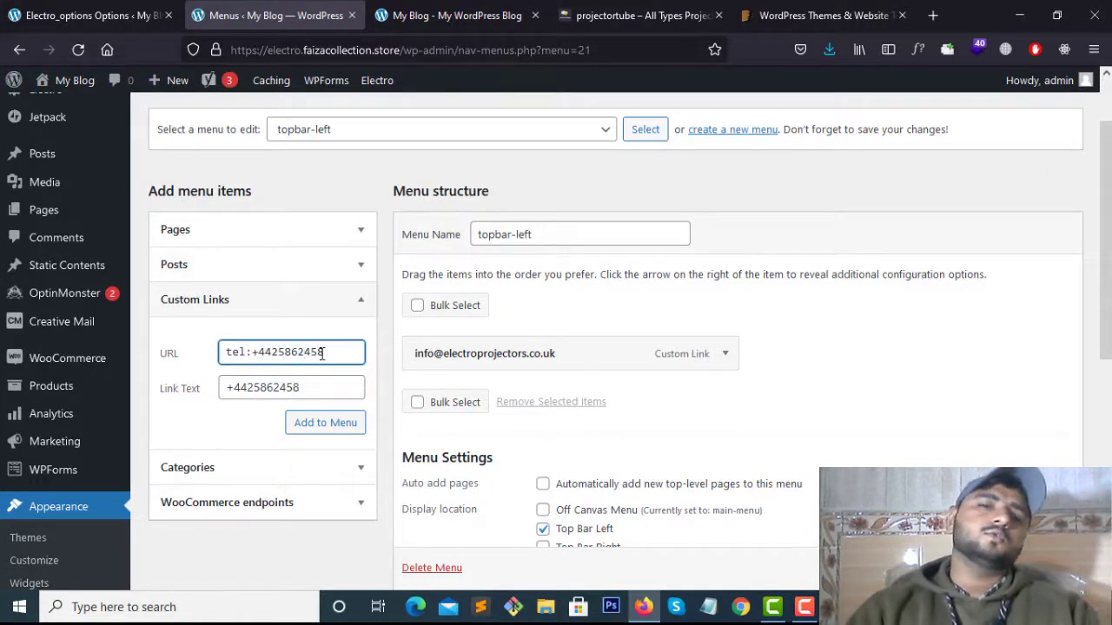
double_click(322, 352)
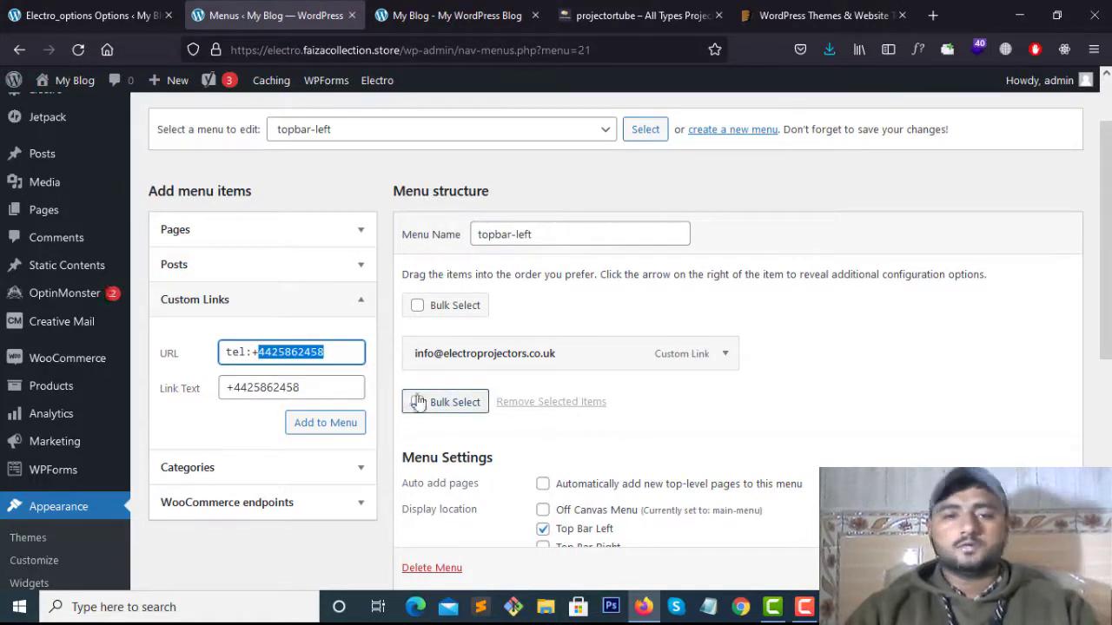
Add the phone link to the topbar-left menu and save the menu
click(353, 422)
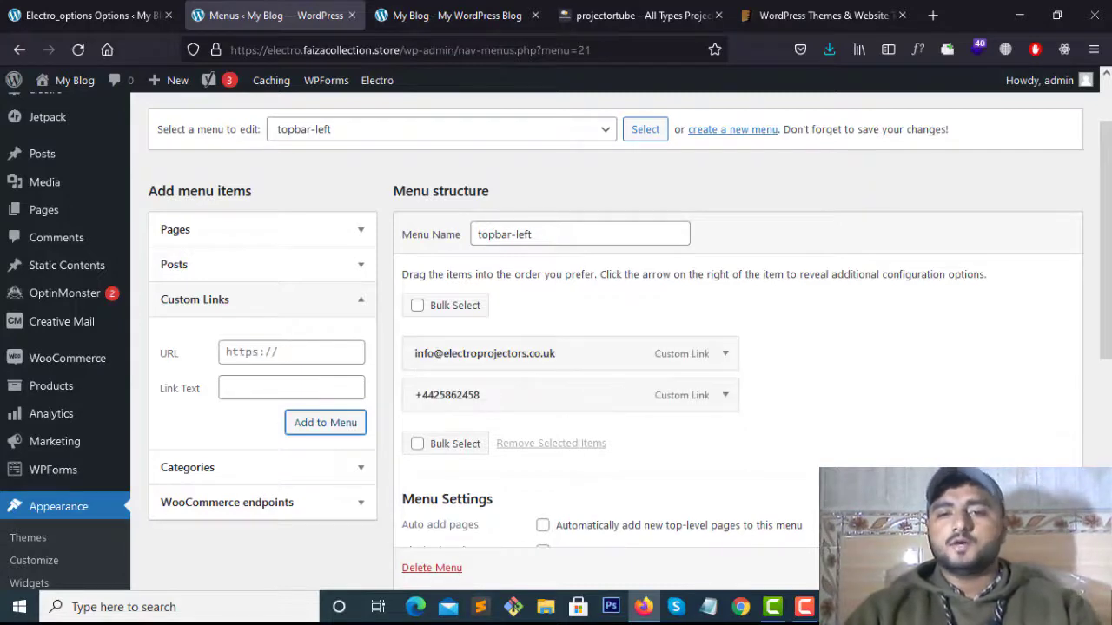
scroll(643, 474, down, 3)
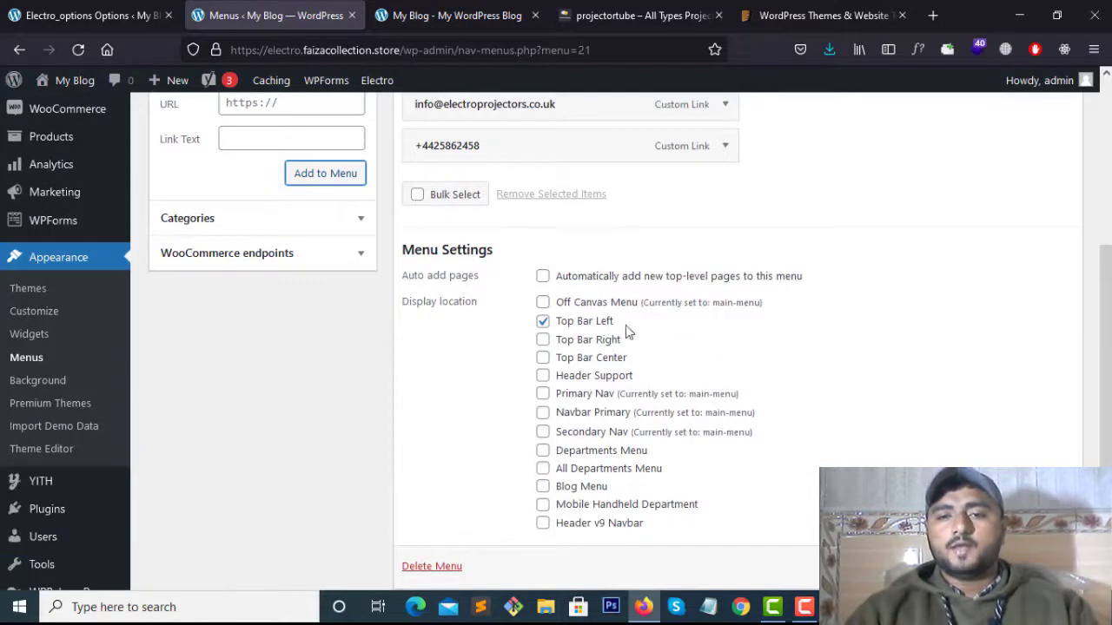
scroll(647, 361, up, 3)
scroll(1038, 568, down, 1)
click(1038, 569)
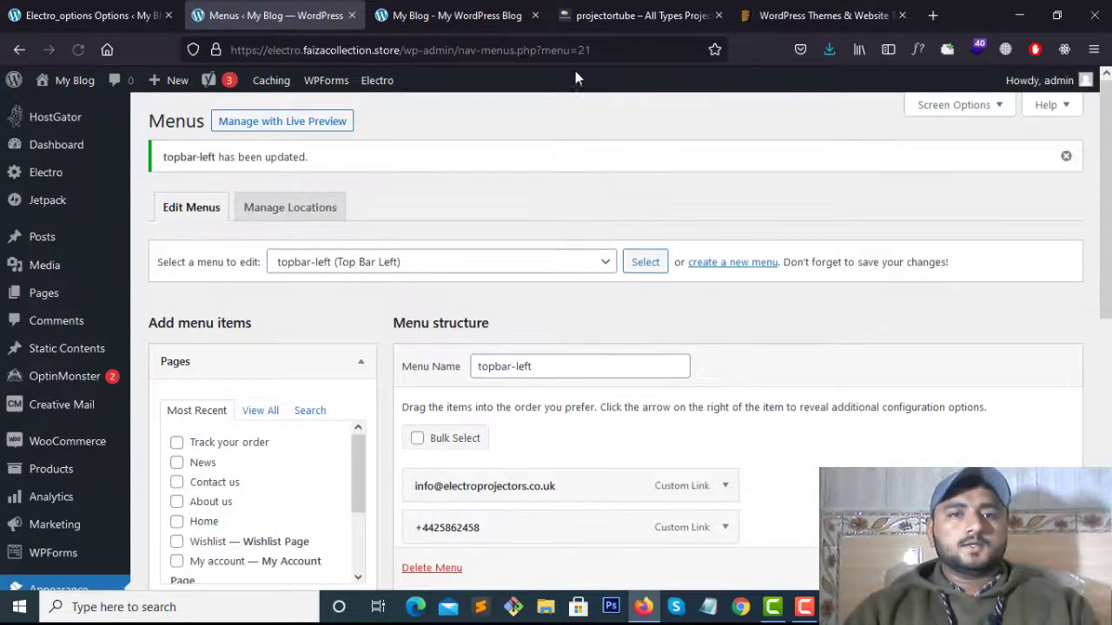
Reload the storefront and test the top-bar e-mail and phone links, dismissing the mail window and tel prompt
click(456, 14)
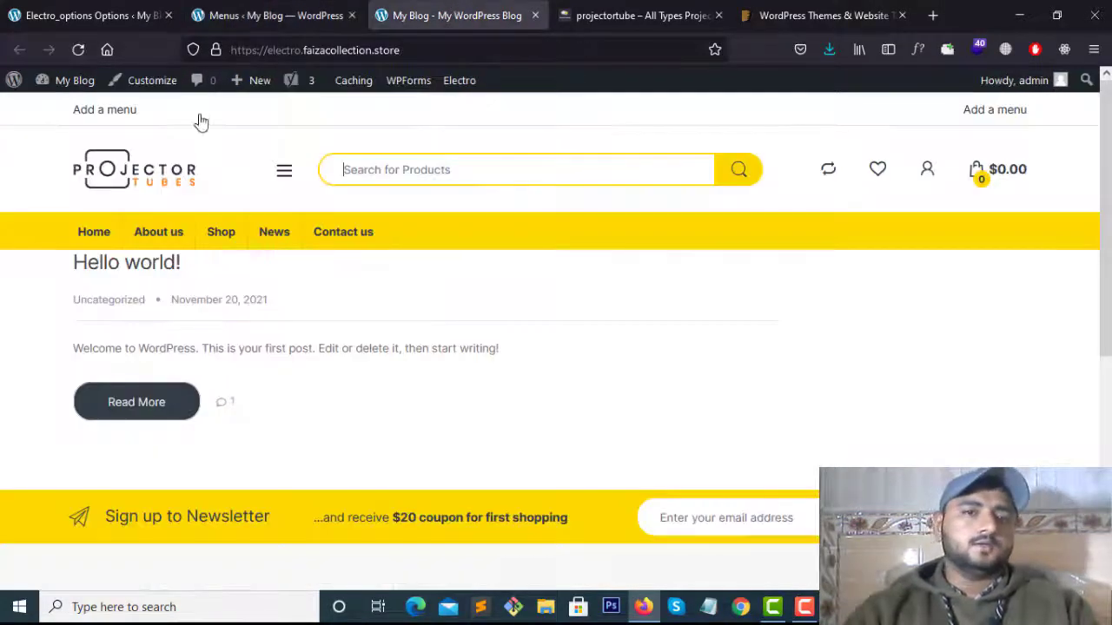
click(238, 230)
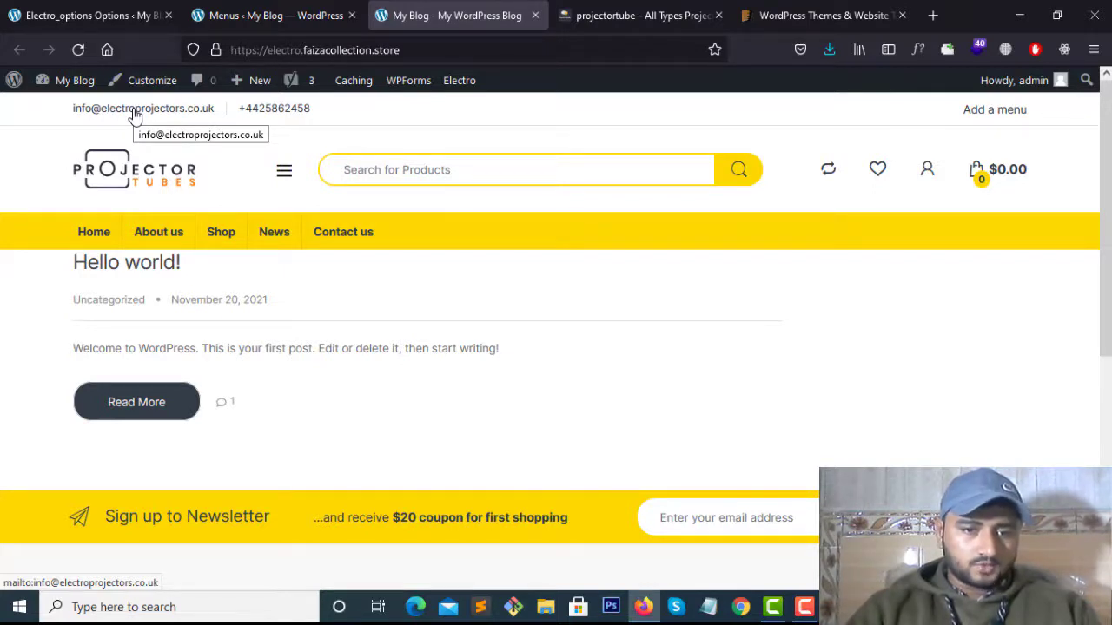
click(135, 113)
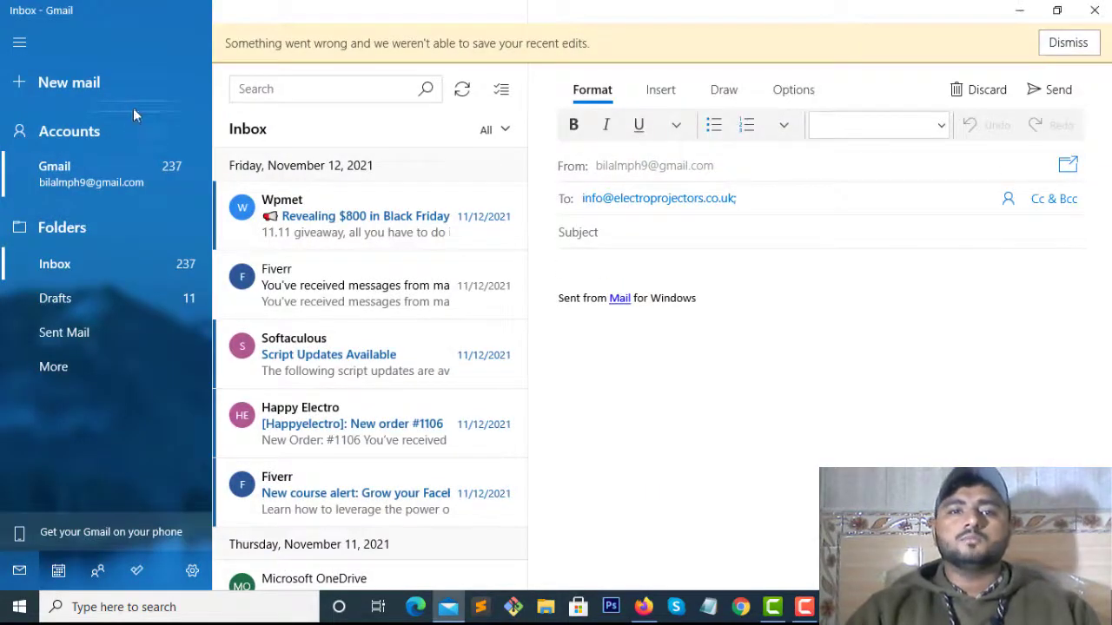
click(1095, 10)
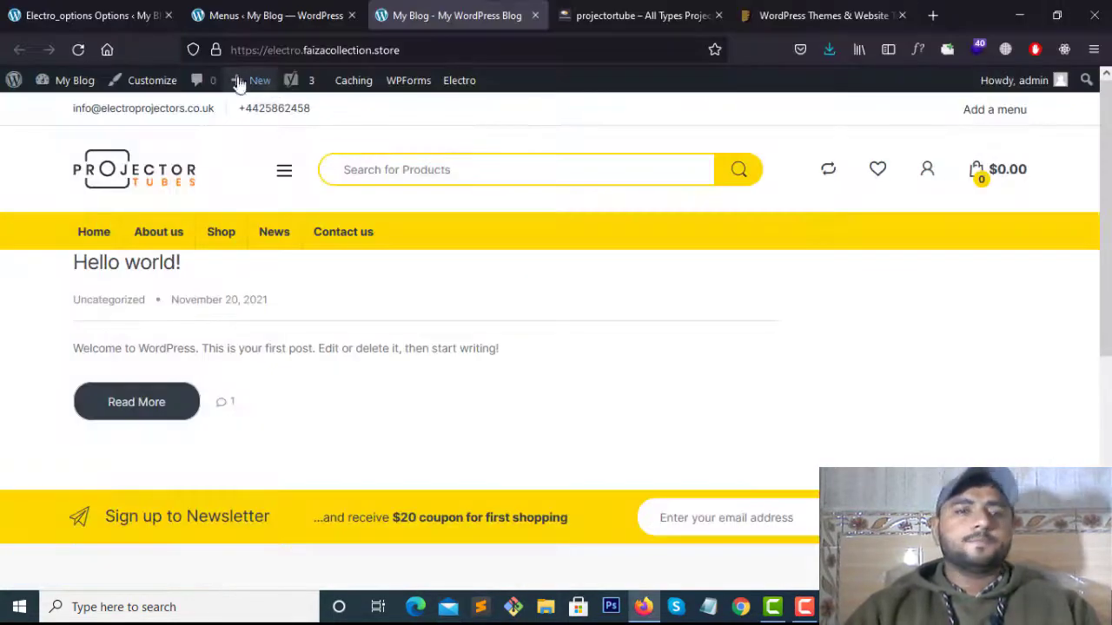
click(280, 114)
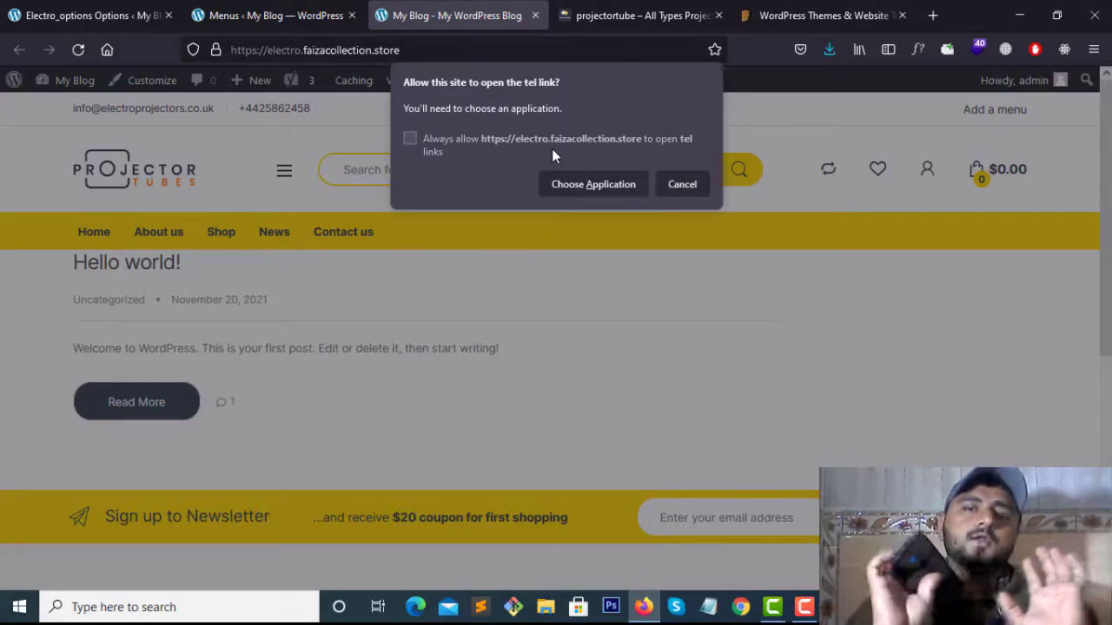
click(682, 185)
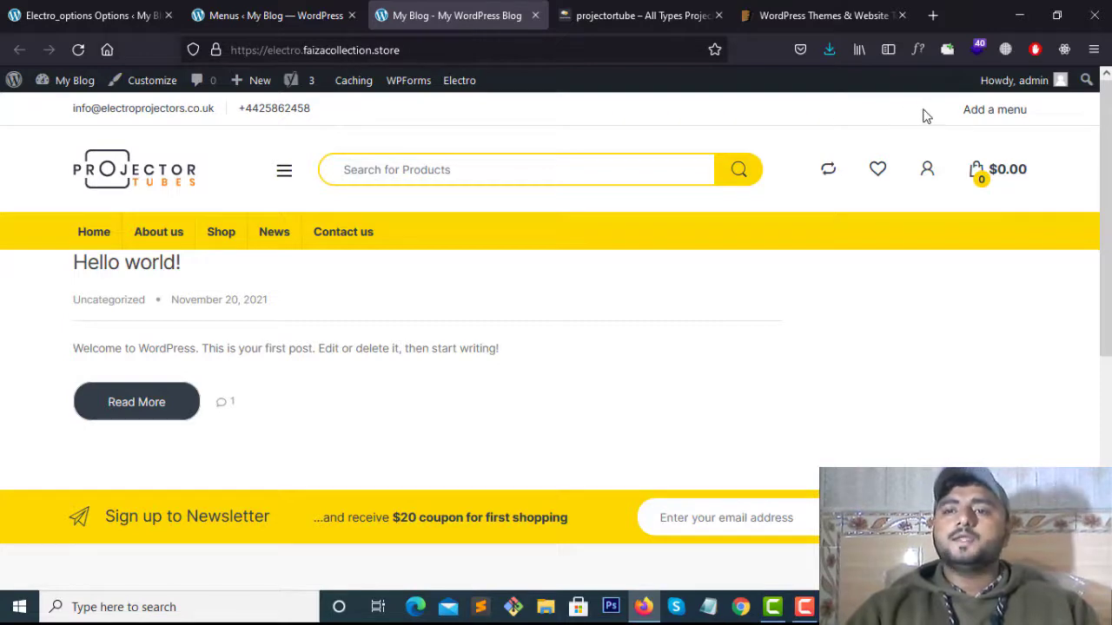
Load main-menu into the menu editor
click(276, 14)
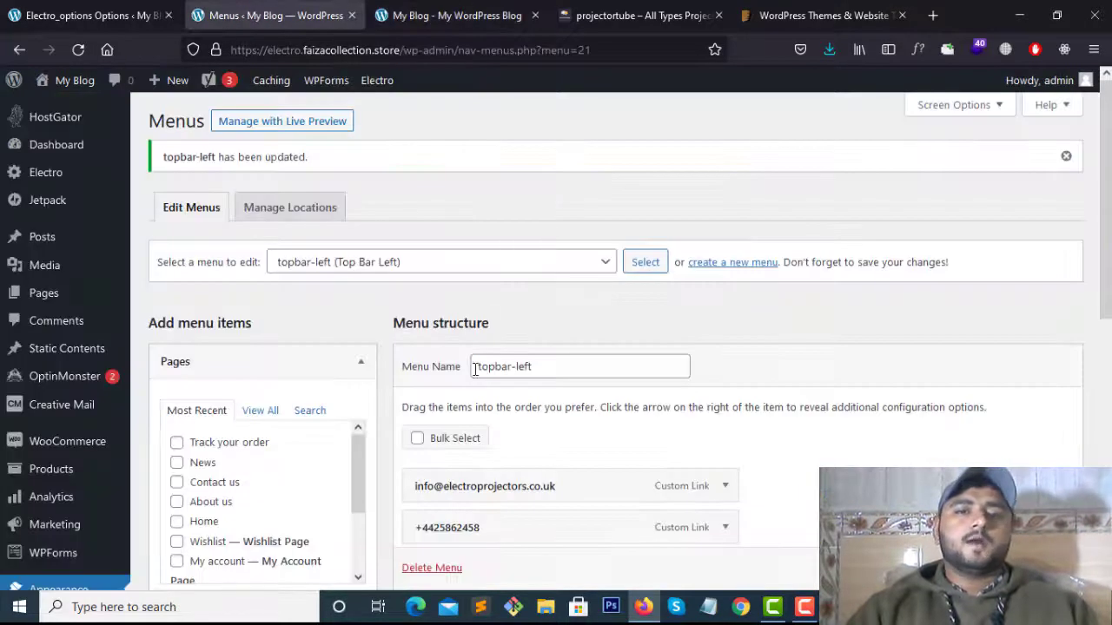
scroll(462, 411, down, 7)
scroll(462, 412, up, 5)
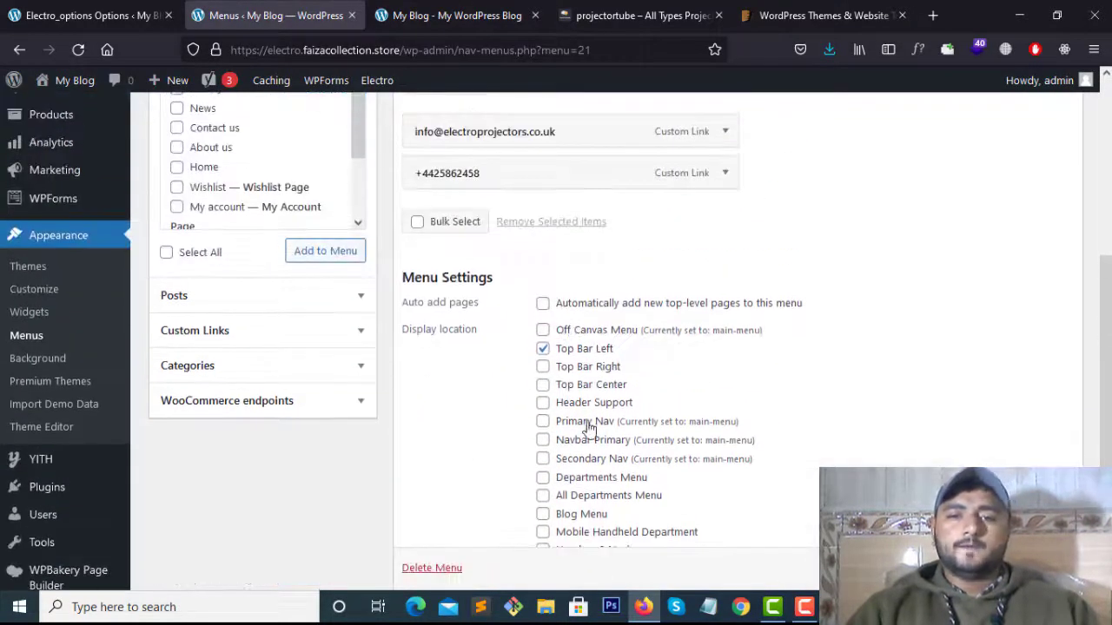
scroll(502, 299, up, 1)
scroll(272, 350, down, 5)
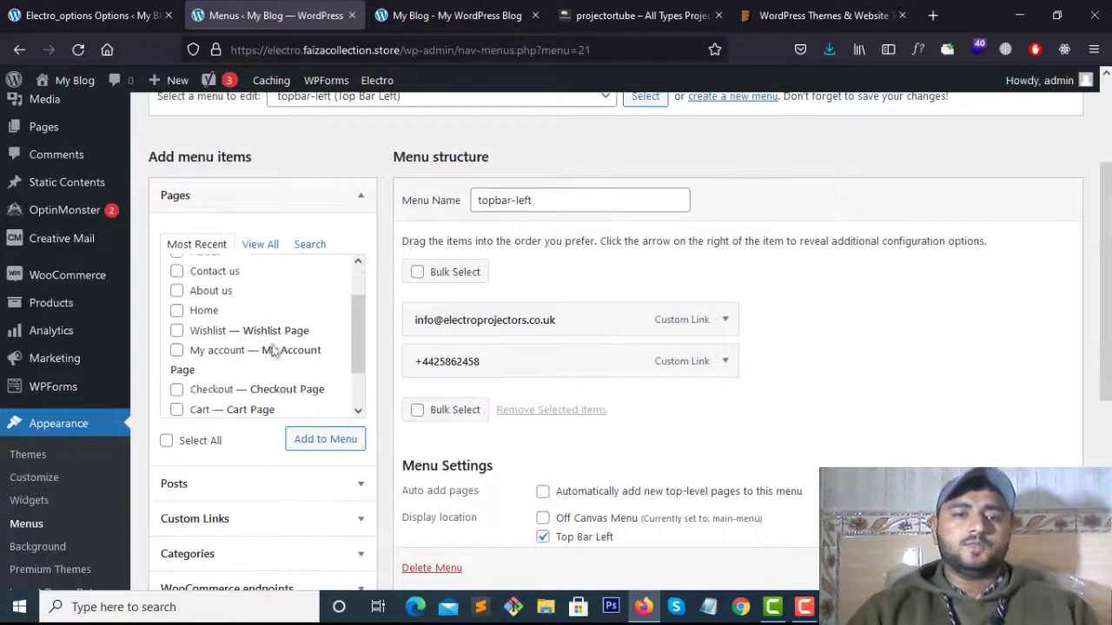
scroll(548, 233, up, 5)
click(501, 261)
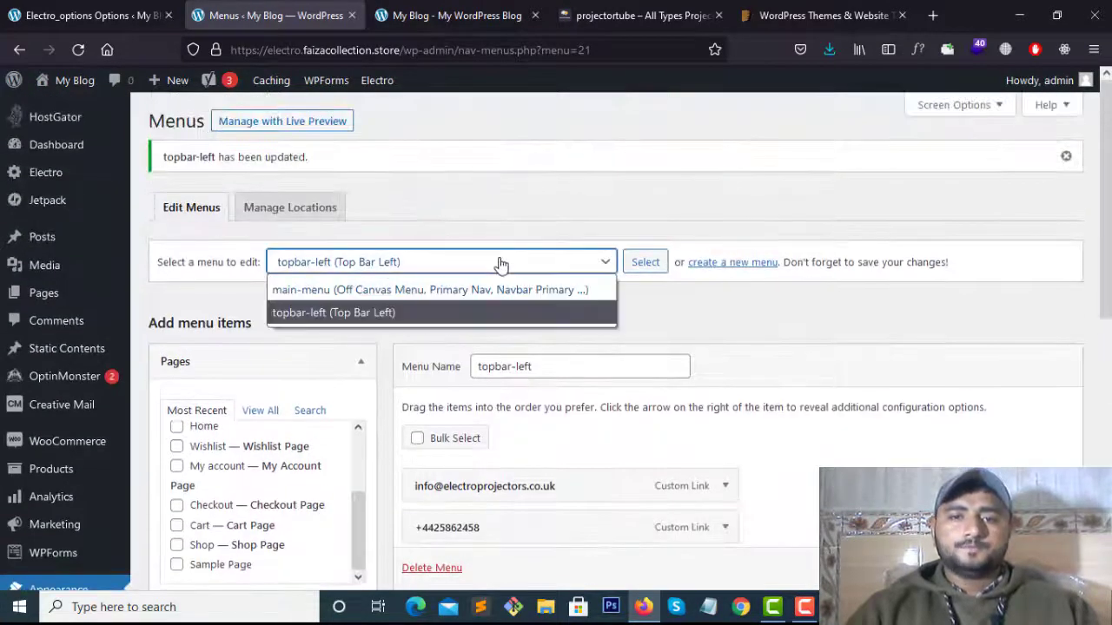
click(330, 290)
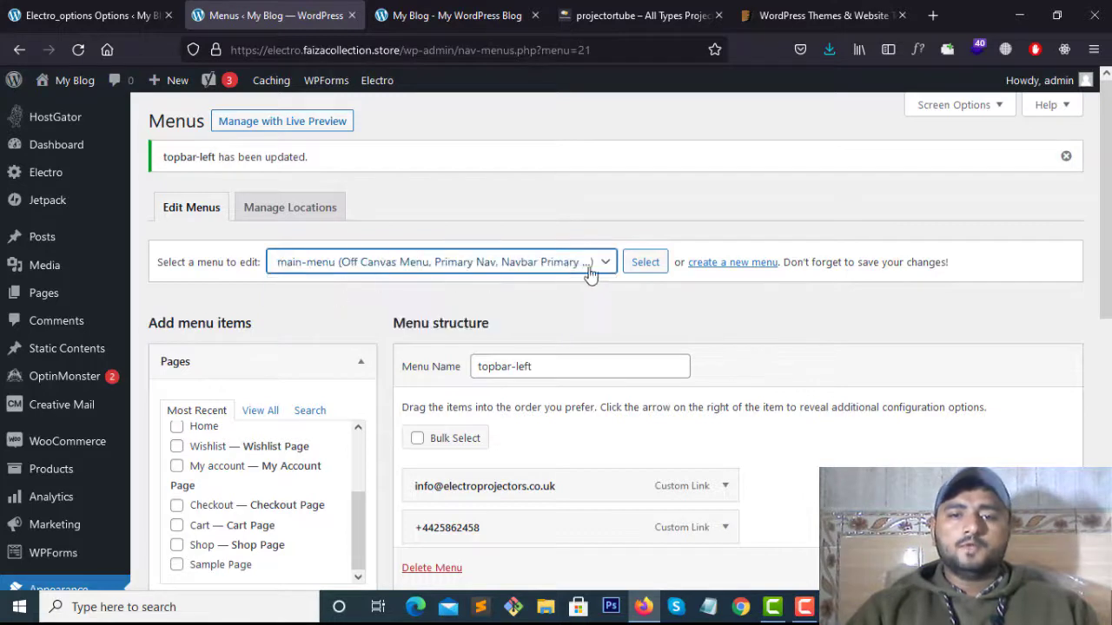
click(634, 263)
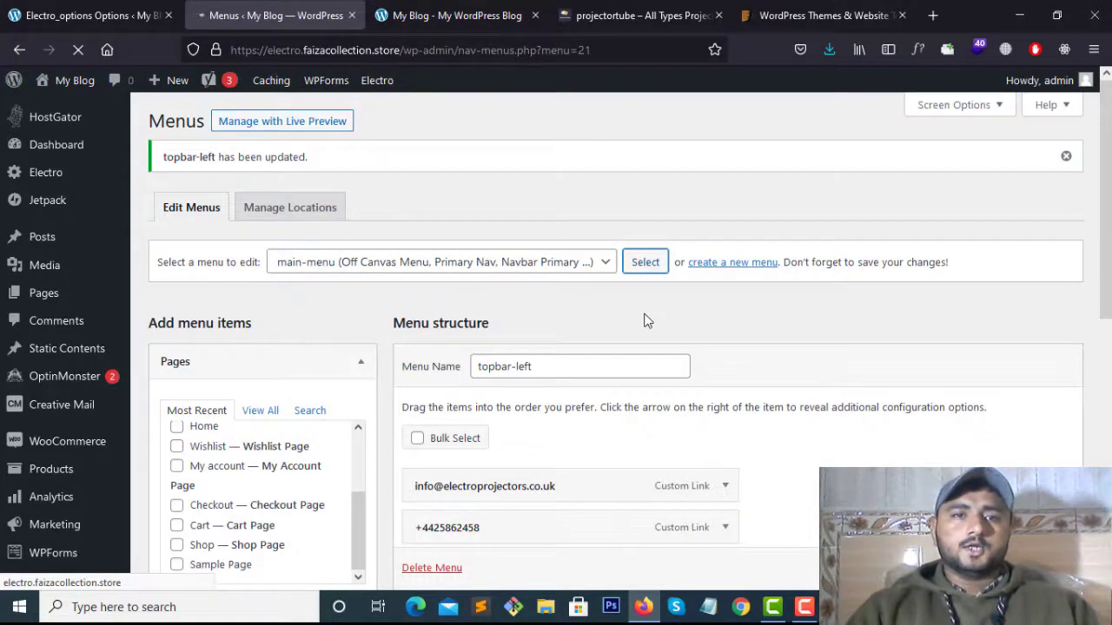
Untick Primary Nav, Navbar Primary and Secondary Nav for main-menu
scroll(641, 314, down, 3)
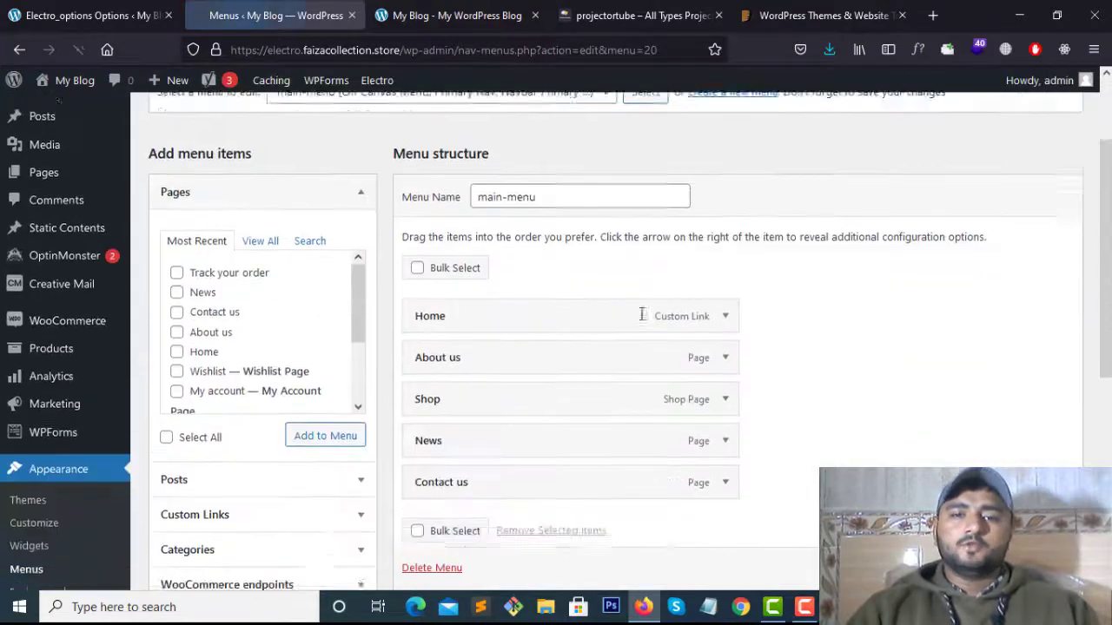
scroll(640, 314, down, 5)
click(543, 346)
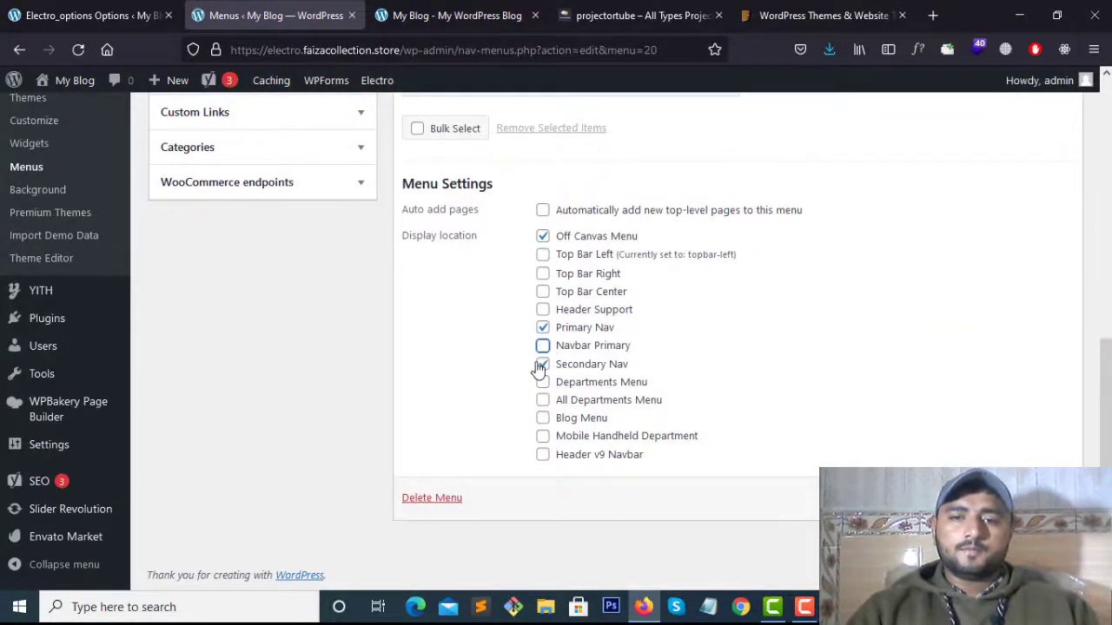
click(542, 364)
click(542, 326)
click(542, 329)
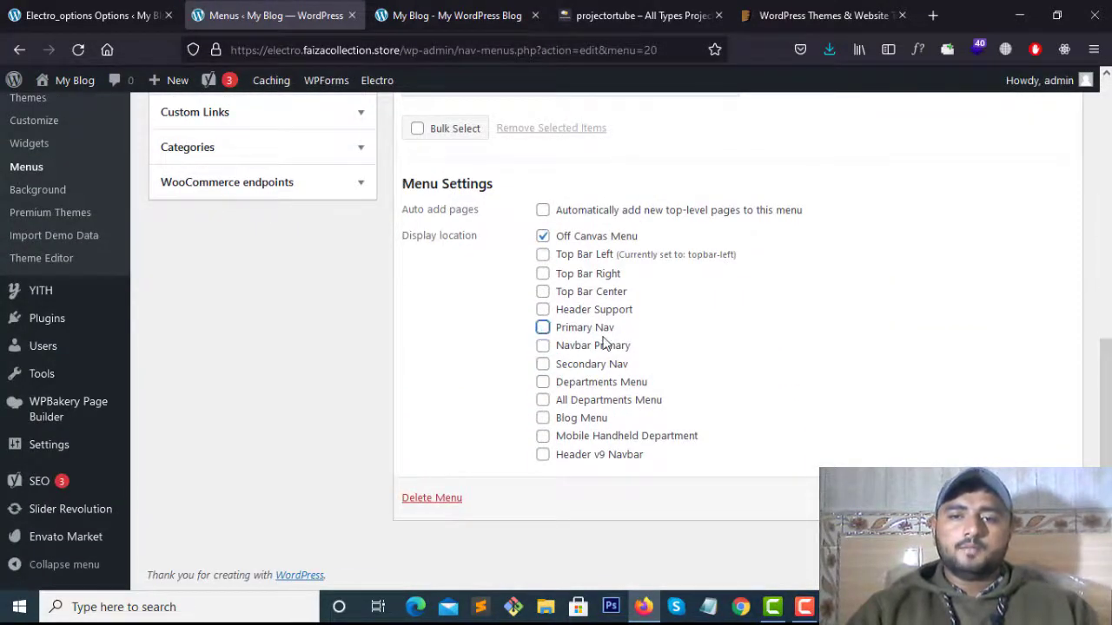
Check the storefront header, then tick Top Bar Right for main-menu
scroll(544, 323, up, 1)
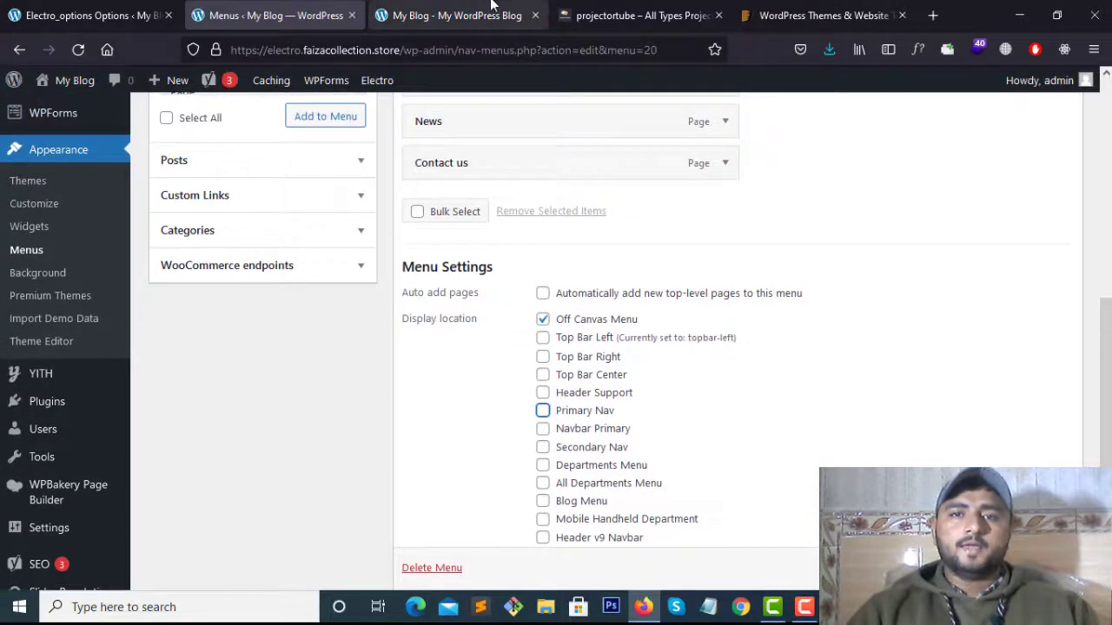
click(452, 15)
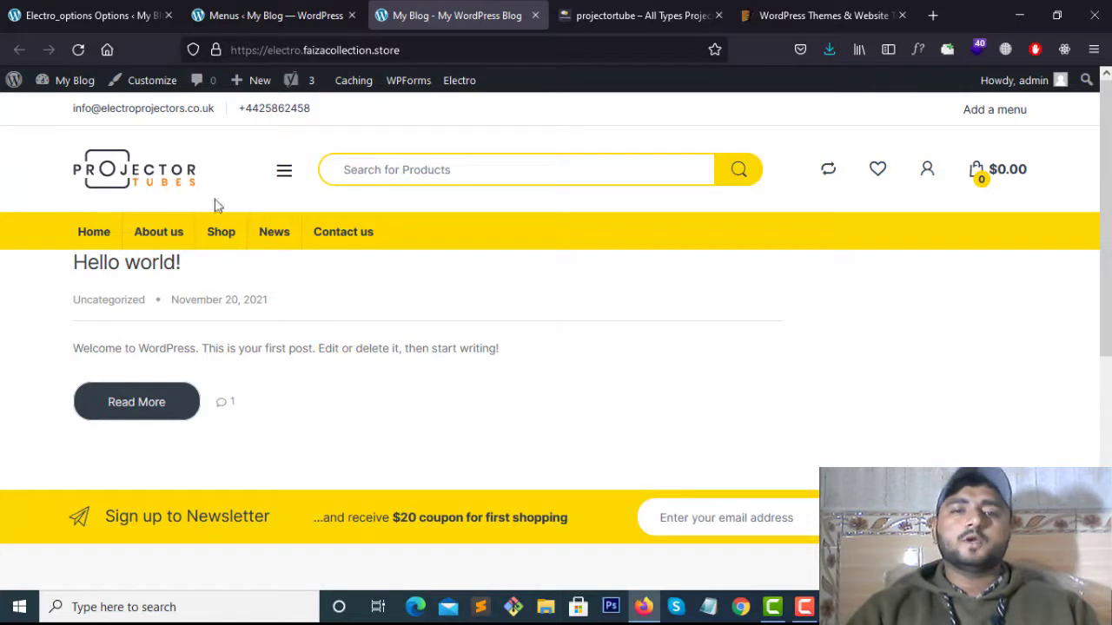
click(276, 15)
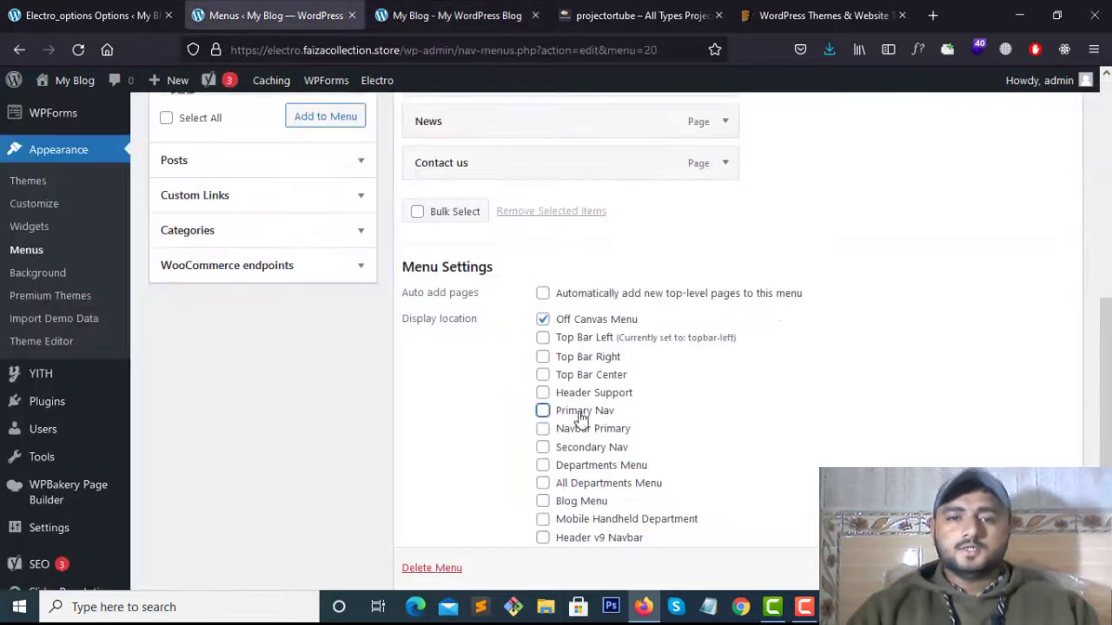
scroll(580, 417, down, 2)
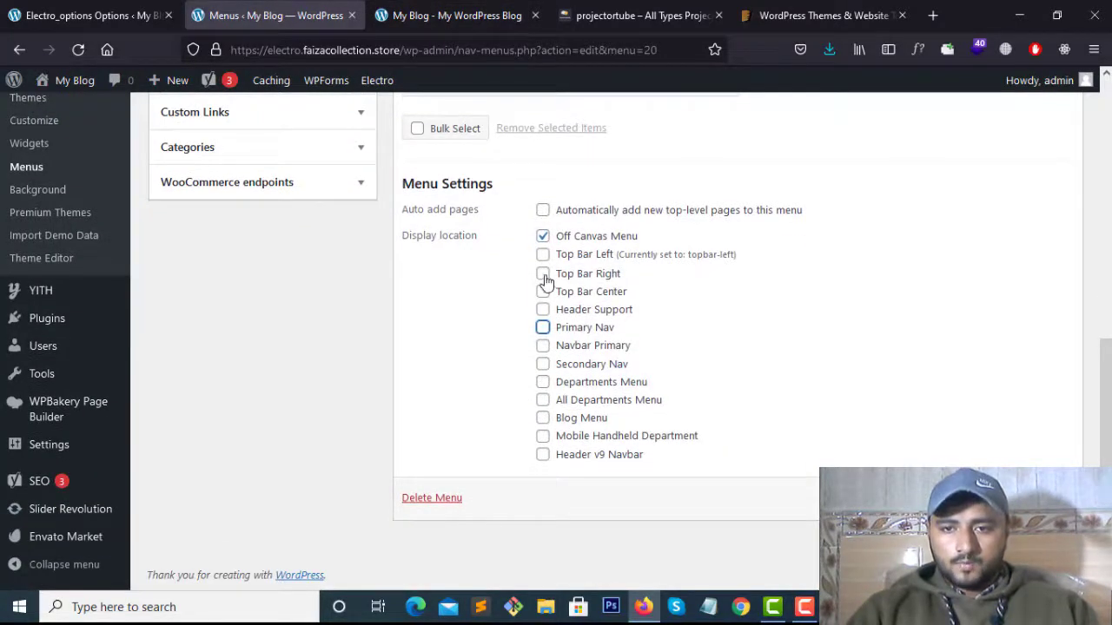
click(542, 274)
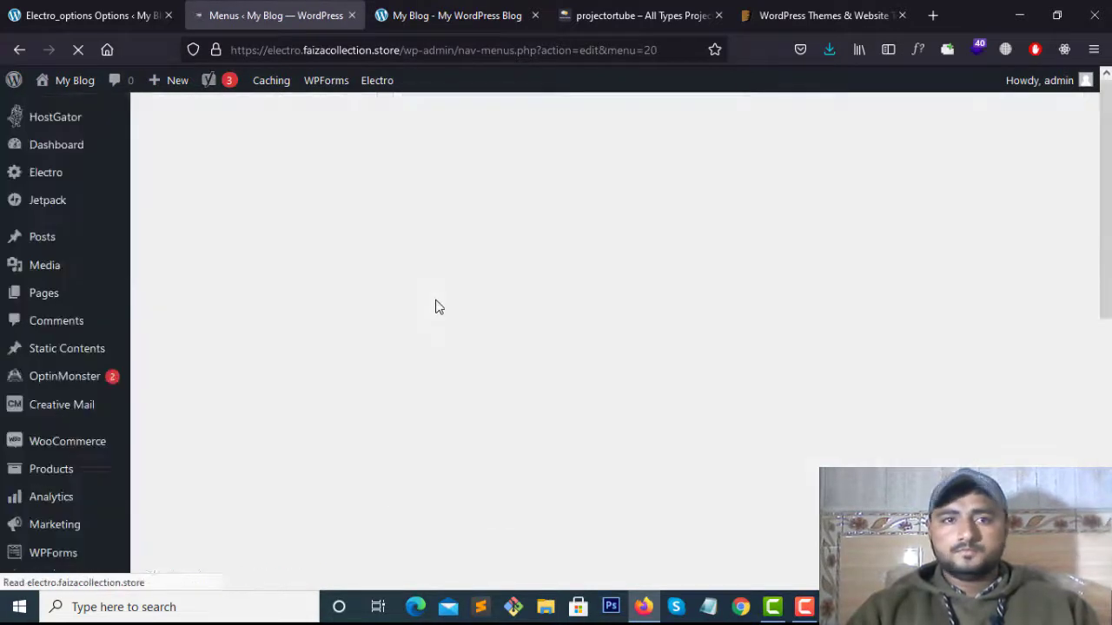
Reload the storefront with F5 to see main-menu in the top bar, then return to the Menus admin page
click(447, 15)
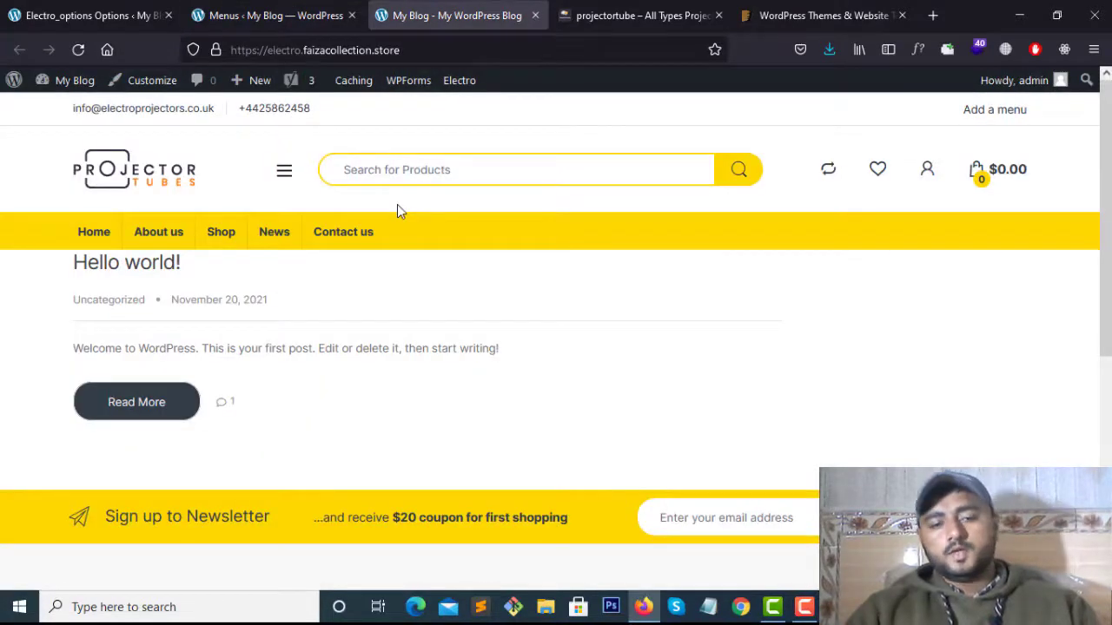
key(F5)
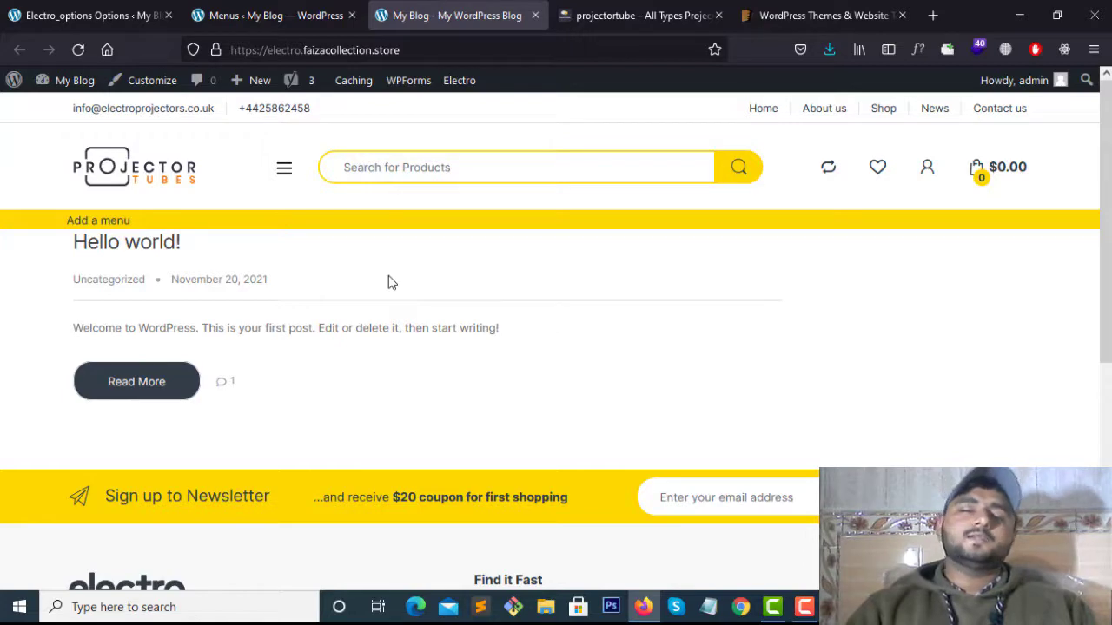
click(247, 9)
scroll(238, 422, down, 5)
scroll(238, 422, up, 3)
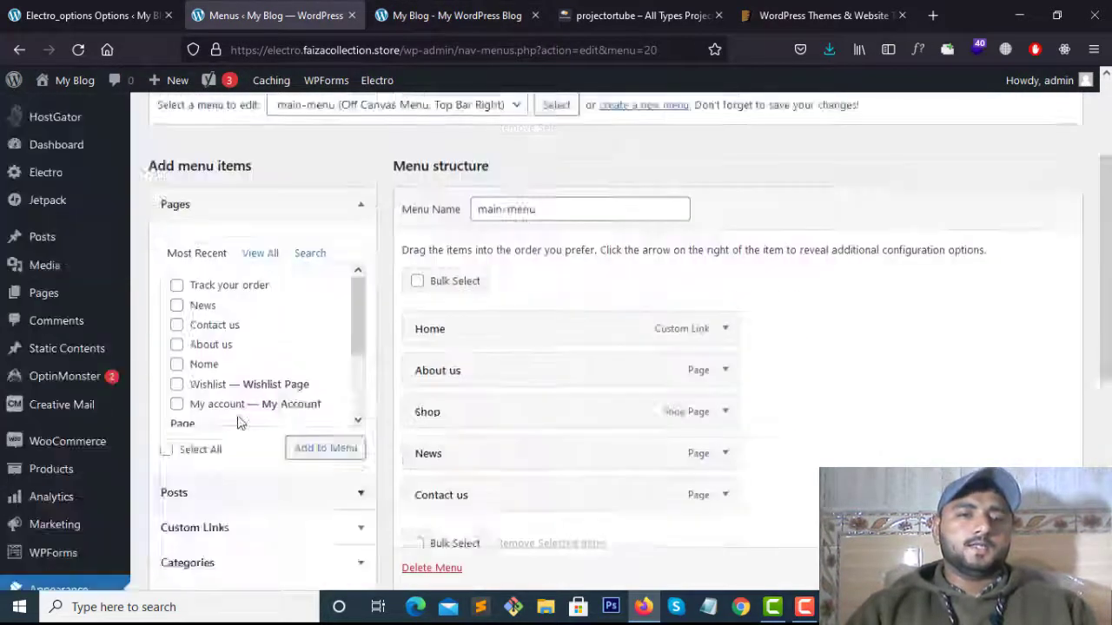
scroll(340, 385, up, 2)
scroll(343, 389, down, 5)
scroll(342, 390, down, 2)
scroll(342, 390, up, 5)
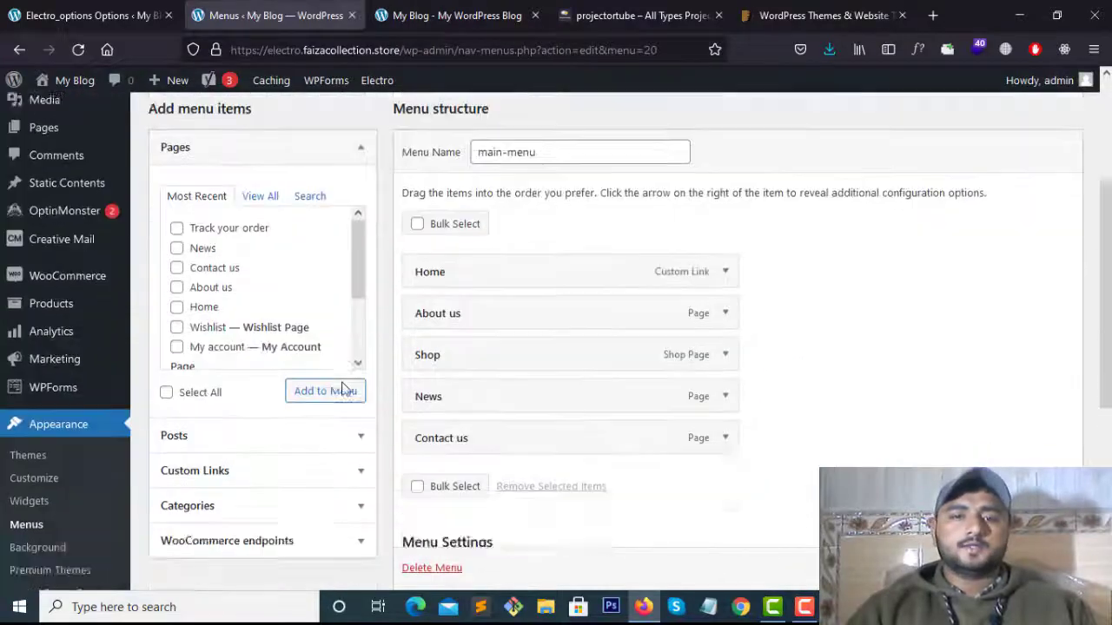
scroll(342, 390, down, 4)
scroll(339, 373, up, 6)
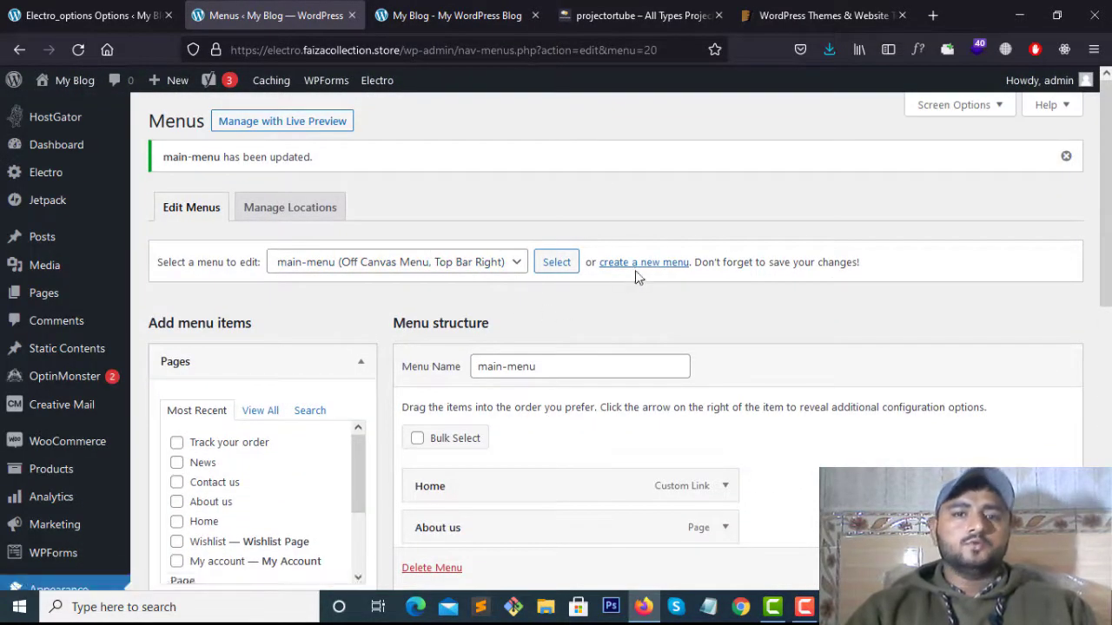
Start a new menu and name it product-categories
click(660, 264)
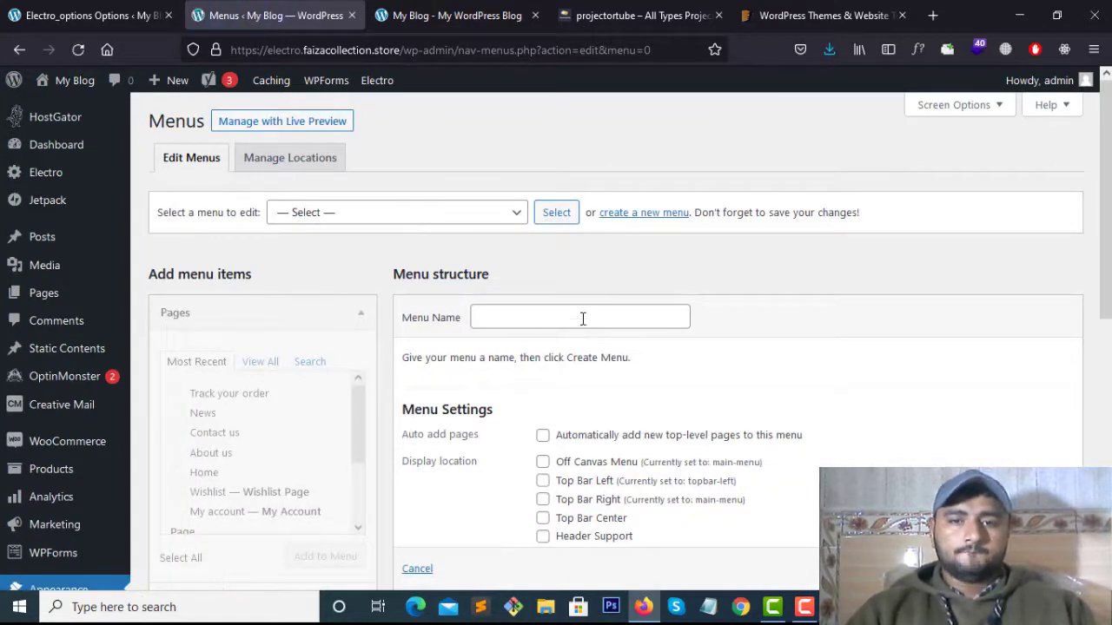
click(581, 318)
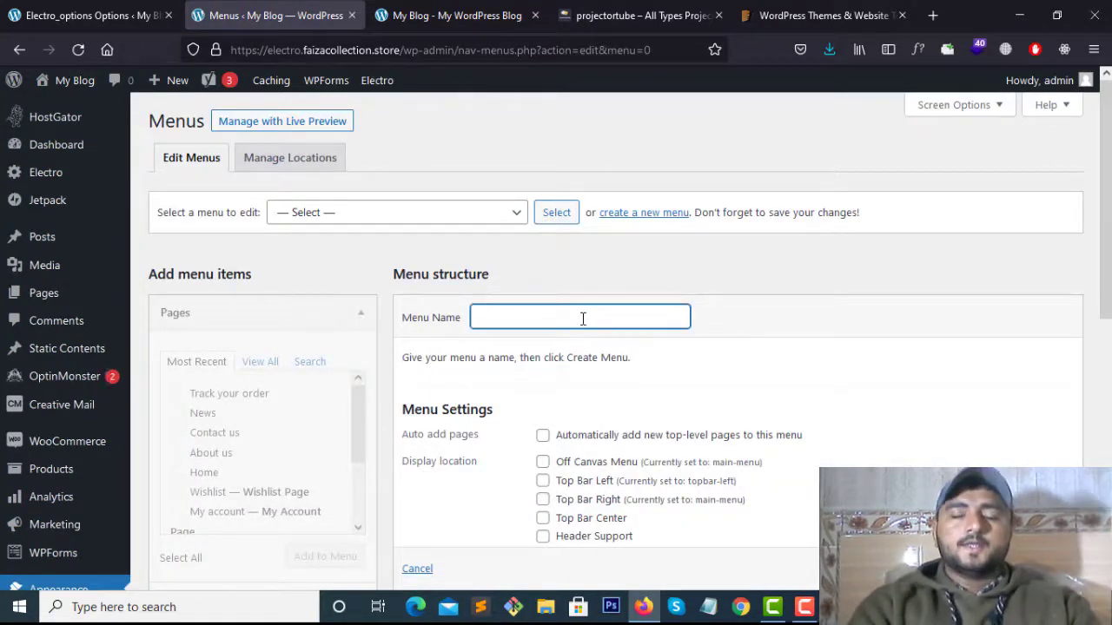
text(pro)
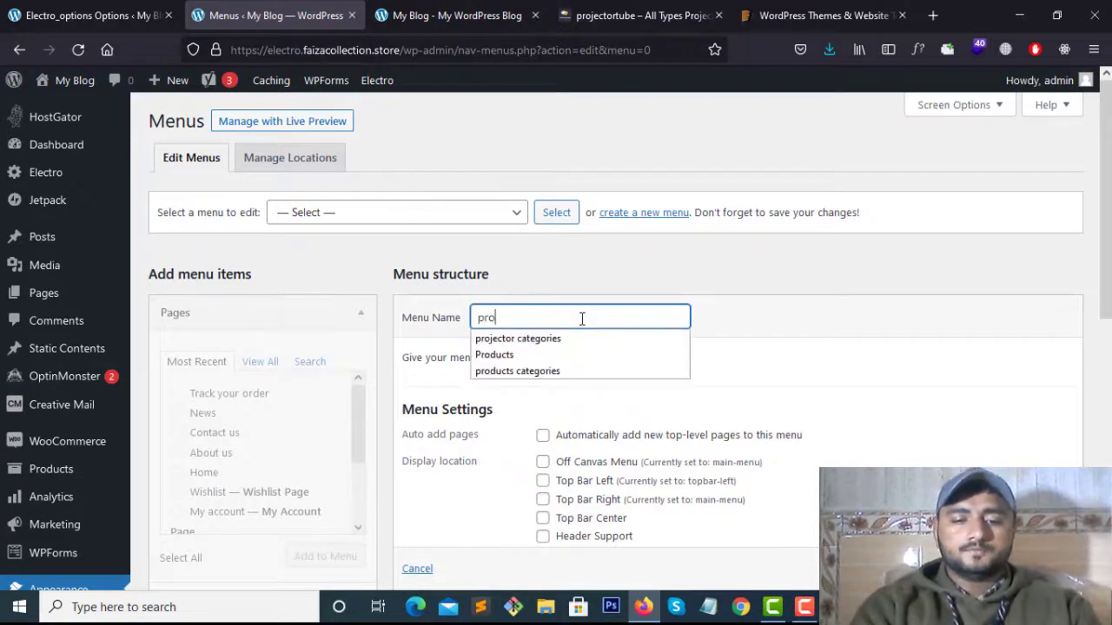
text(duct)
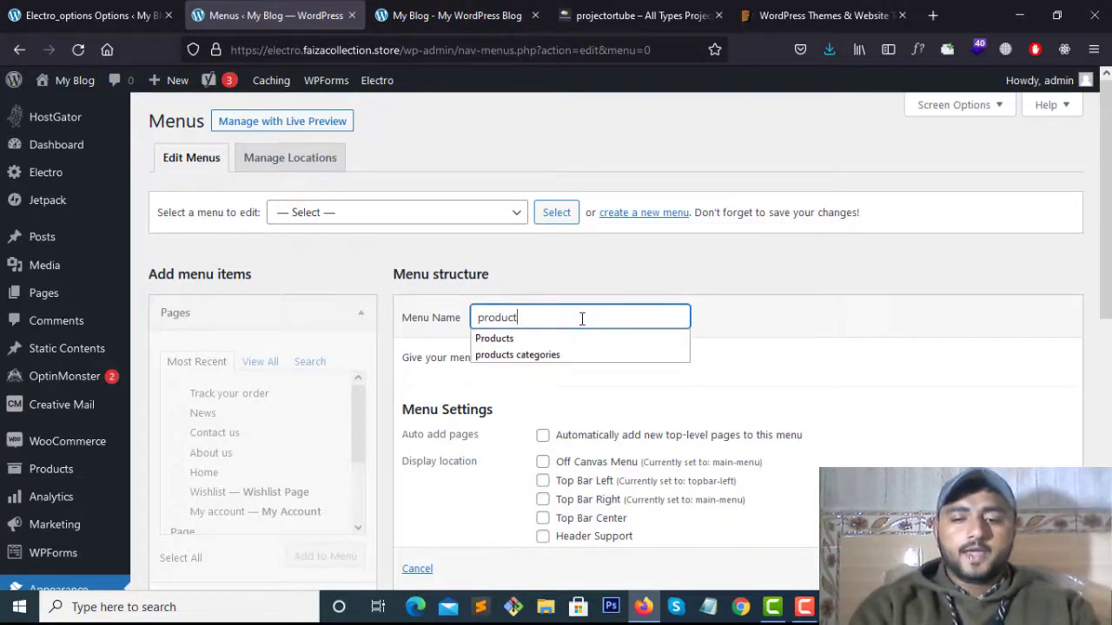
text(-cat)
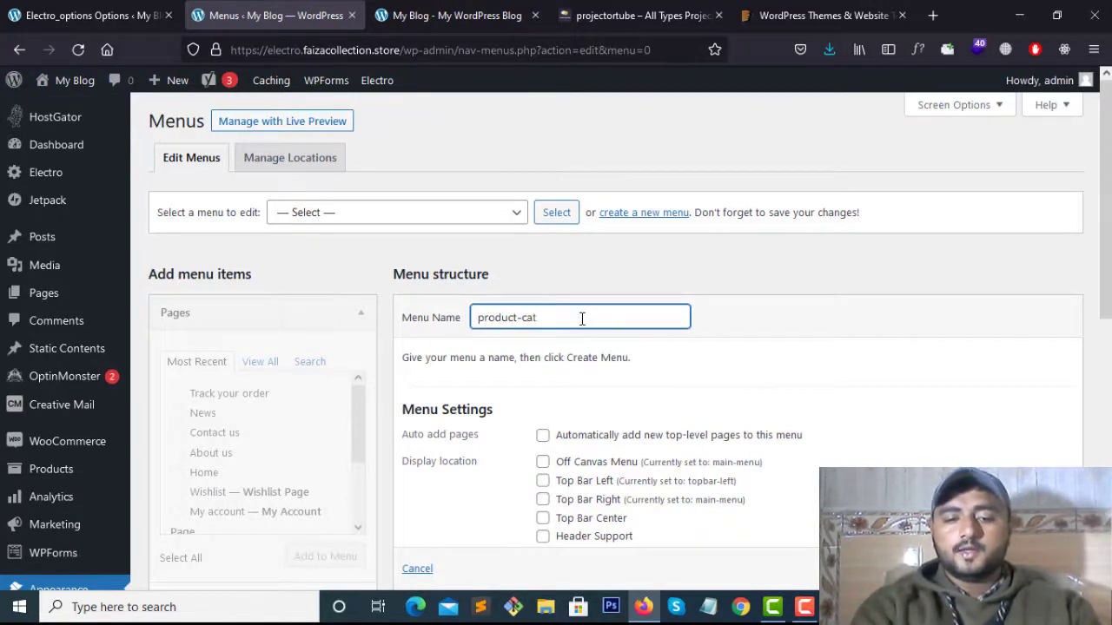
text(egories)
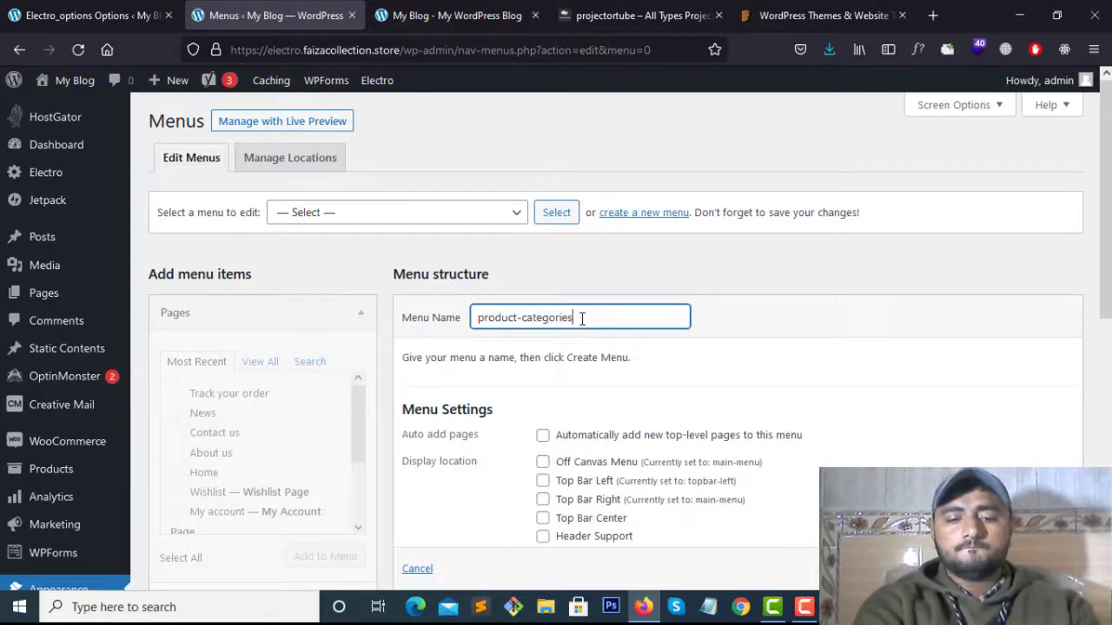
scroll(553, 247, down, 3)
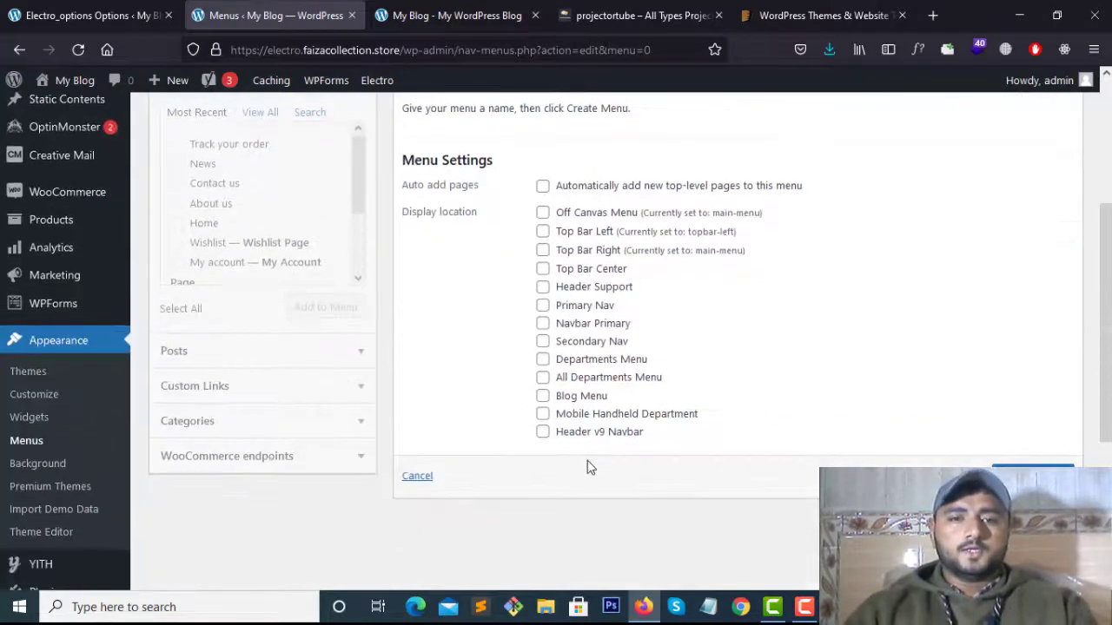
scroll(588, 464, up, 3)
scroll(465, 403, down, 3)
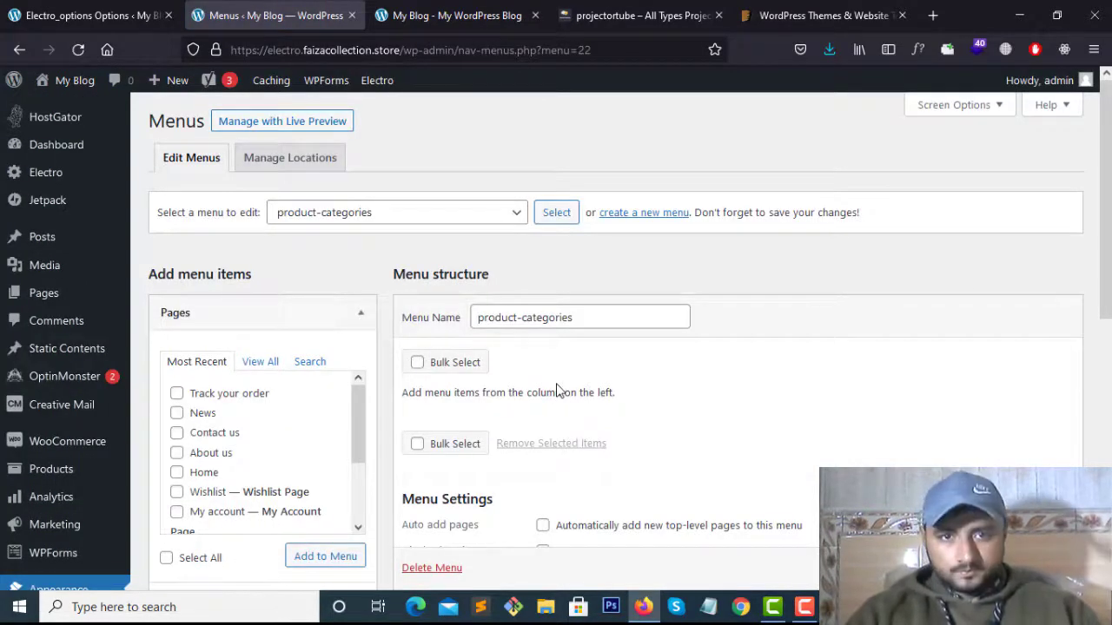
scroll(534, 358, down, 5)
scroll(191, 377, up, 4)
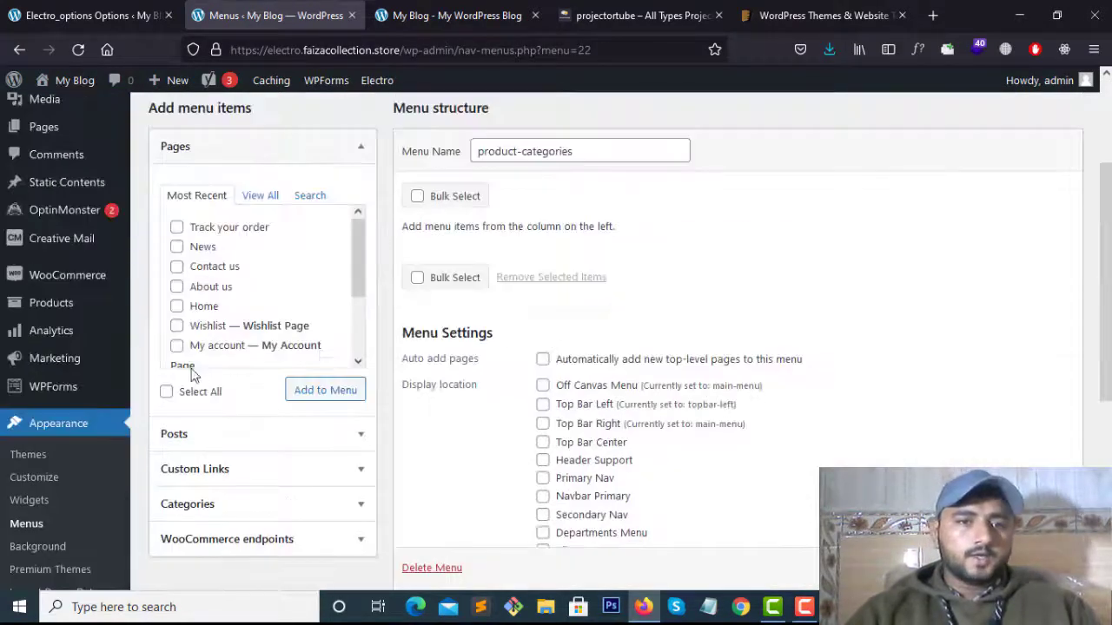
scroll(258, 446, down, 2)
Collapse the Pages box, view all post categories, then collapse Categories again
scroll(293, 301, up, 4)
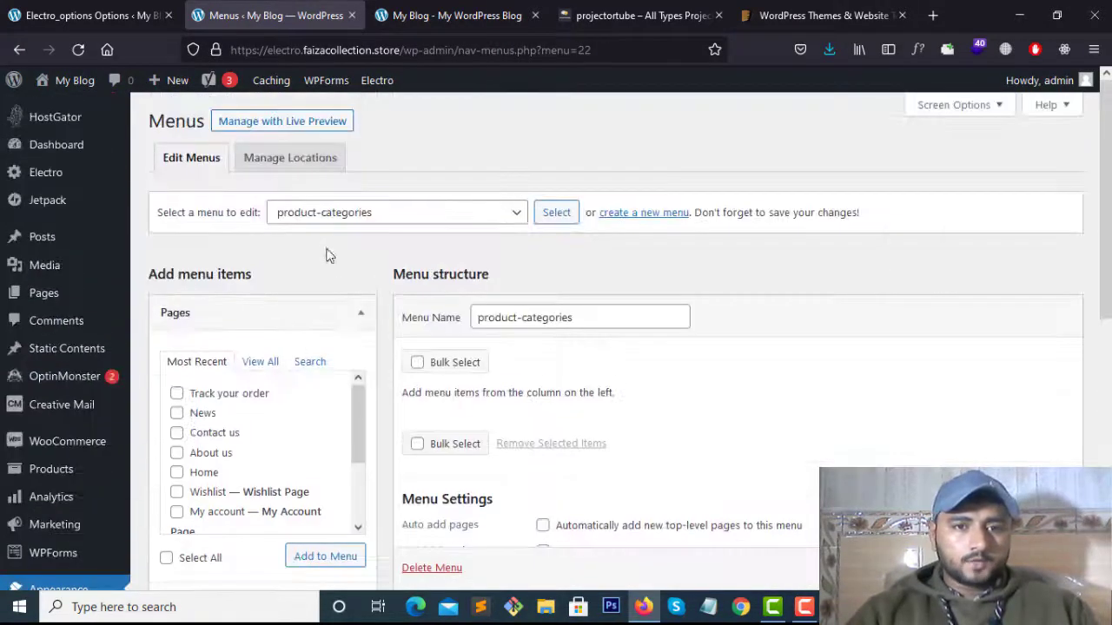
click(357, 318)
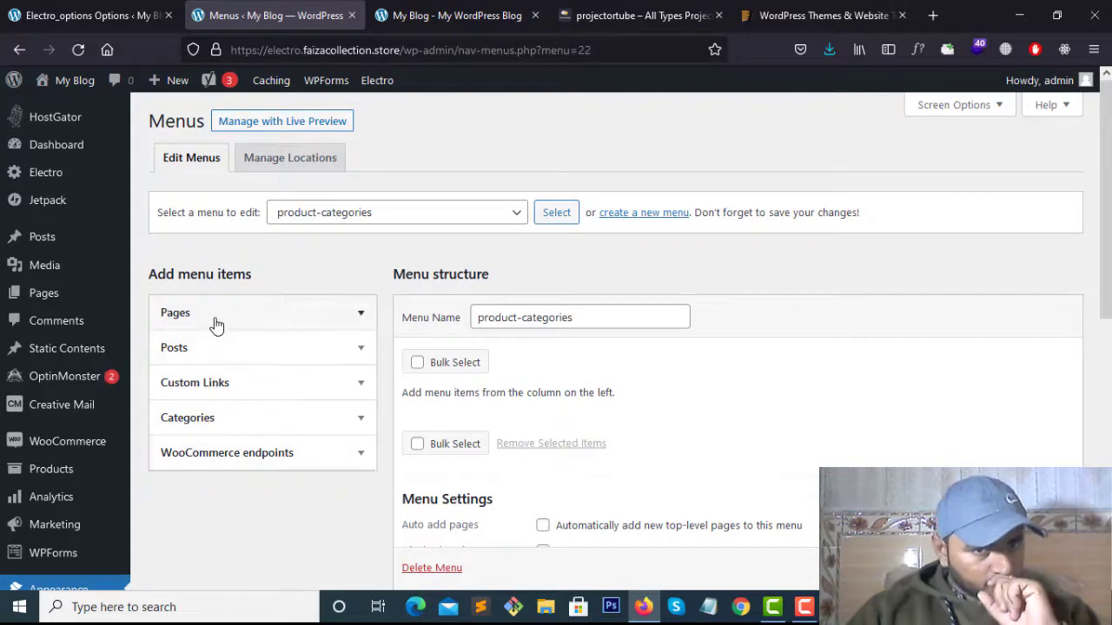
click(274, 426)
scroll(258, 477, down, 1)
click(252, 391)
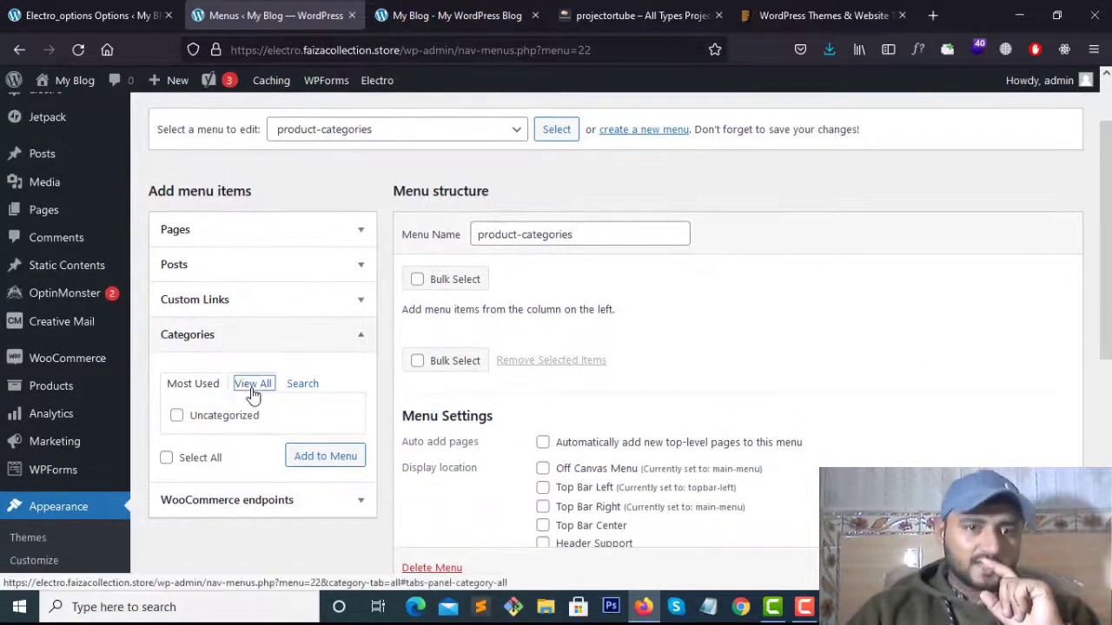
click(360, 340)
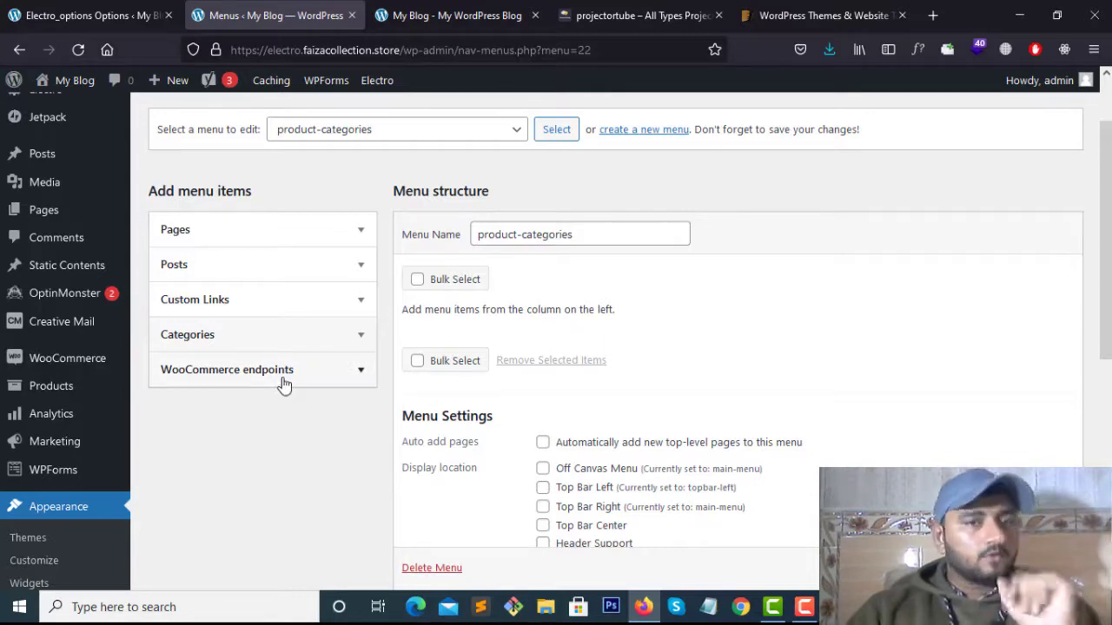
Bring up Screen Options on the Menus page
scroll(266, 402, down, 1)
scroll(266, 402, up, 2)
scroll(266, 402, down, 3)
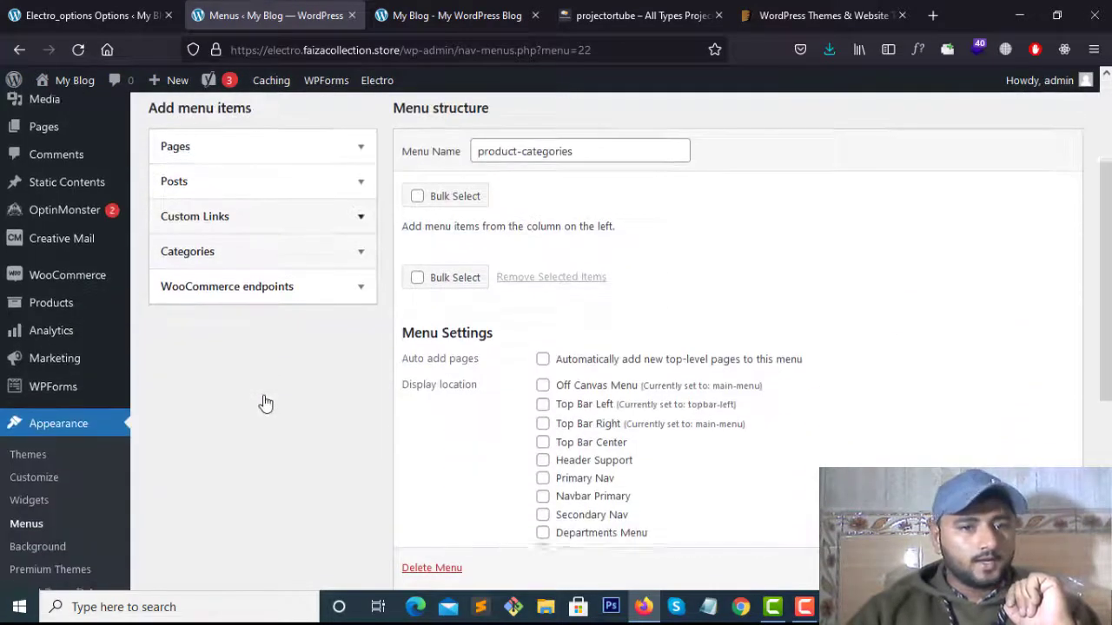
scroll(266, 402, up, 2)
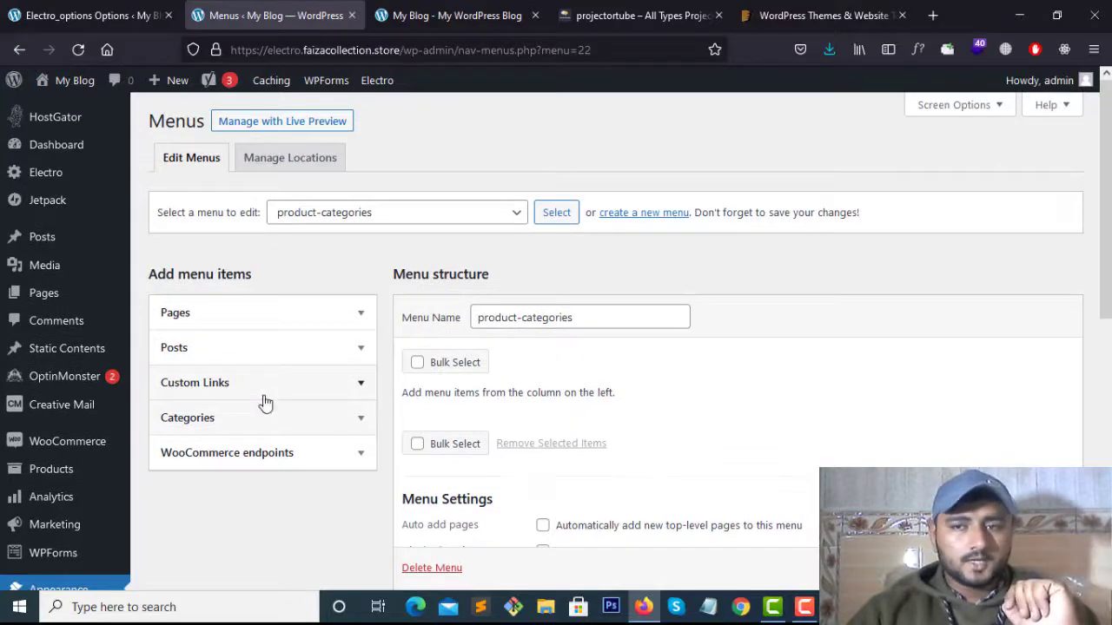
click(958, 106)
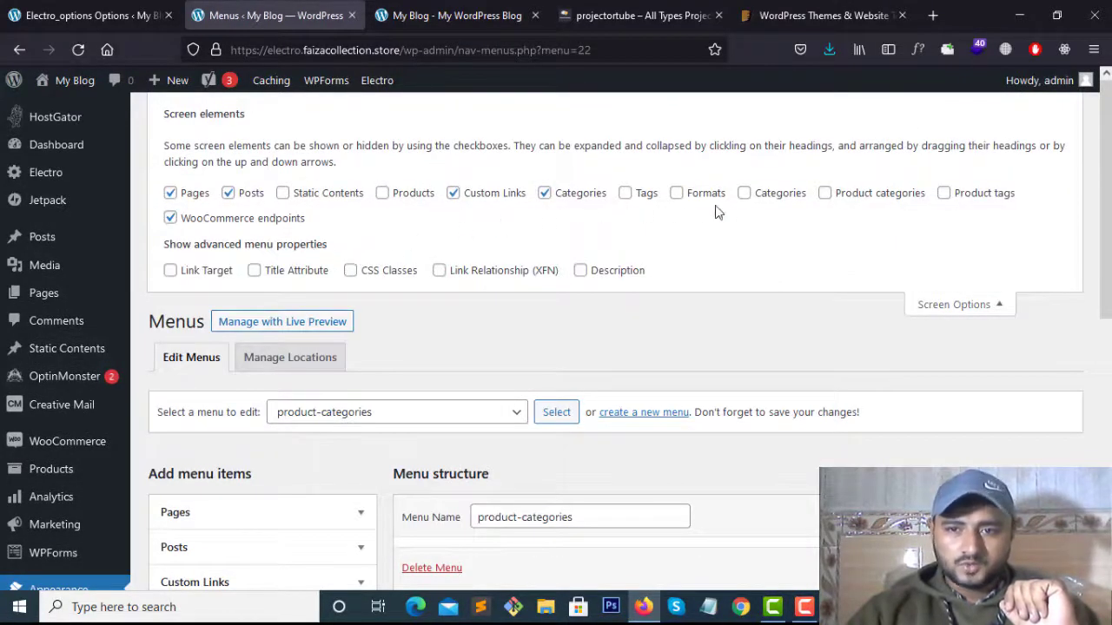
Enable Product categories in Screen Options and list all five categories with View All
click(824, 194)
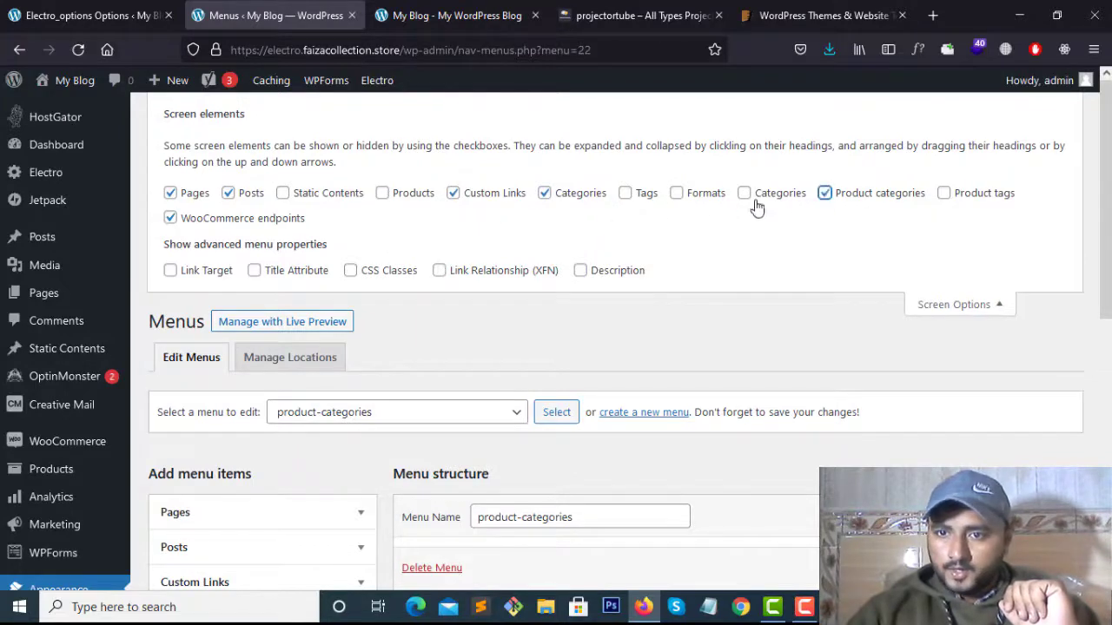
click(991, 305)
scroll(390, 318, down, 4)
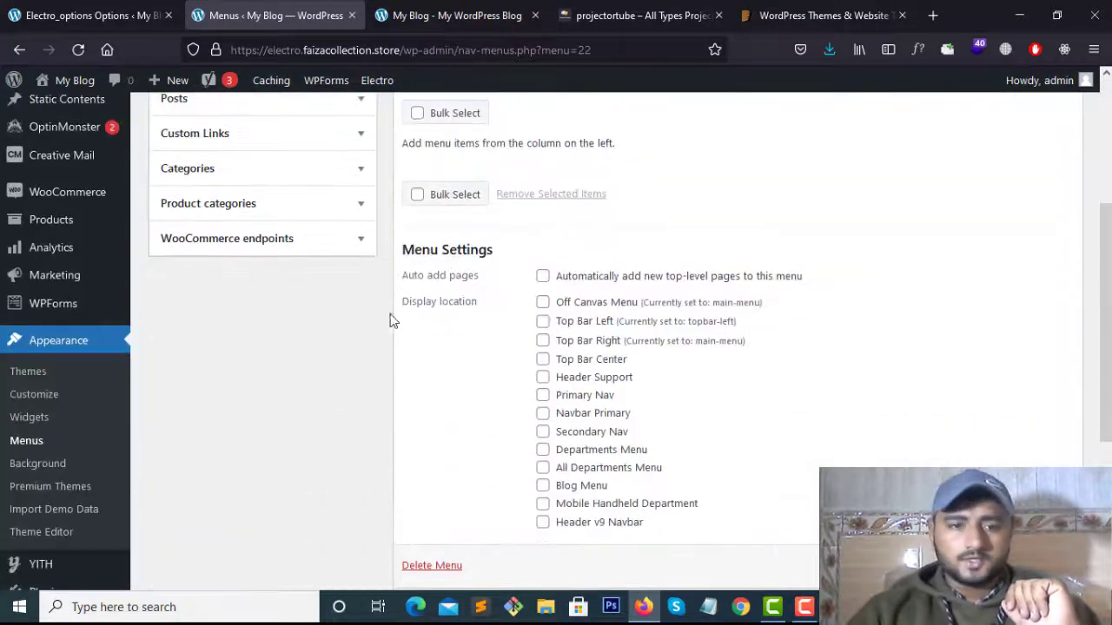
scroll(252, 300, up, 2)
scroll(251, 299, up, 1)
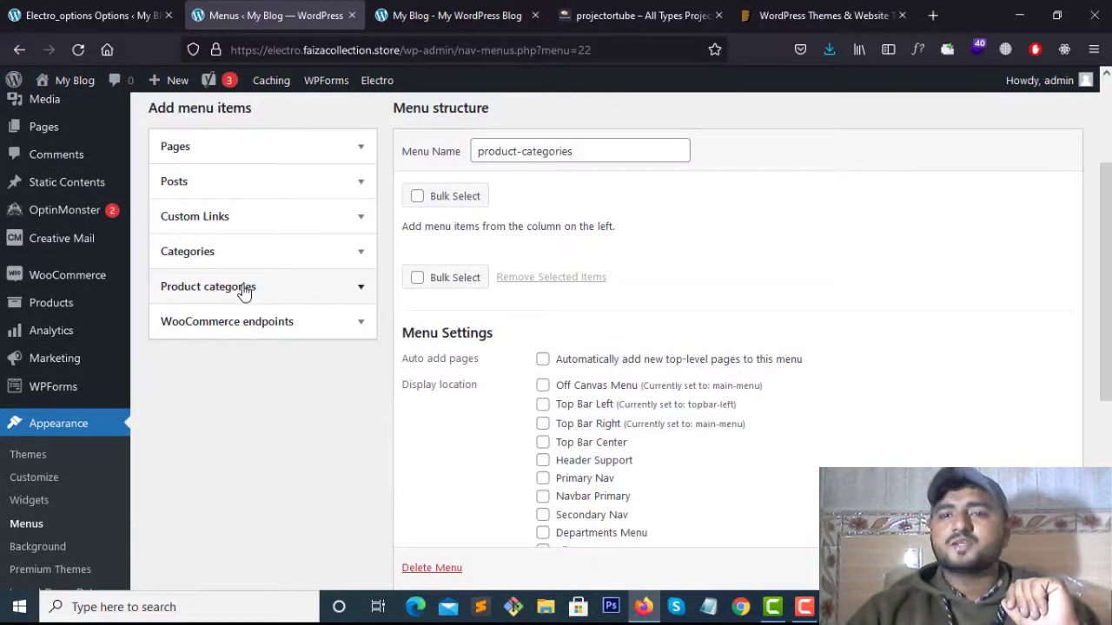
click(333, 300)
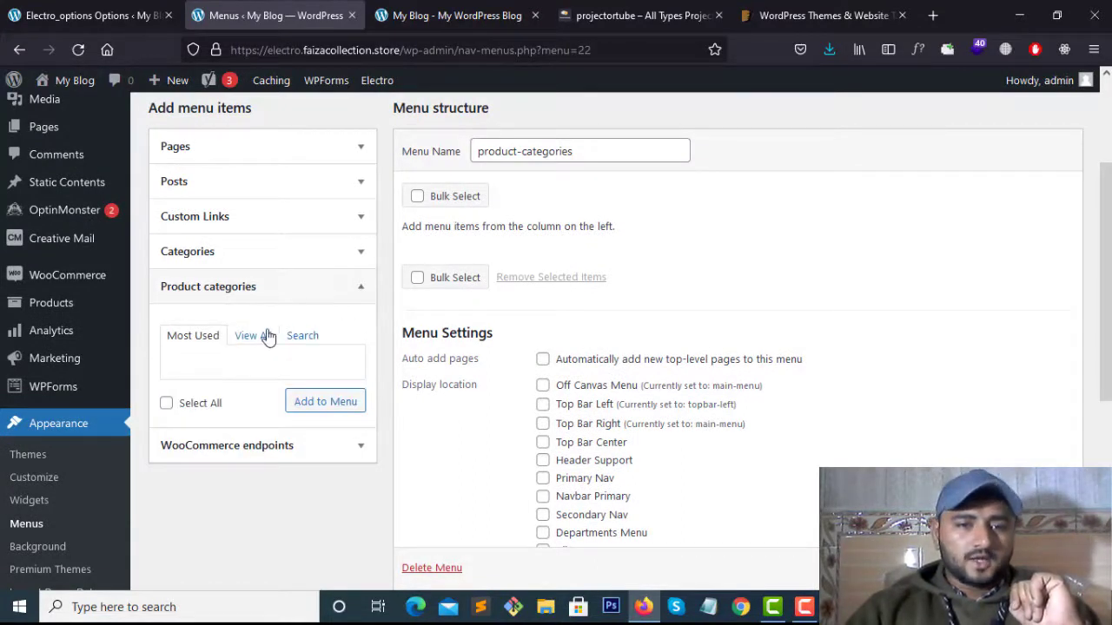
click(266, 335)
scroll(217, 425, down, 2)
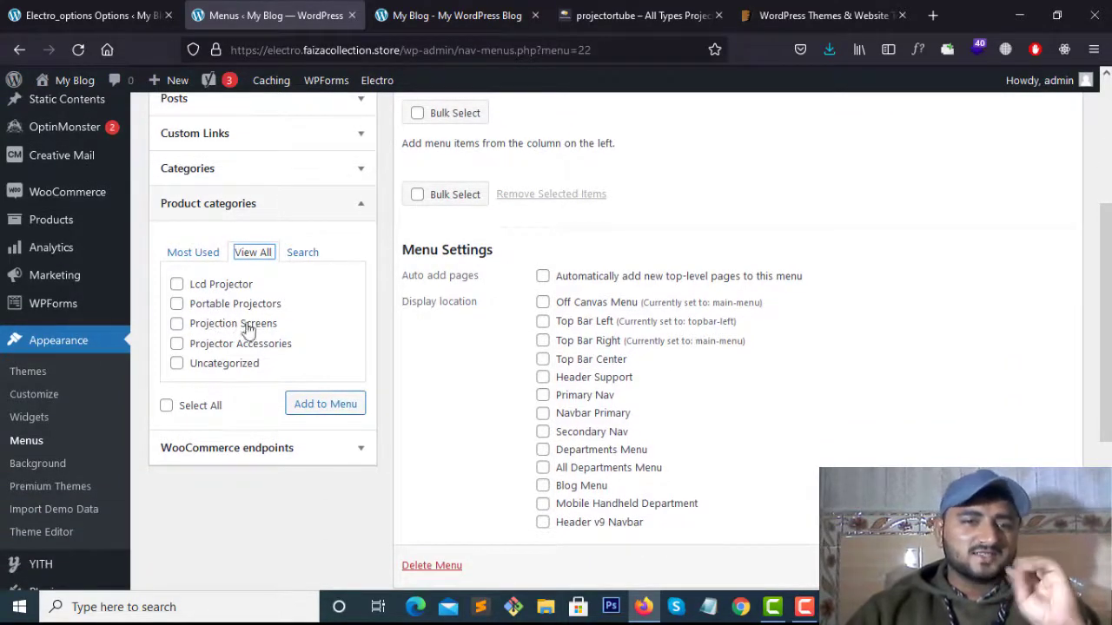
Add all five product categories to the menu, then remove the Uncategorized item
click(165, 405)
click(324, 404)
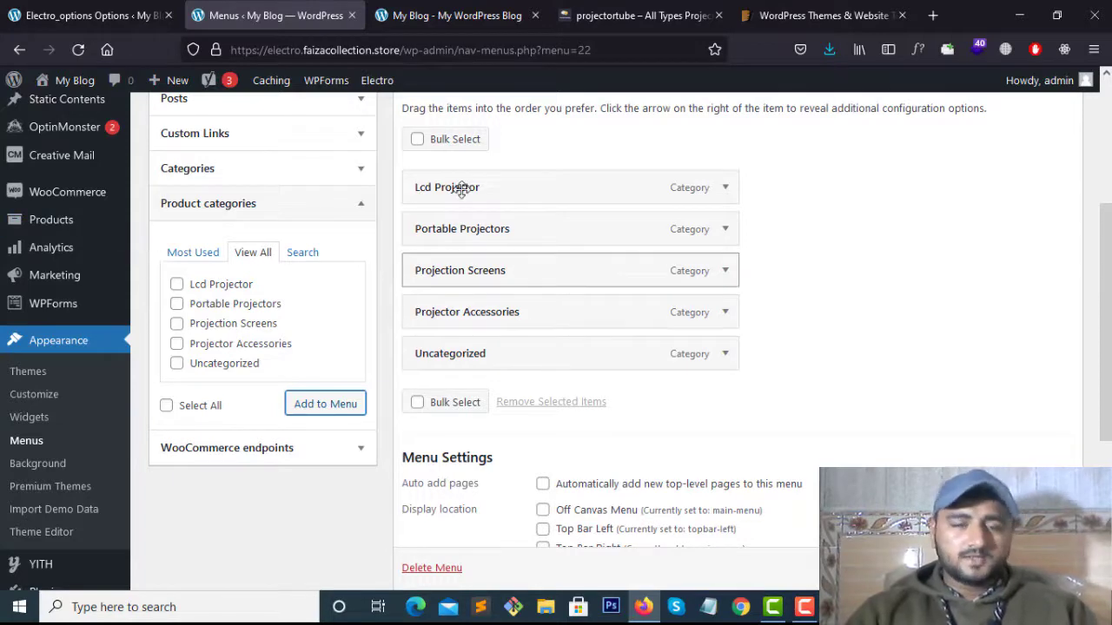
click(724, 353)
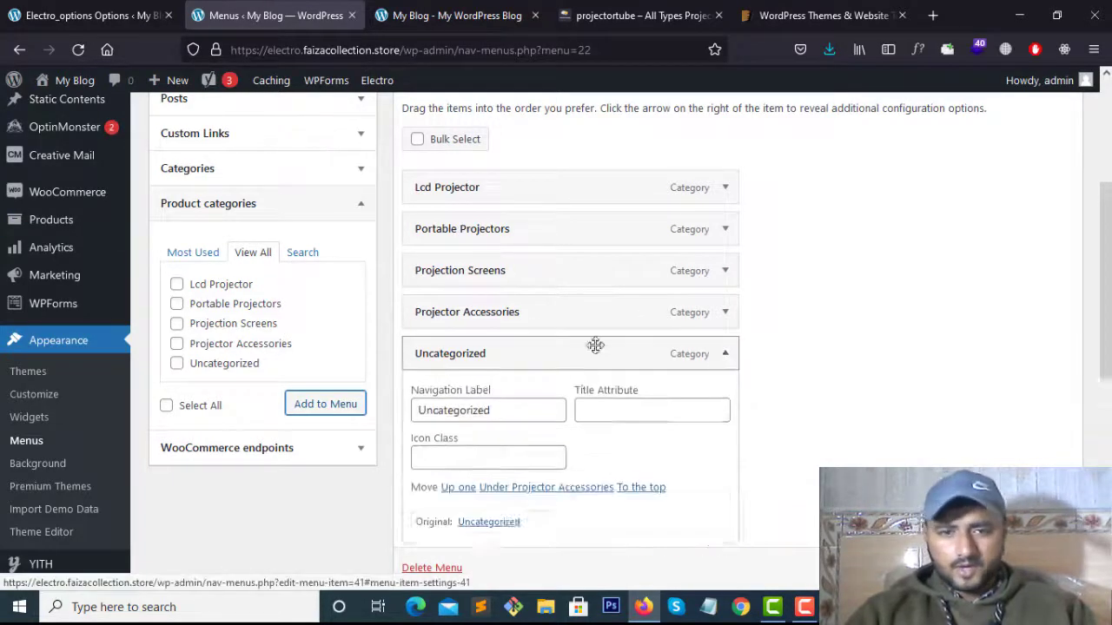
scroll(476, 409, down, 3)
click(429, 388)
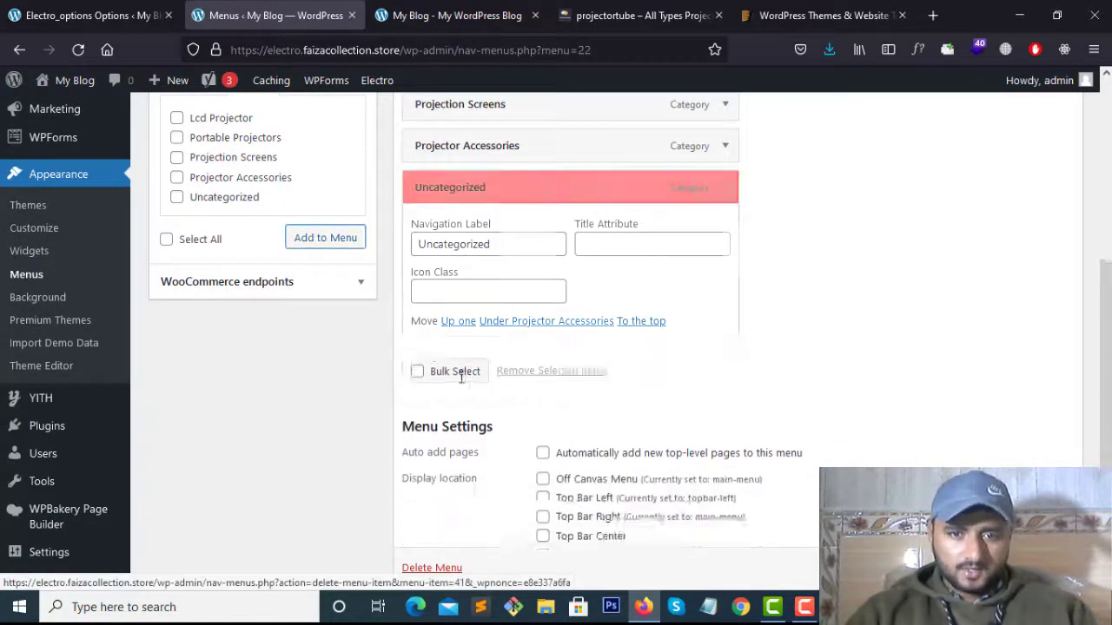
scroll(590, 358, up, 4)
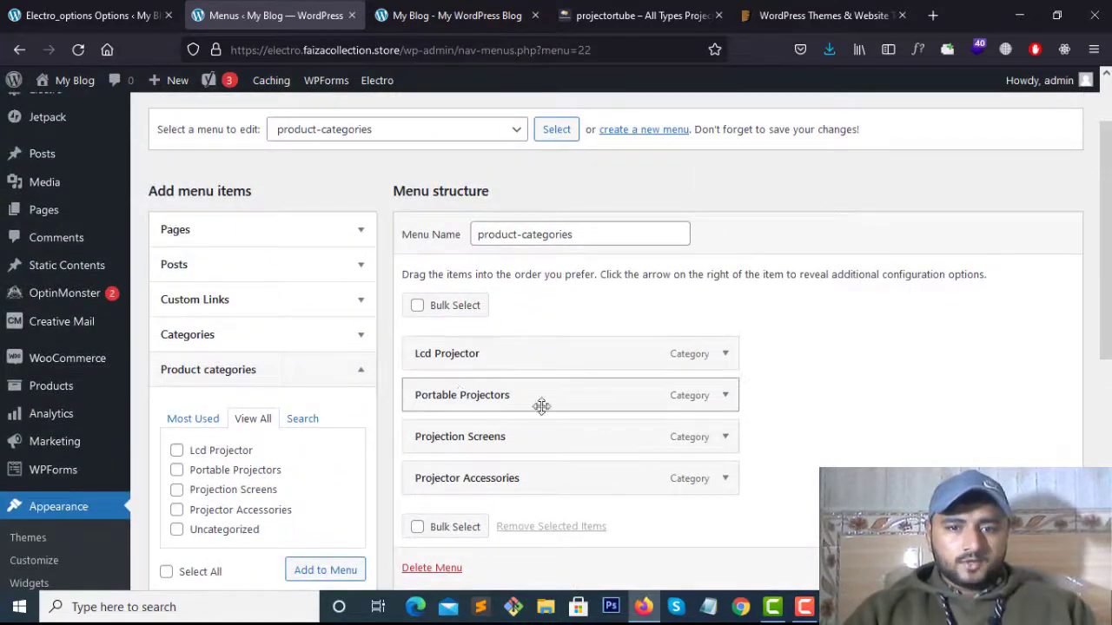
scroll(504, 374, down, 2)
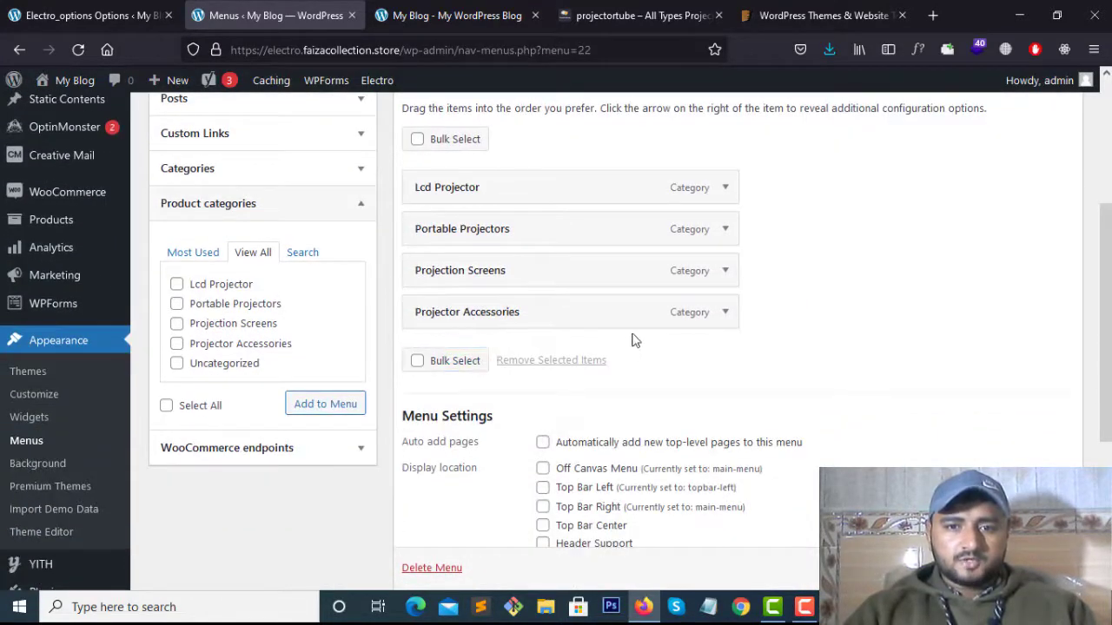
scroll(608, 337, up, 1)
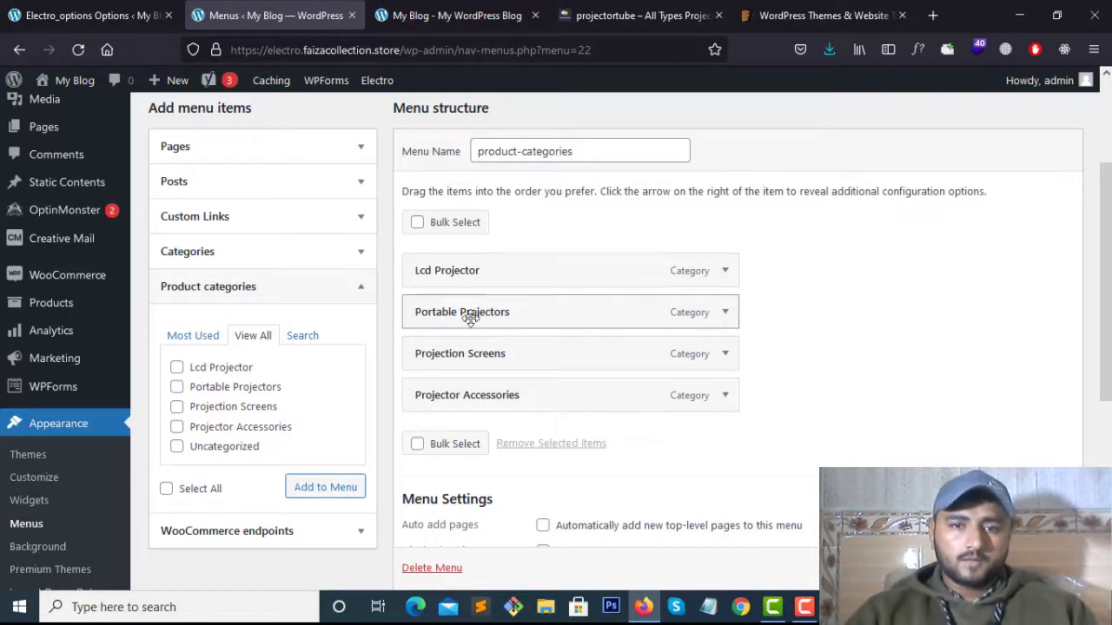
Nest the four categories as sub items, then drag them back to top level
drag(469, 313, 504, 315)
drag(461, 353, 513, 361)
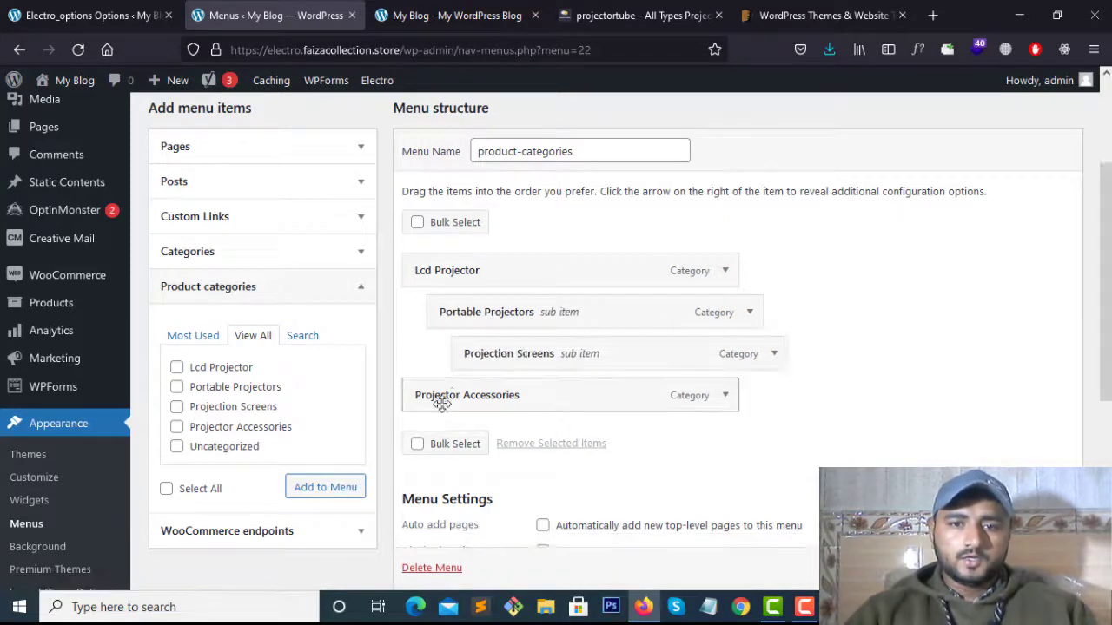
drag(435, 392, 473, 397)
drag(537, 354, 484, 313)
scroll(275, 346, up, 3)
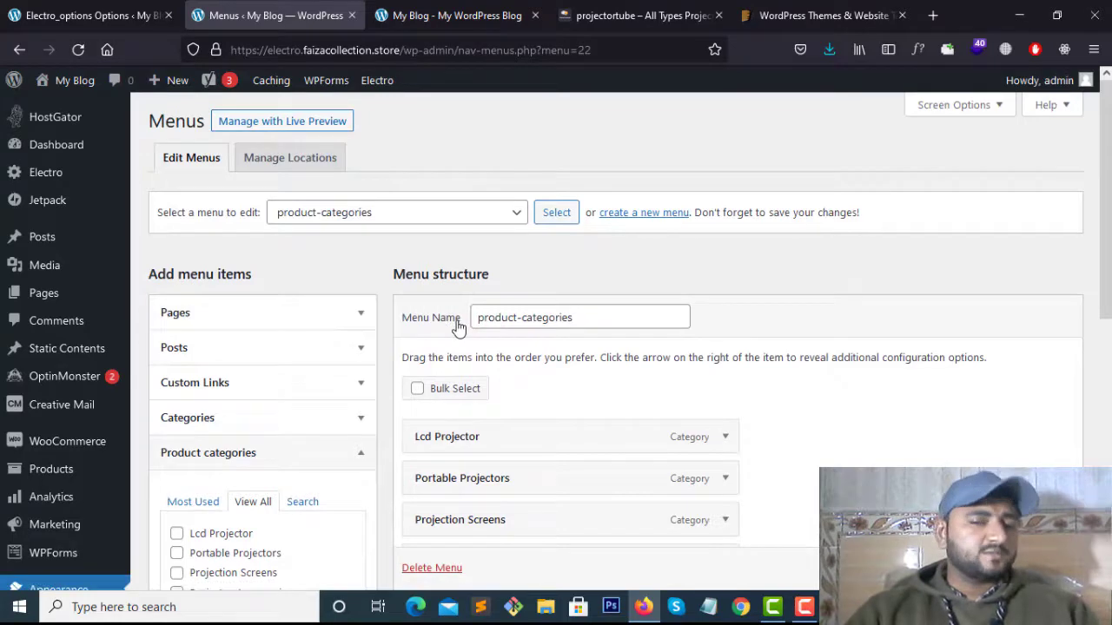
scroll(478, 304, down, 3)
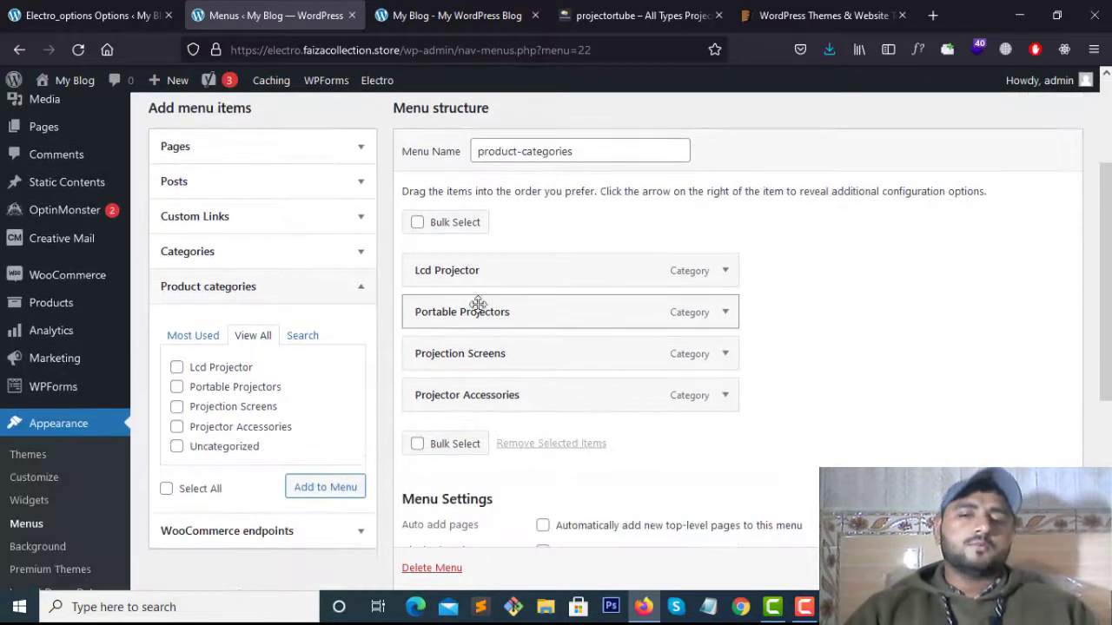
scroll(727, 318, down, 3)
scroll(727, 318, down, 3)
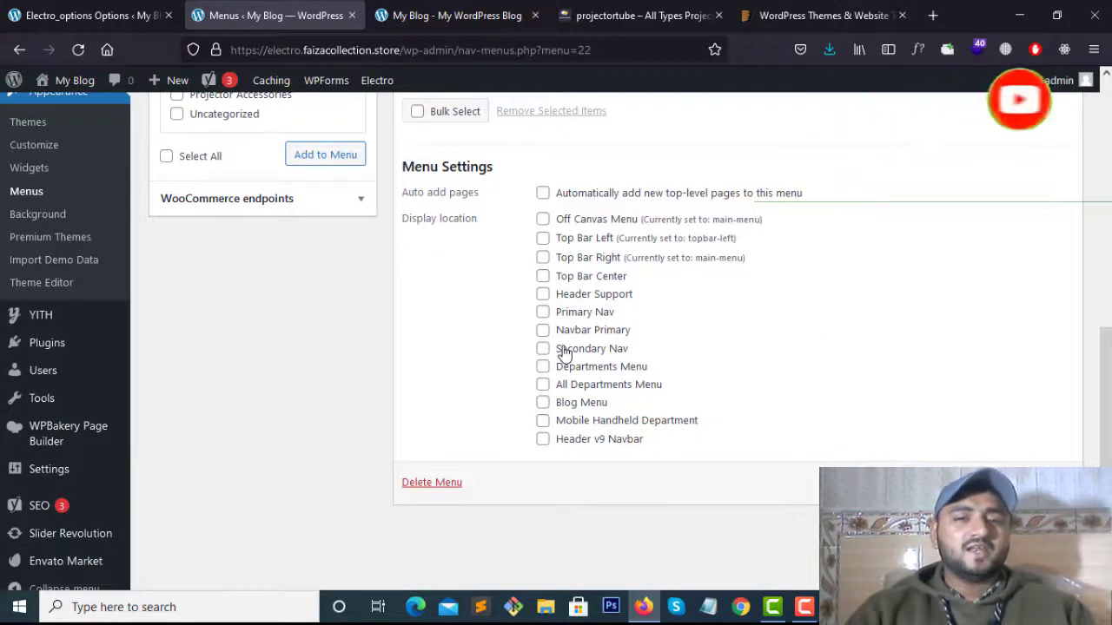
Assign the product-categories menu to the Navbar Primary display location and save it
click(456, 15)
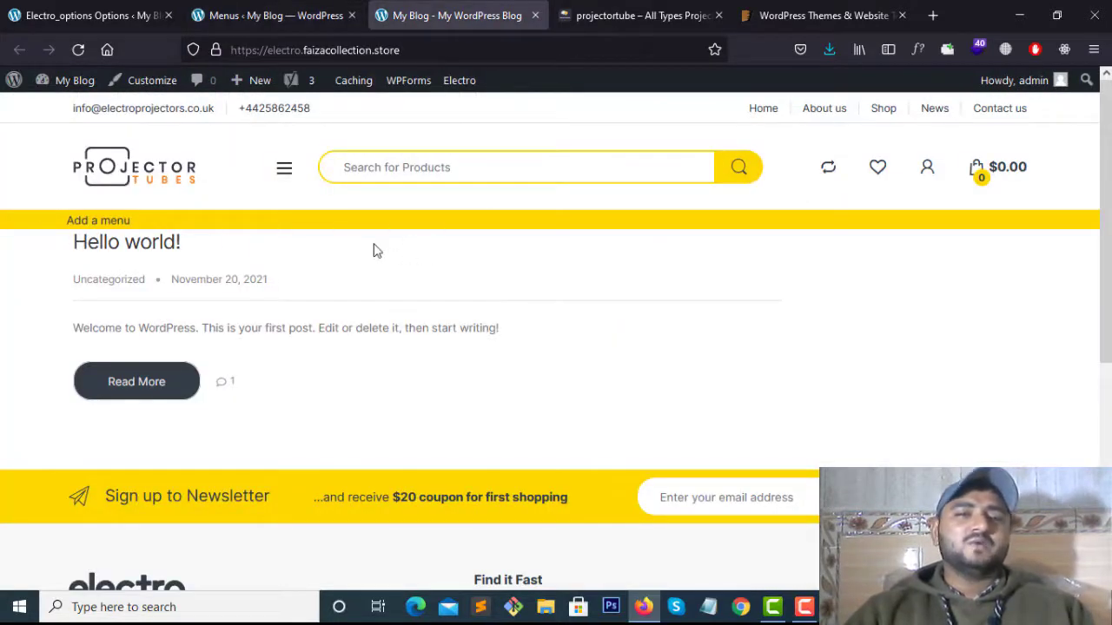
click(269, 15)
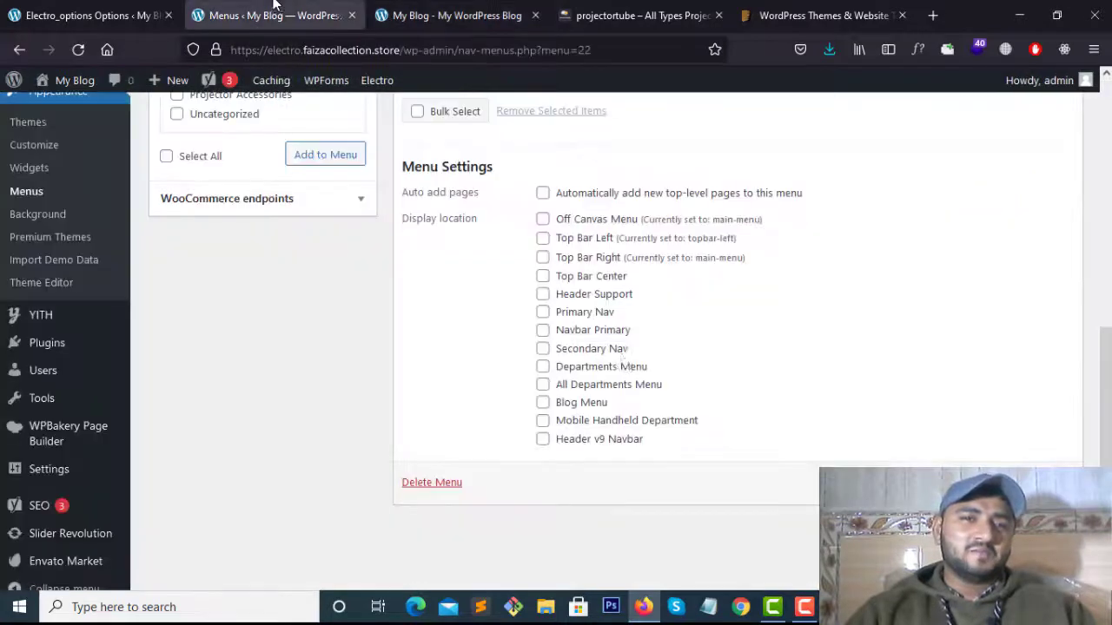
click(542, 331)
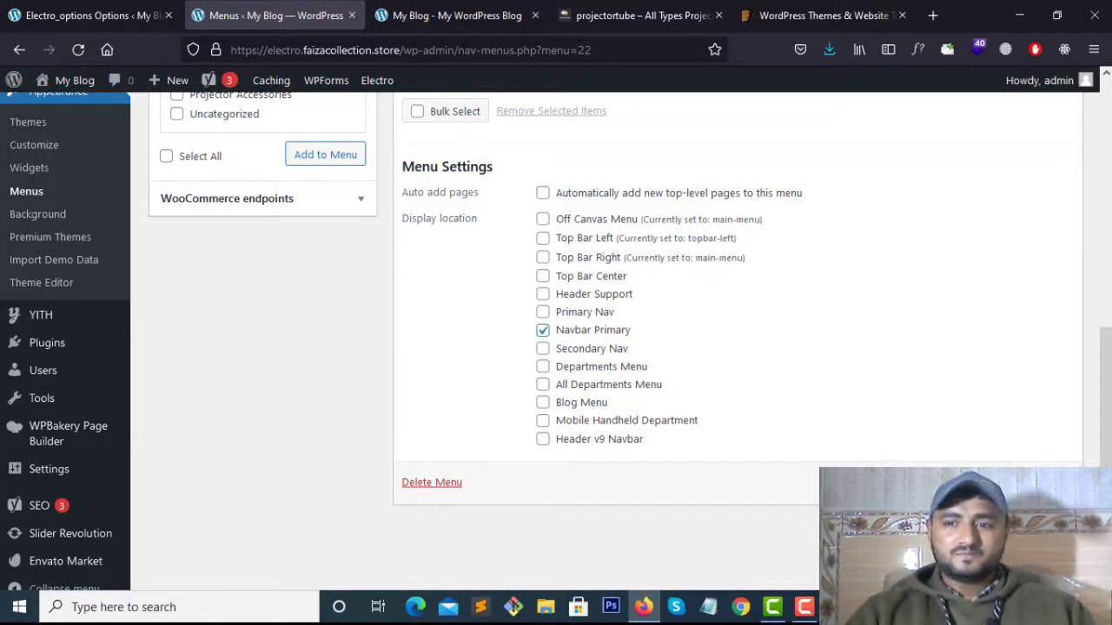
click(1037, 483)
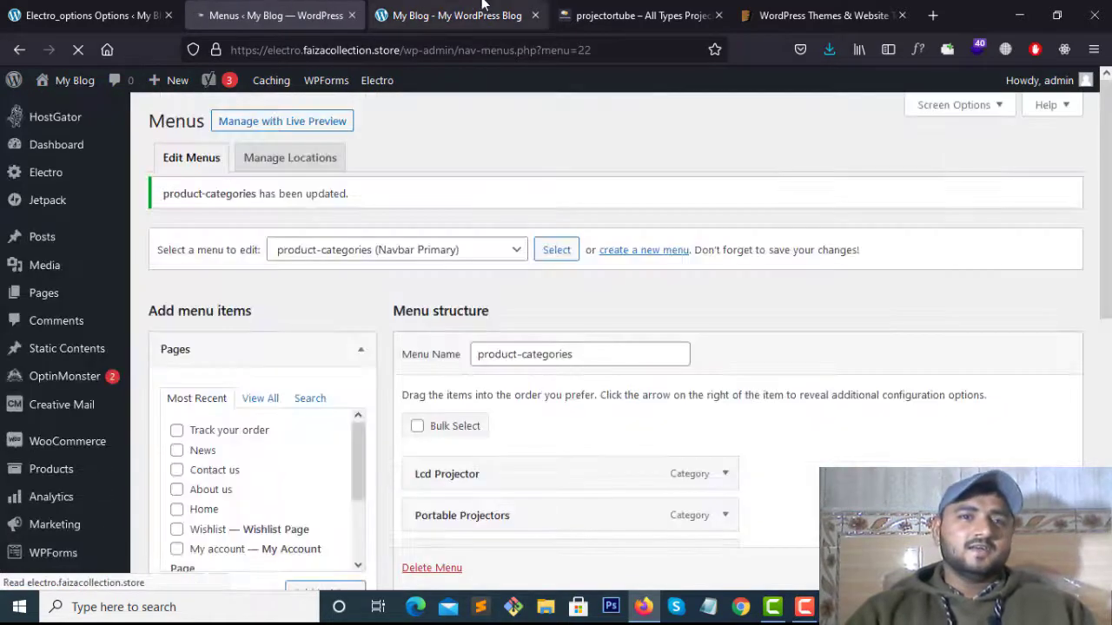
Reload the storefront to confirm the yellow navbar now lists the four categories
click(472, 5)
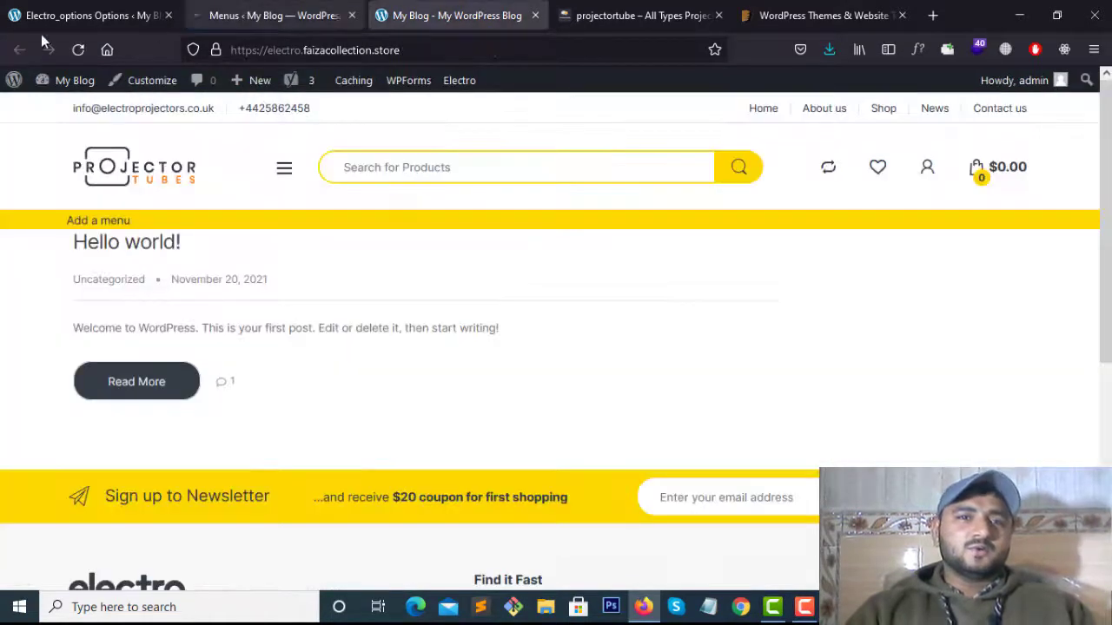
click(78, 49)
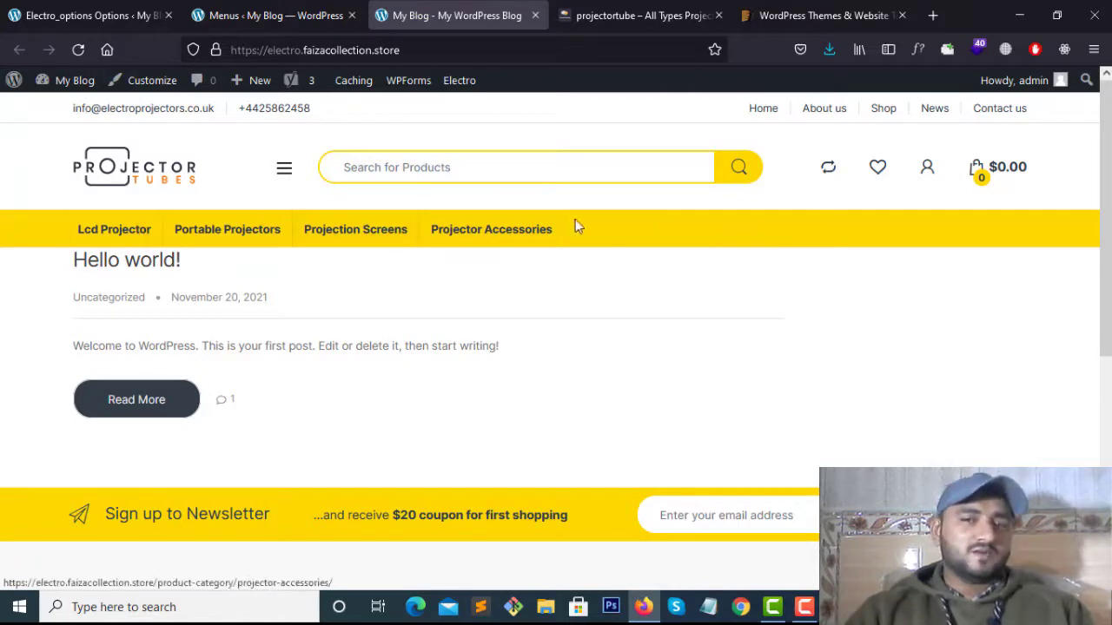
click(282, 12)
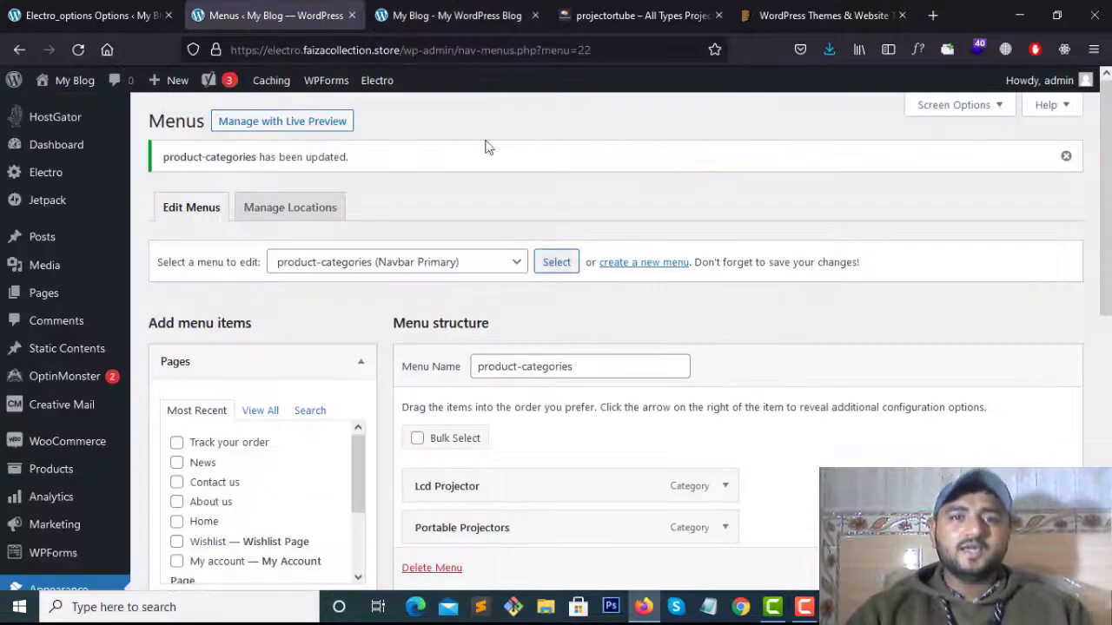
click(474, 21)
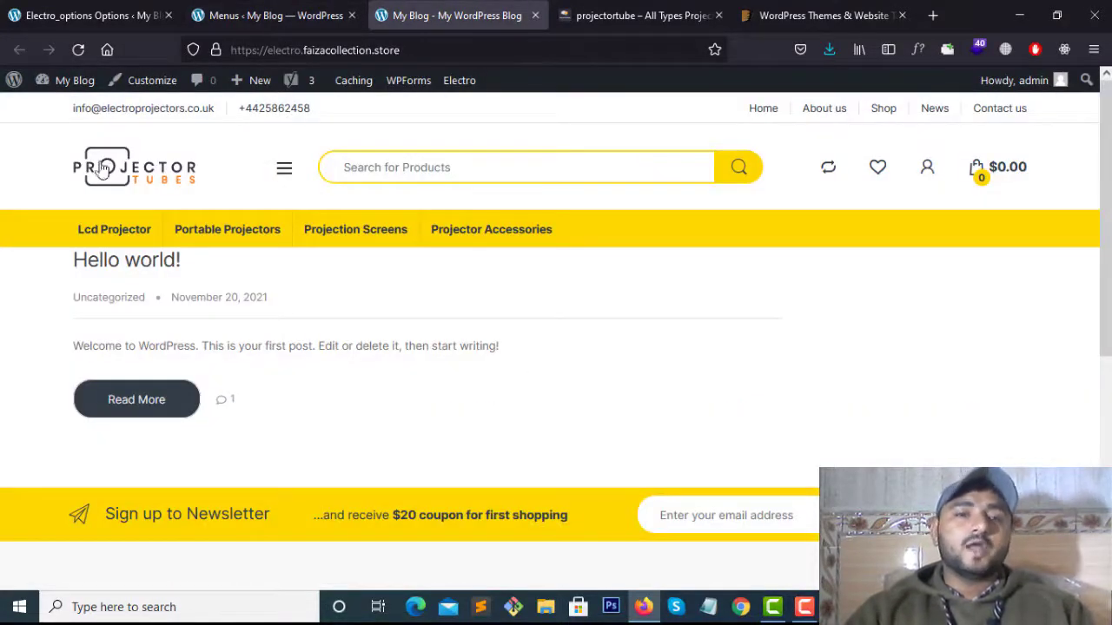
Save the product-categories menu once more and bring up the Electro theme options
click(195, 7)
scroll(390, 365, down, 4)
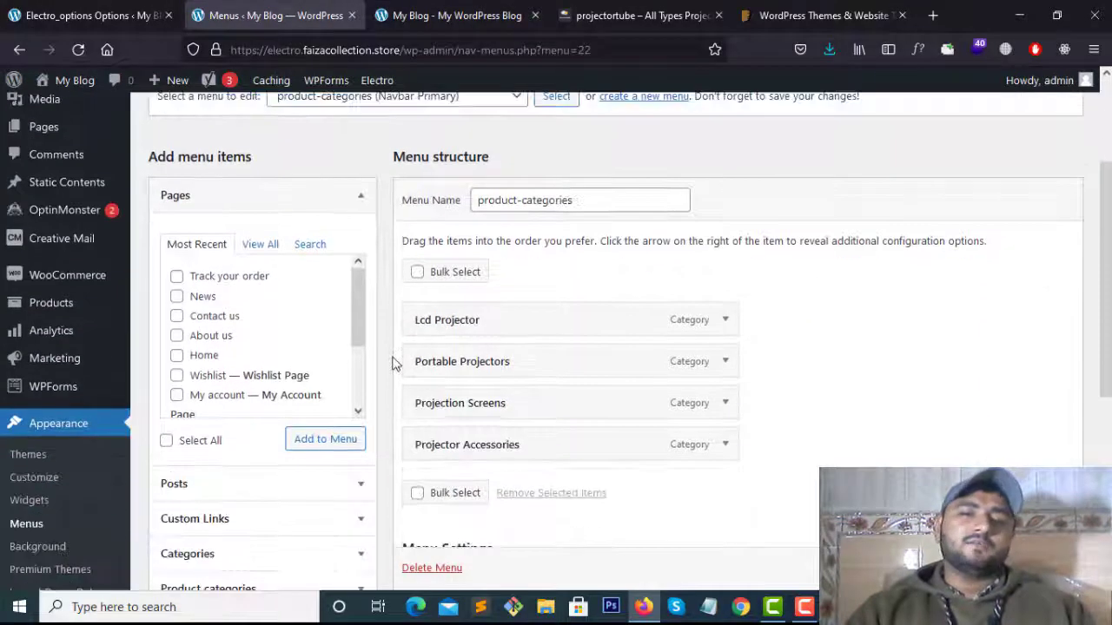
scroll(585, 345, up, 1)
scroll(586, 345, down, 2)
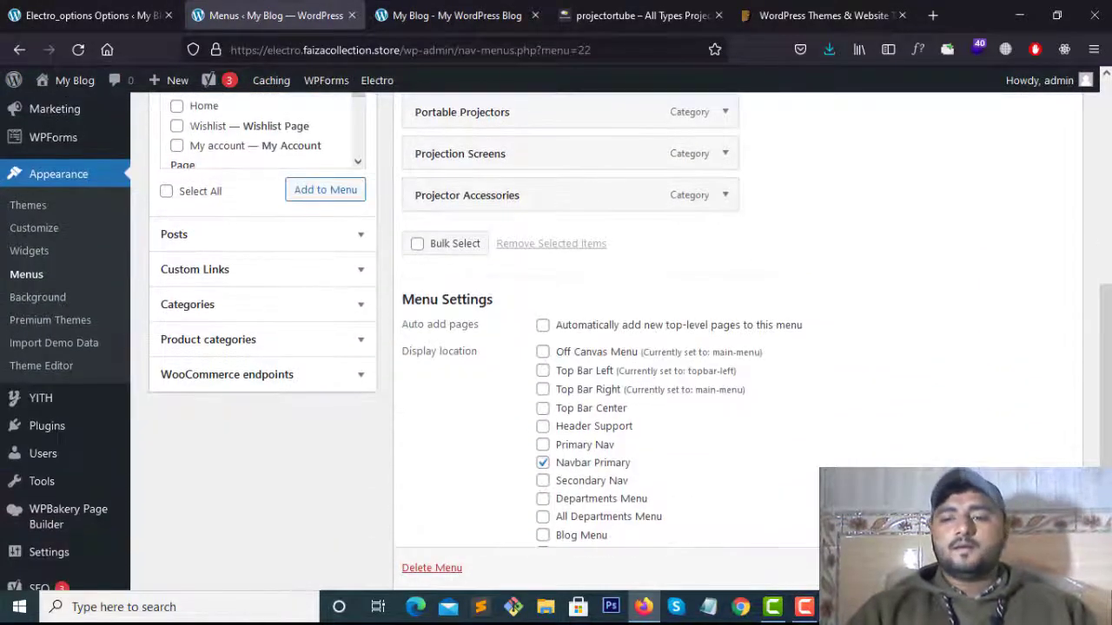
scroll(1034, 566, down, 1)
click(1034, 566)
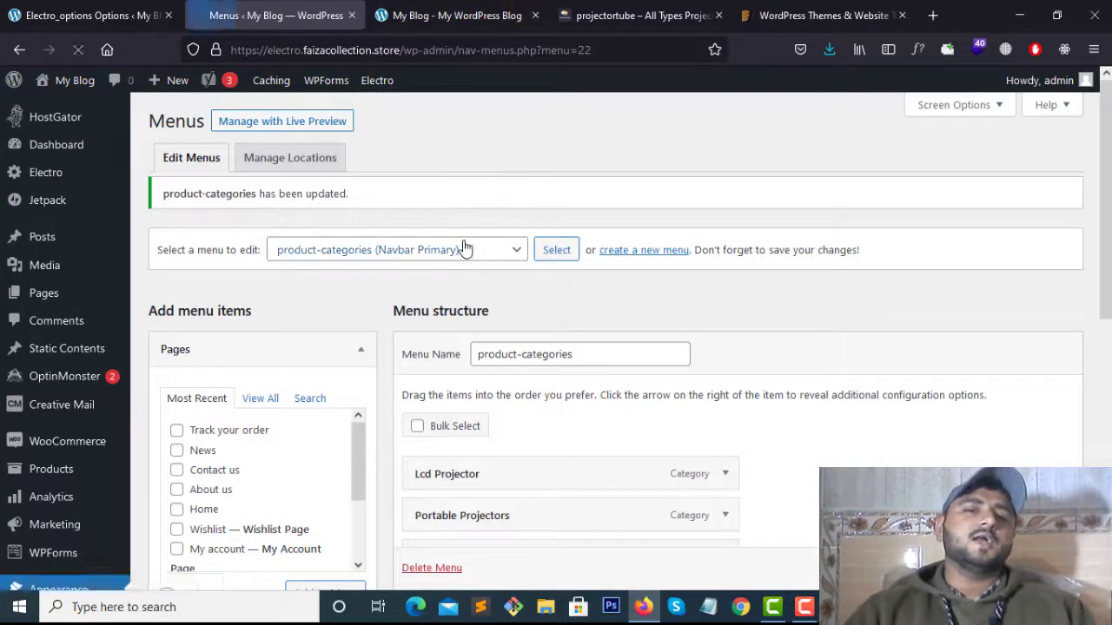
scroll(466, 249, down, 3)
click(13, 5)
scroll(608, 280, down, 4)
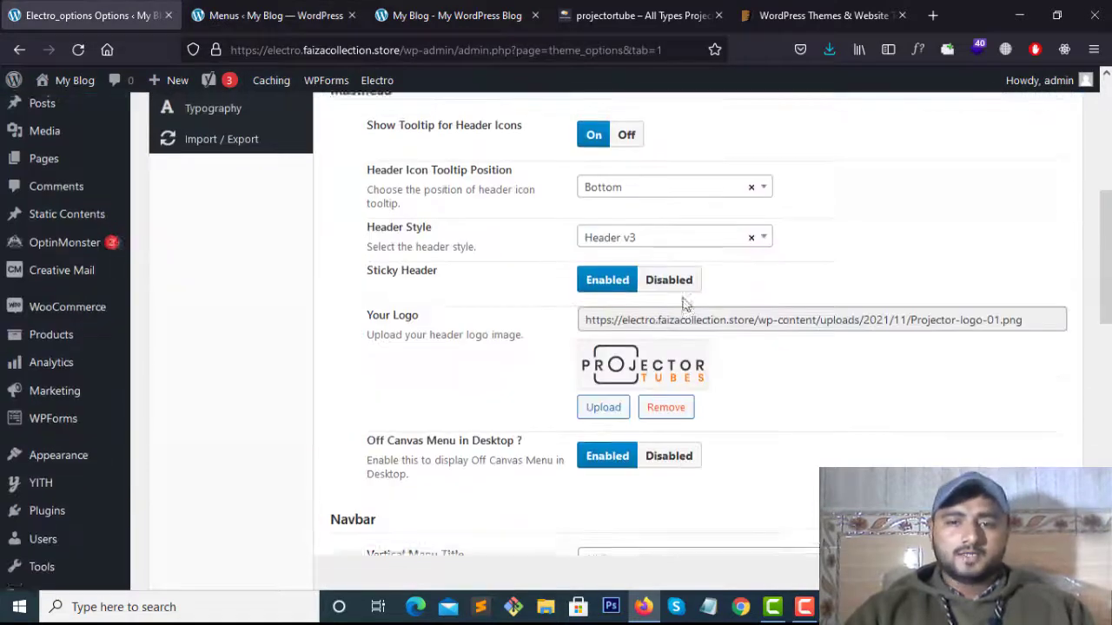
Switch the Electro Header Style from Header v3 to Header v1 and save the theme options
scroll(695, 348, up, 2)
click(700, 403)
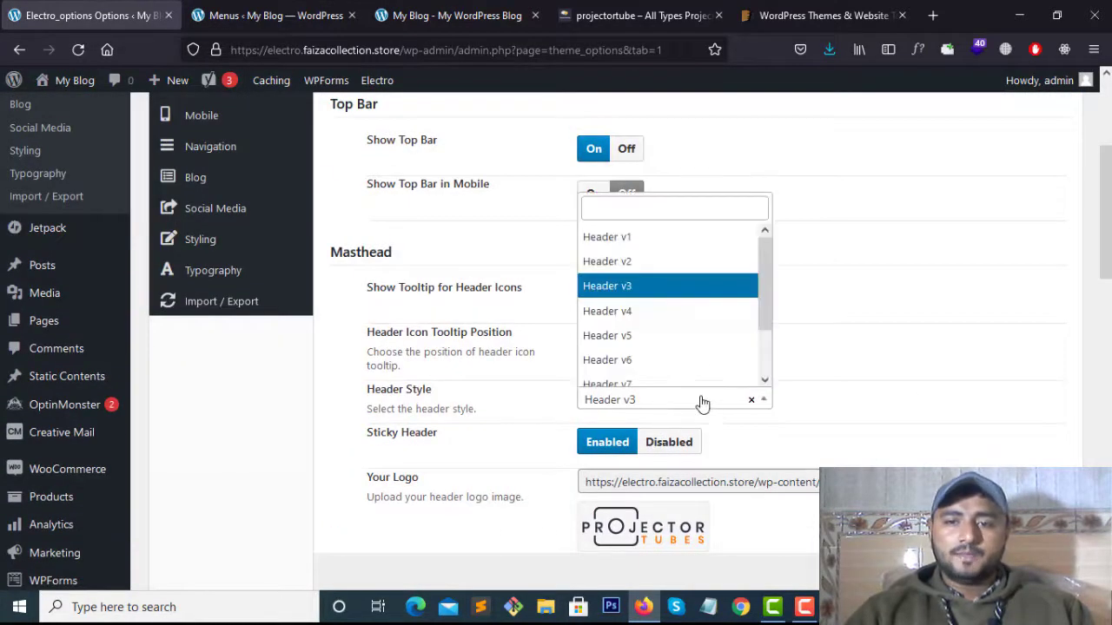
click(663, 239)
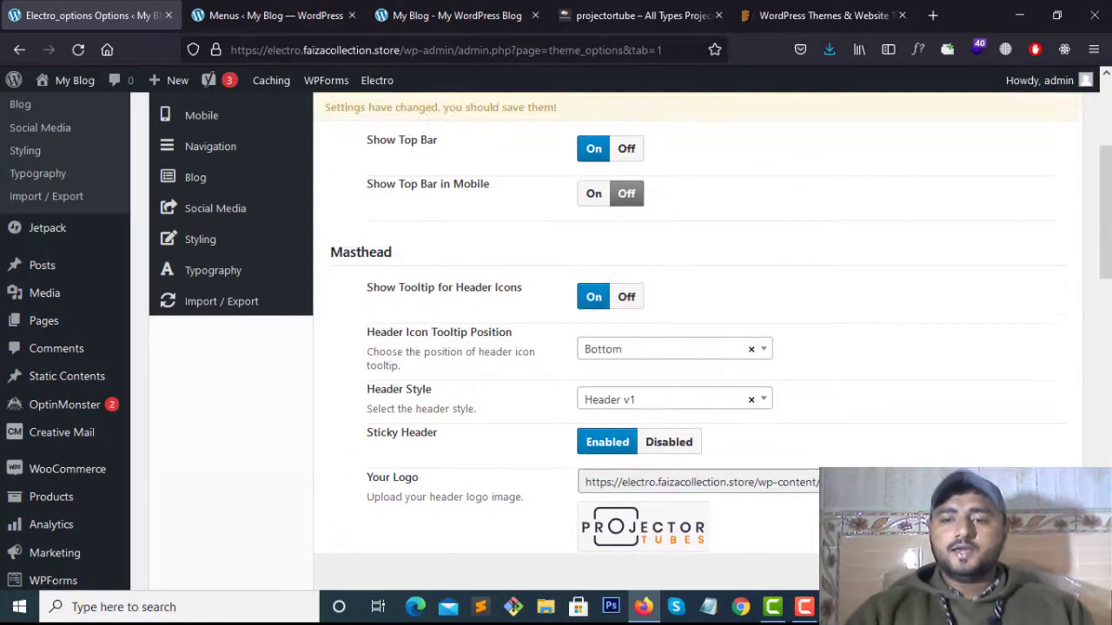
click(873, 572)
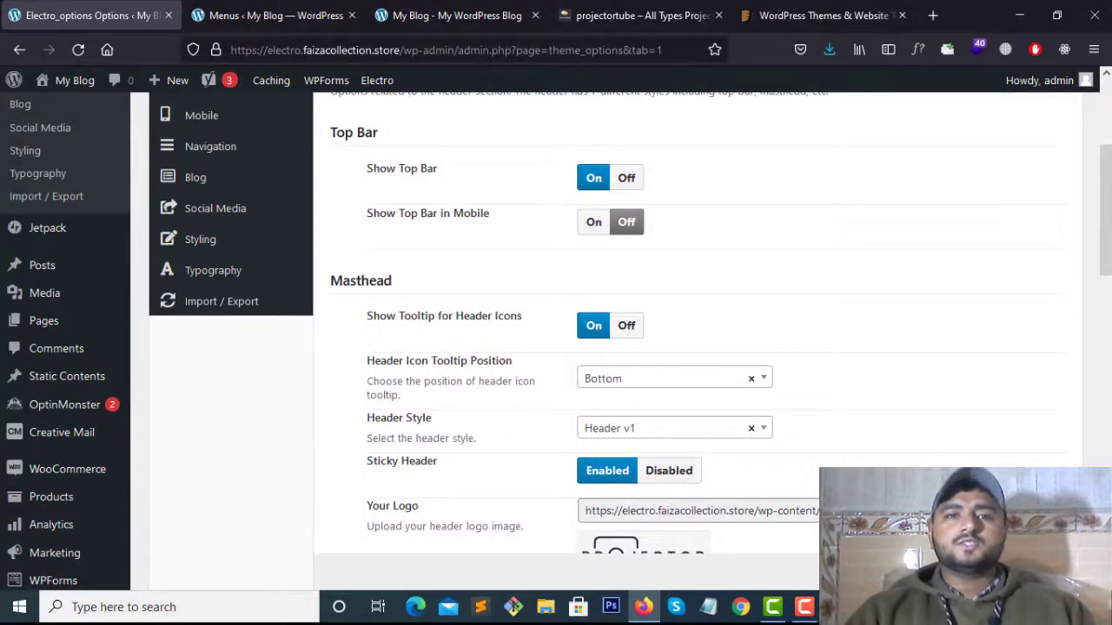
click(276, 12)
Reload the storefront to see Header v1, then try its side menu and the All Departments dropdown
click(448, 12)
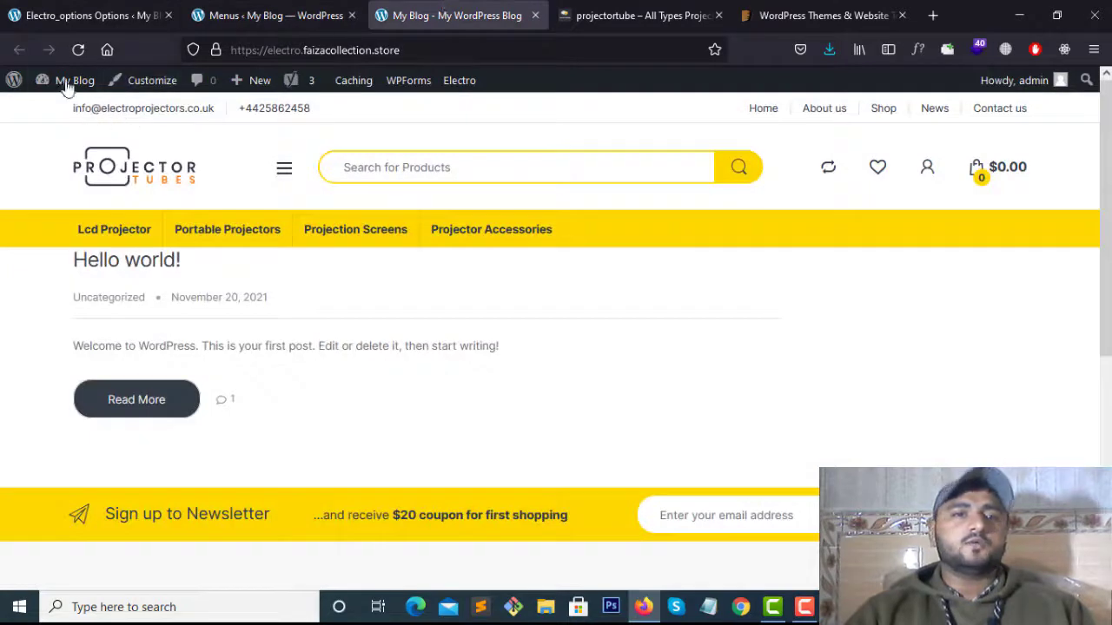
click(79, 50)
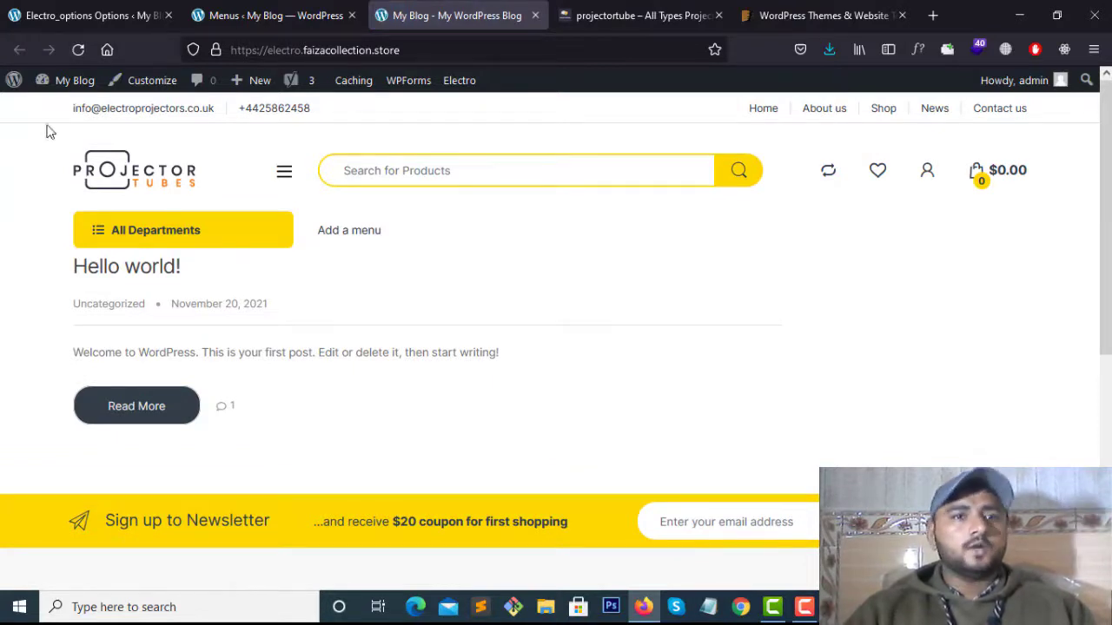
click(284, 178)
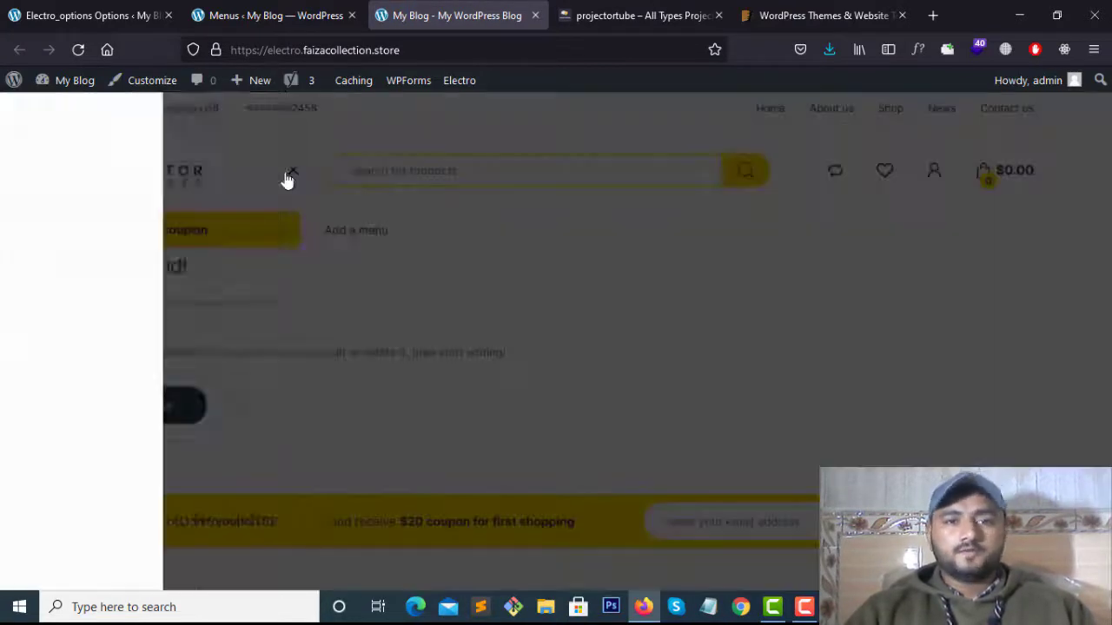
click(293, 171)
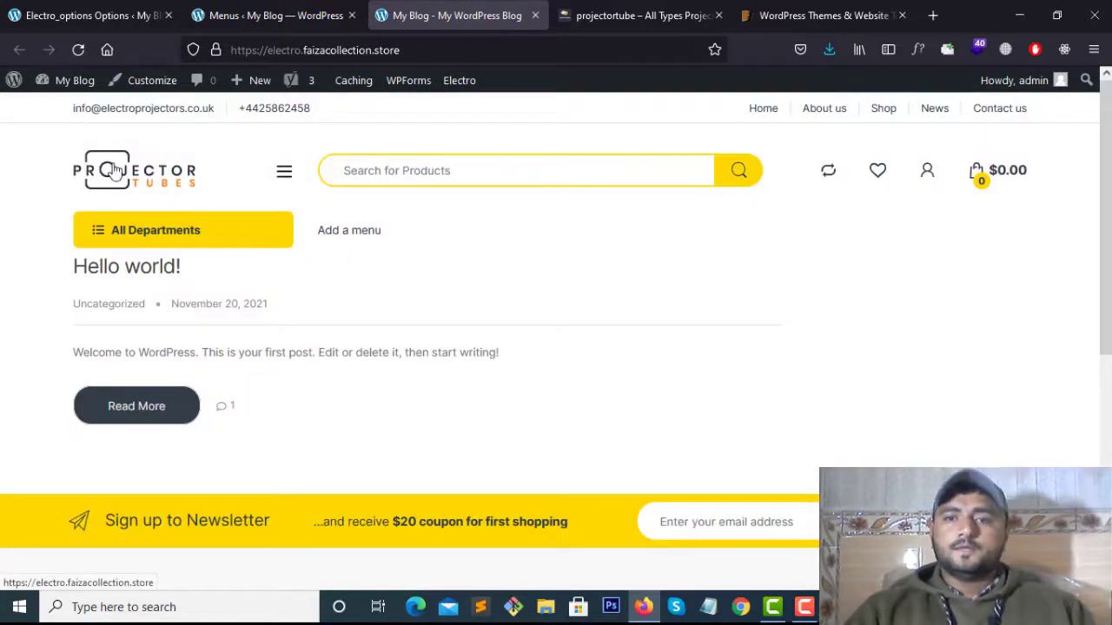
click(226, 233)
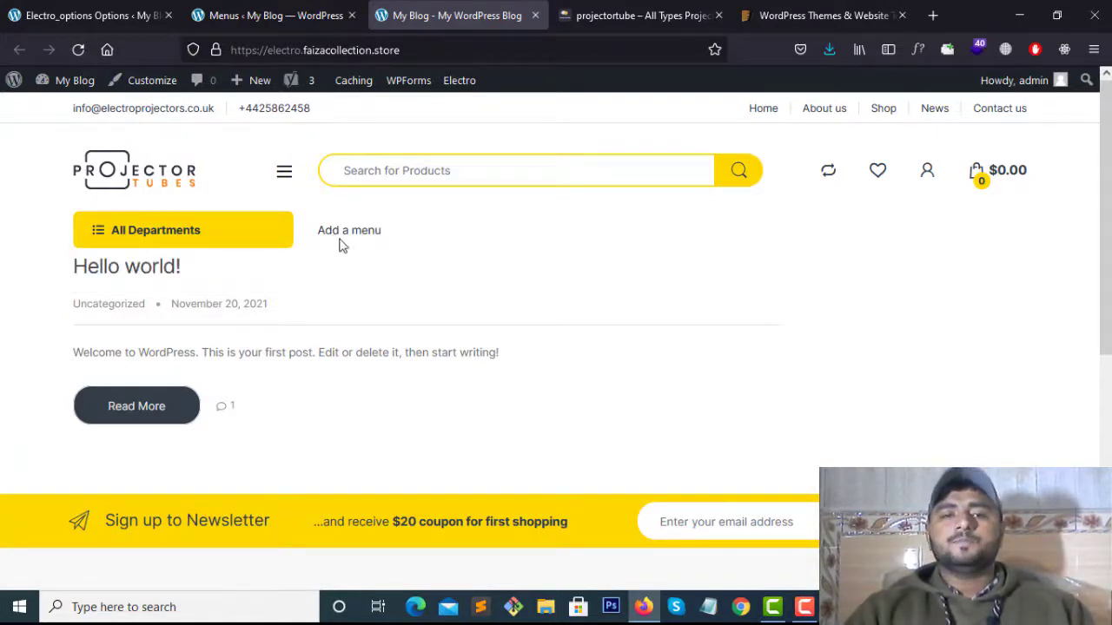
click(295, 8)
scroll(670, 359, down, 3)
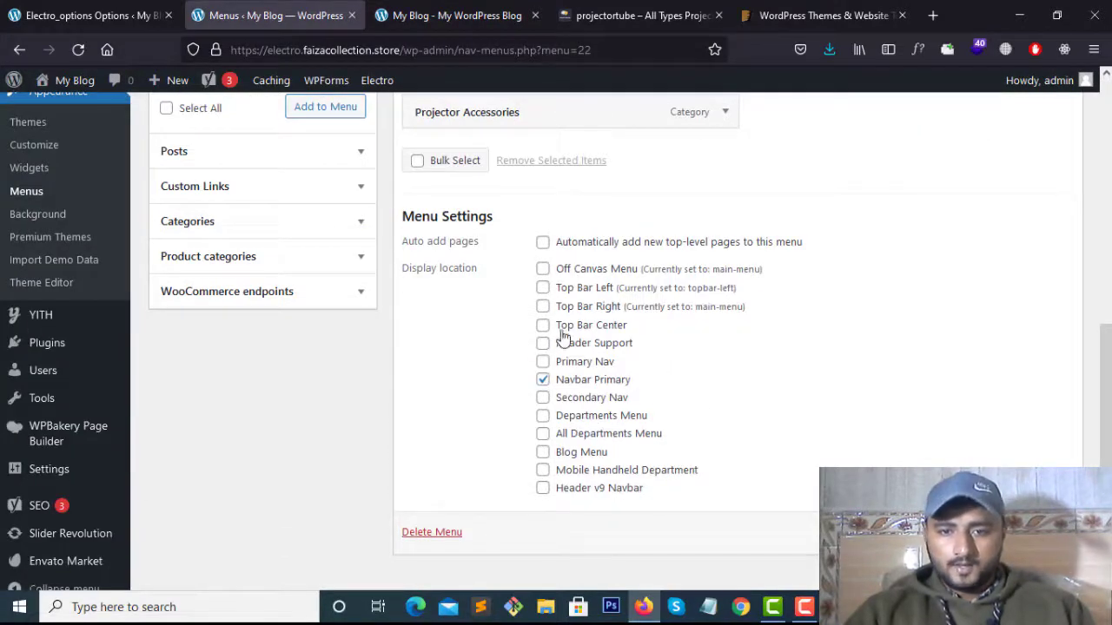
click(543, 399)
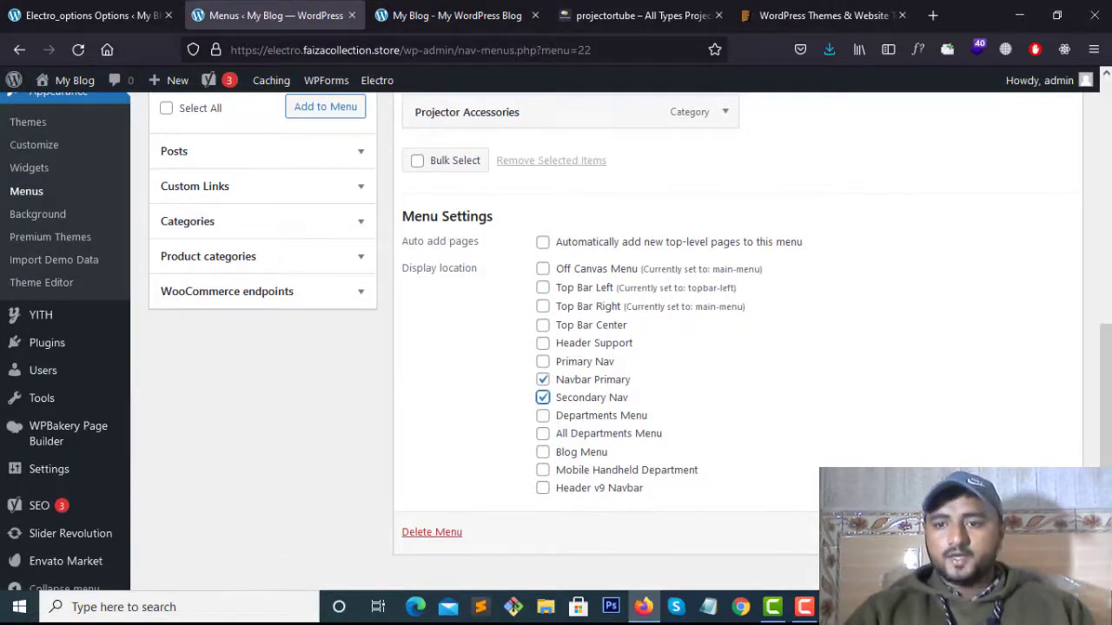
click(1034, 532)
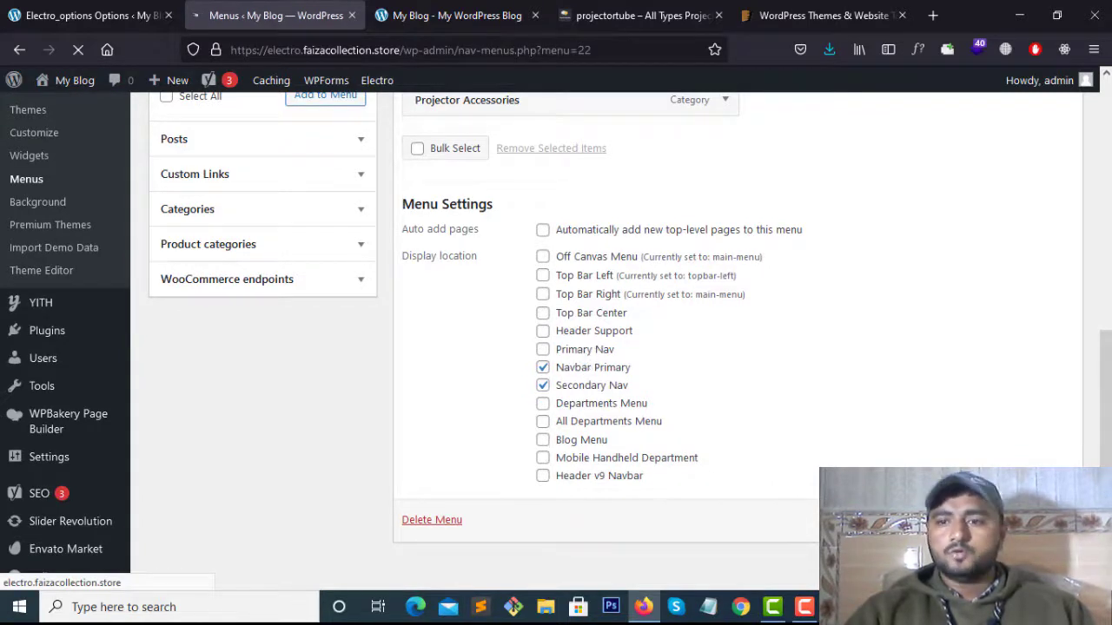
click(451, 15)
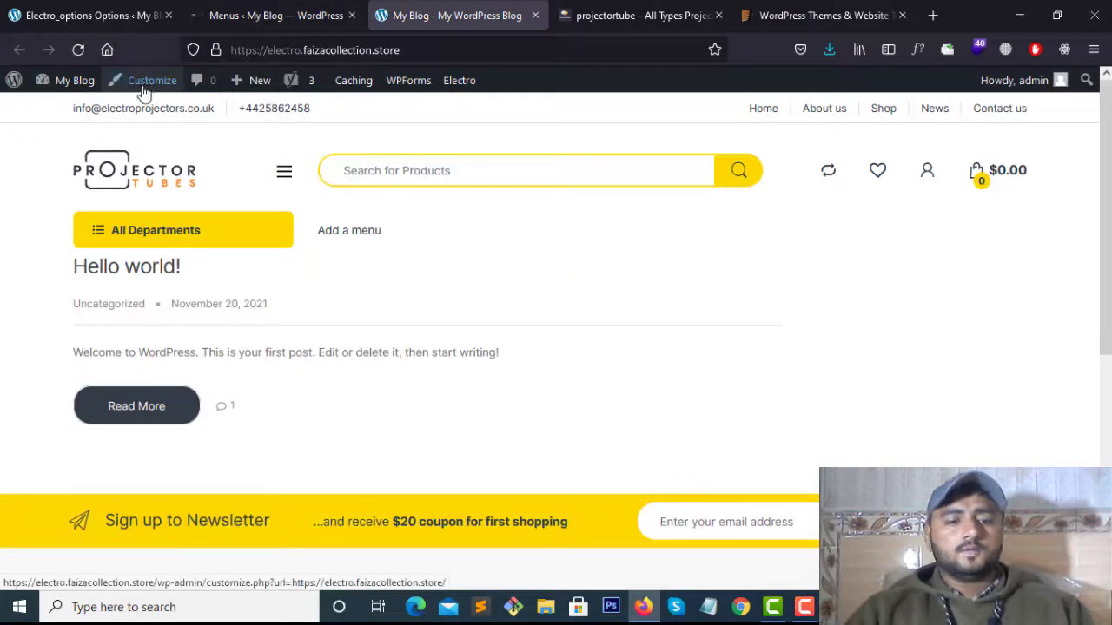
click(145, 91)
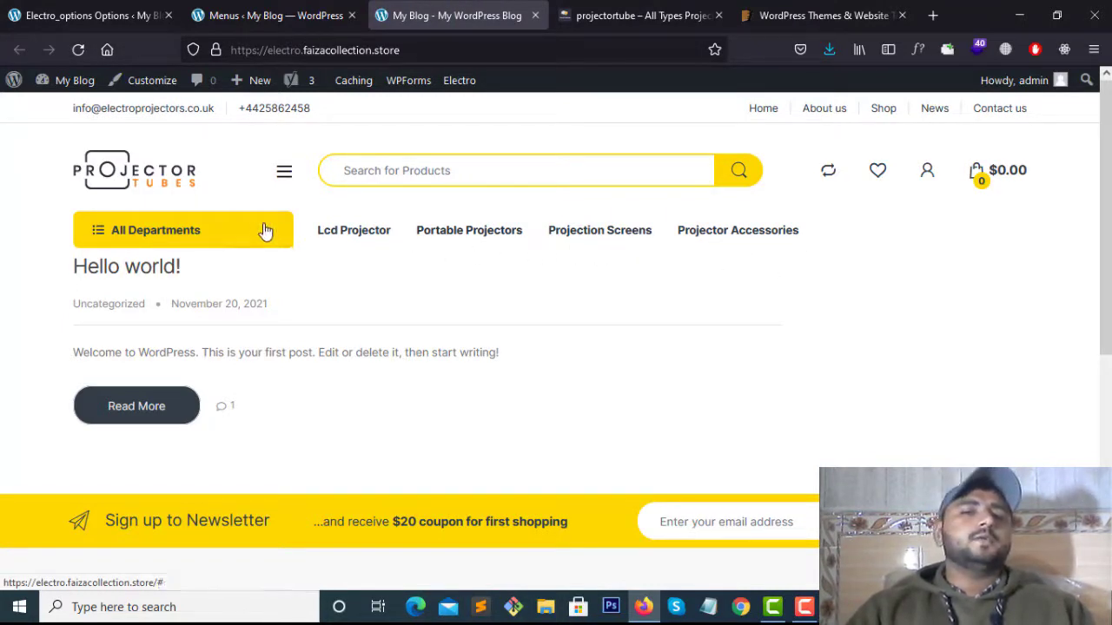
mouse_move(238, 233)
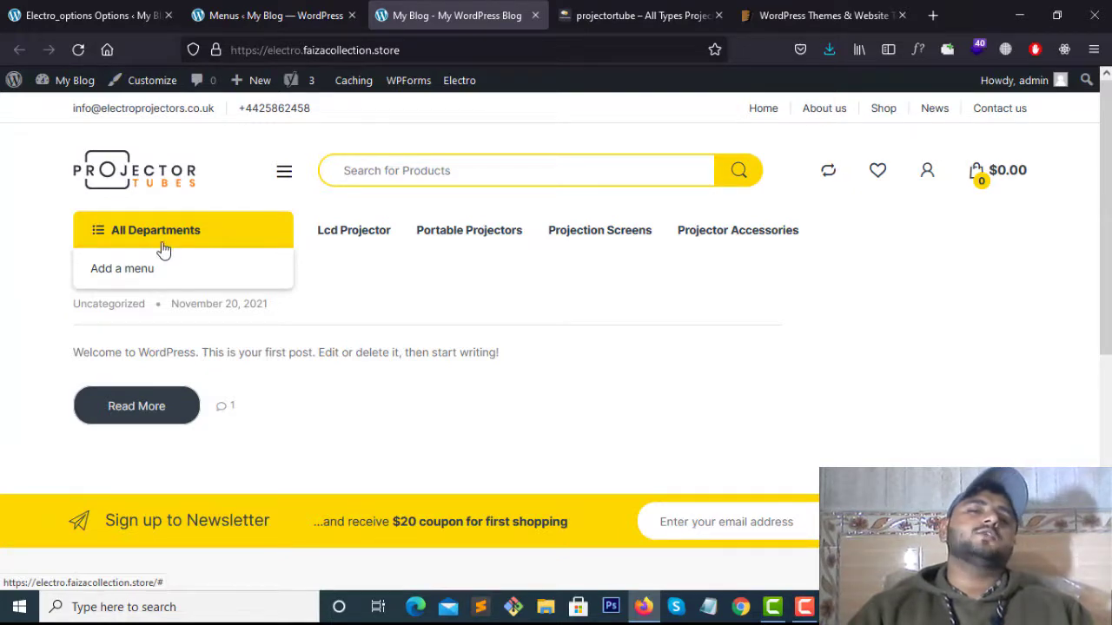
Add the All Departments Menu and Departments Menu locations to the product-categories menu
click(320, 17)
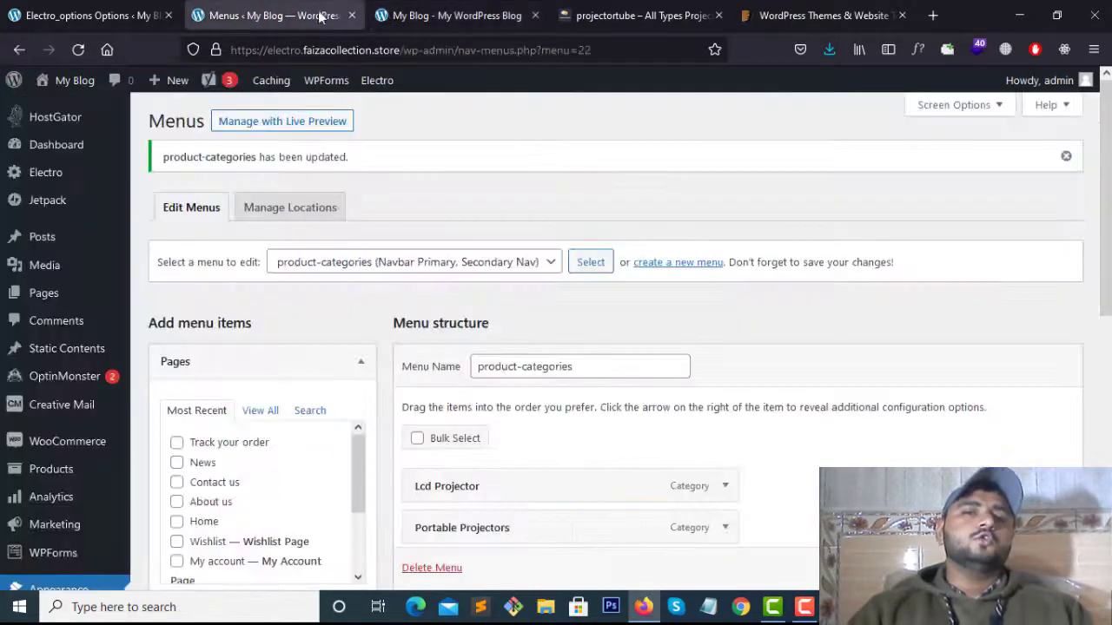
scroll(542, 268, down, 7)
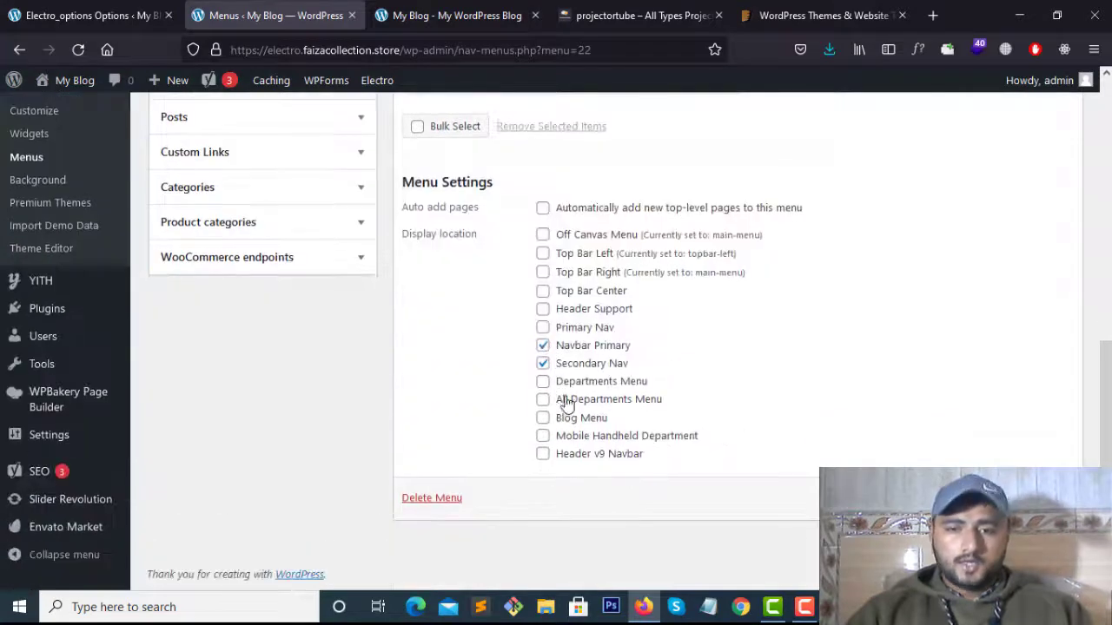
click(543, 399)
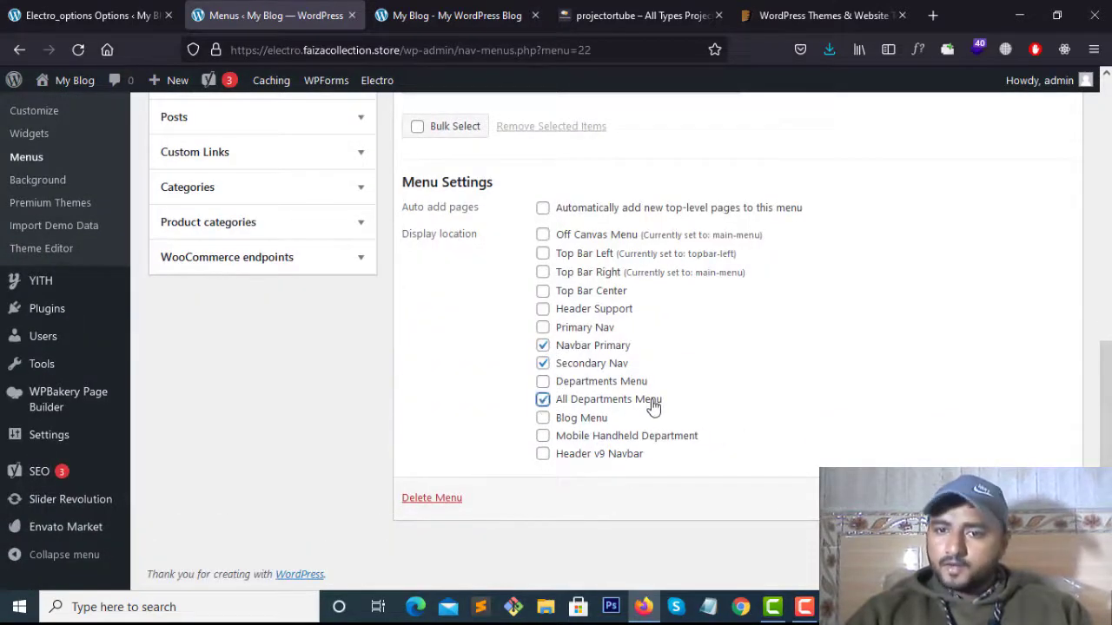
click(543, 382)
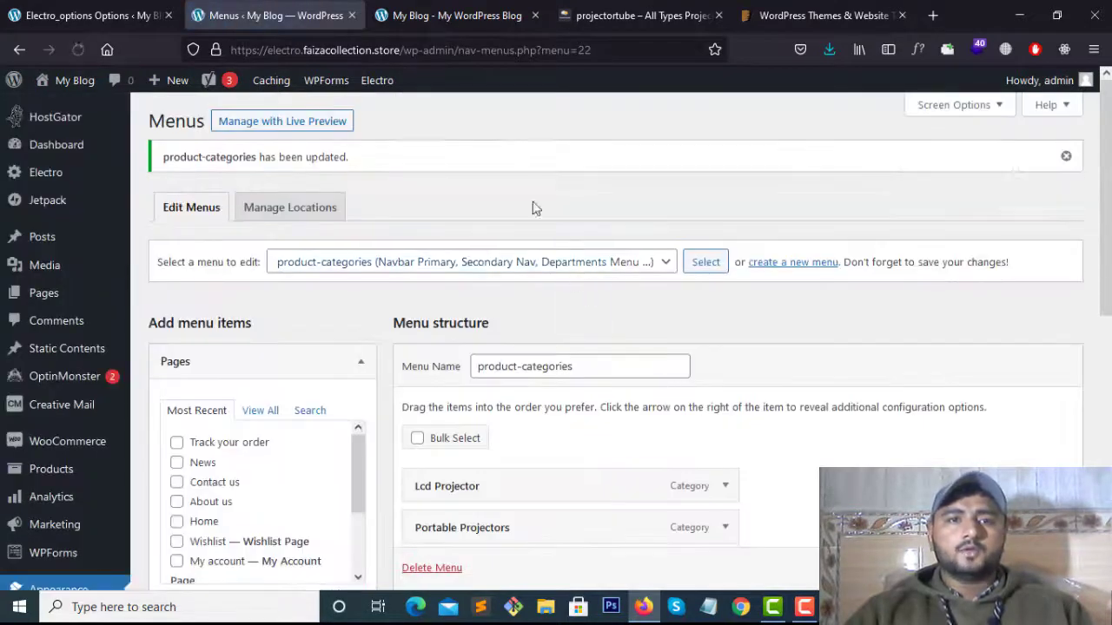
click(456, 15)
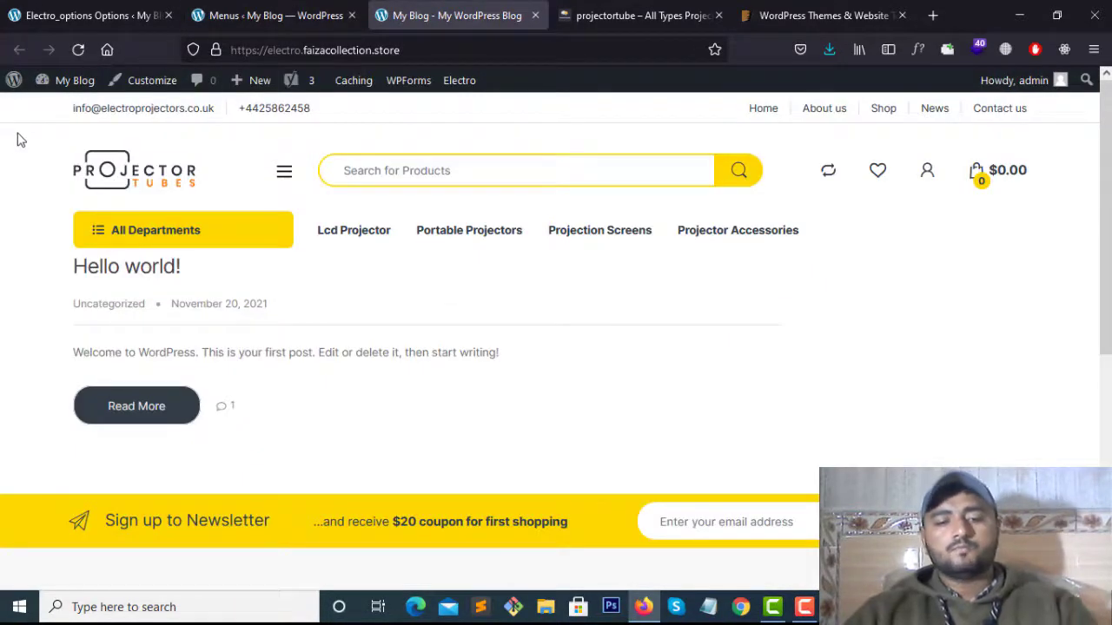
Reload the storefront so the All Departments dropdown lists the four projector categories
key(F5)
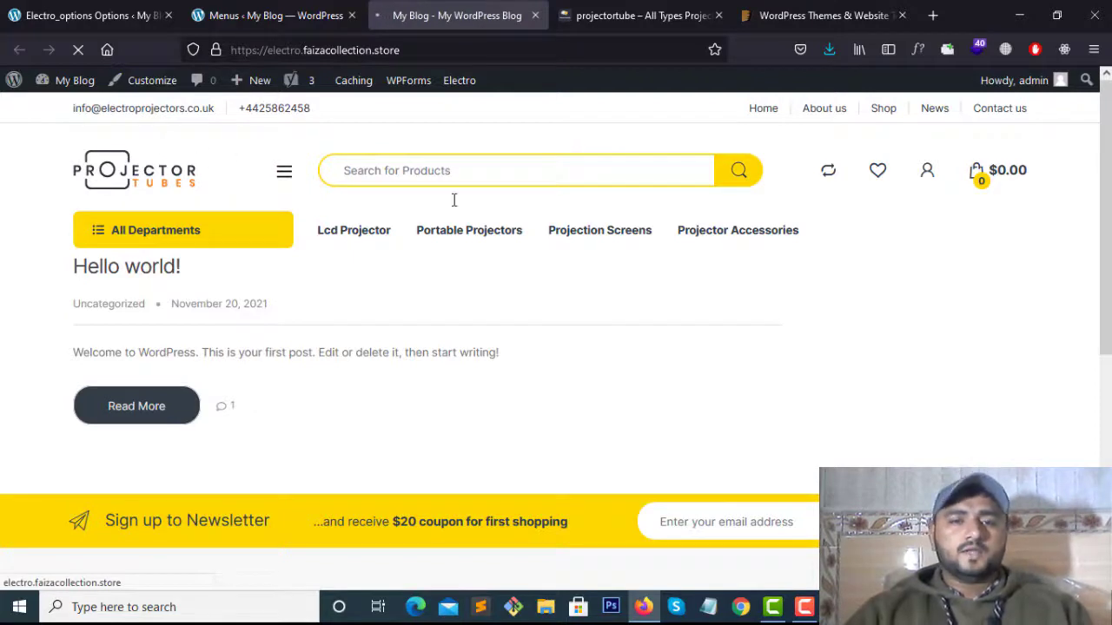
click(805, 606)
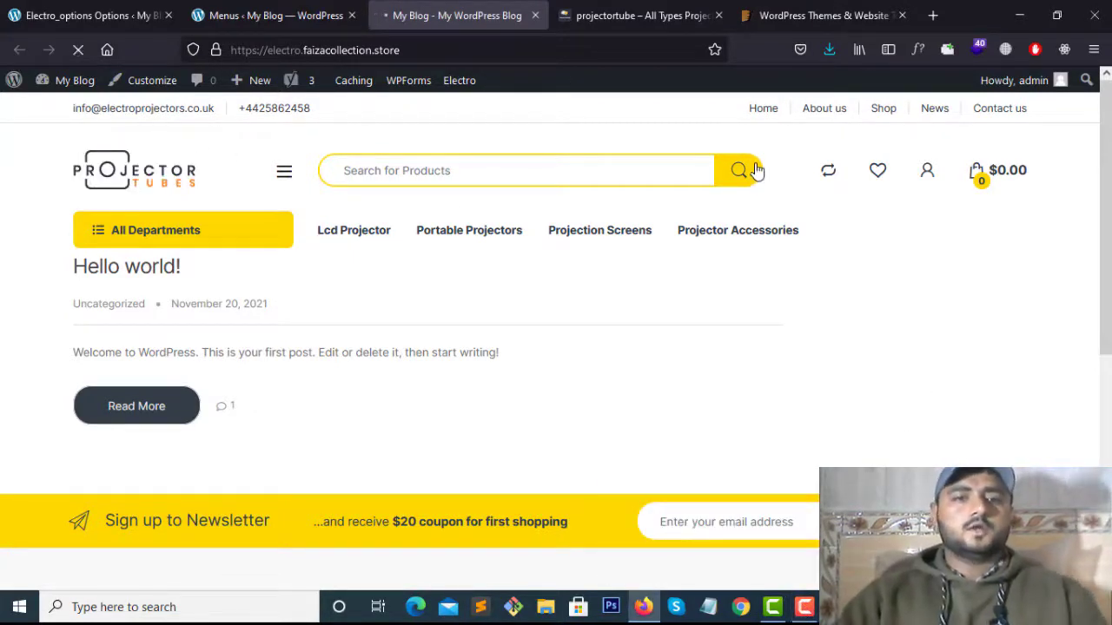
key(F5)
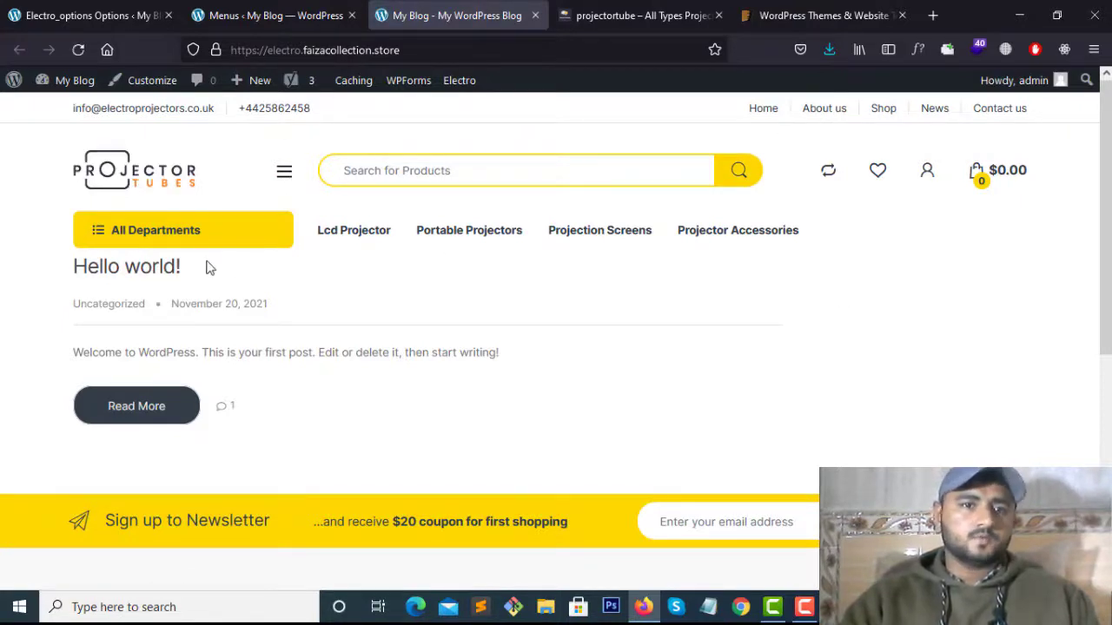
mouse_move(196, 237)
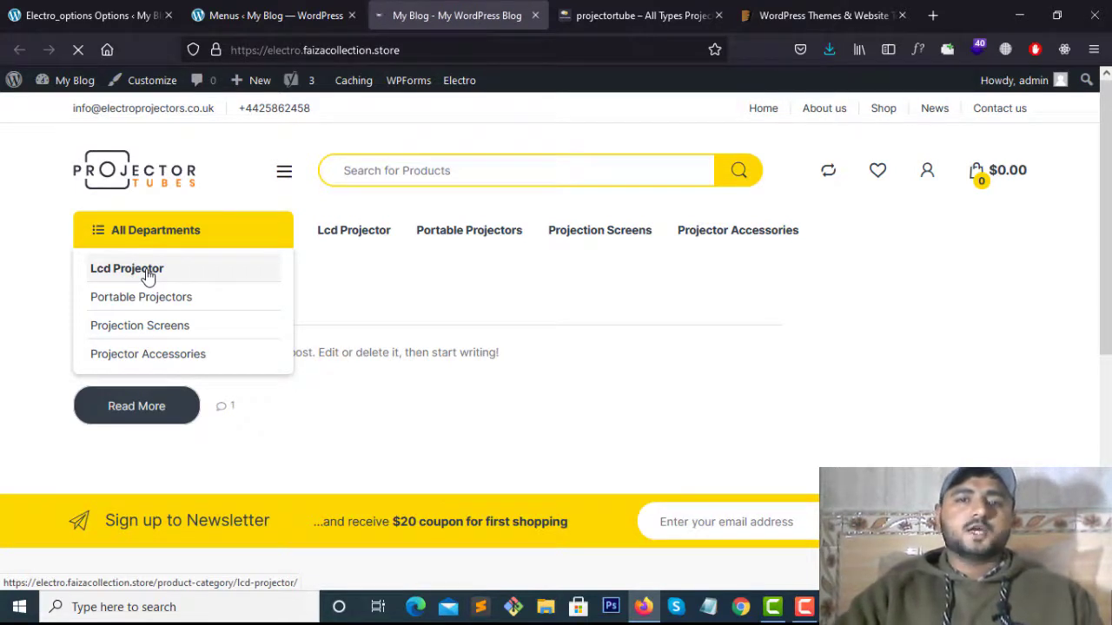
scroll(487, 304, down, 2)
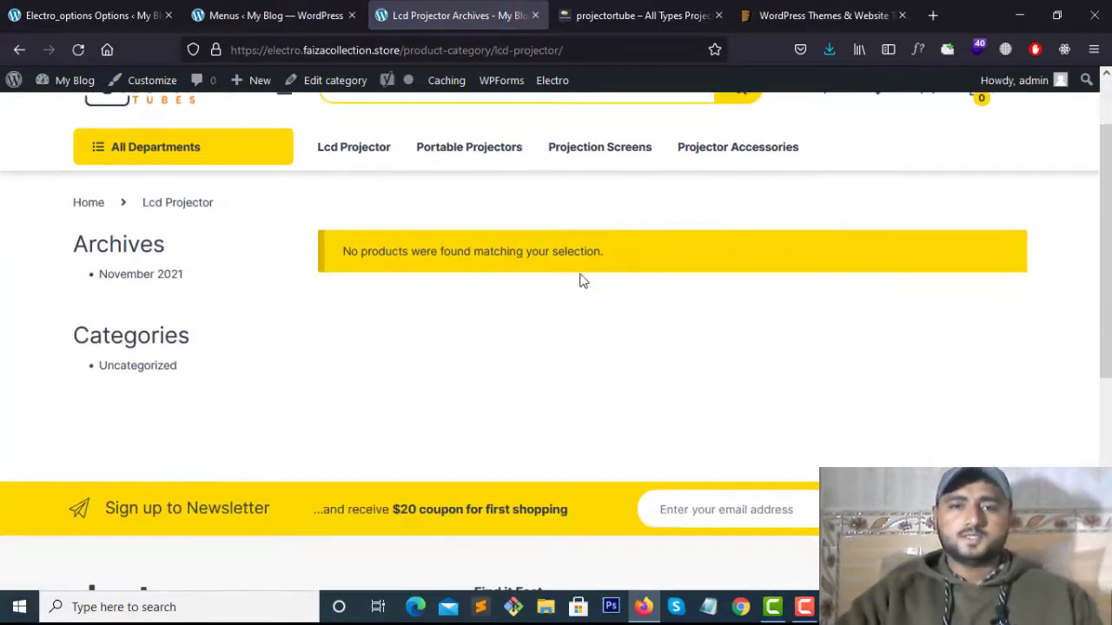
scroll(582, 281, up, 2)
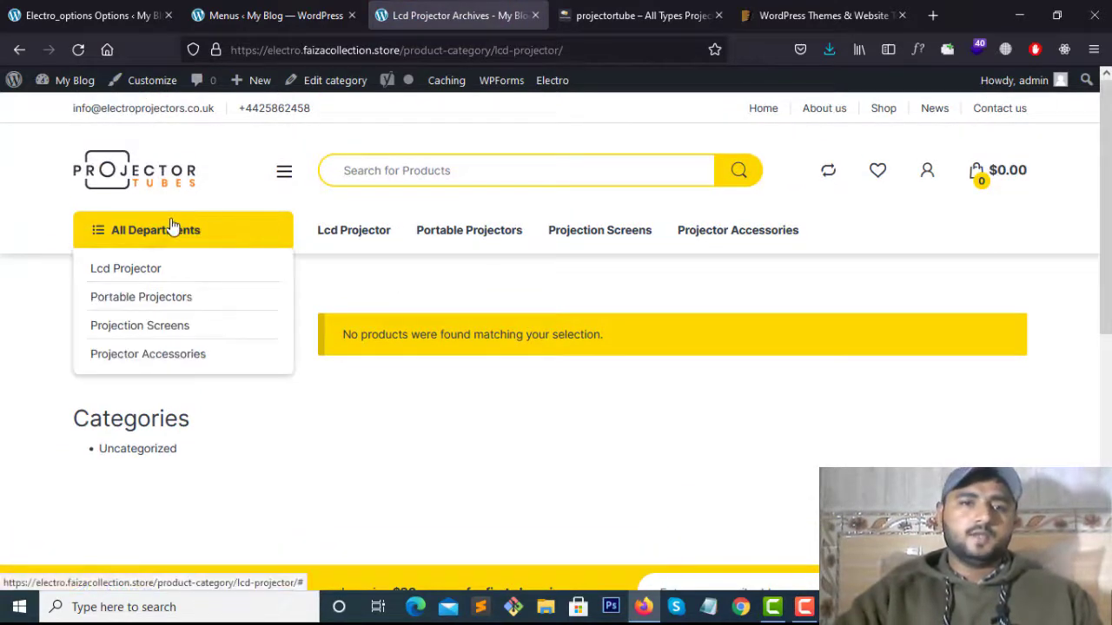
click(269, 15)
scroll(455, 286, down, 4)
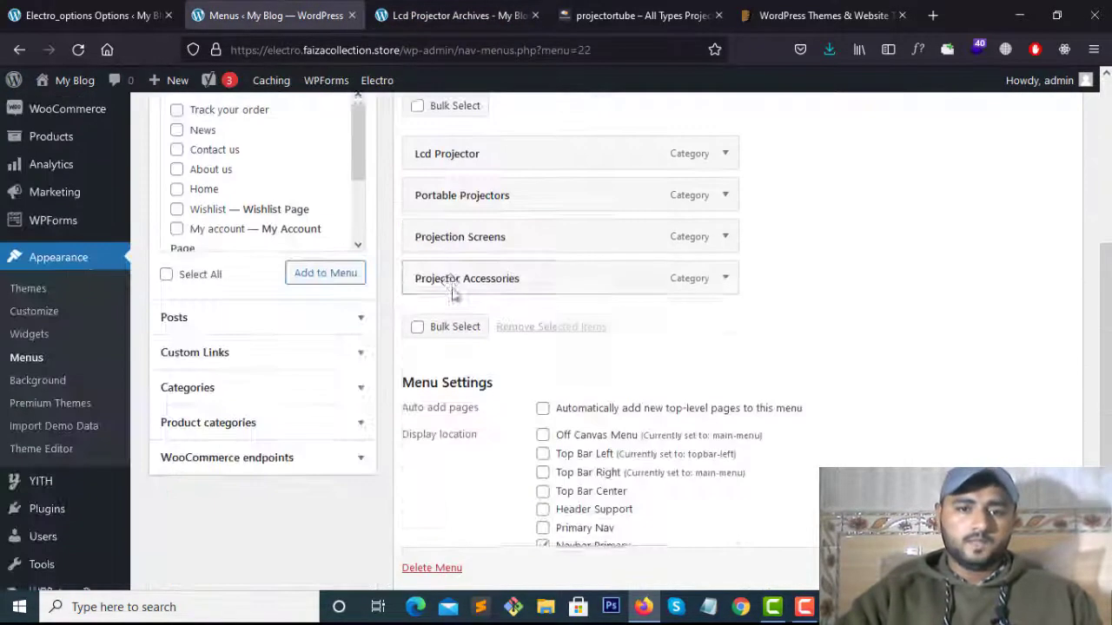
Set the Electro Masthead Header Style to Header v3 and save the theme options
scroll(454, 293, up, 4)
click(130, 12)
scroll(725, 355, down, 3)
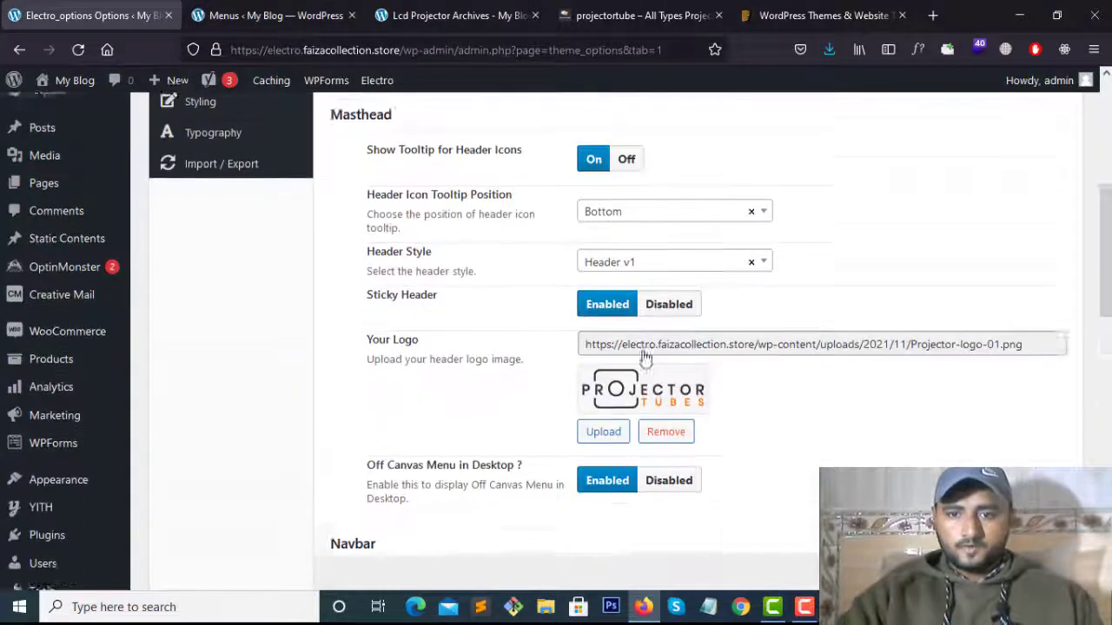
click(769, 232)
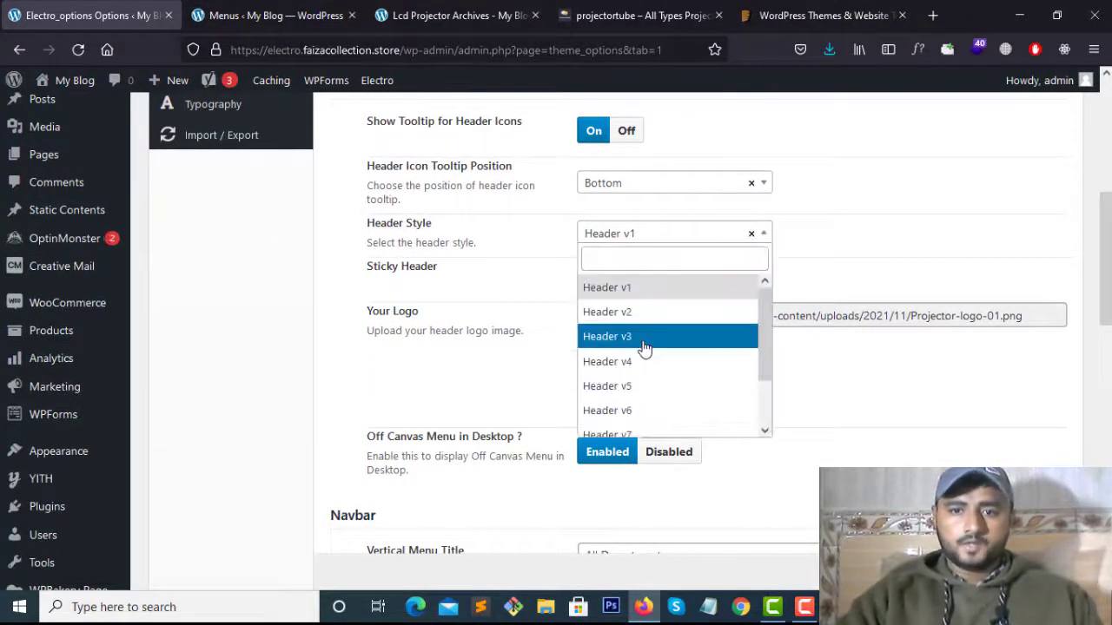
click(643, 340)
click(608, 14)
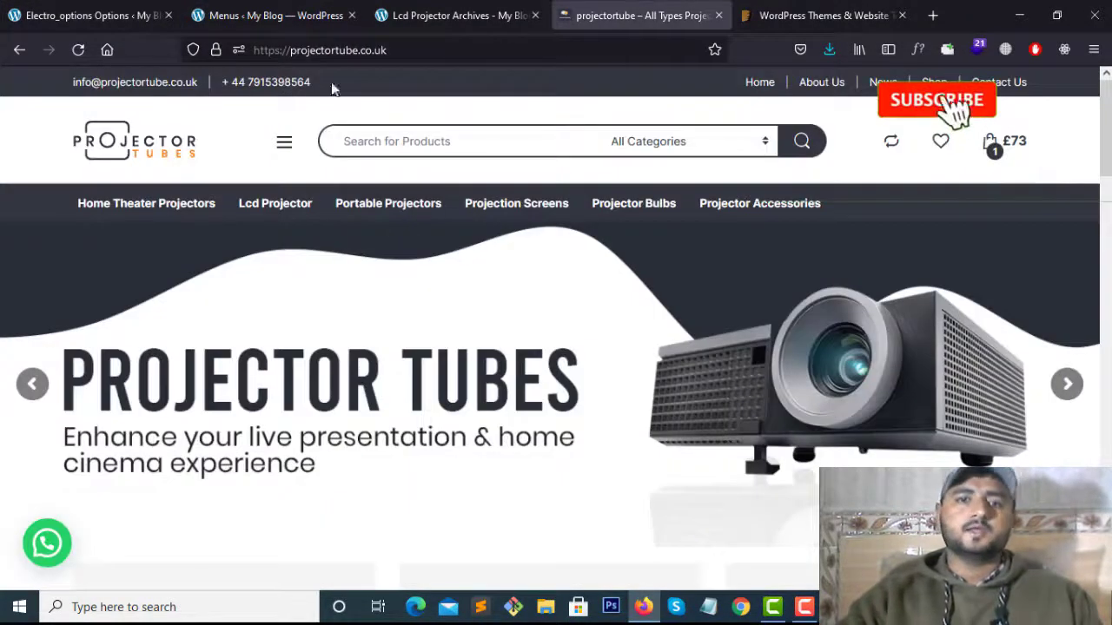
click(87, 15)
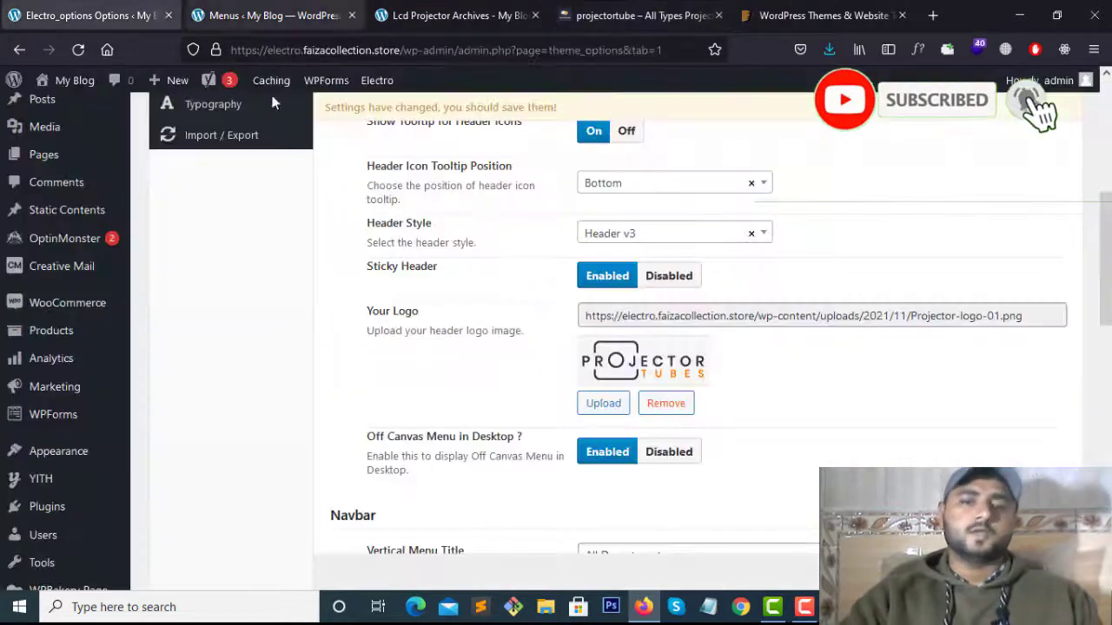
click(871, 571)
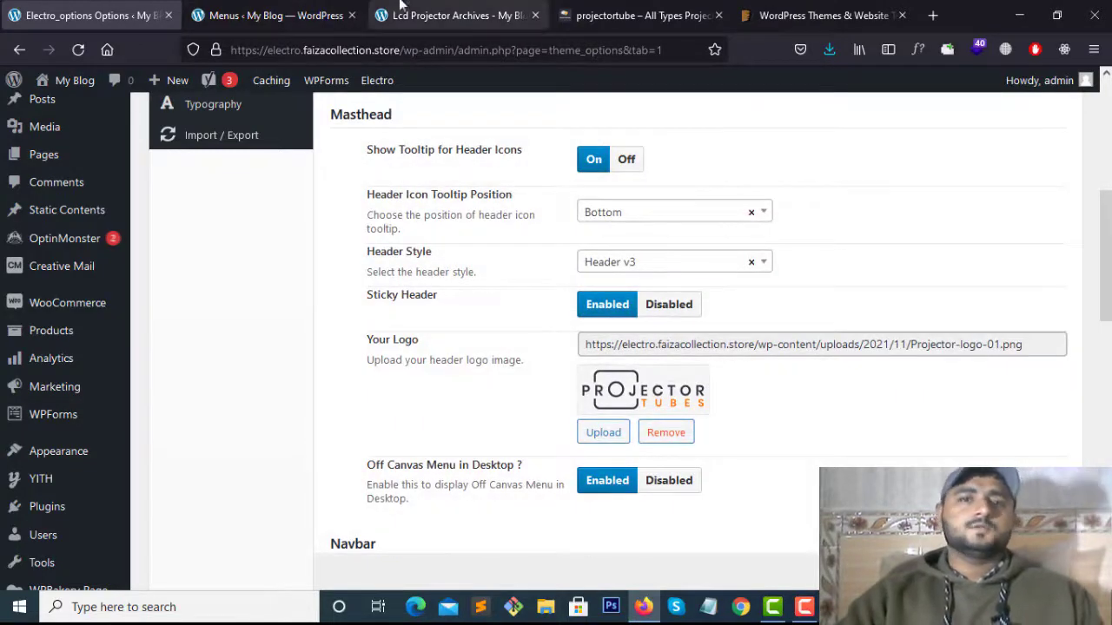
Go to the Lcd Projector category archive, which shows no matching products yet
click(435, 15)
click(300, 7)
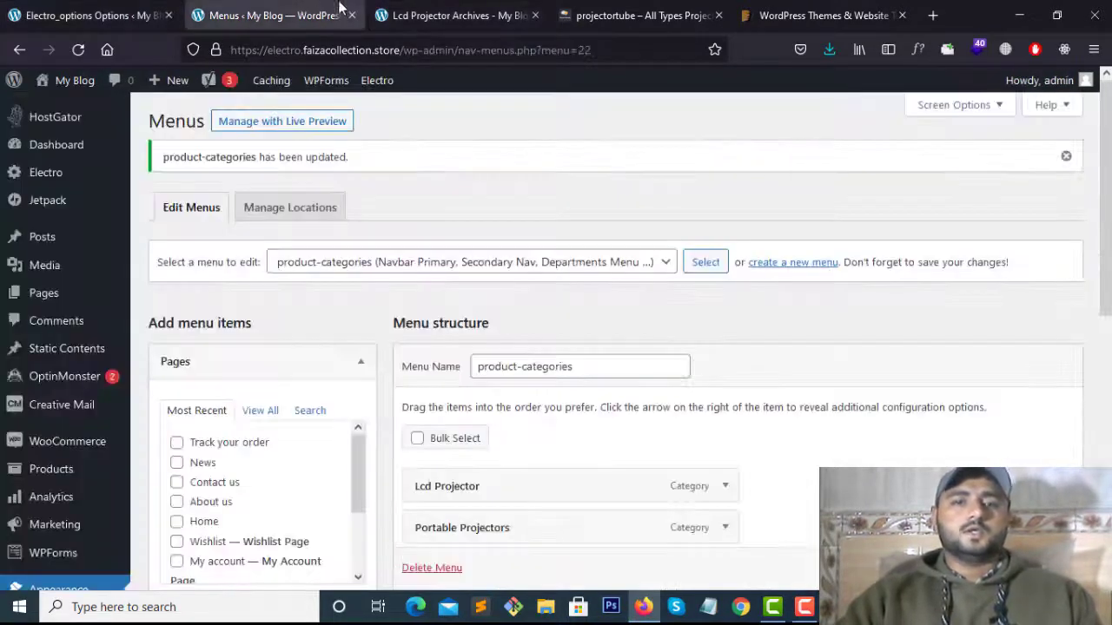
click(591, 7)
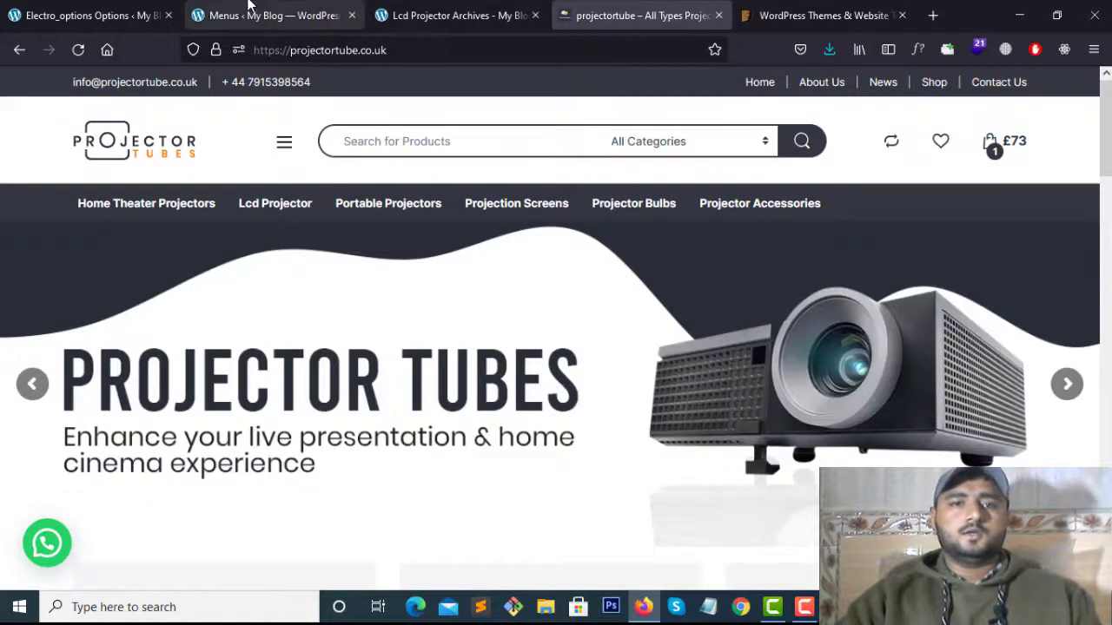
click(256, 15)
click(456, 16)
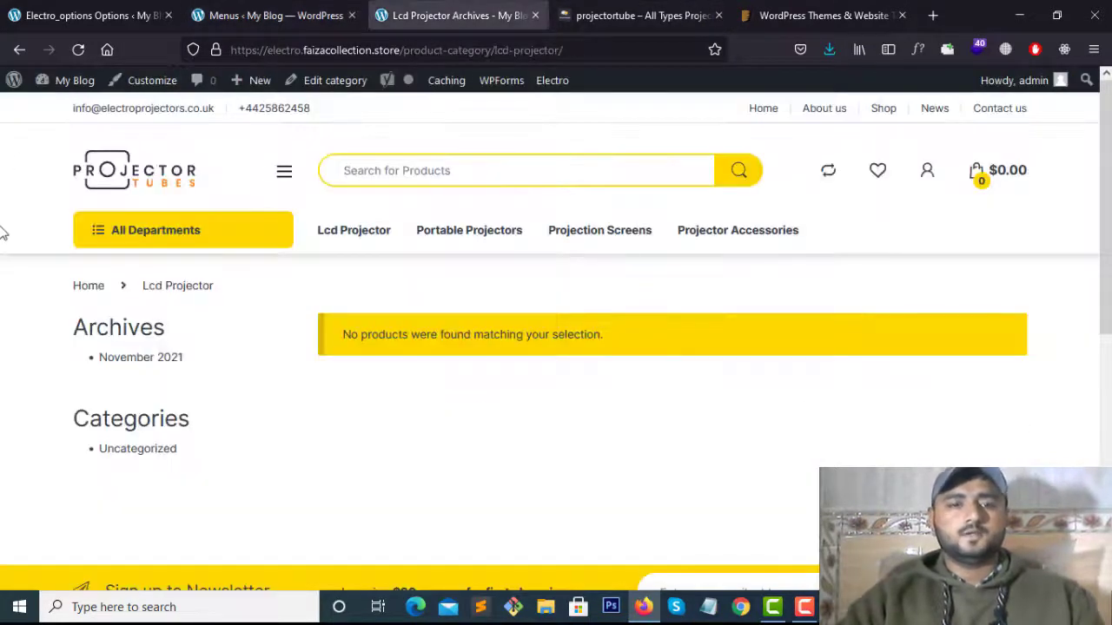
Reload the homepage, dismiss the News flyout, and review the Header v3 navbar's four categories
click(151, 185)
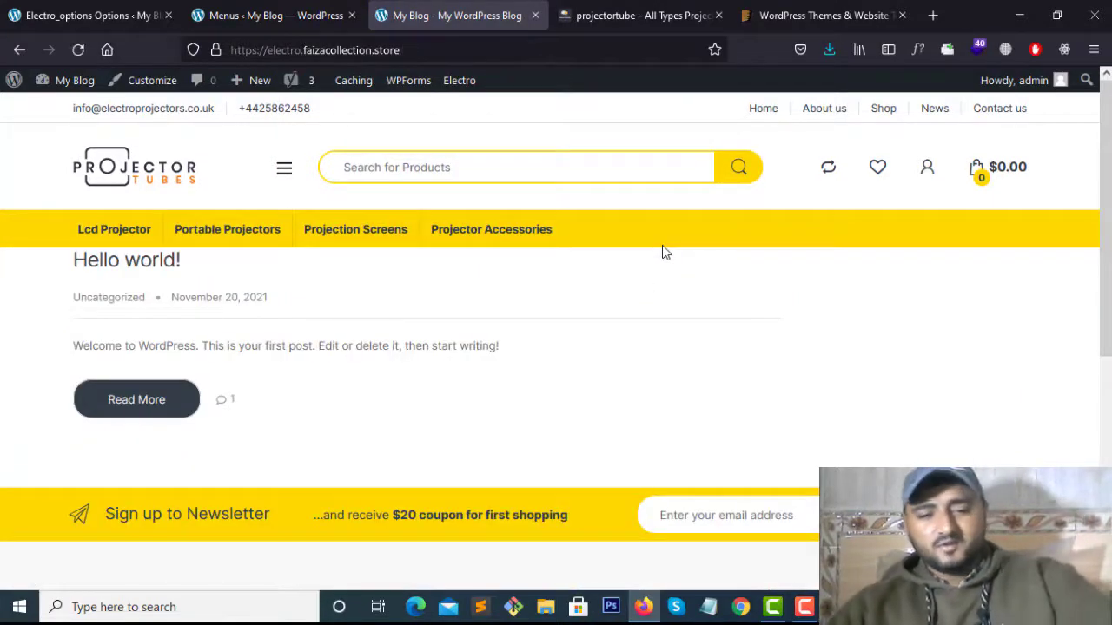
key(F5)
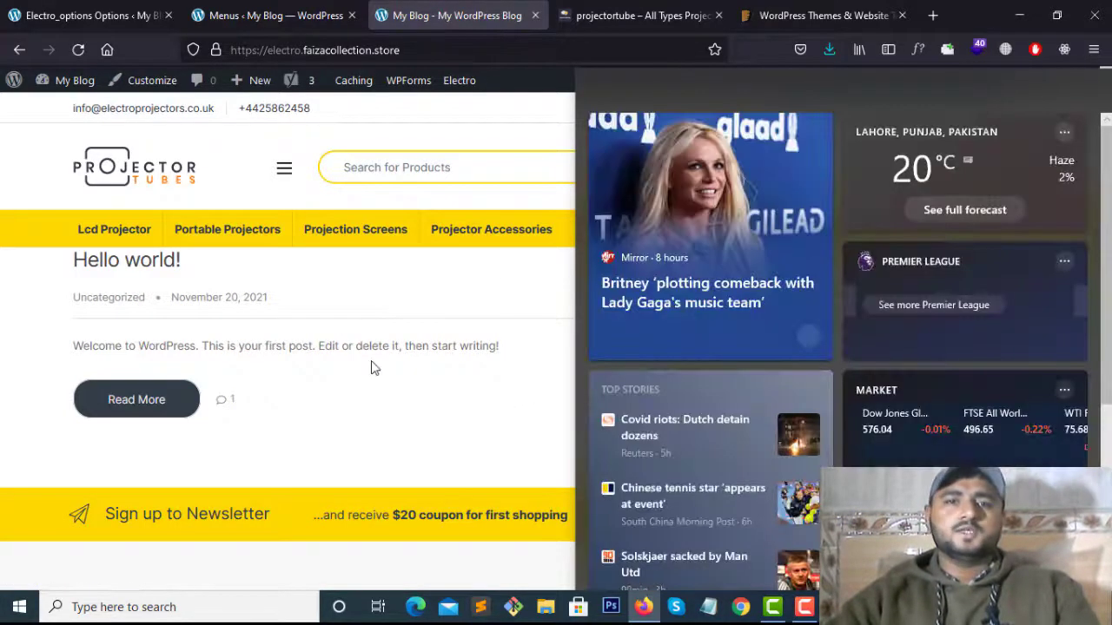
click(443, 341)
scroll(560, 473, down, 1)
scroll(417, 400, up, 1)
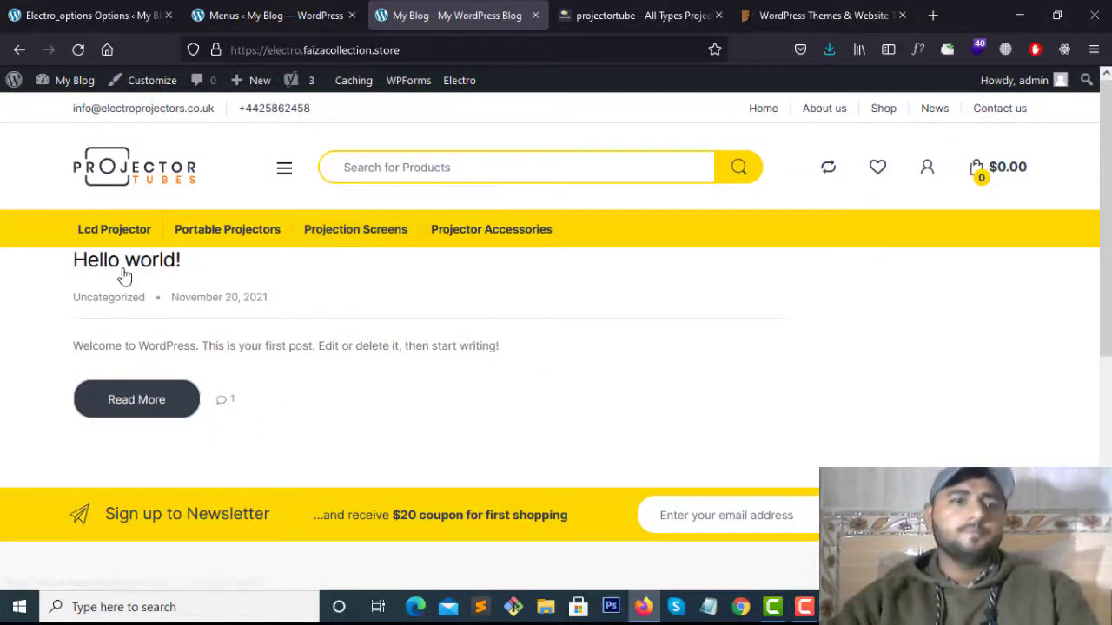
scroll(177, 319, down, 2)
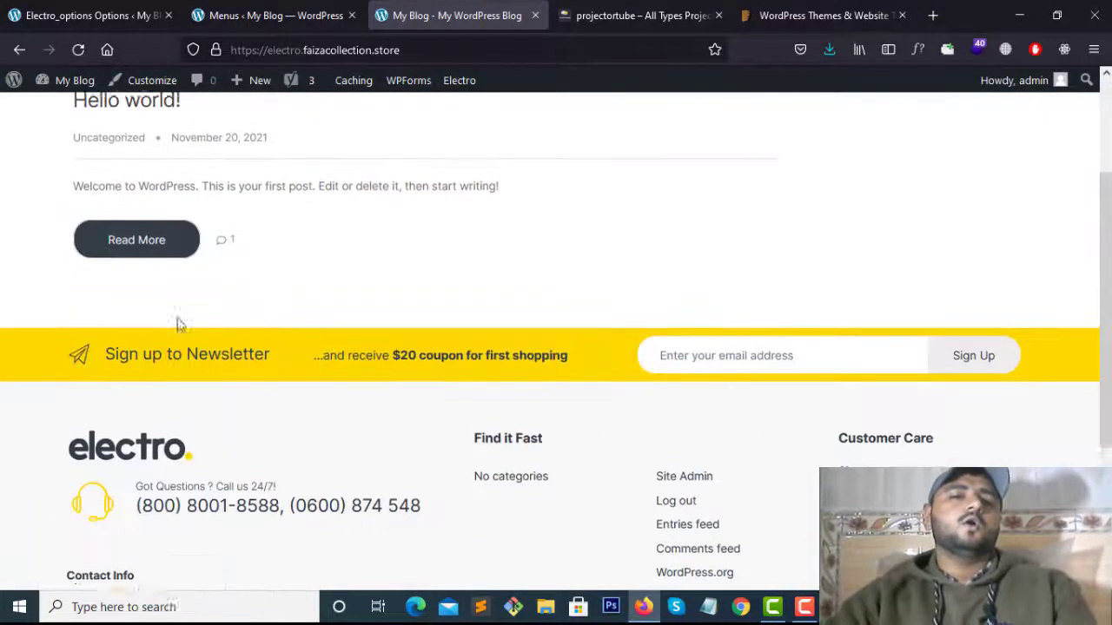
scroll(176, 322, up, 2)
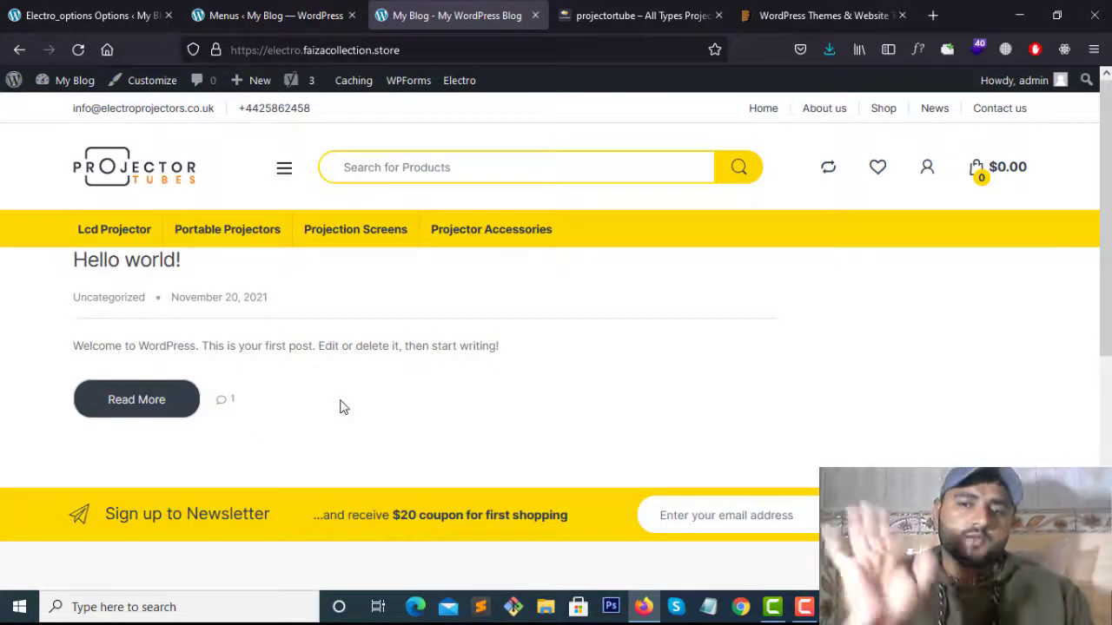
click(805, 607)
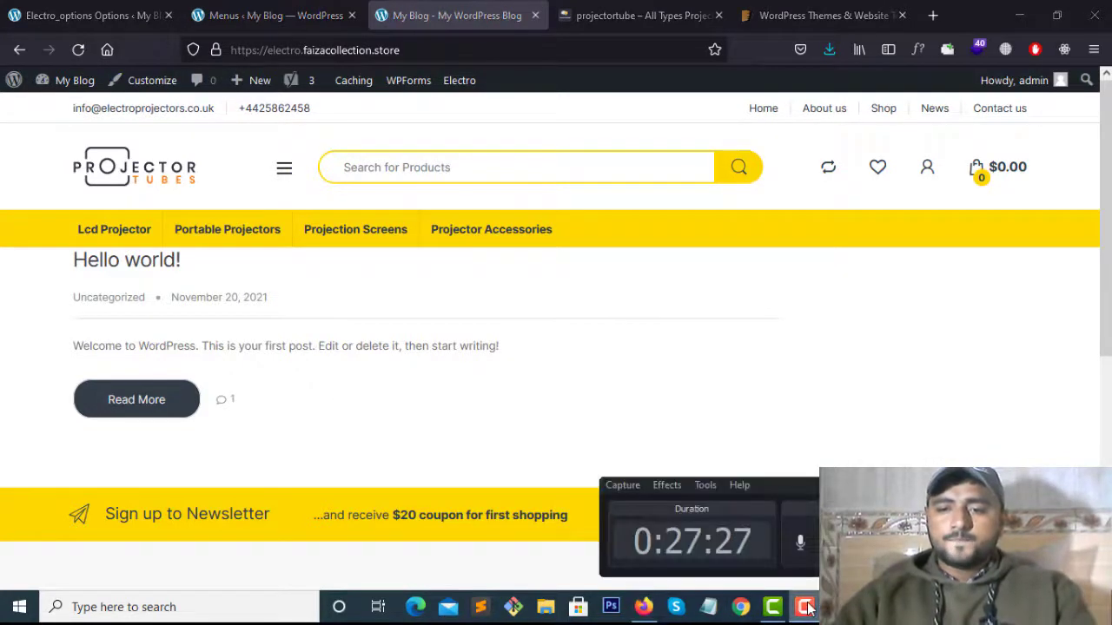